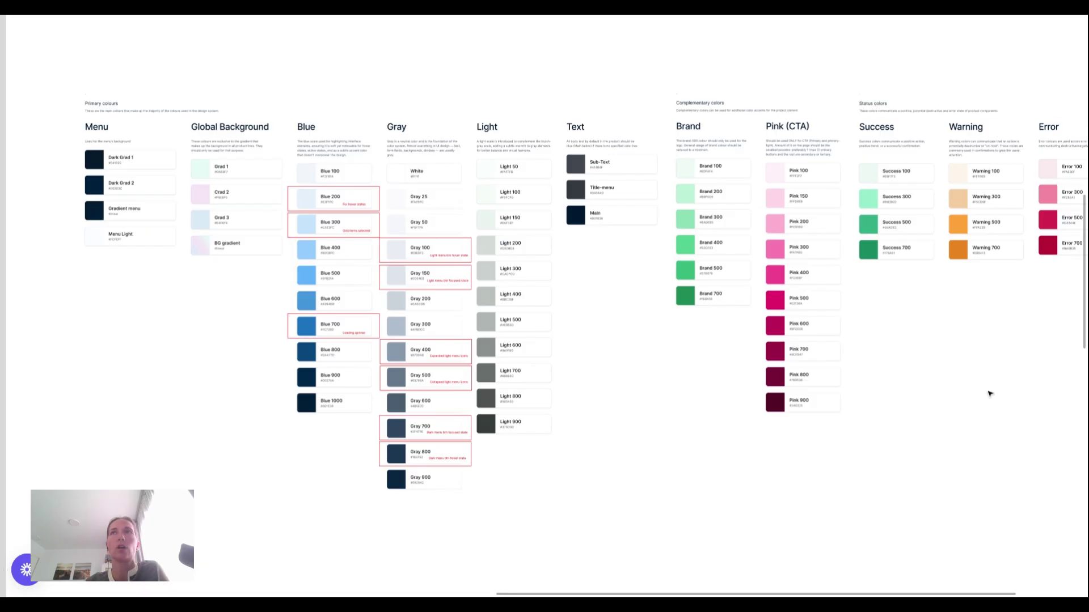
Examine the existing colour style columns and the TRADEBOOTH logo with its colour swatches in Section 6
scroll(988, 393, "right", 2)
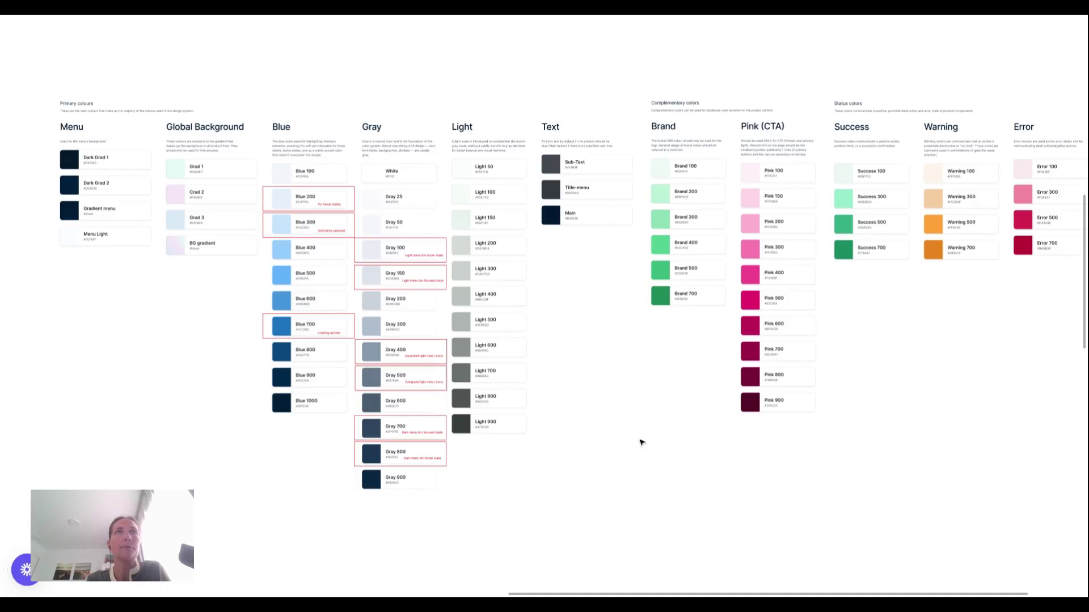
left_click(567, 417)
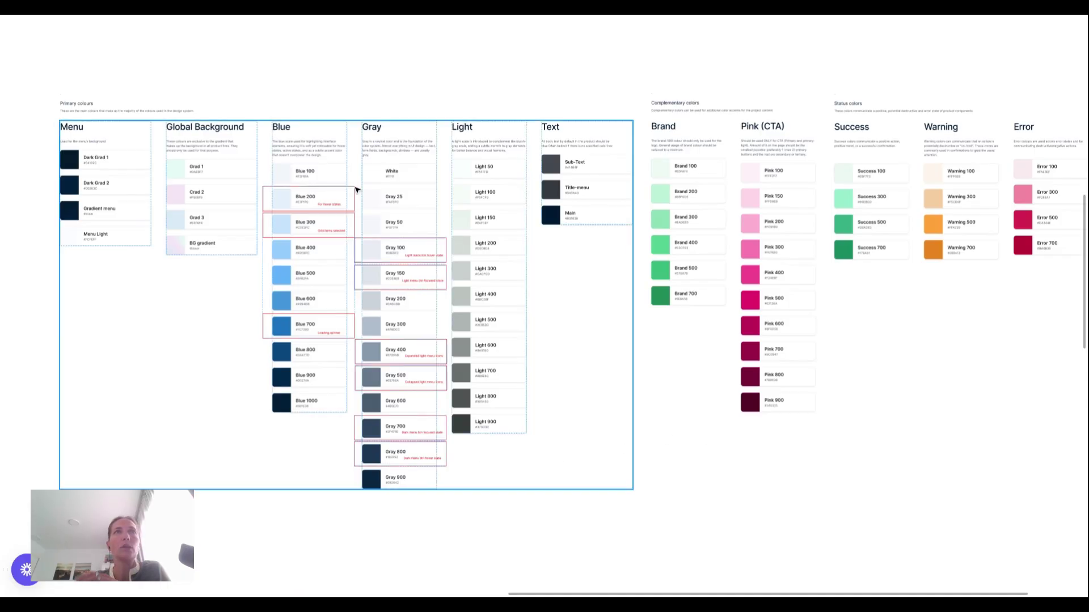
left_click(669, 474)
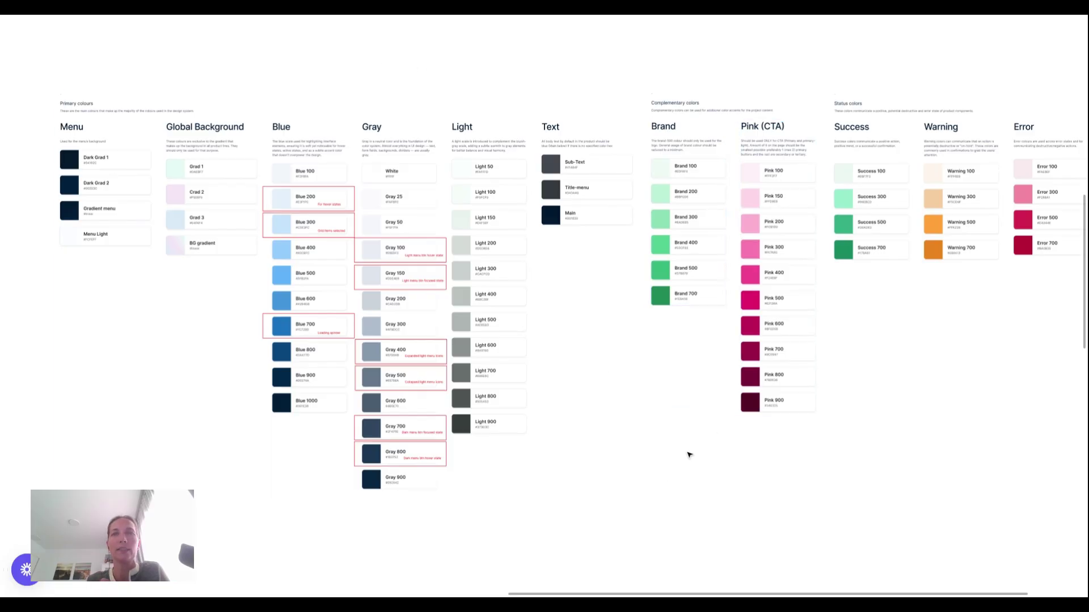
scroll(690, 455, "down", 15)
scroll(372, 199, "left", 5)
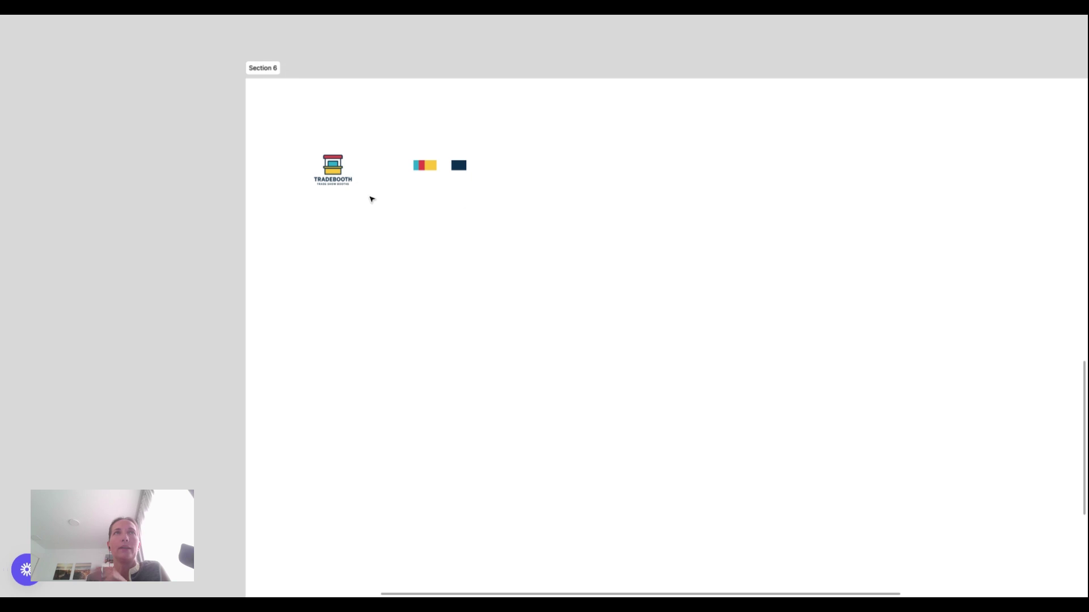
scroll(372, 199, "up", 5)
scroll(369, 197, "up", 3)
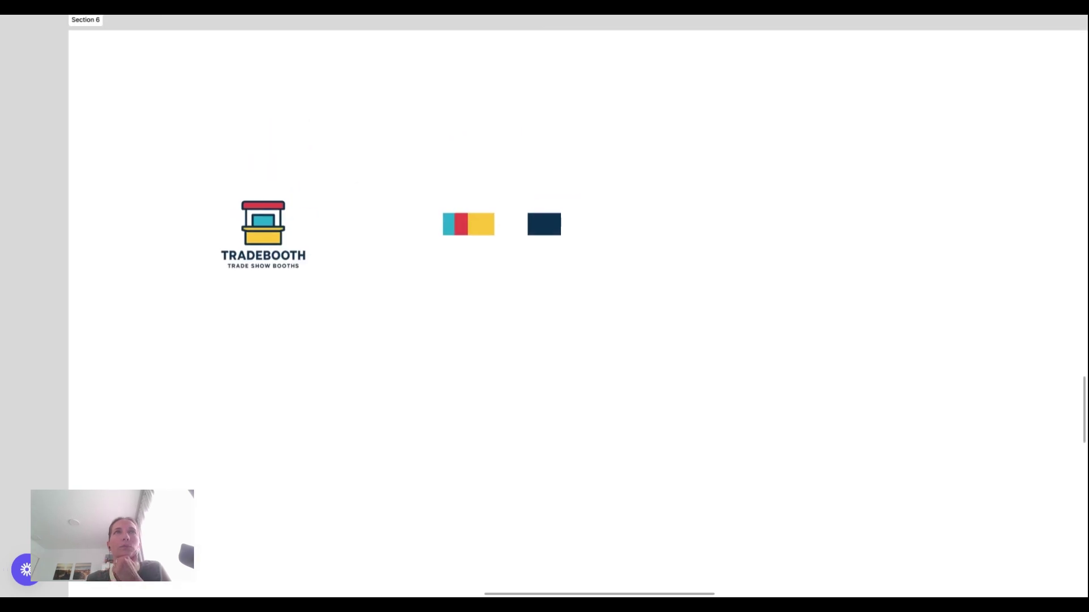
scroll(544, 306, "right", 2)
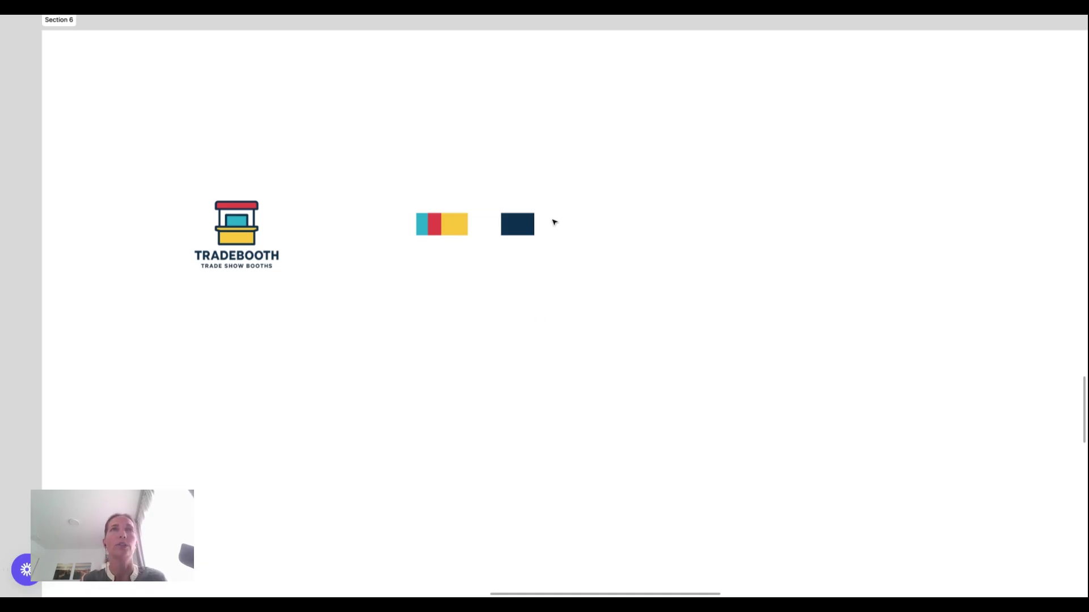
Place copies of the yellow, white and navy swatches in a row below the original palette strip
left_click(464, 224)
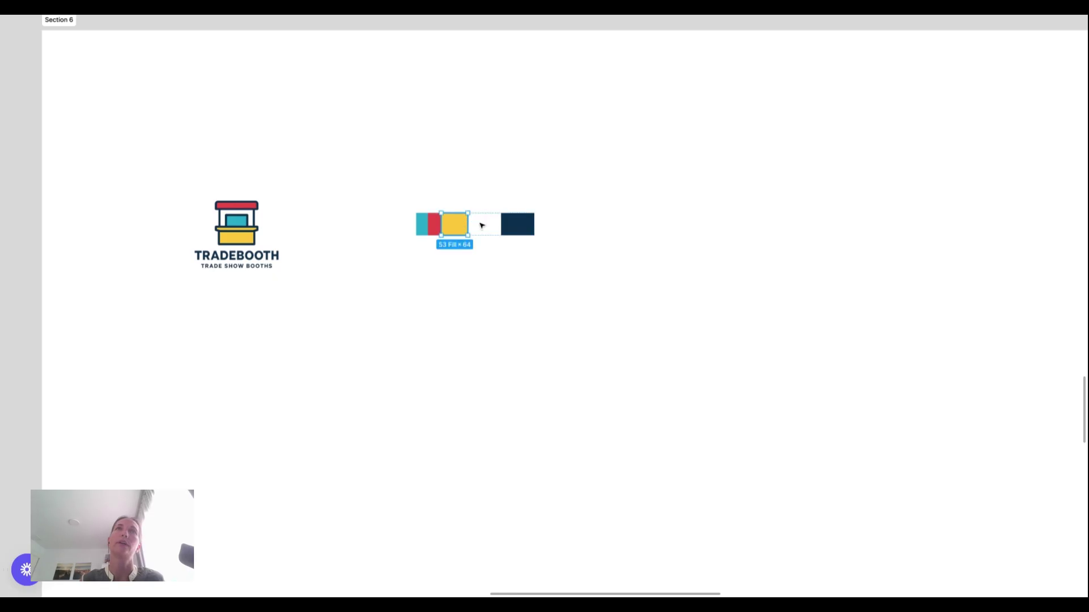
left_click(483, 224, "shift")
left_click(516, 227, "shift")
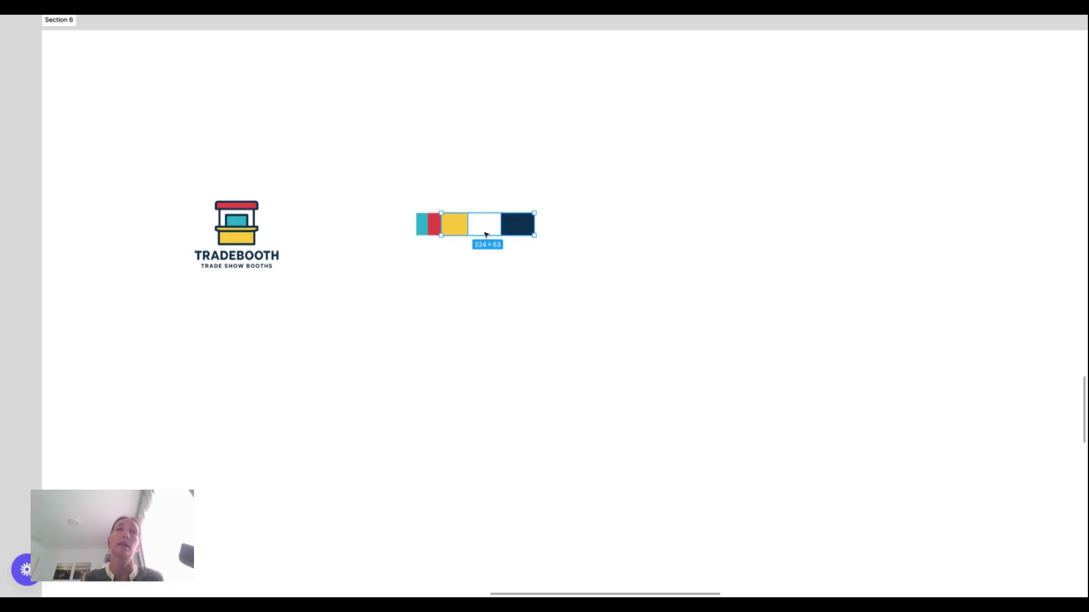
left_click_drag(484, 234, 446, 311)
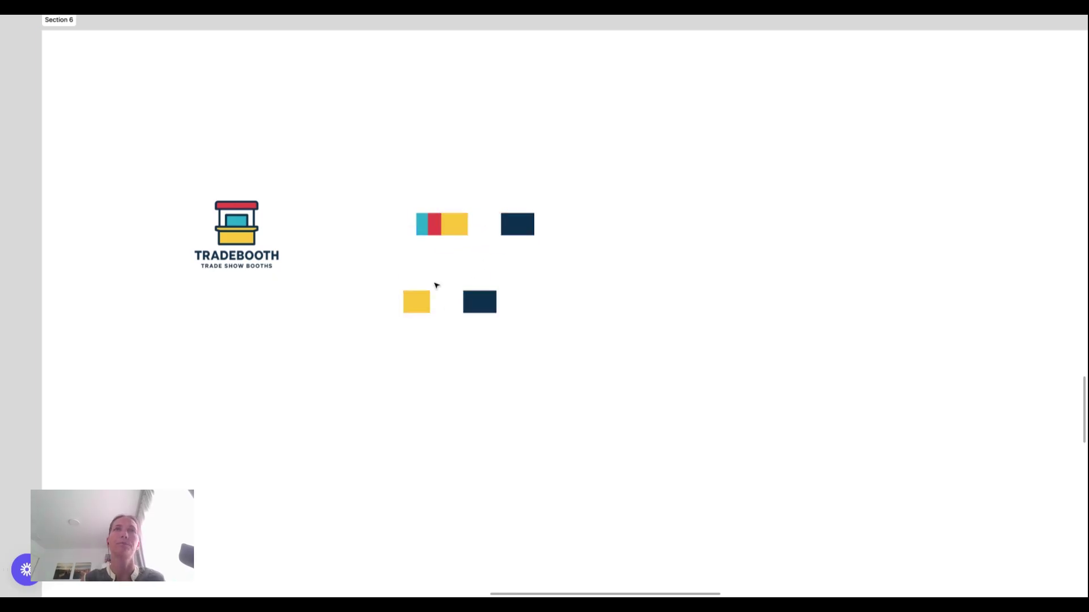
Place a separate copy of the teal and red swatches beside the copied yellow, white and navy row
left_click(428, 224)
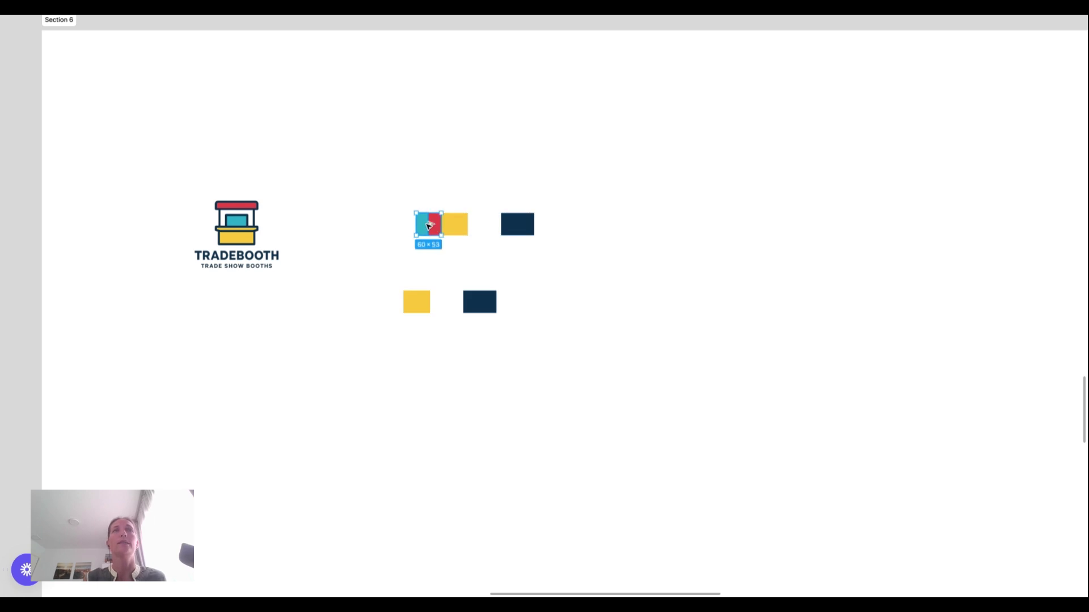
left_click_drag(428, 224, 644, 302)
left_click(404, 231)
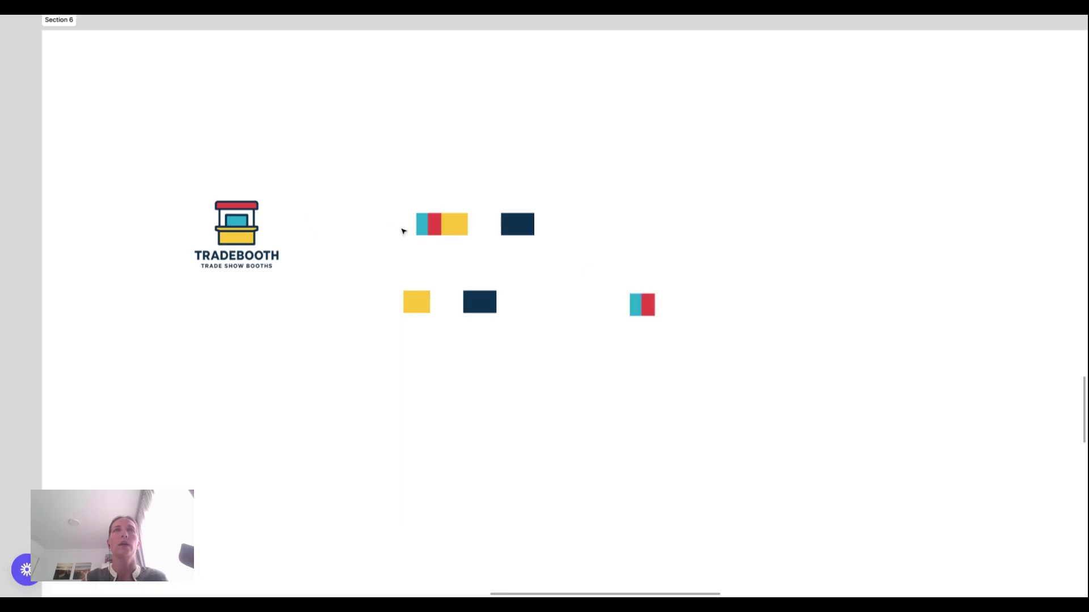
Add the original palette strip to the logo's auto layout frame and move the frame to Section 6's upper-left corner
left_click_drag(360, 194, 587, 248)
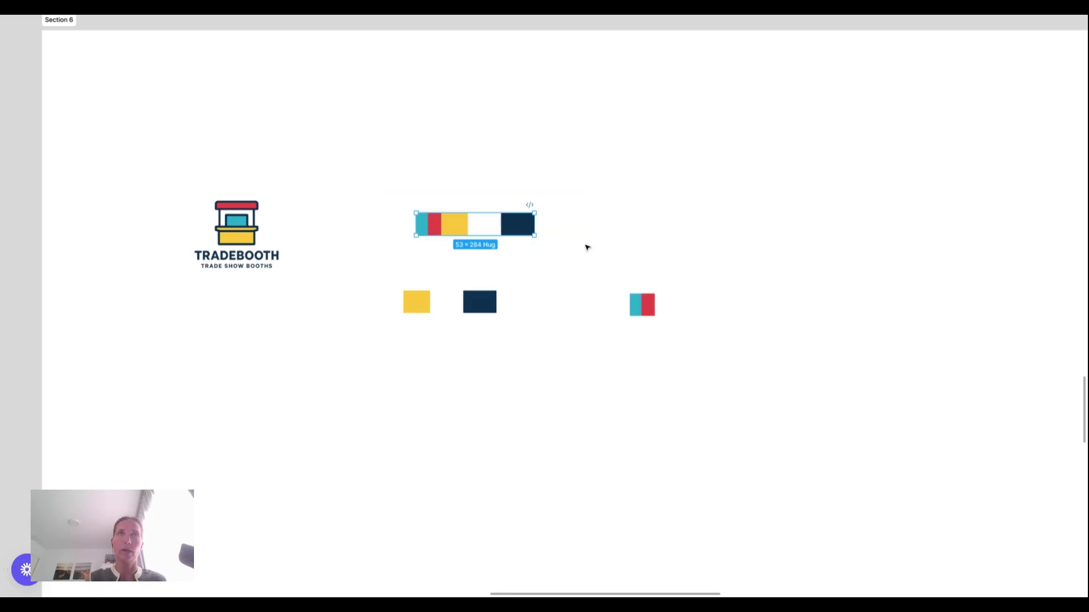
left_click_drag(516, 224, 279, 296)
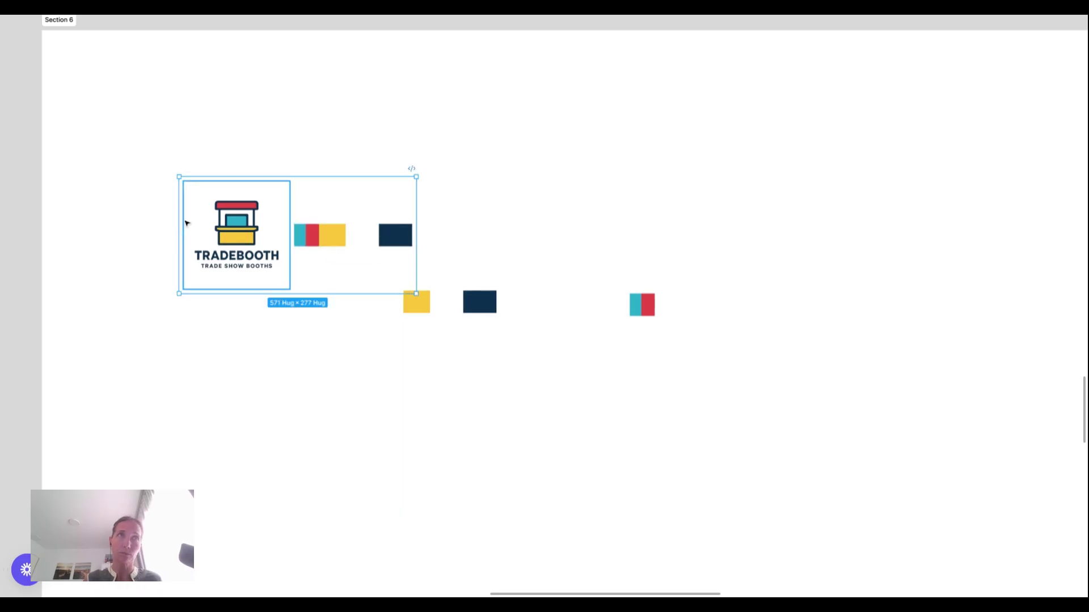
left_click_drag(330, 194, 219, 66)
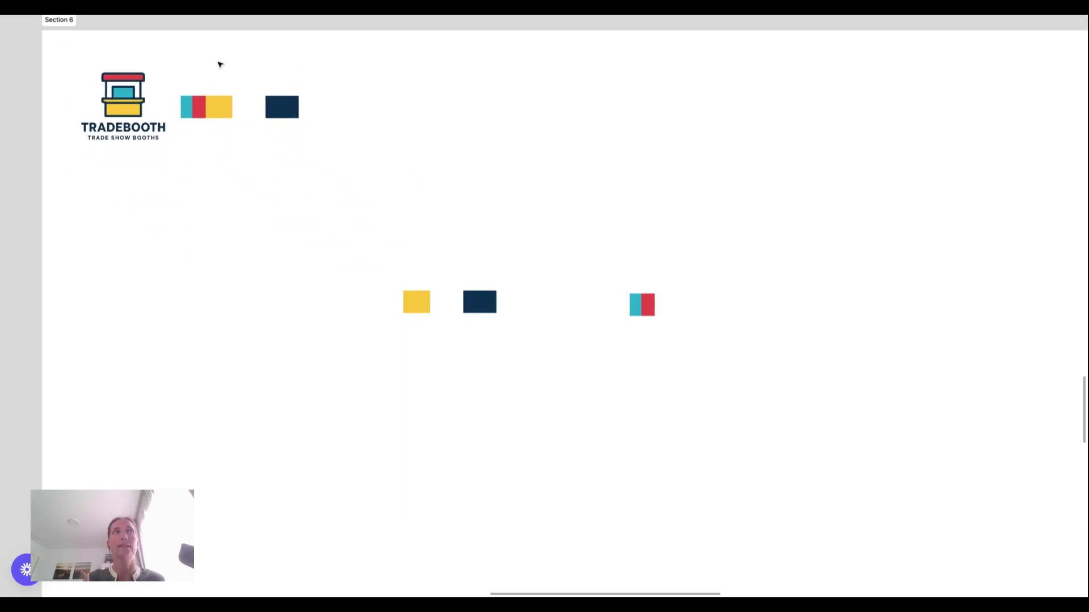
left_click(488, 90)
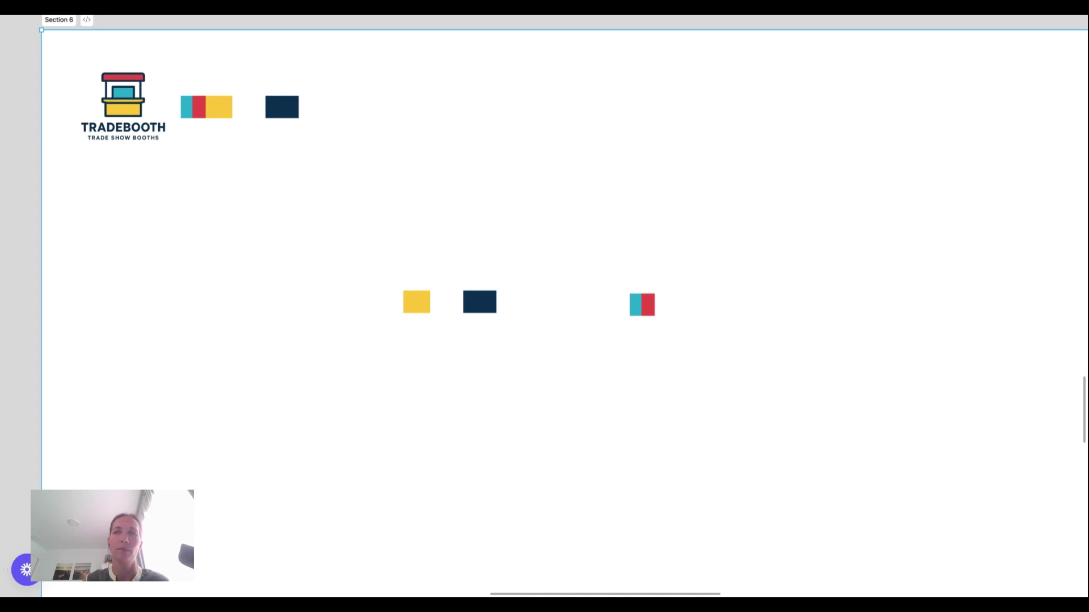
scroll(403, 372, "up", 3)
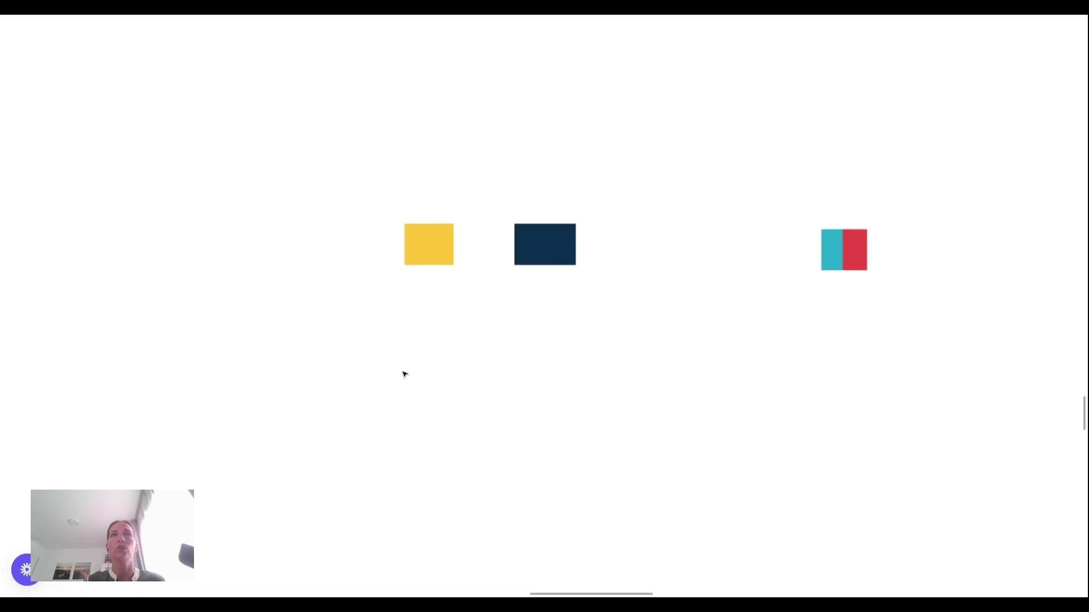
scroll(403, 372, "down", 3)
left_click_drag(414, 290, 263, 246)
left_click(423, 231)
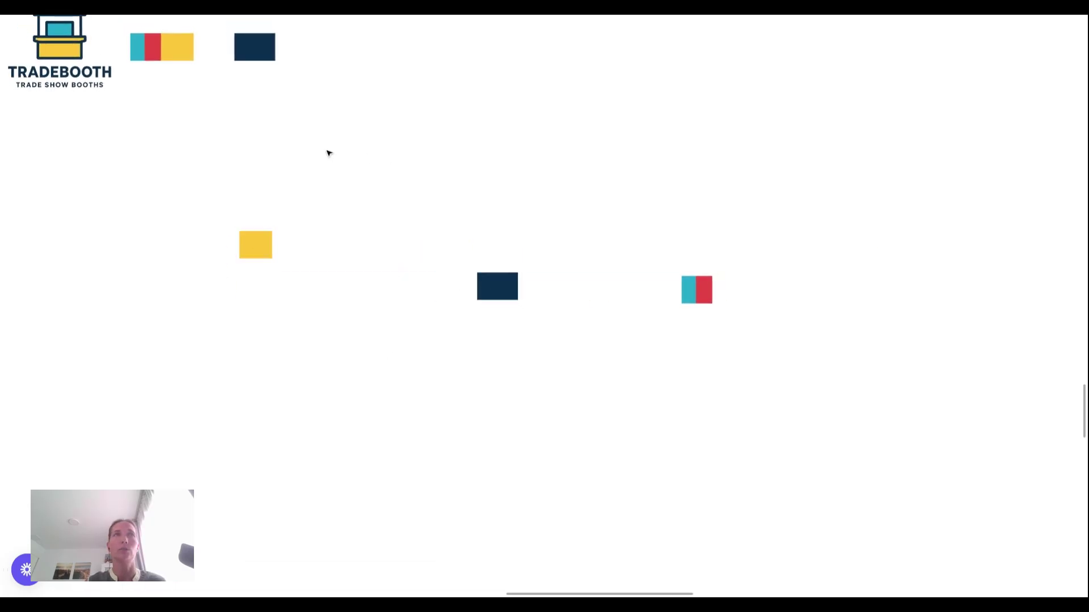
left_click_drag(339, 146, 381, 173)
scroll(457, 168, "up", 2)
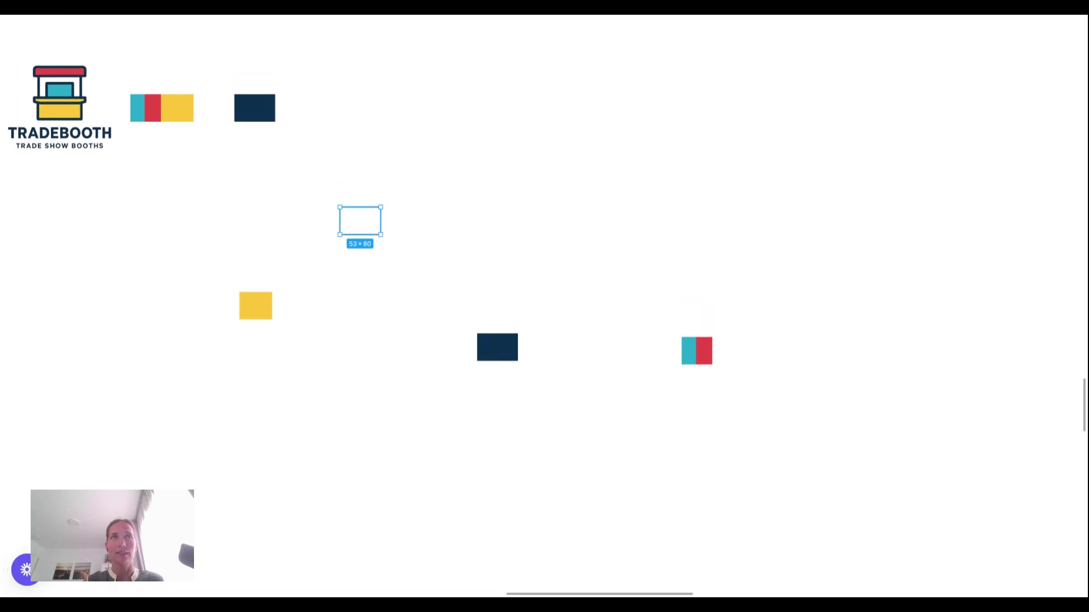
key("ctrl+z")
key("ctrl+z")
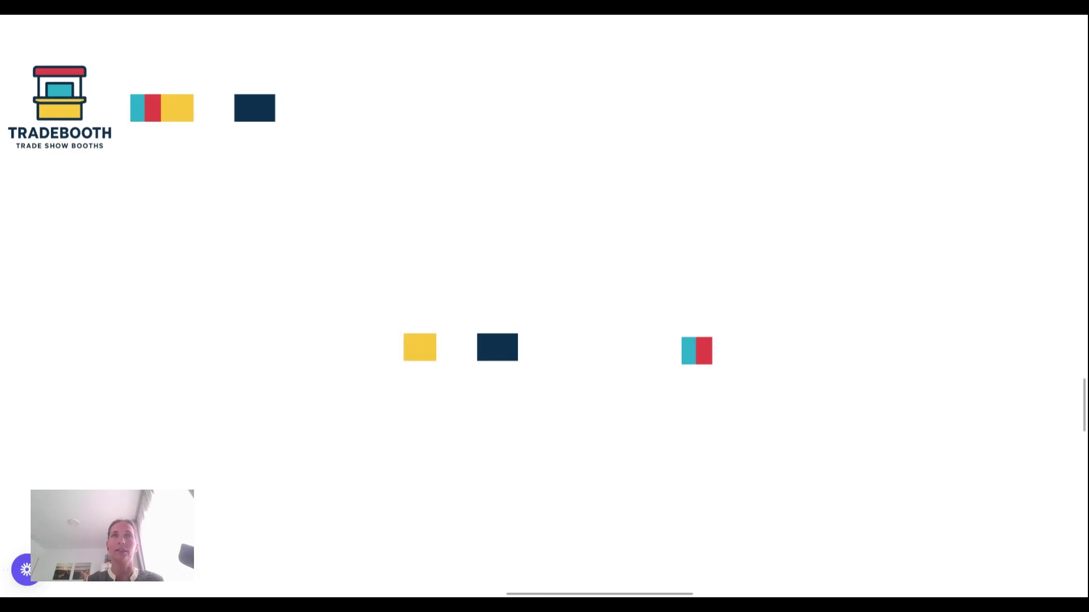
Add a 1 px inside stroke in light gray E2E0E0 to the copied white swatch, with the interface panels shown
left_click(448, 338)
key("ctrl+backslash")
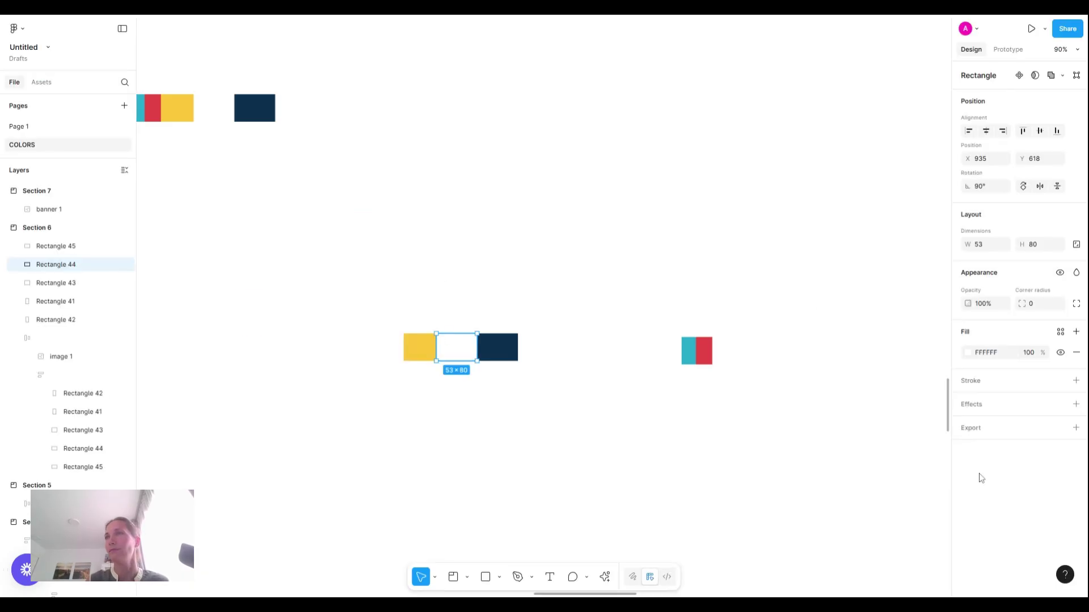
left_click(1075, 380)
left_click(967, 401)
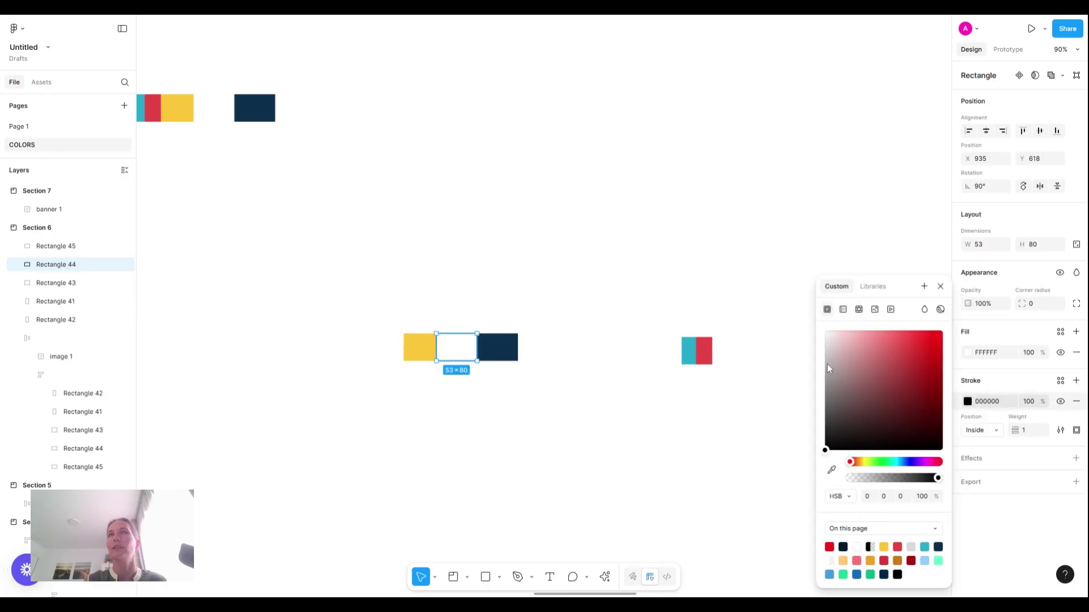
left_click_drag(827, 367, 826, 349)
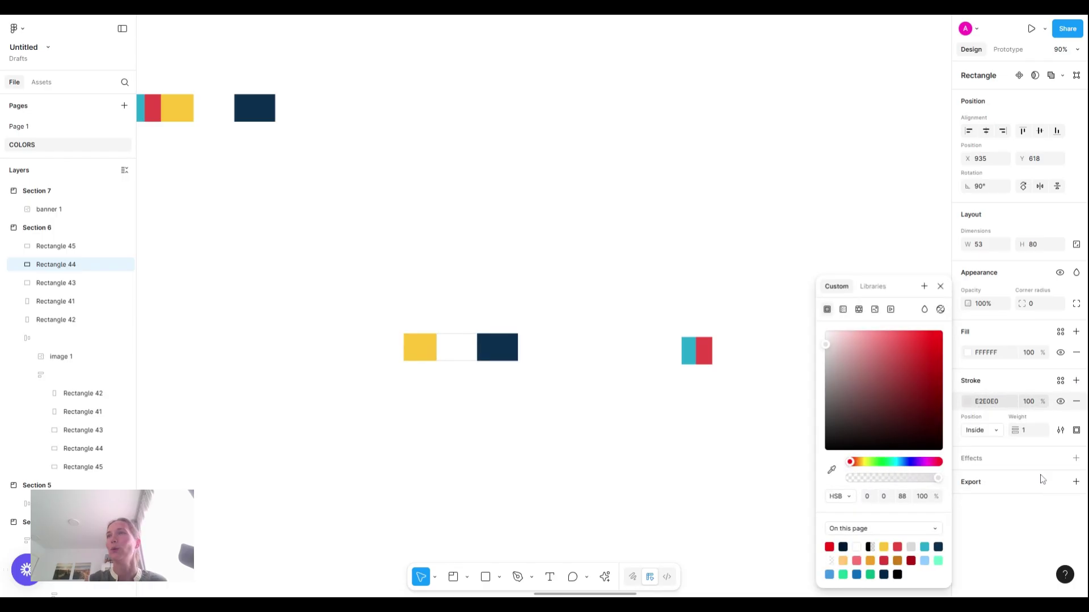
left_click(699, 289)
Move the copied yellow, white and navy swatches together higher in Section 6
left_click_drag(353, 321, 564, 413)
left_click_drag(454, 348, 442, 218)
left_click(574, 298)
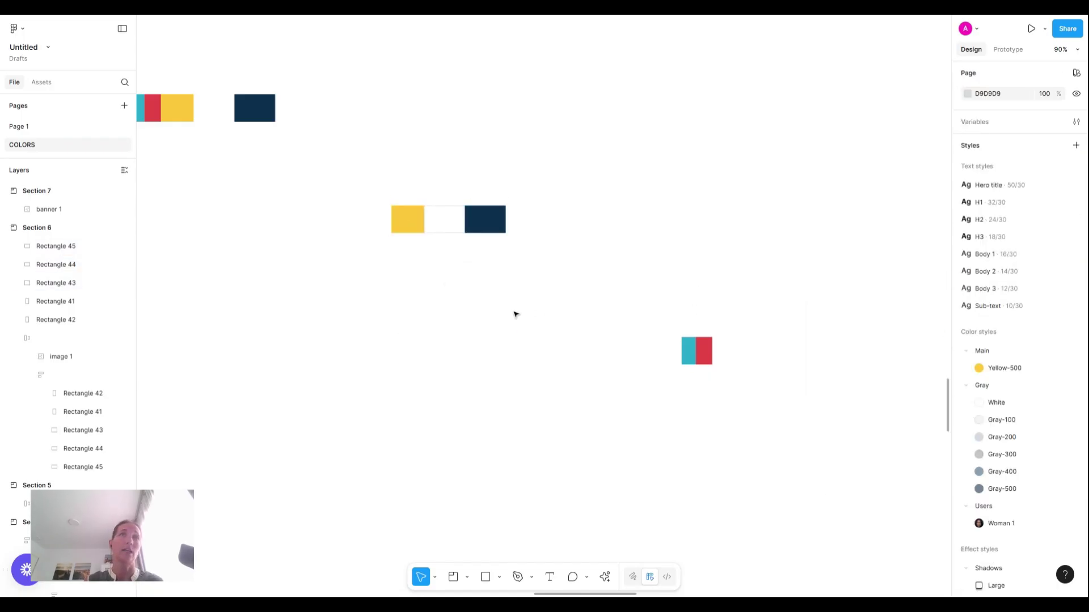
left_click(455, 222)
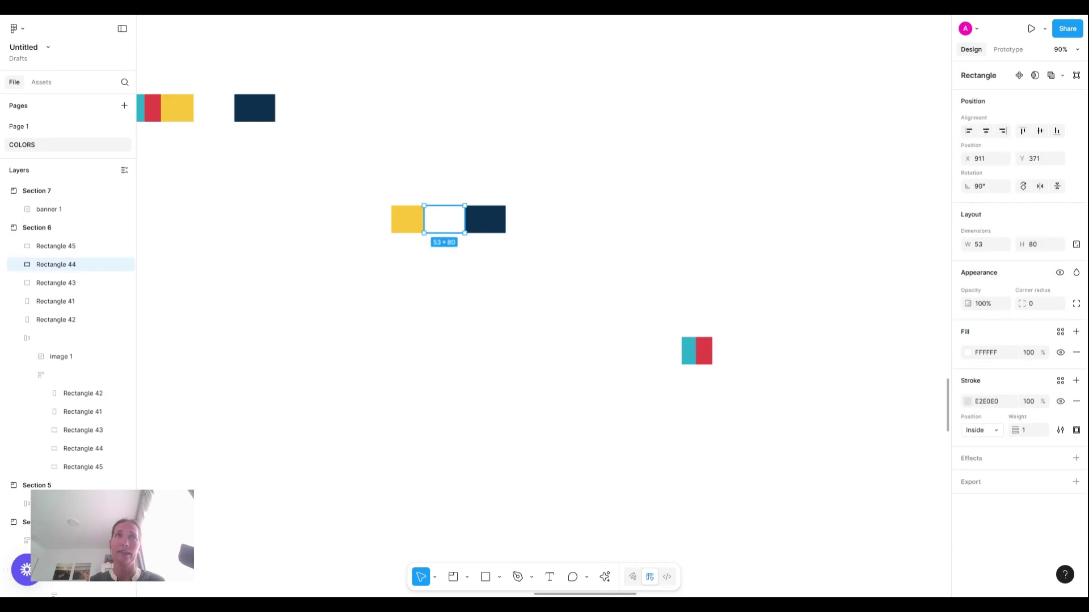
left_click_drag(454, 222, 238, 327)
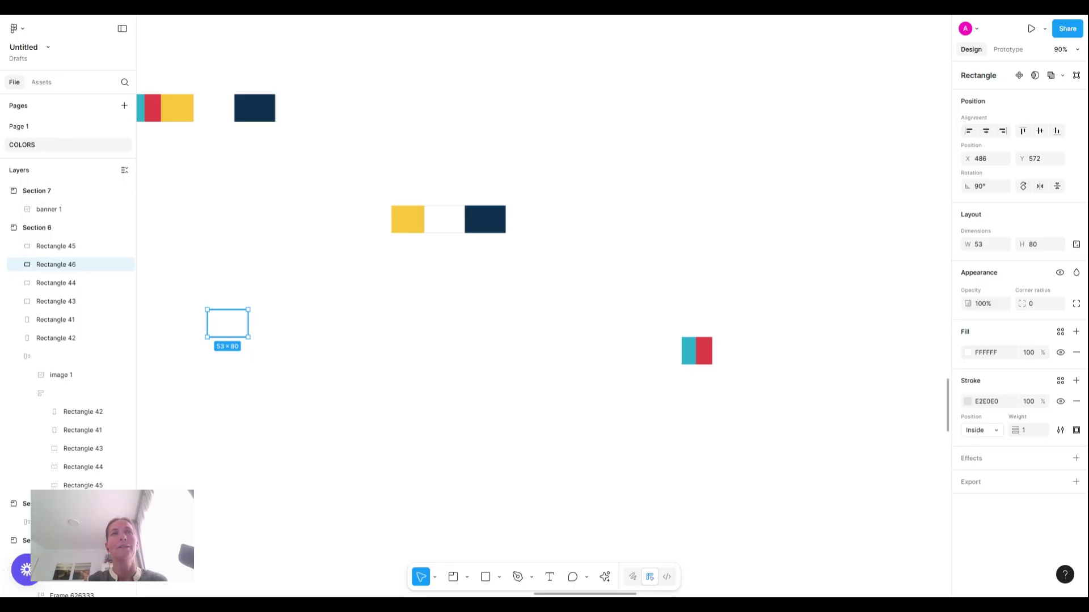
scroll(247, 324, "left", 2)
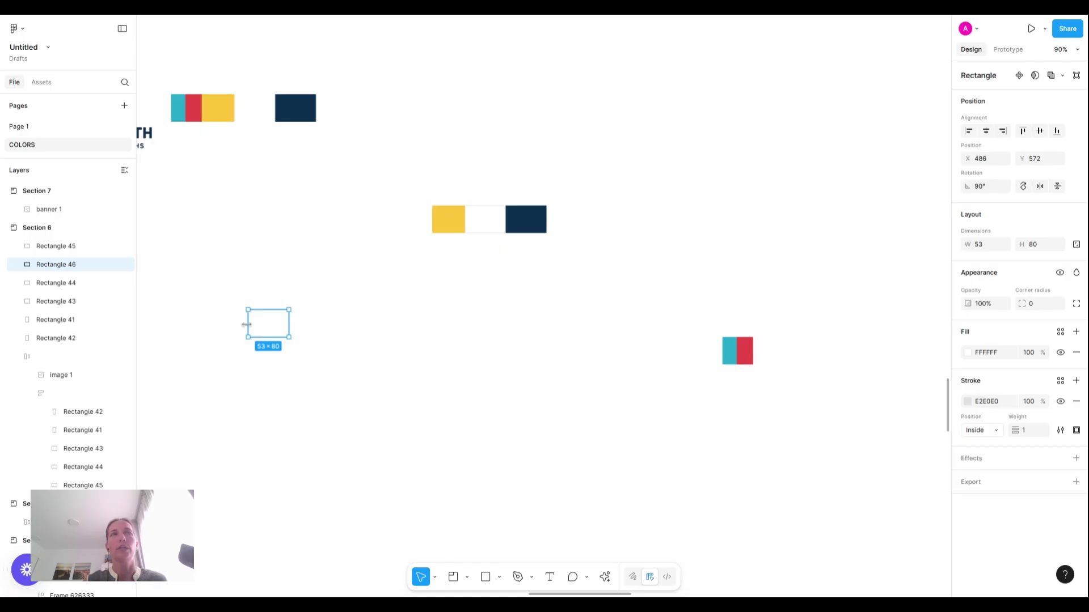
key("Delete")
Draw a square below the swatches, lock its aspect ratio and set its size to 120 × 120
key("r")
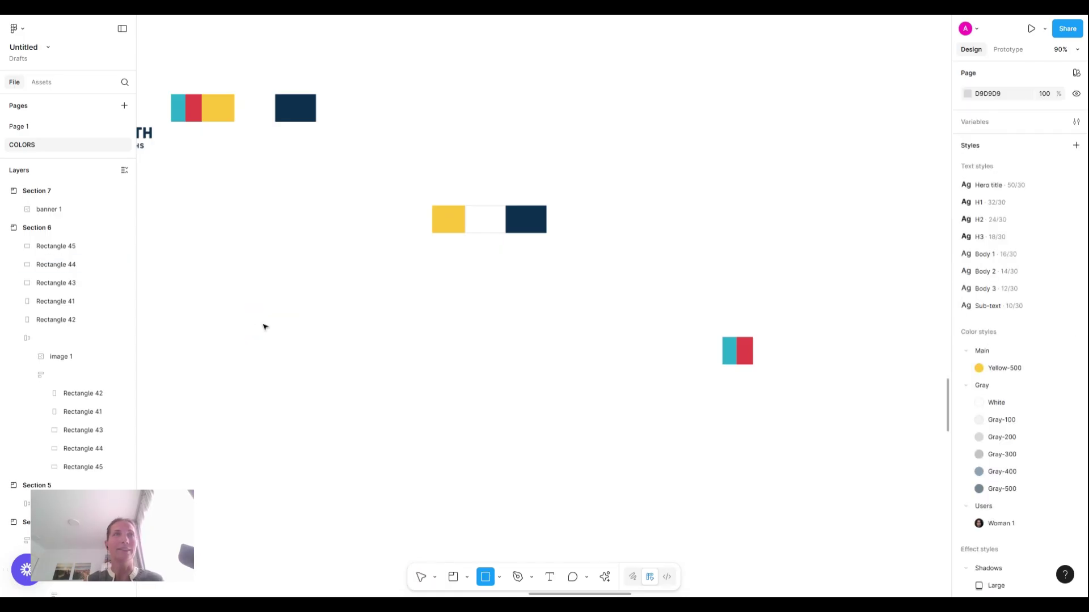
mouse_move(295, 335)
left_mouse_down()
mouse_move(358, 400)
mouse_move(293, 358)
left_mouse_up()
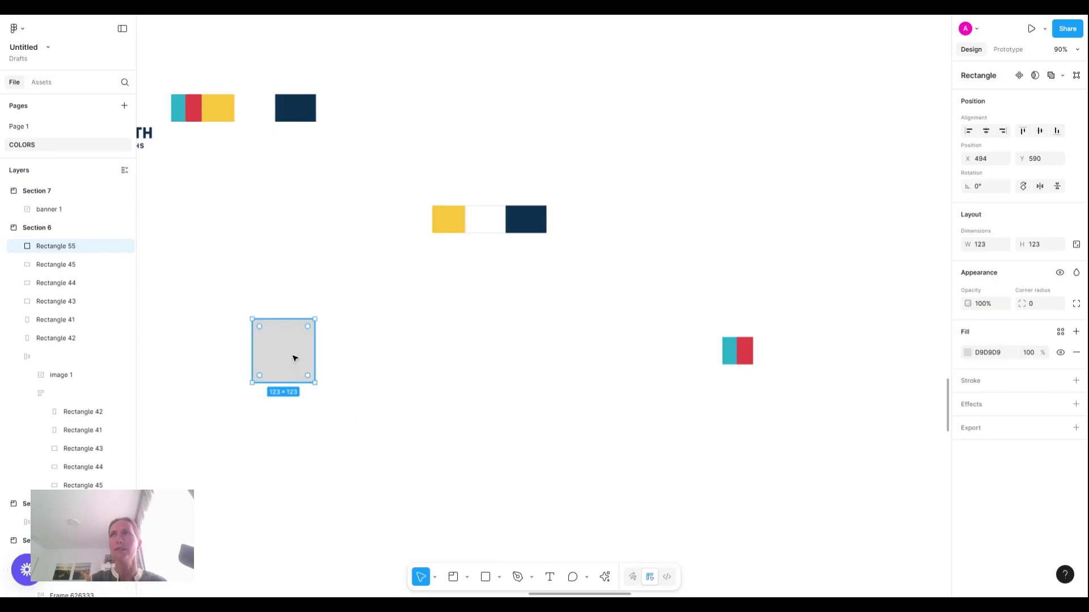
left_click(1076, 244)
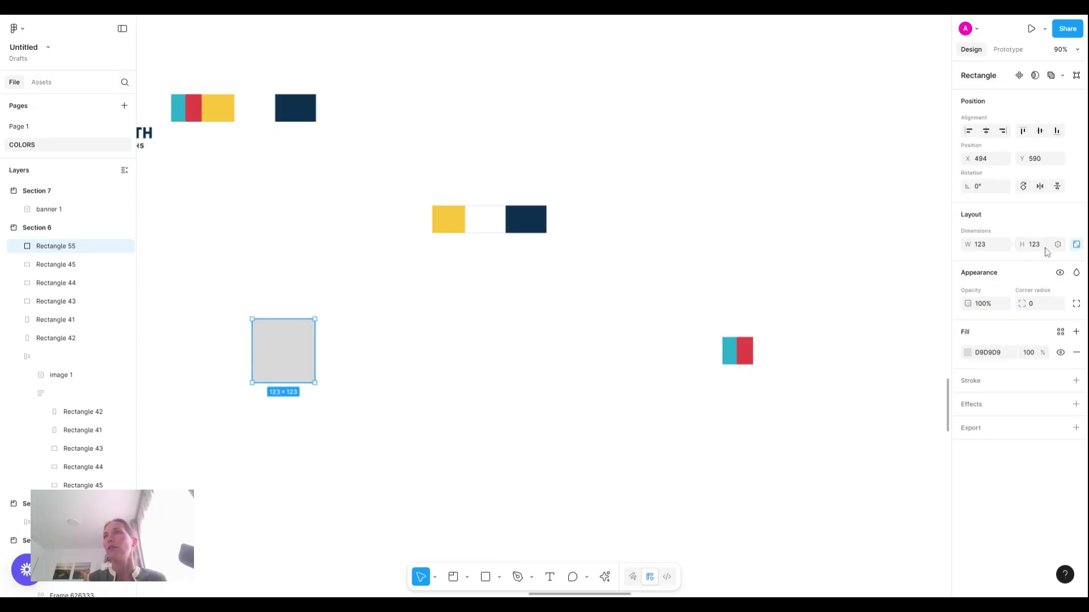
left_click(1045, 248)
type("120")
key("Return")
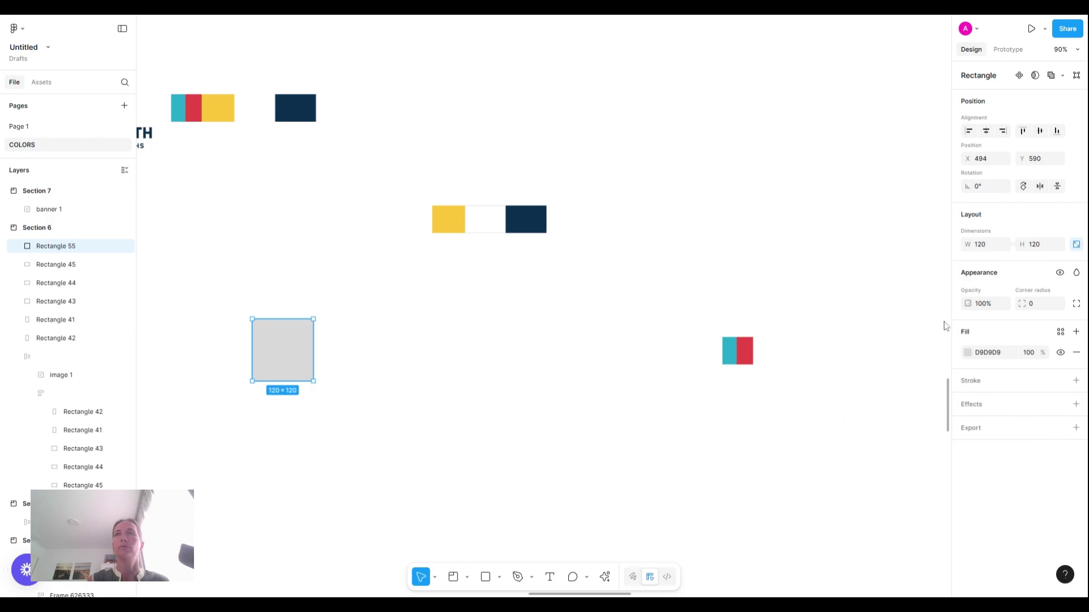
Move the copied teal and red swatches level with the yellow, white and navy row
left_click_drag(652, 261, 676, 218)
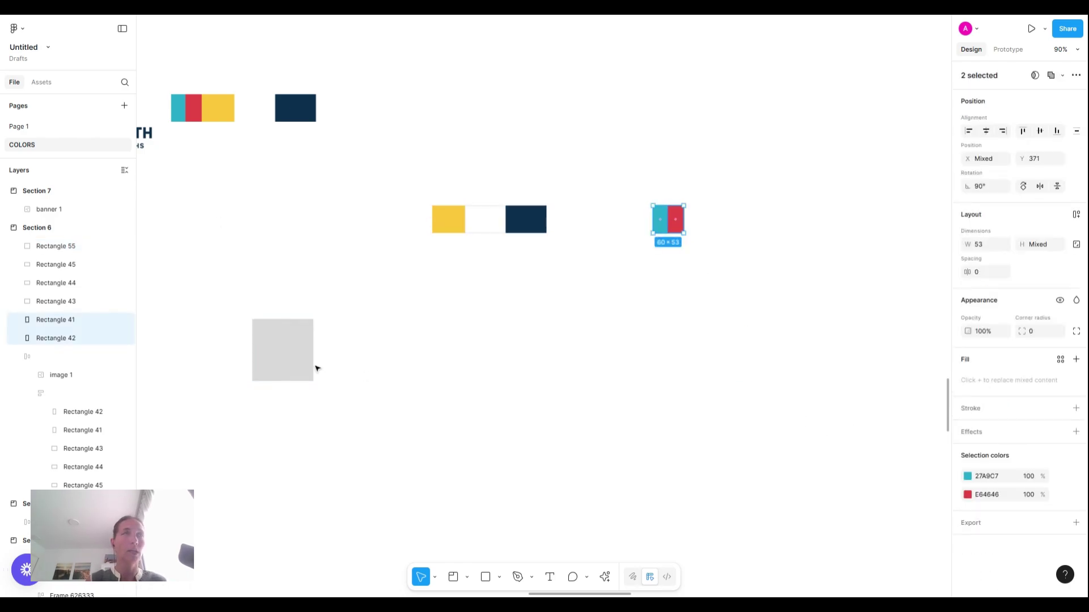
Duplicate the gray 120 × 120 square edge to edge to form a horizontal row of ten squares
left_click(290, 358)
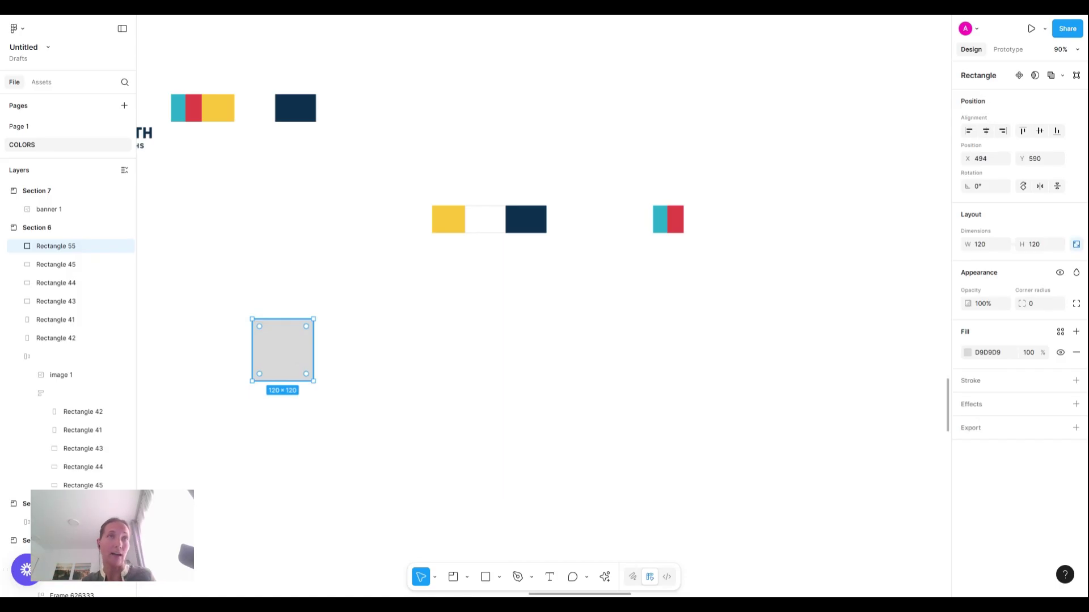
left_click_drag(297, 358, 358, 359)
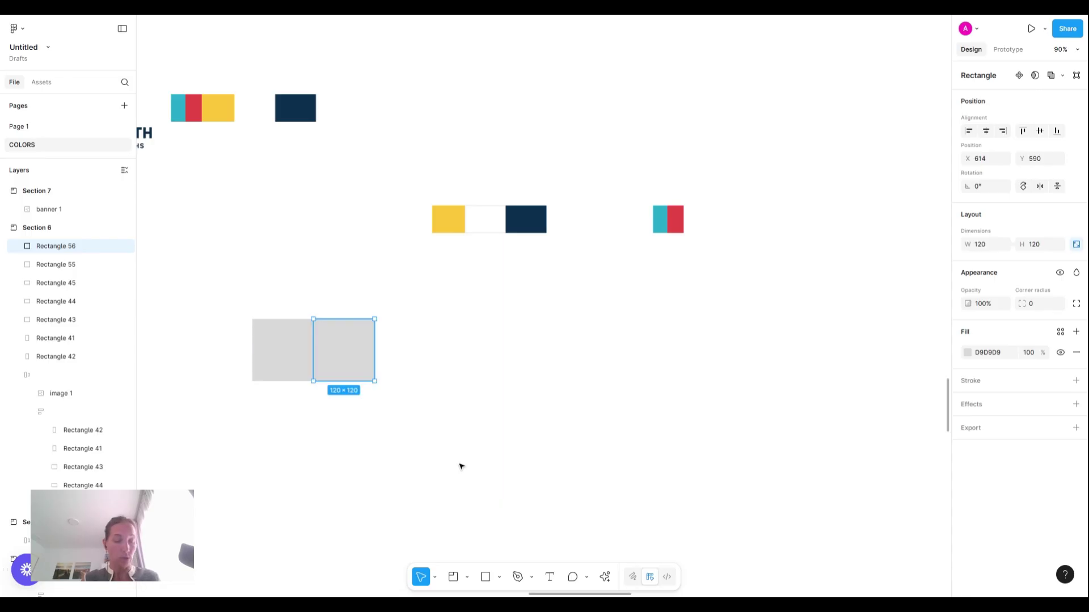
key("ctrl+d")
key("ctrl+d")
key("ctrl+d")
key("ctrl+d")
key("ctrl+d")
key("ctrl+d")
key("ctrl+d")
key("ctrl+d")
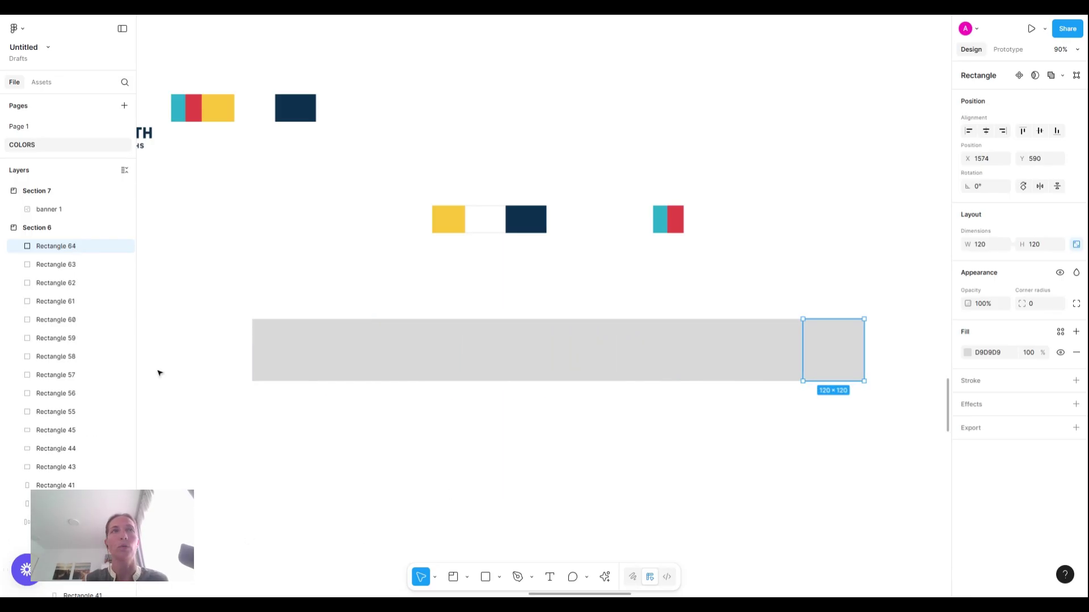
Fill the first square of the gray row with white FFFFFF
left_click(282, 357)
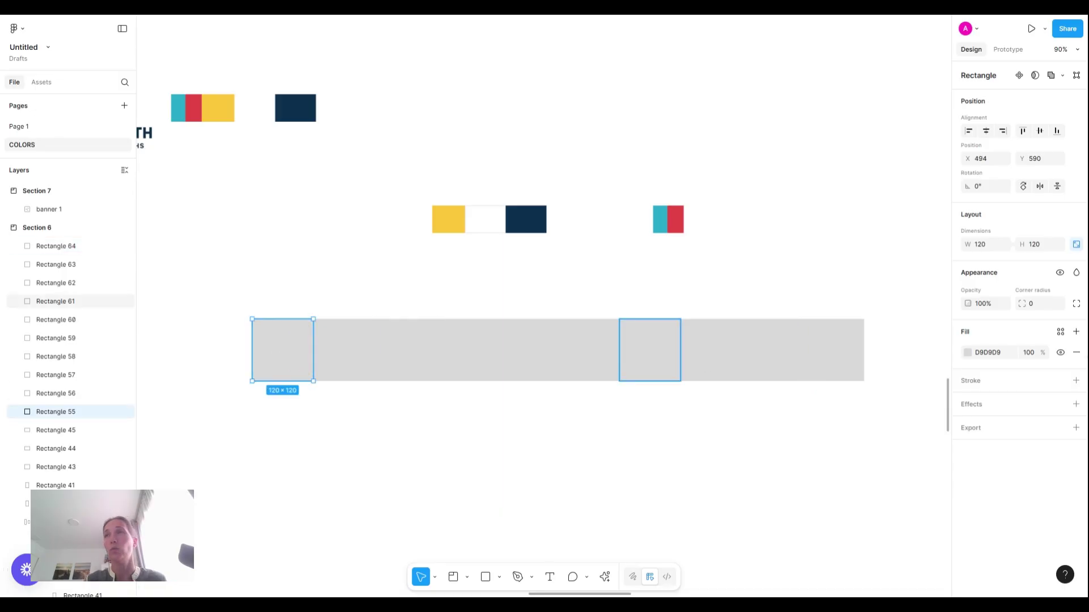
left_click(968, 353)
left_click(988, 356)
type("f")
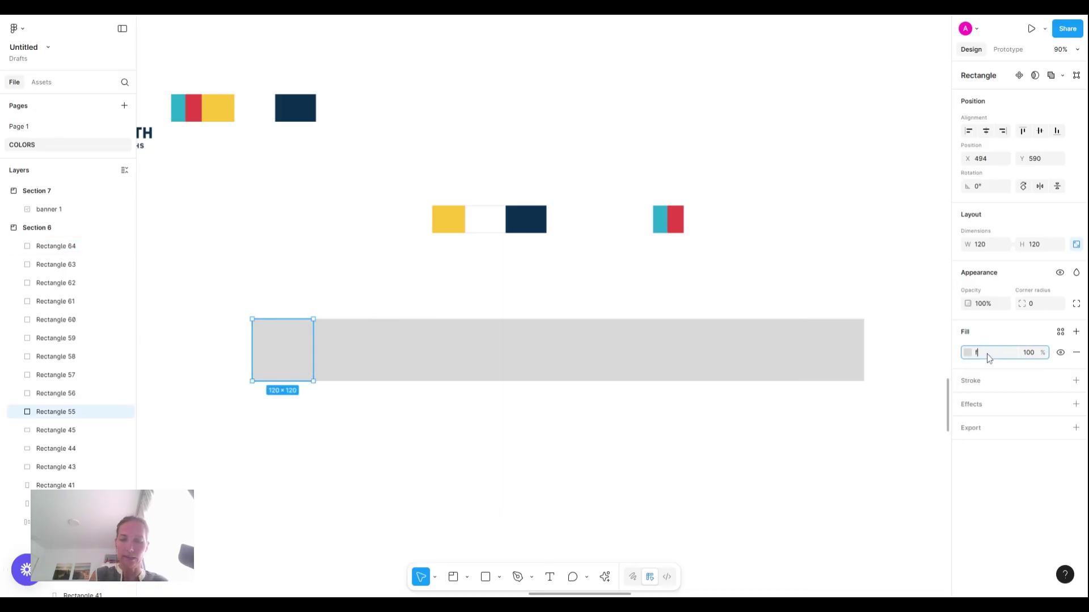
type("fffff")
key("Return")
Fill the last square of the row with black 000000
left_click(827, 364)
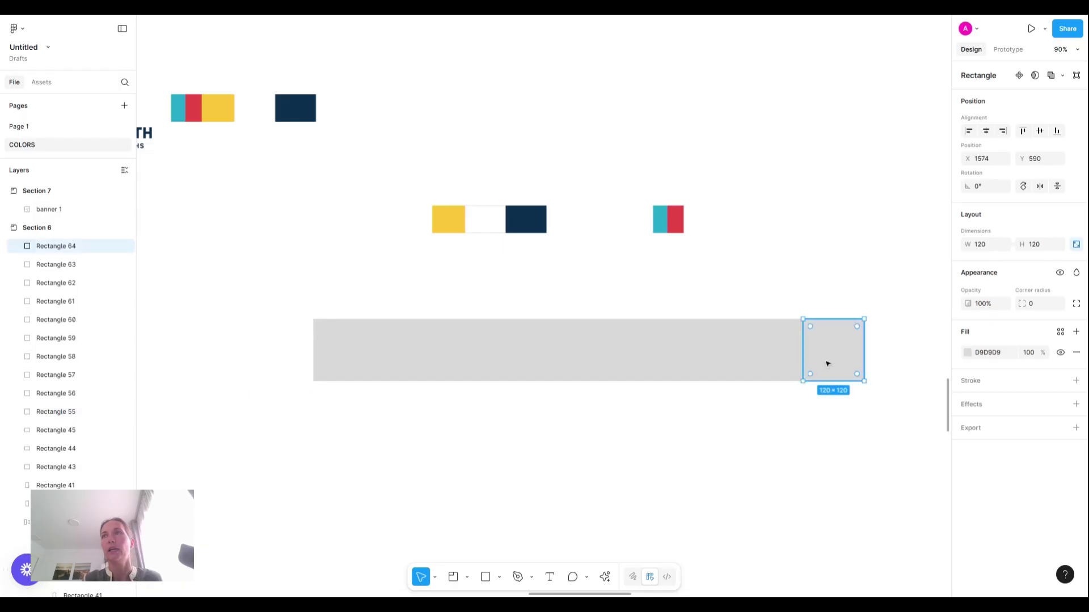
left_click(988, 354)
type("000000")
key("Return")
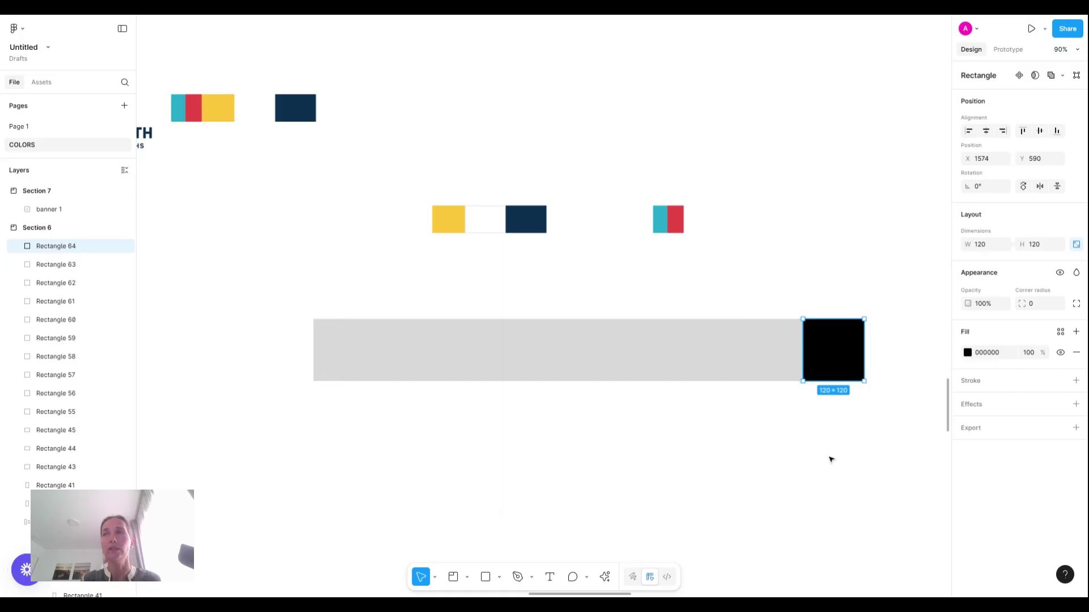
Fill the last square with navy sampled from the navy swatch and darken it to 062742
left_click(968, 354)
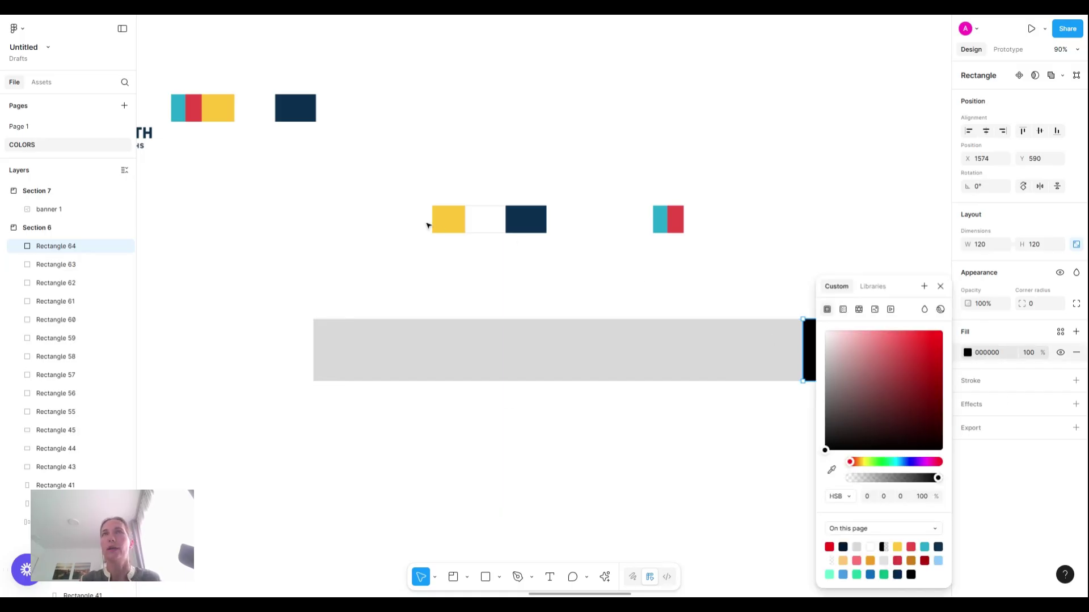
left_click(904, 462)
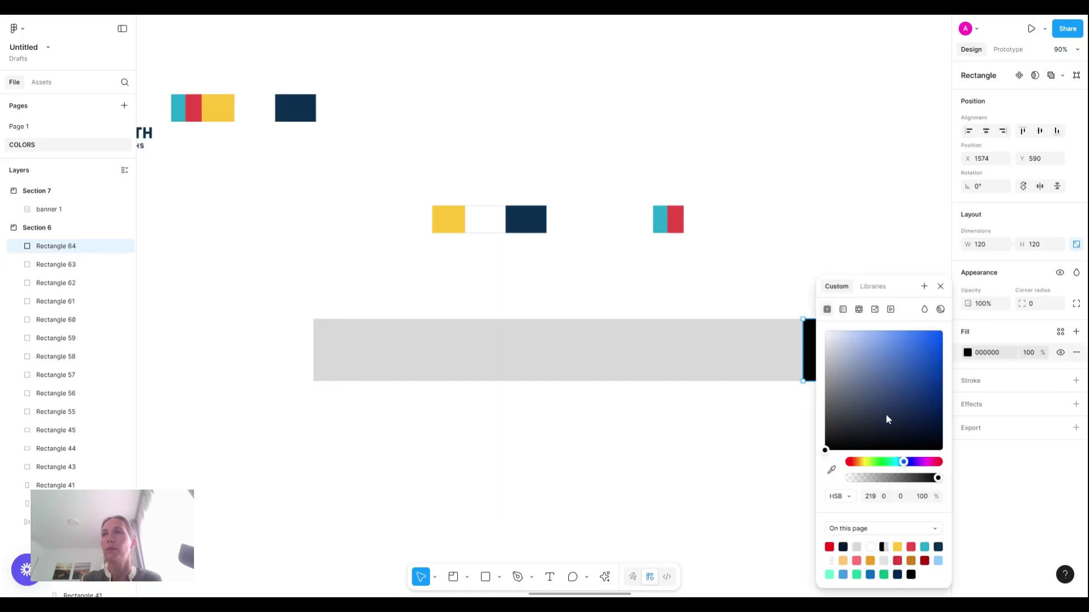
left_click_drag(903, 462, 902, 462)
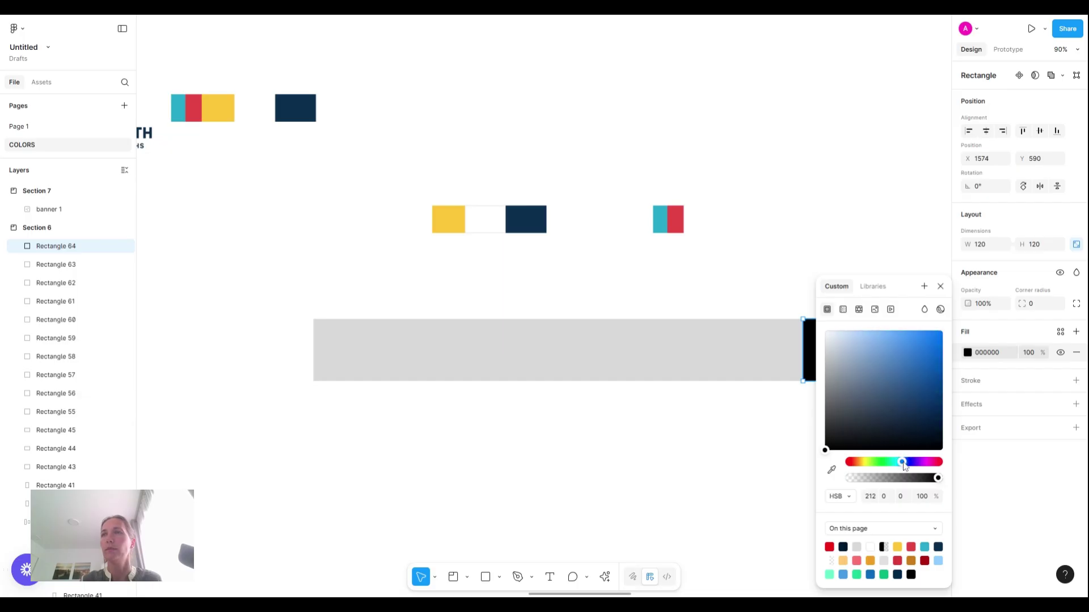
left_click(831, 470)
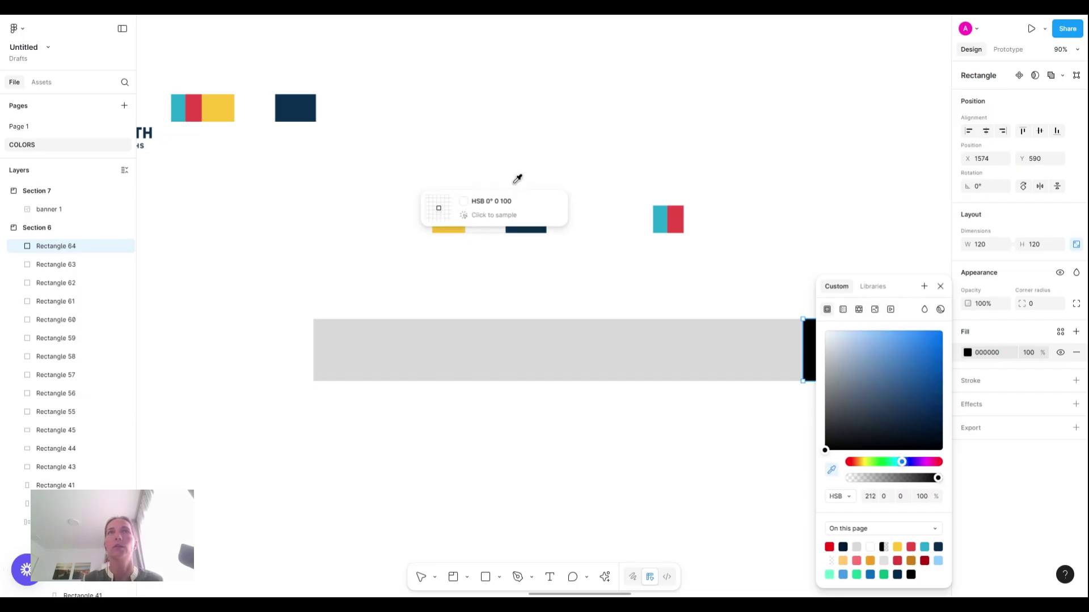
left_click(538, 232)
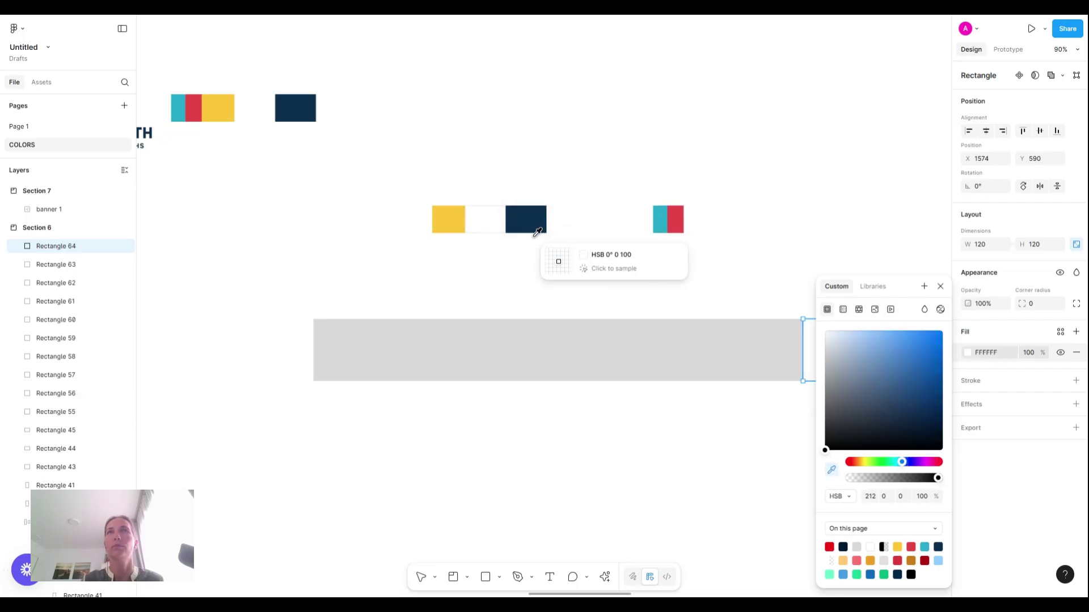
left_click(831, 470)
left_click(525, 219)
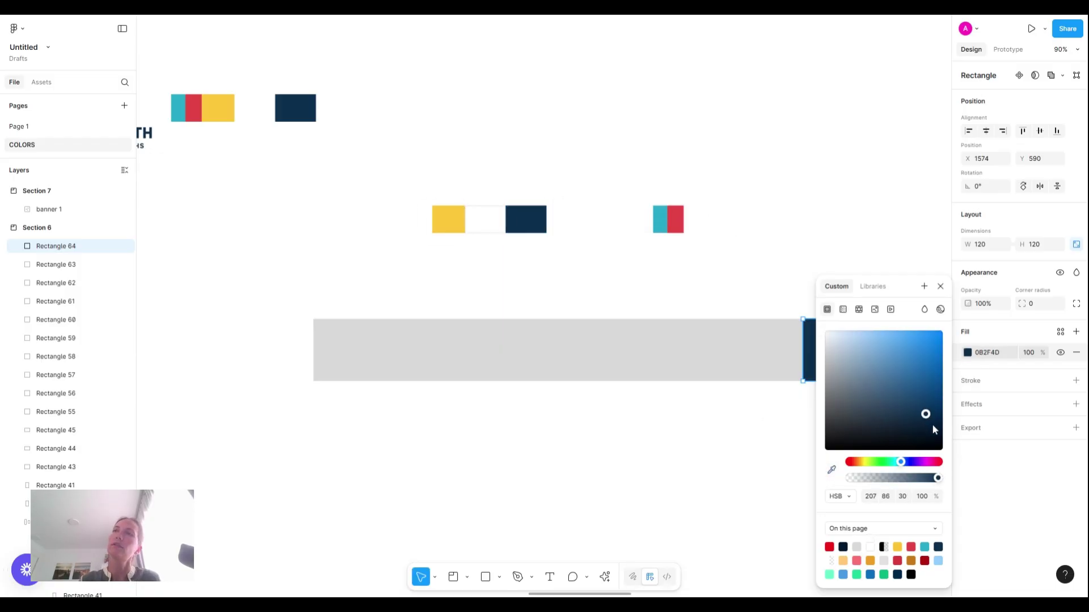
left_click(932, 425)
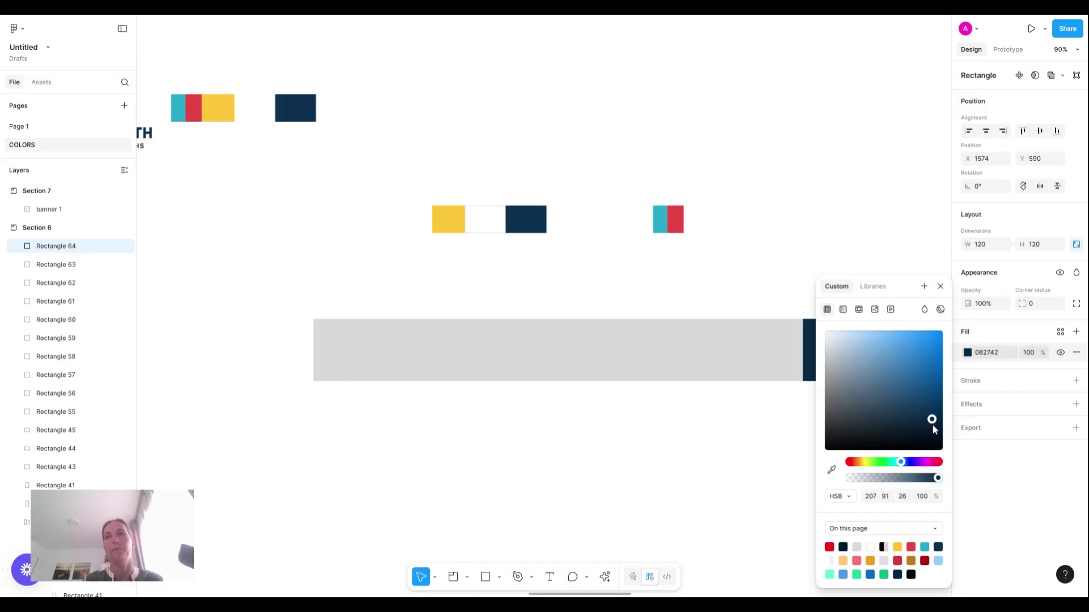
left_click(705, 471)
Add an inside stroke of weight 1 to the white first square and colour it light gray
left_click(285, 339)
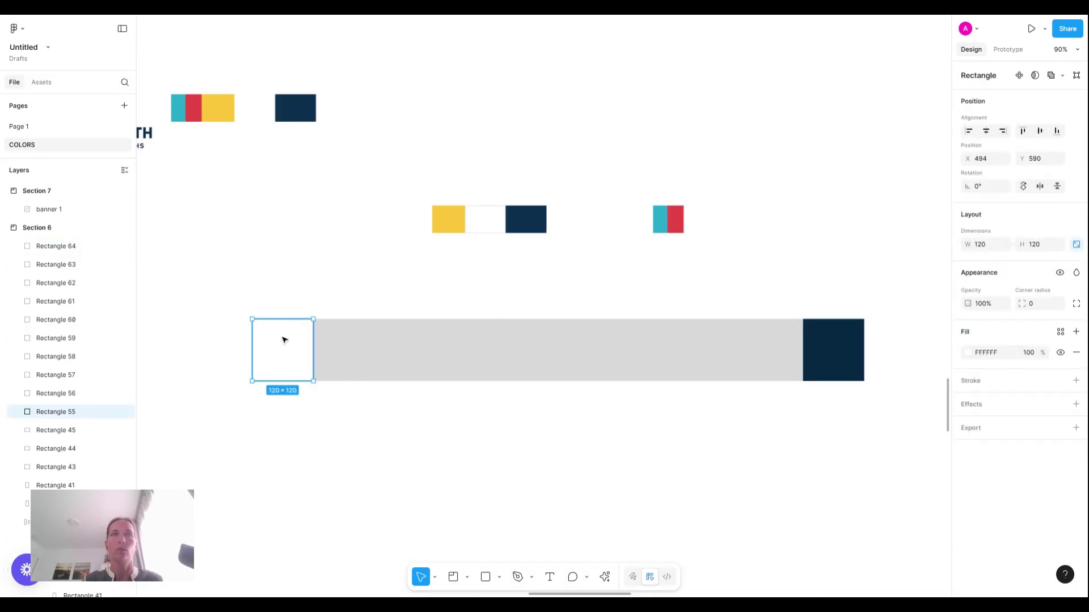
left_click(1075, 381)
left_click(967, 401)
left_click(967, 401)
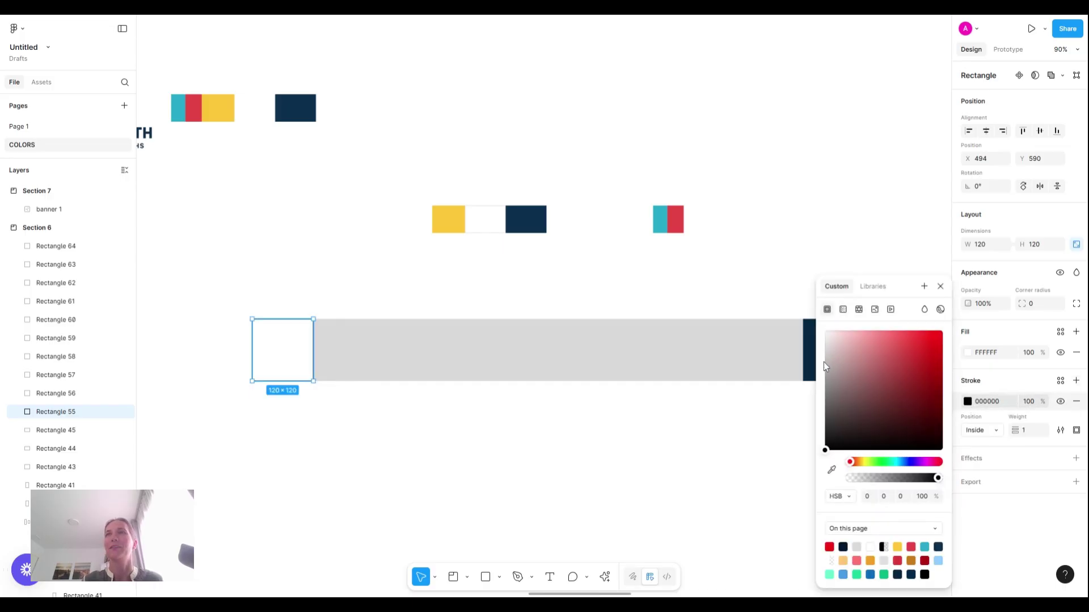
left_click(637, 455)
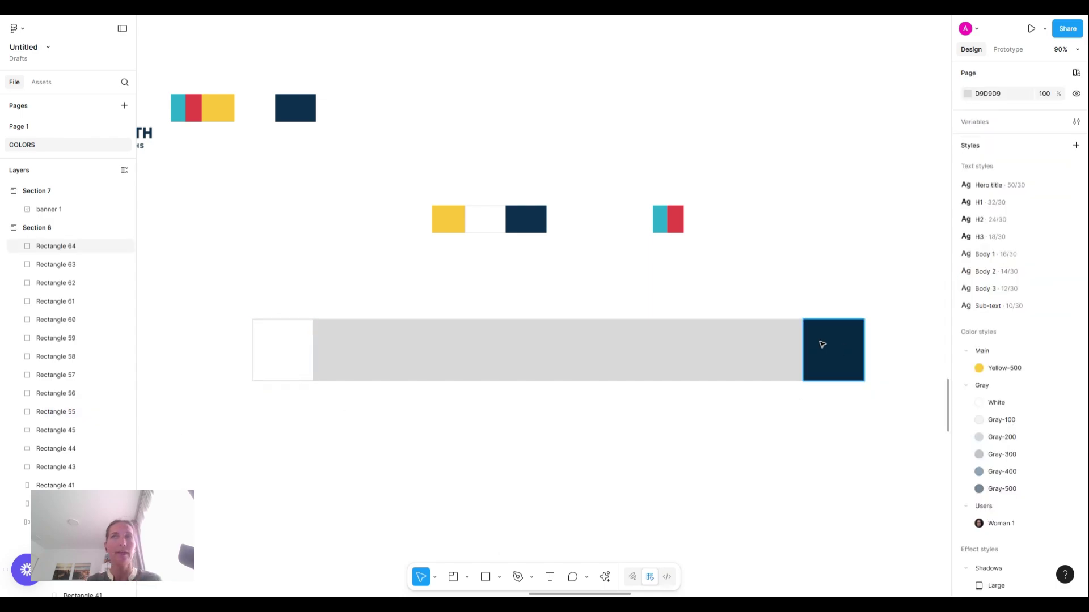
Adjust the last square's fill to the dark navy 0D273C and reopen its fill colour
left_click(828, 355)
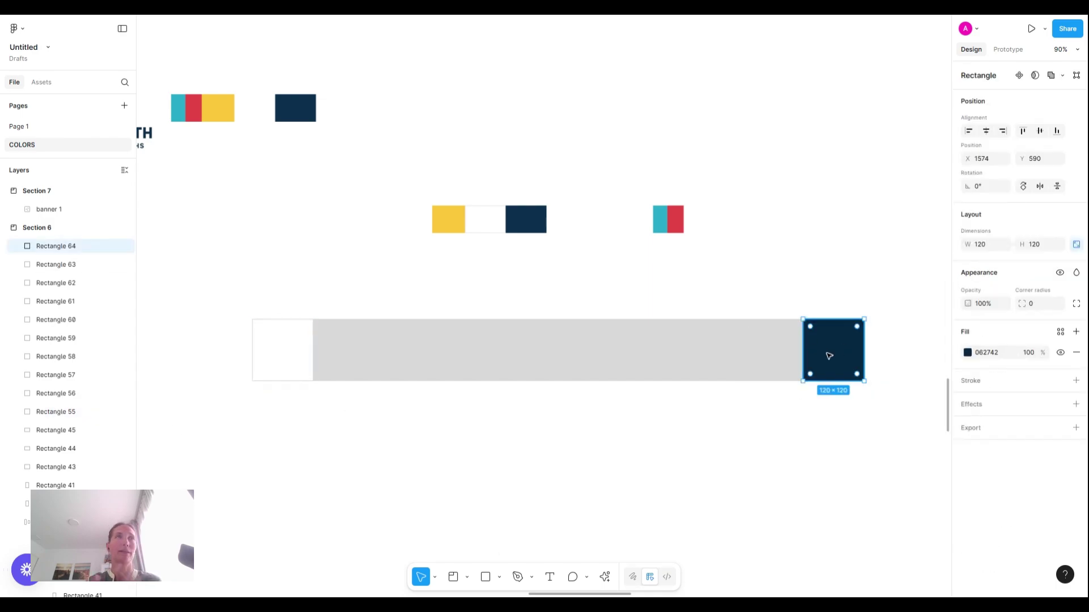
left_click(968, 352)
left_click(928, 424)
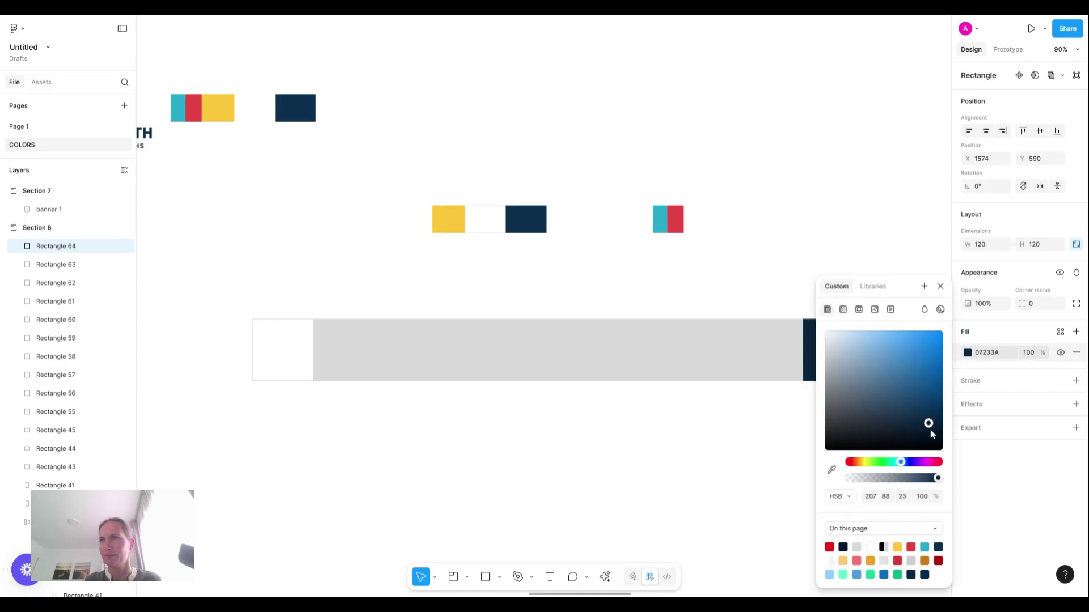
left_click_drag(930, 429, 930, 432)
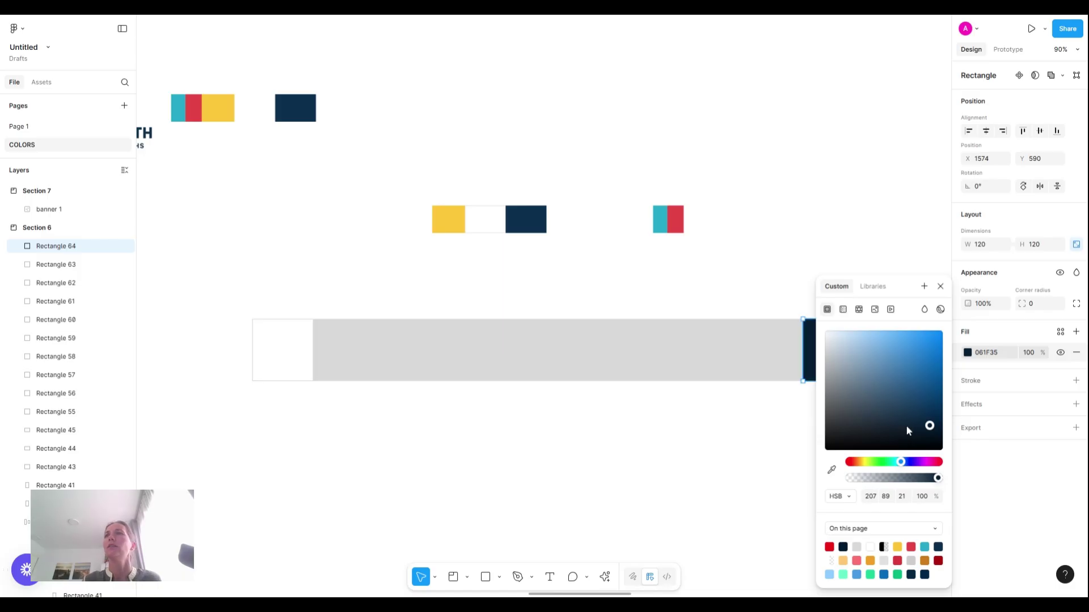
left_click(919, 427)
left_click_drag(921, 431, 918, 433)
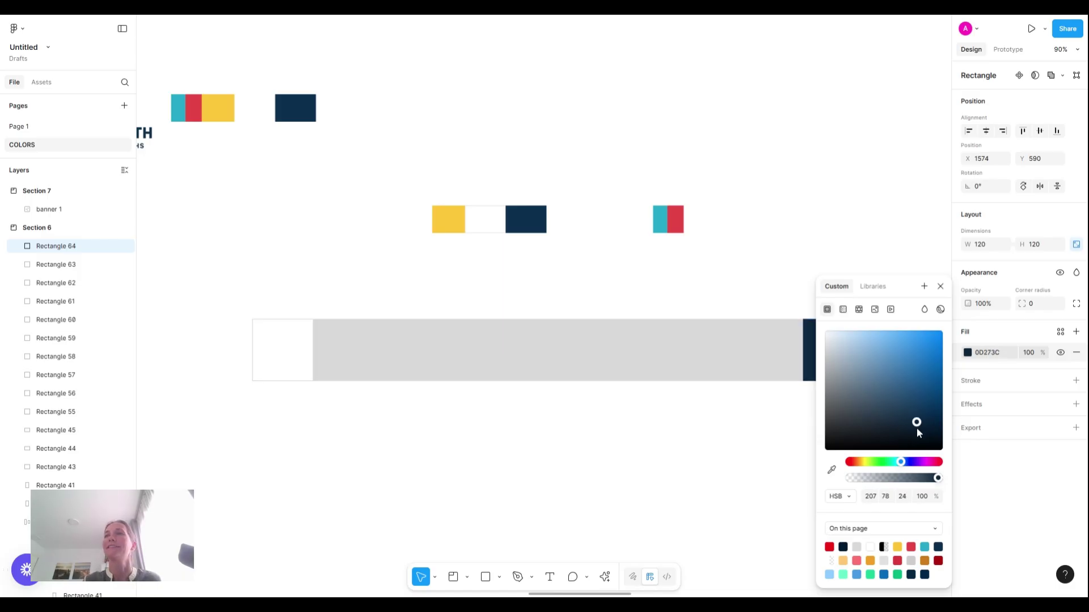
left_click(758, 441)
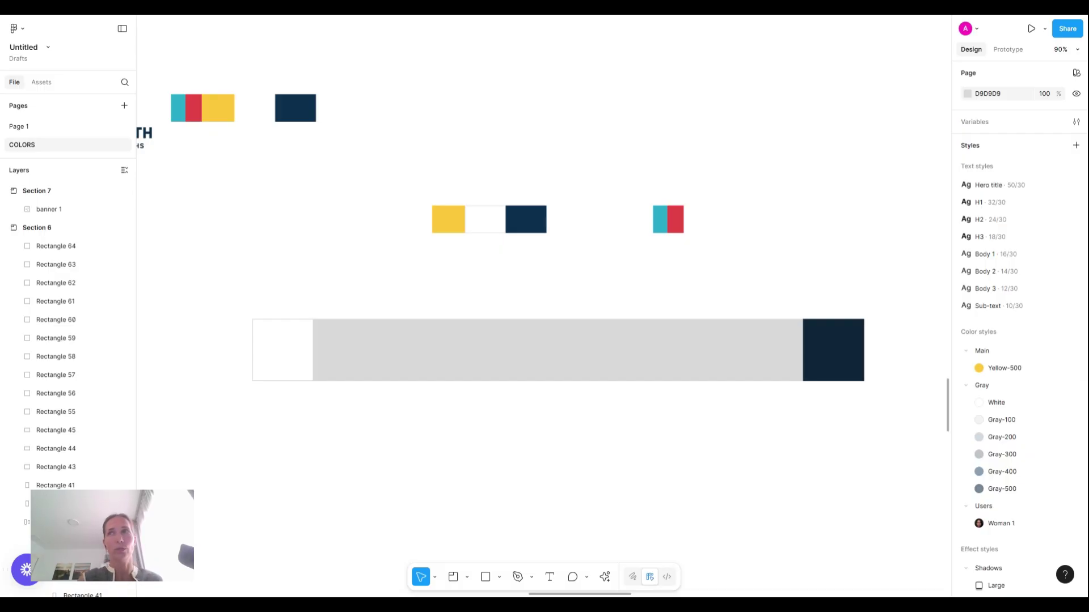
left_click(854, 355)
left_click(967, 353)
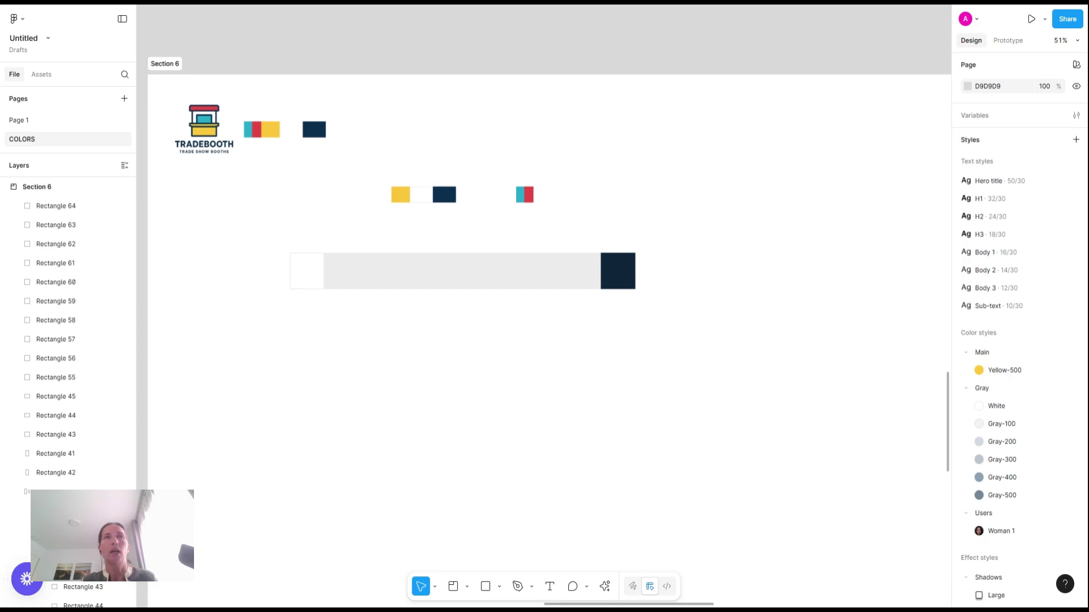
Set the second square's fill hue to 207 and lighten it to the pale blue-gray F5F7F8
left_click(349, 266)
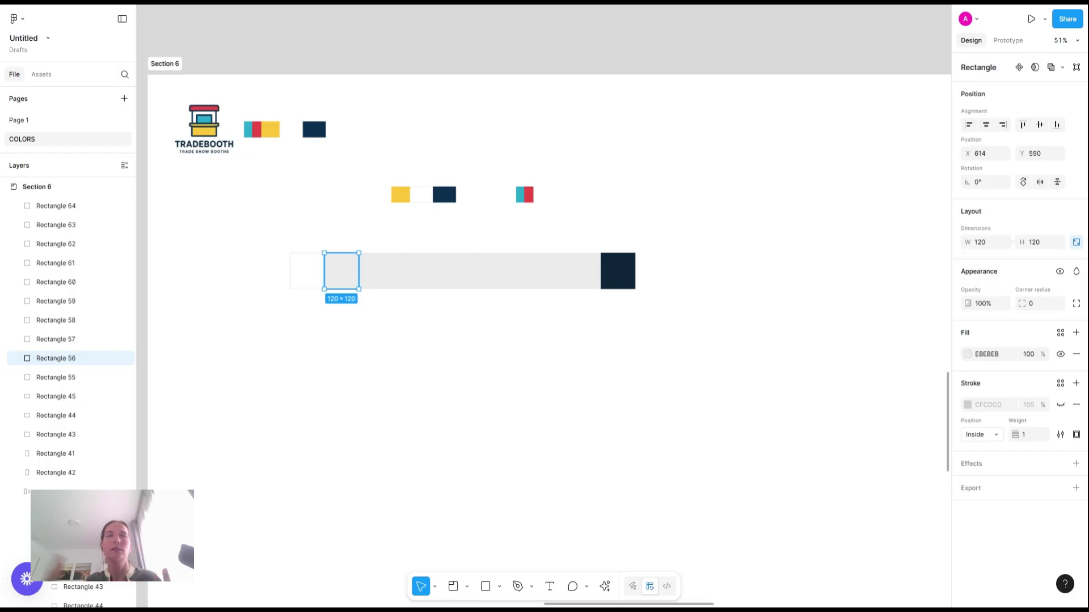
scroll(347, 266, "up", 5)
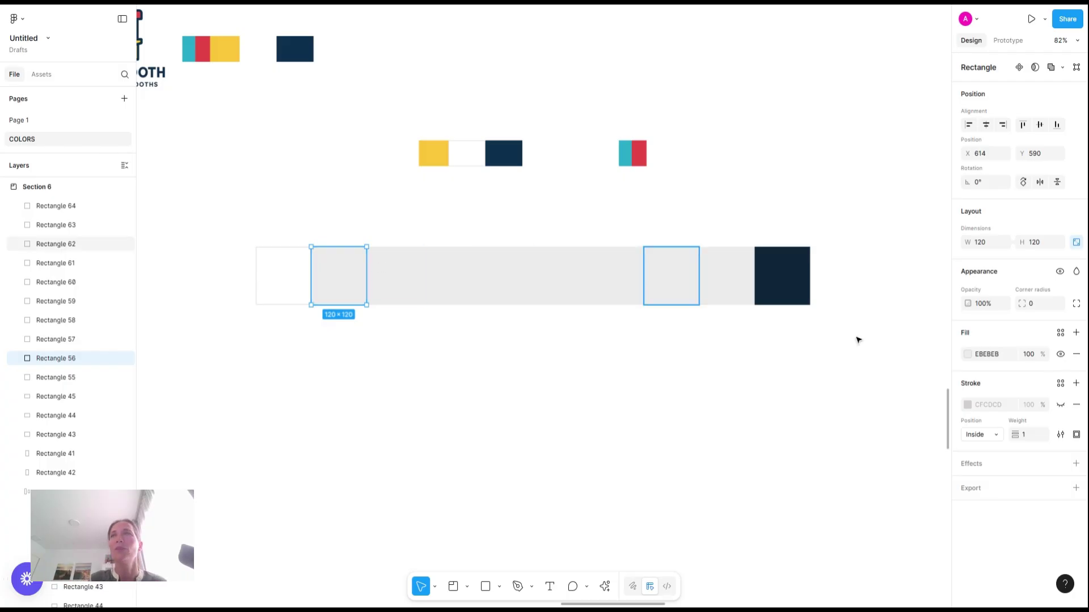
left_click(967, 355)
left_click(871, 505)
type("2")
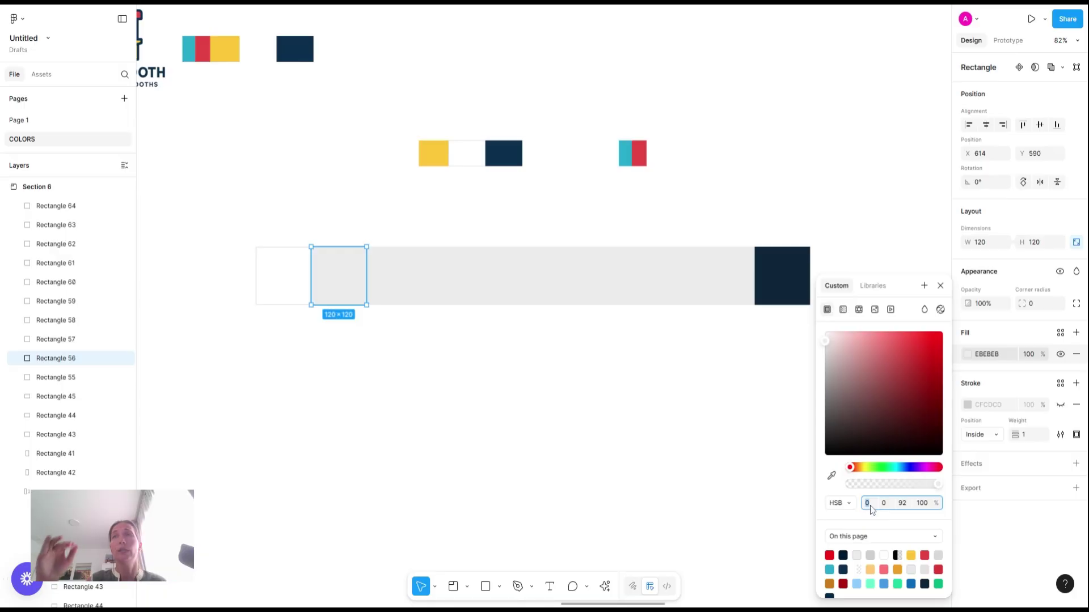
type("07")
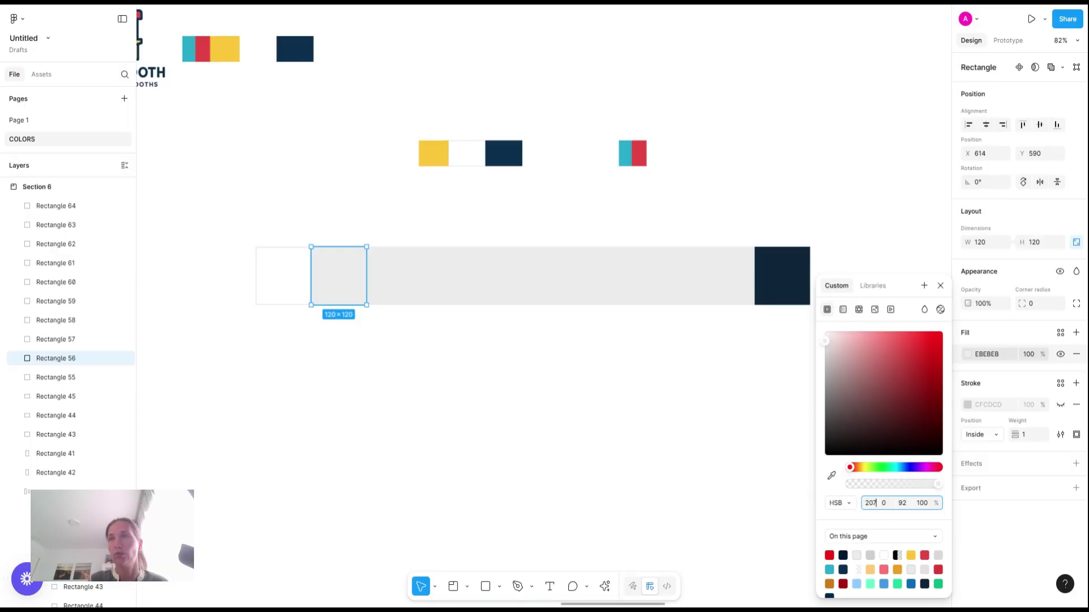
key("Return")
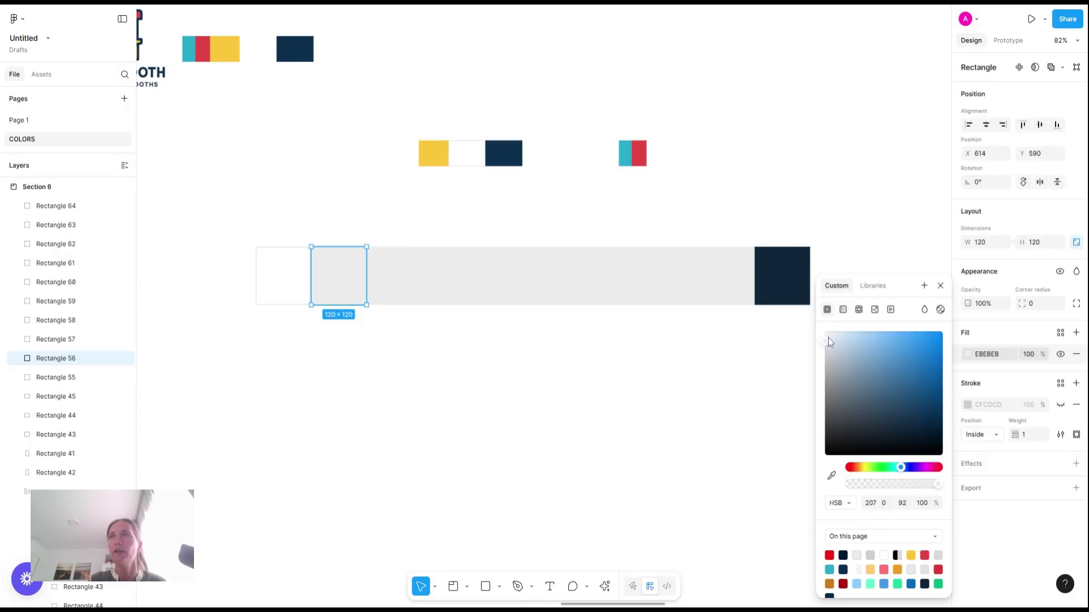
left_click(827, 338)
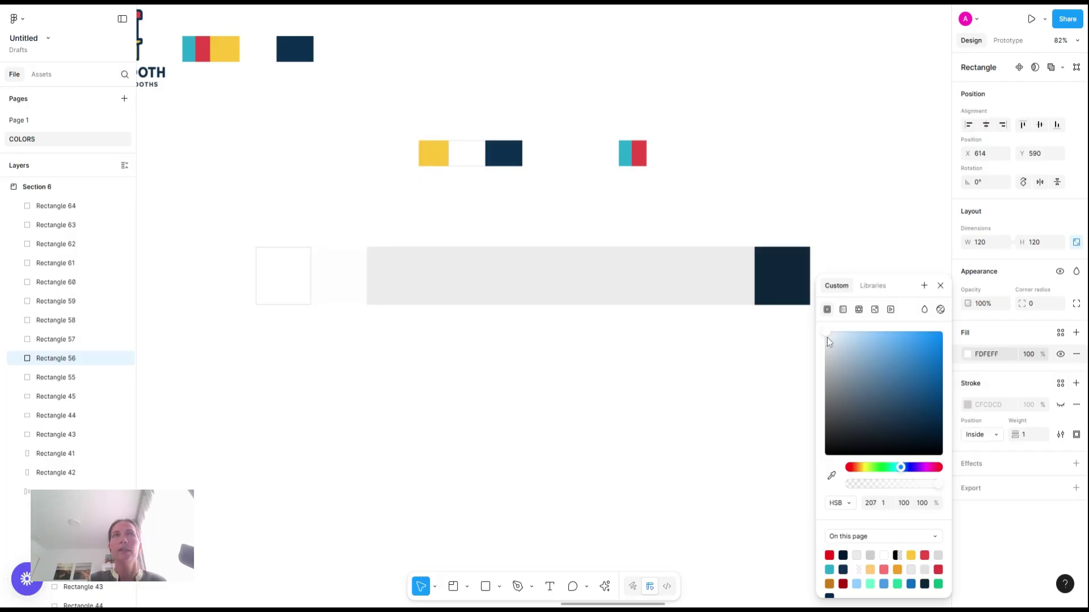
left_click_drag(827, 338, 827, 342)
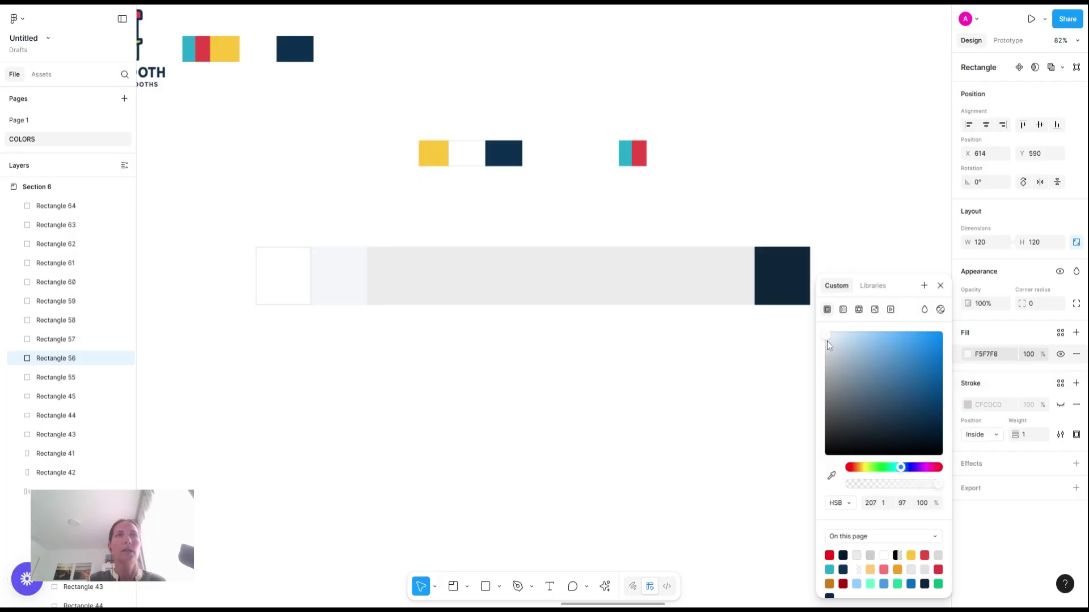
Hide the white first square's stroke and compare the pale second square with the white background
left_click(267, 285)
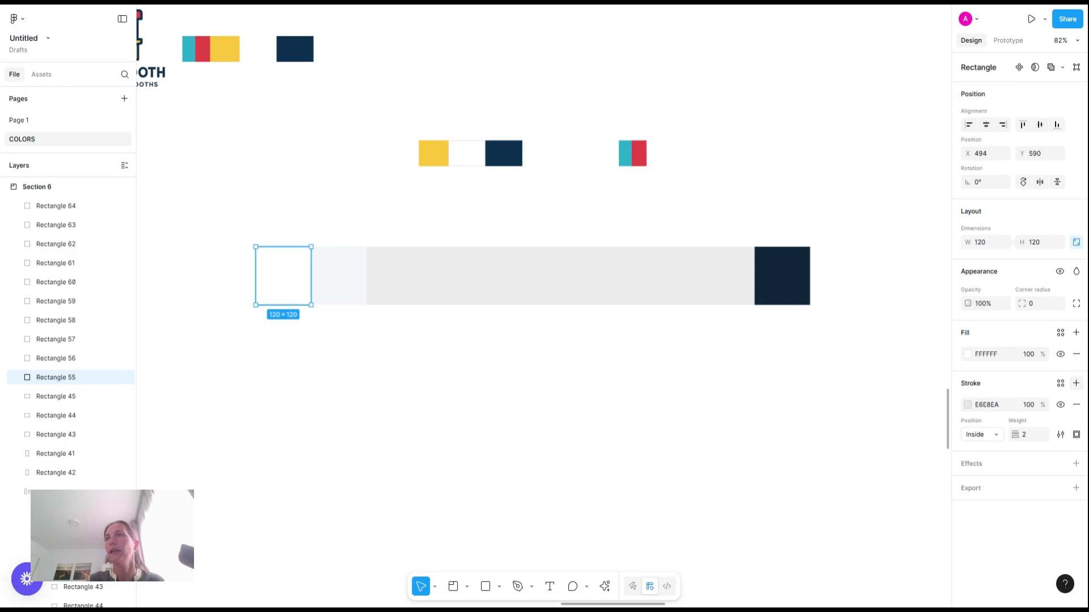
left_click(1060, 404)
scroll(341, 274, "up", 5)
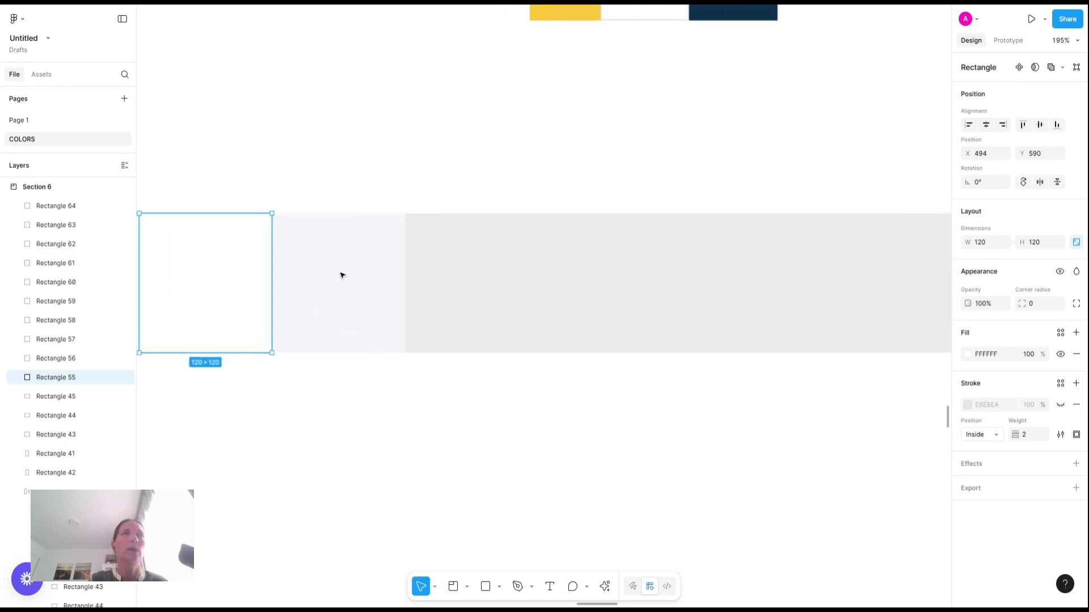
scroll(340, 276, "left", 3)
left_click(381, 120)
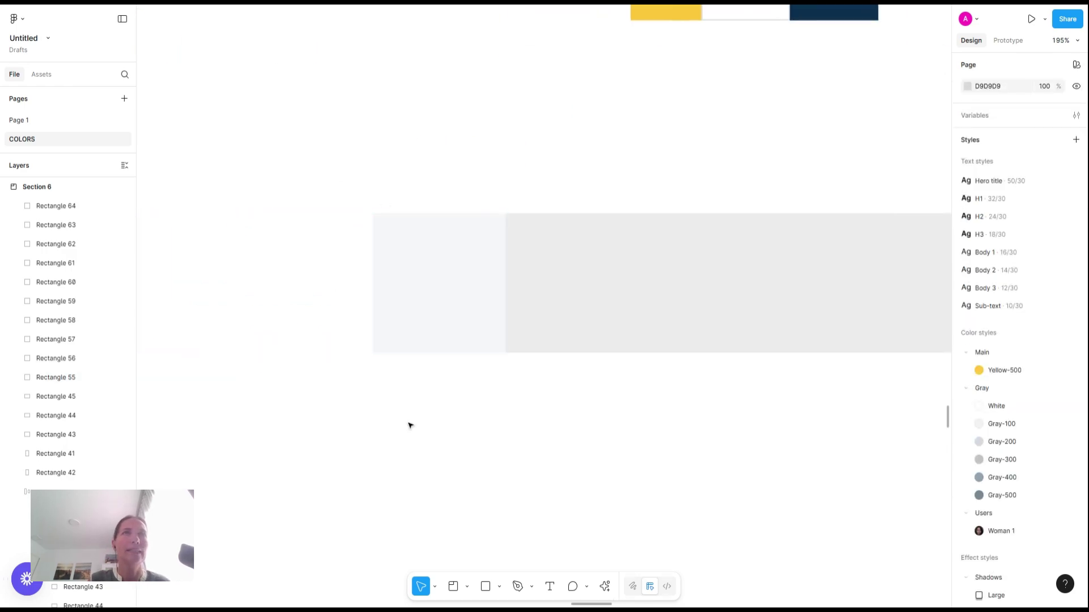
scroll(360, 354, "up", 5)
scroll(412, 319, "up", 3)
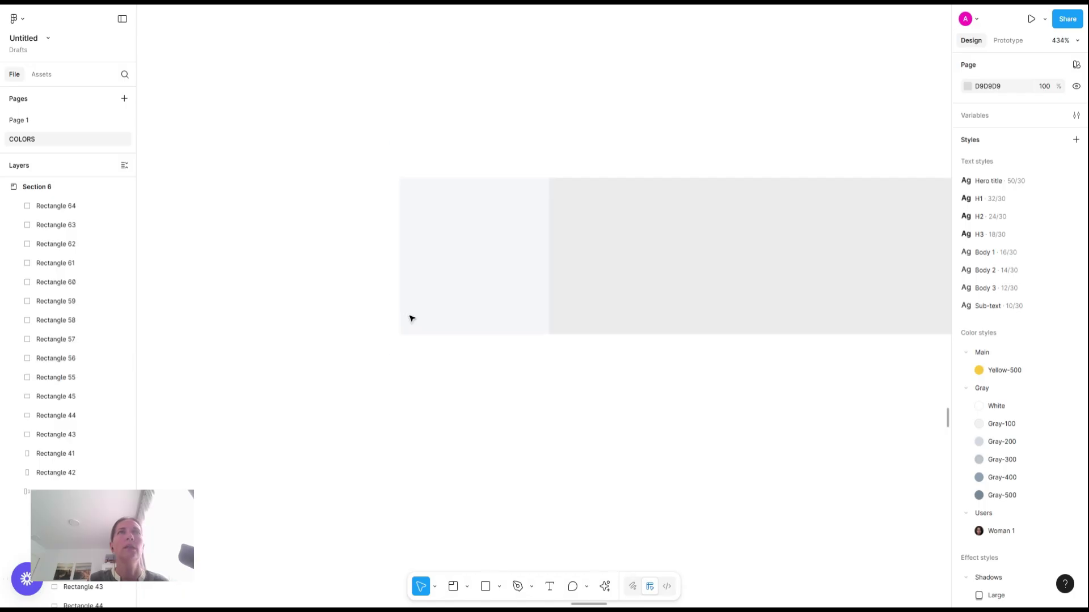
scroll(452, 440, "down", 10)
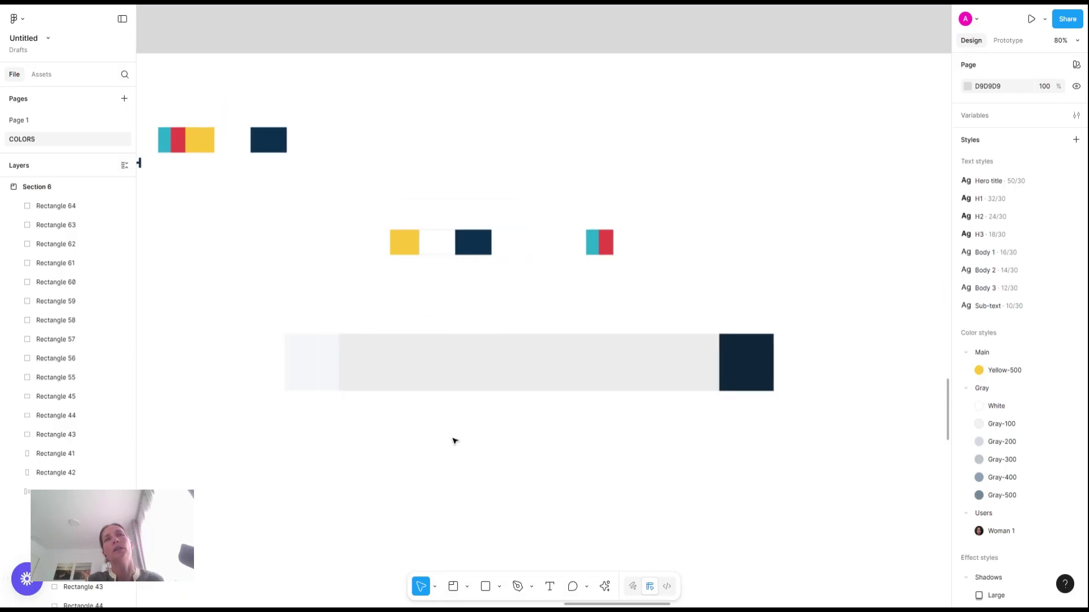
Raise the brightness of the second square's fill to 99, giving FAFBFC
left_click(299, 384)
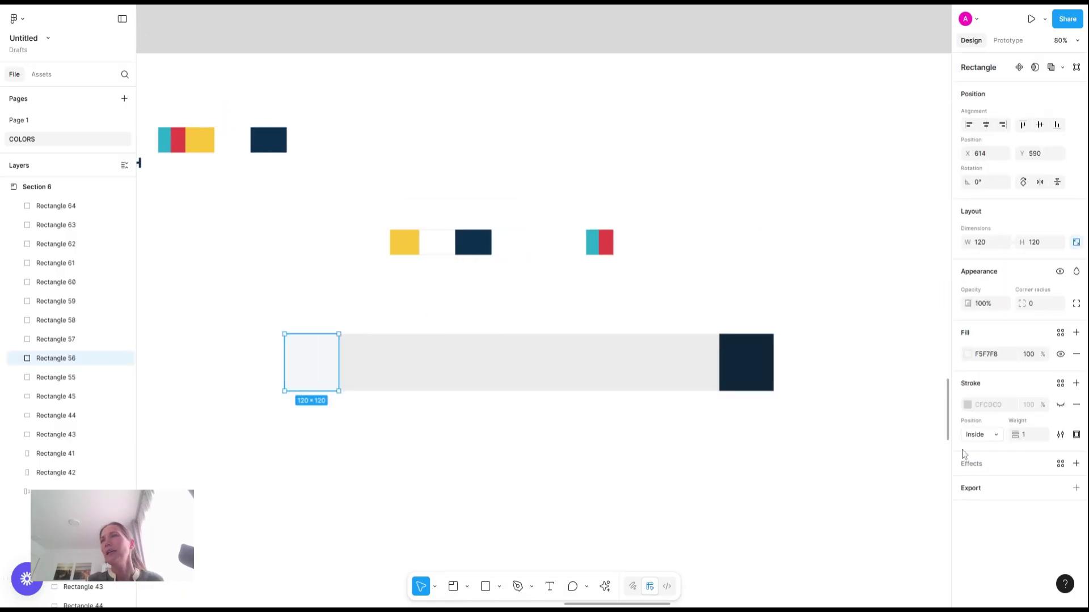
left_click(968, 356)
left_click(901, 503)
key("Up")
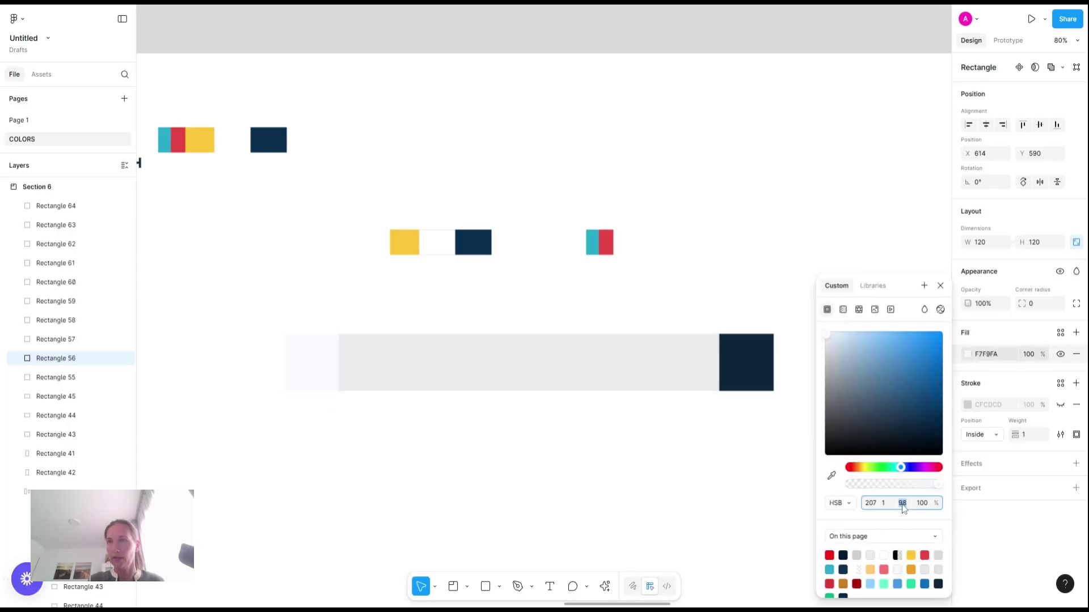
key("Up")
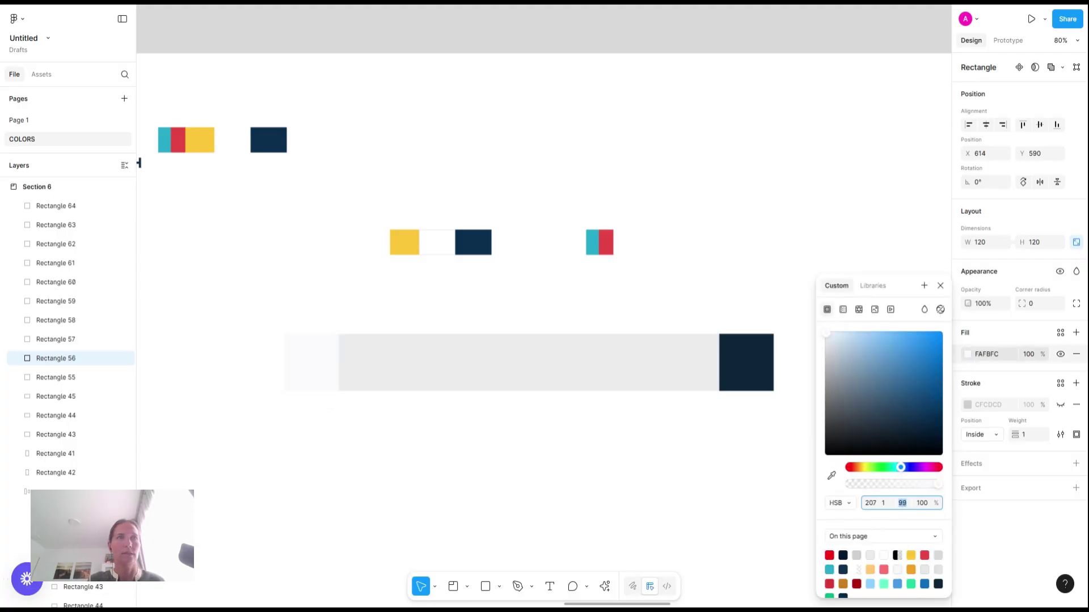
Lower the brightness of the second square's fill to 97 and deselect the square to check the shade
key("Down")
key("Down")
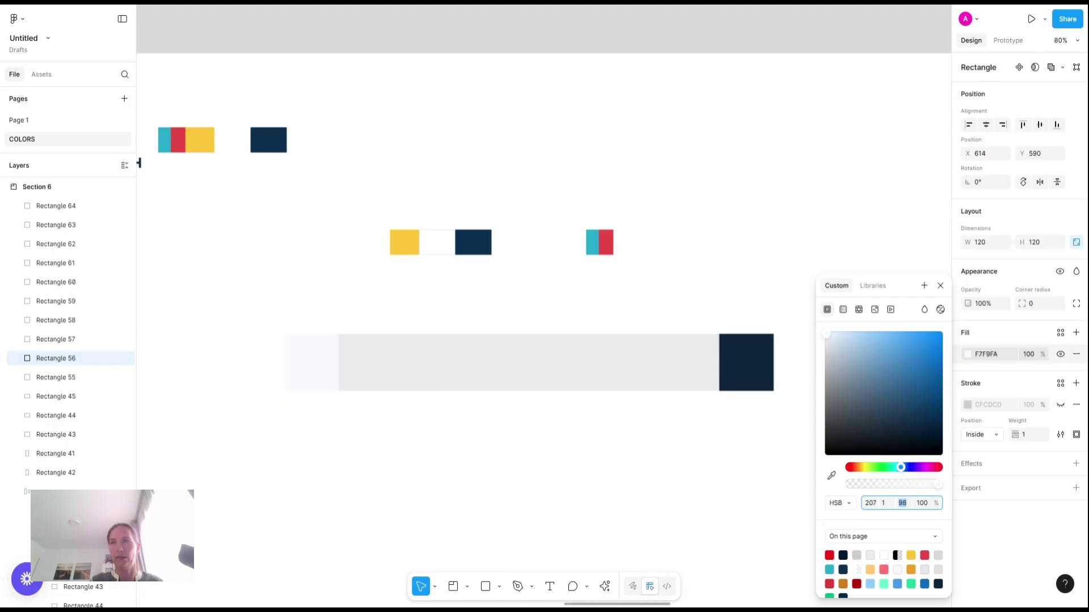
left_click(610, 481)
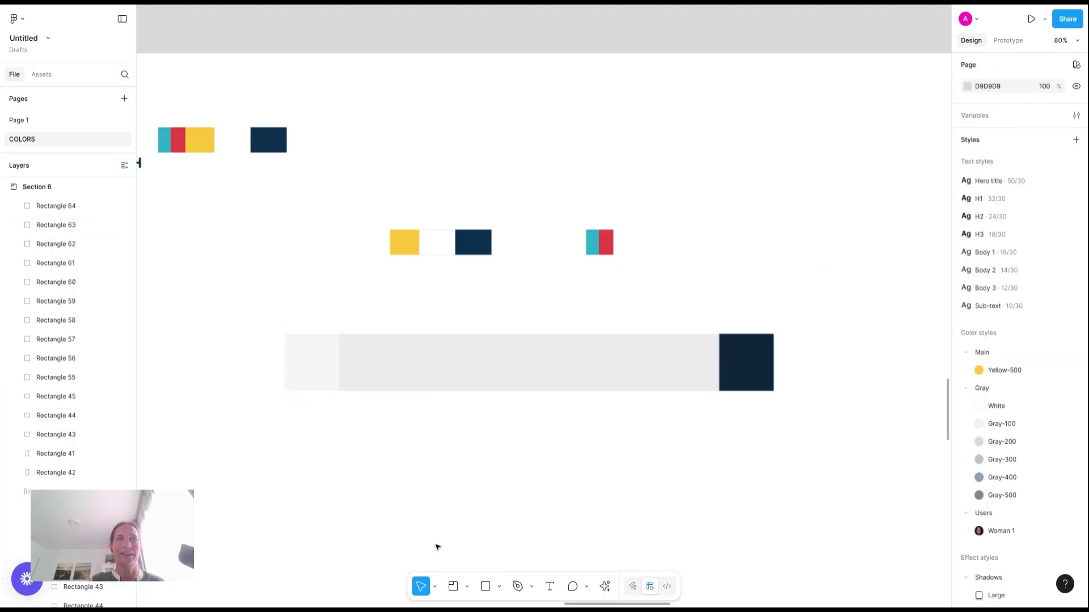
scroll(273, 437, "right", 1)
scroll(272, 437, "left", 2)
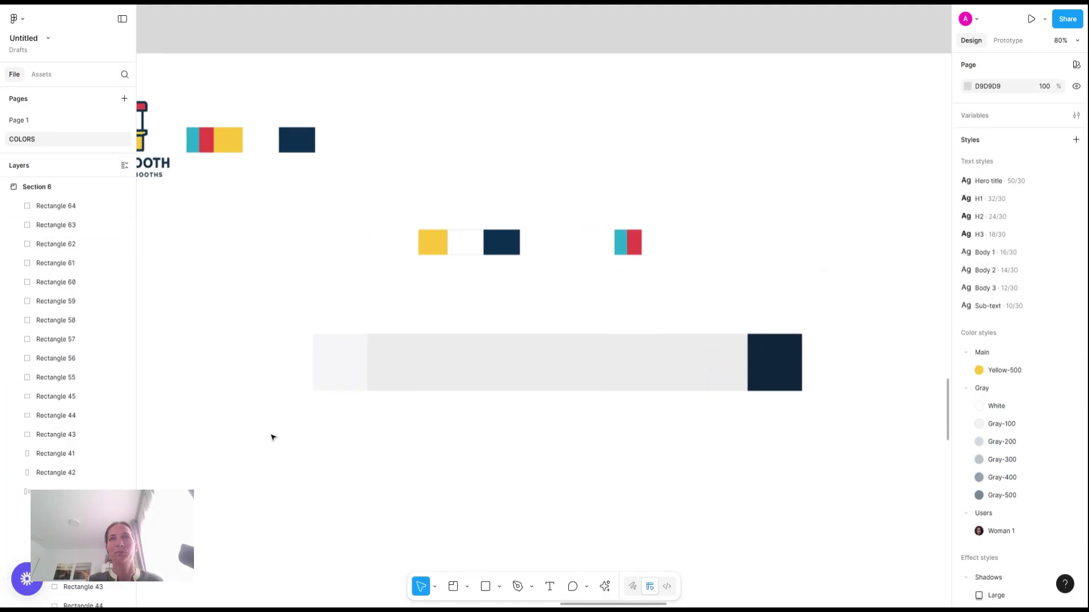
Show the white first square's stroke again and set its colour to F5F6F7, sampled from the second square
left_click(290, 359)
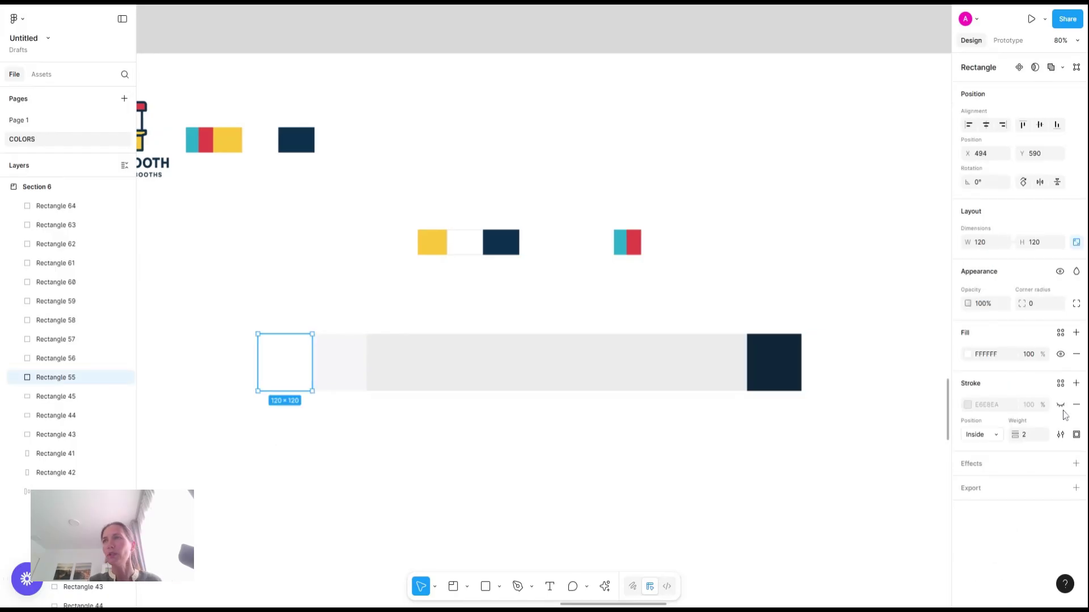
left_click(510, 474)
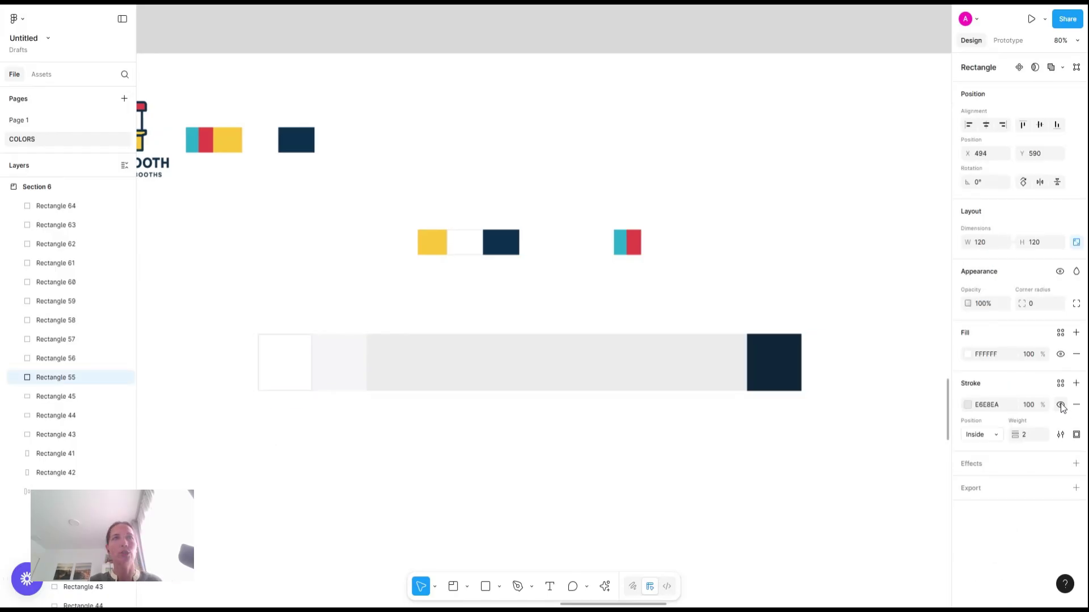
left_click(287, 375)
left_click(968, 405)
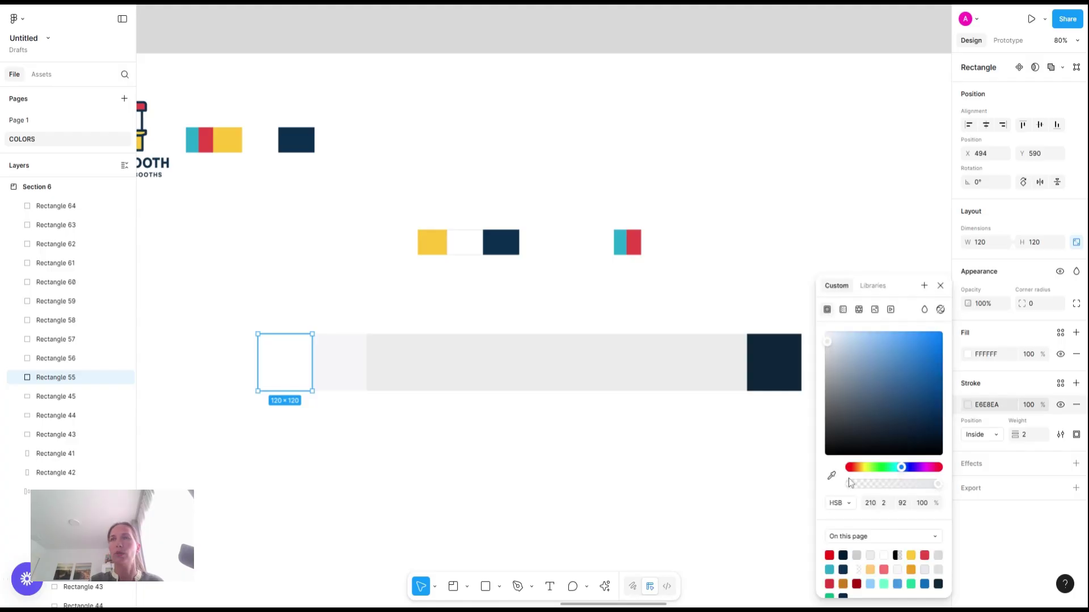
left_click(831, 475)
left_click(341, 353)
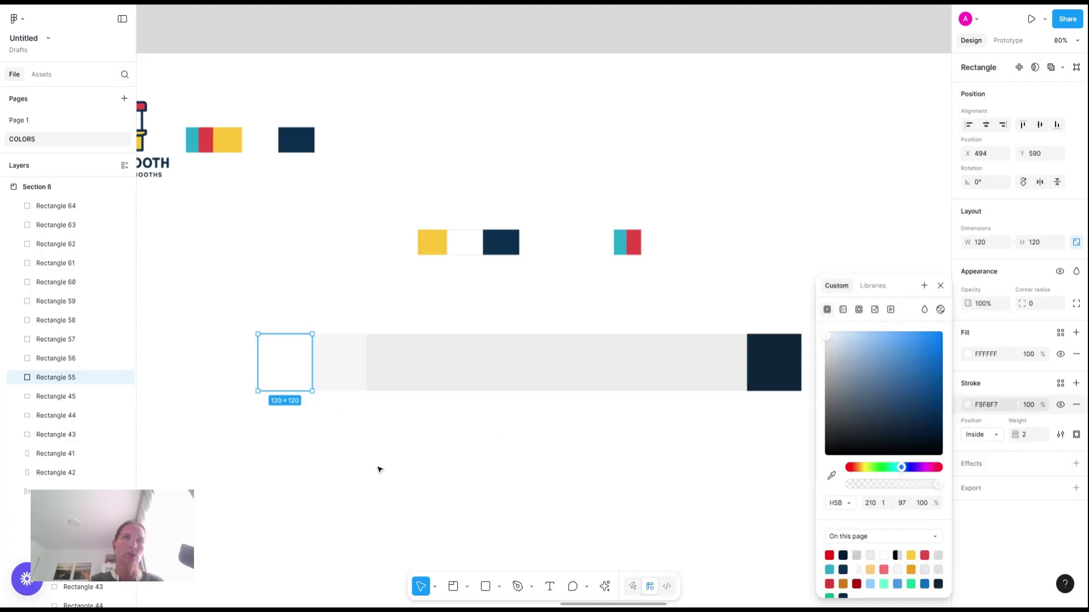
left_click(379, 470)
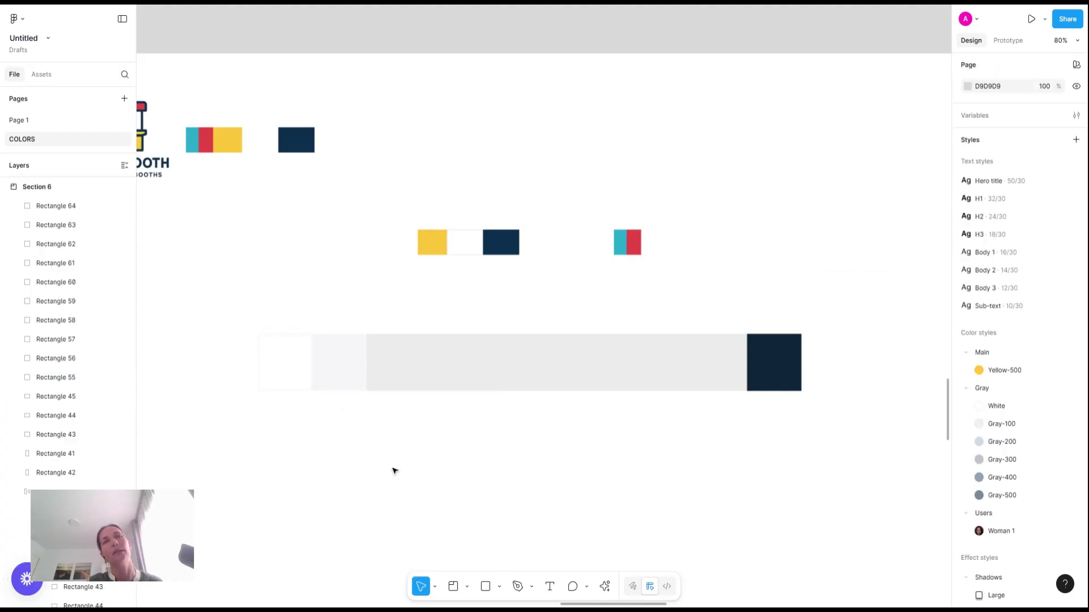
Fill the sixth square of the gray scale with the pale F5F6F7 sampled from the second square
scroll(395, 468, "right", 2)
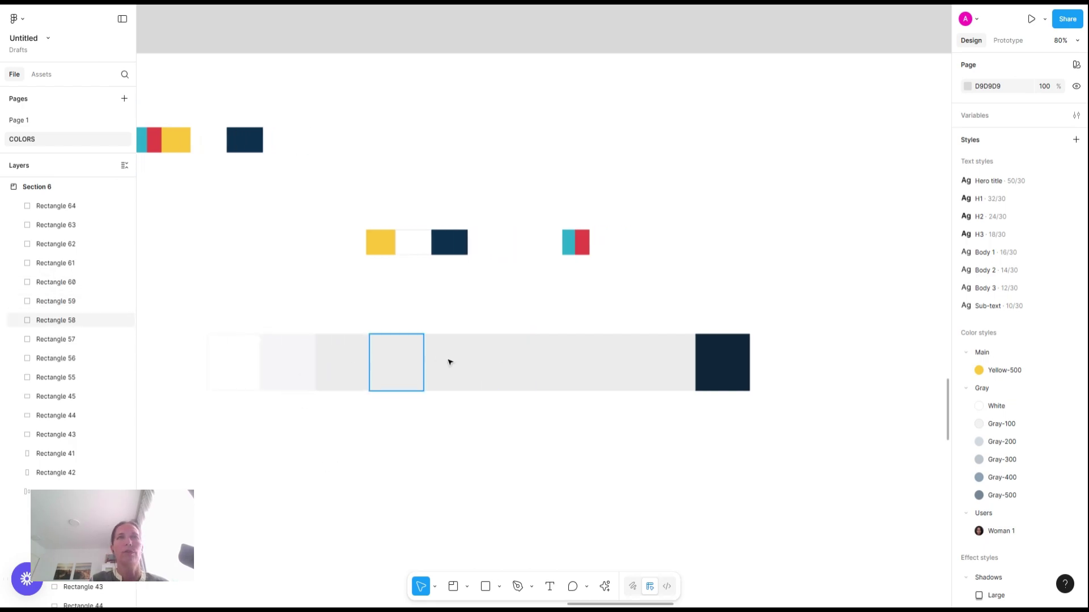
left_click(494, 361)
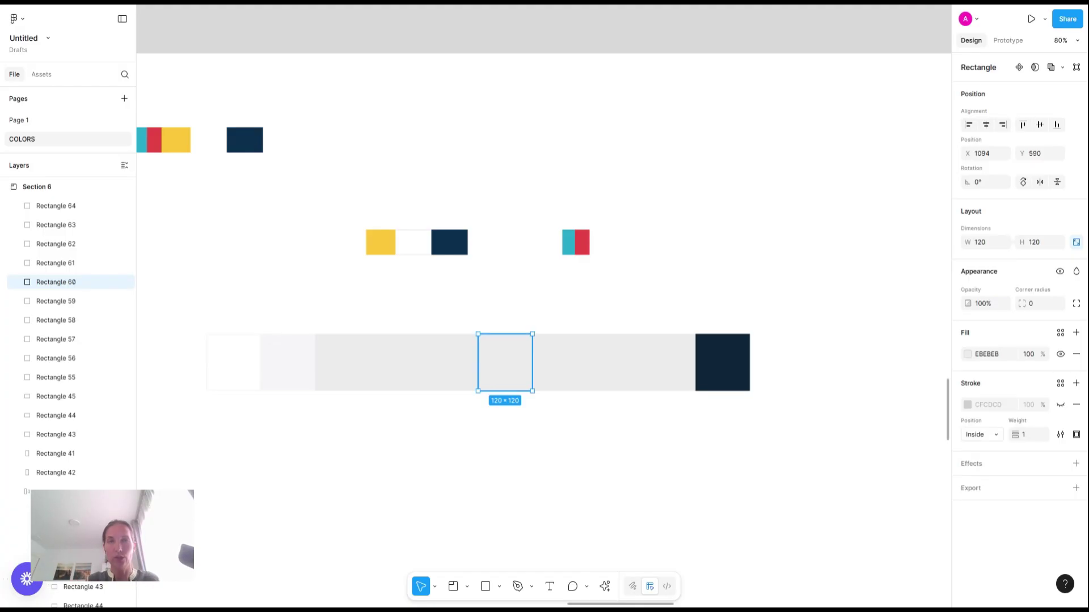
key("i")
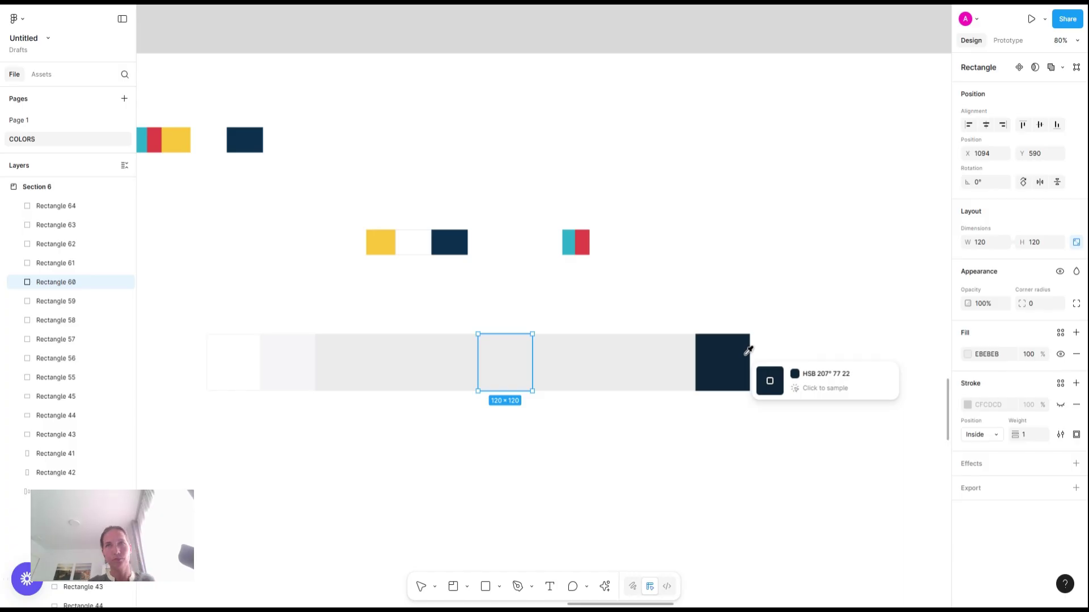
left_click(291, 348)
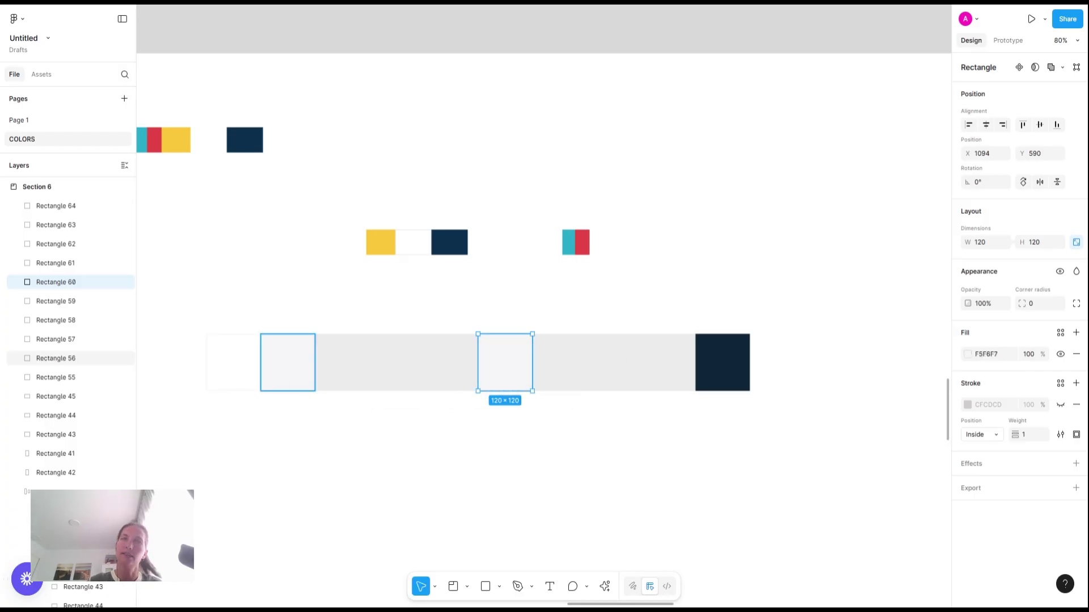
Try saturation 39 and brightness 60 on the sixth square's fill, and settle on the muted blue-gray 707B86
left_click(968, 354)
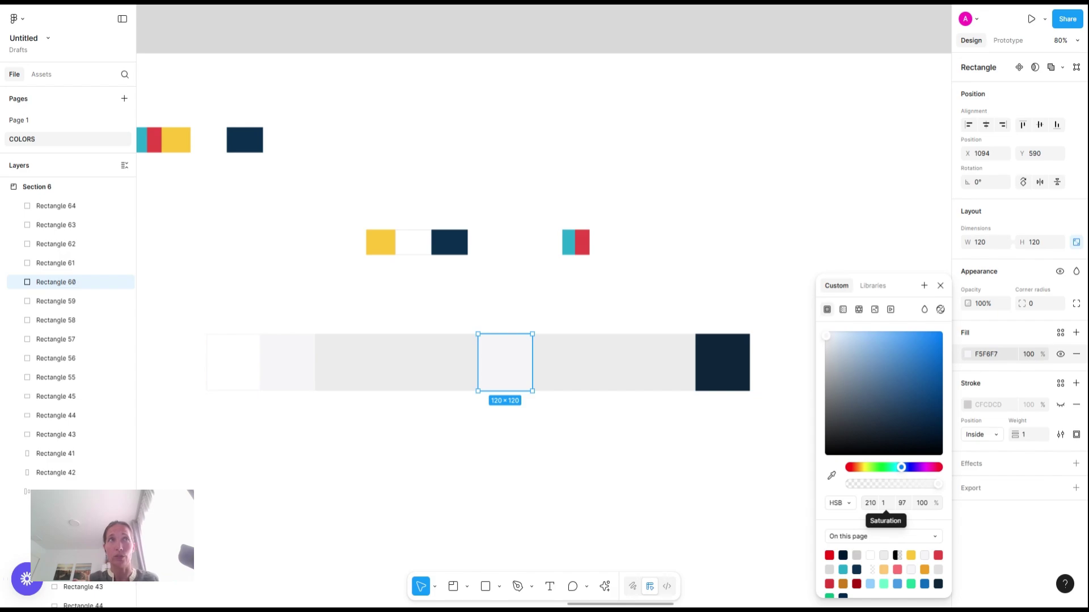
left_click(885, 504)
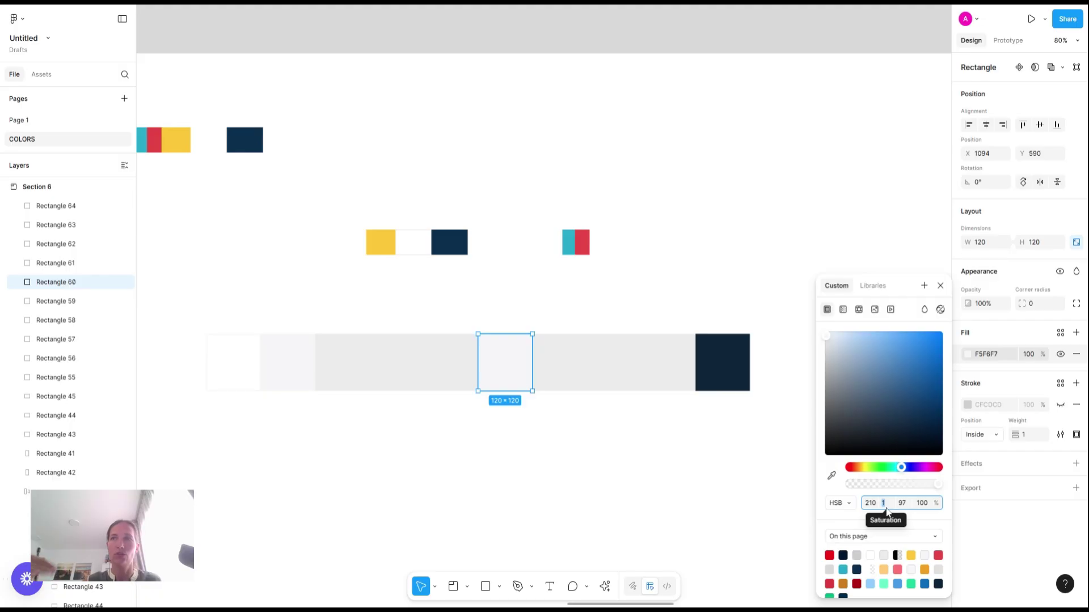
type("39")
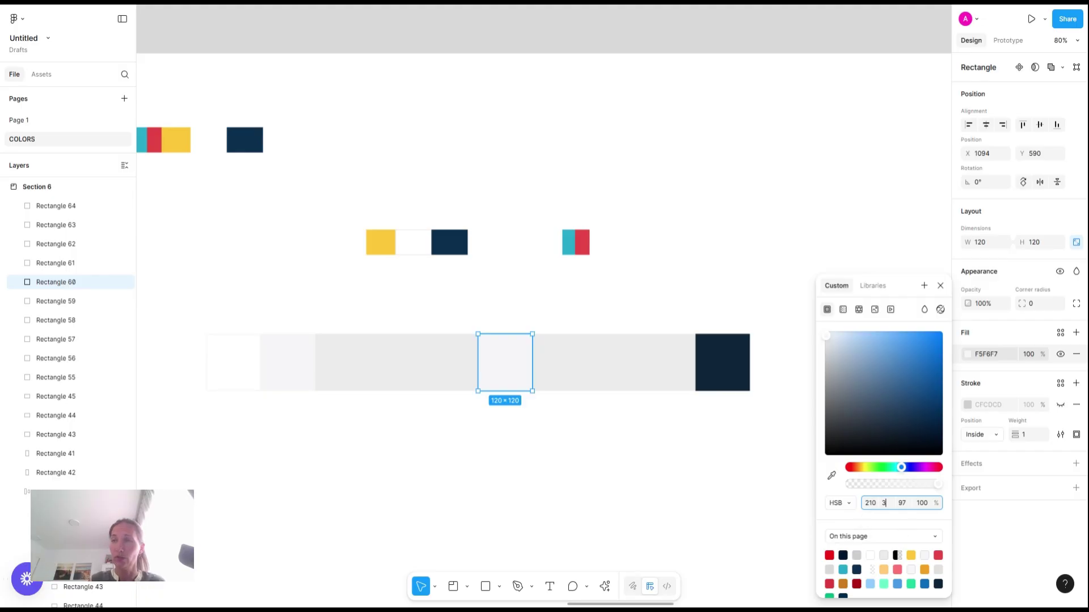
key("Return")
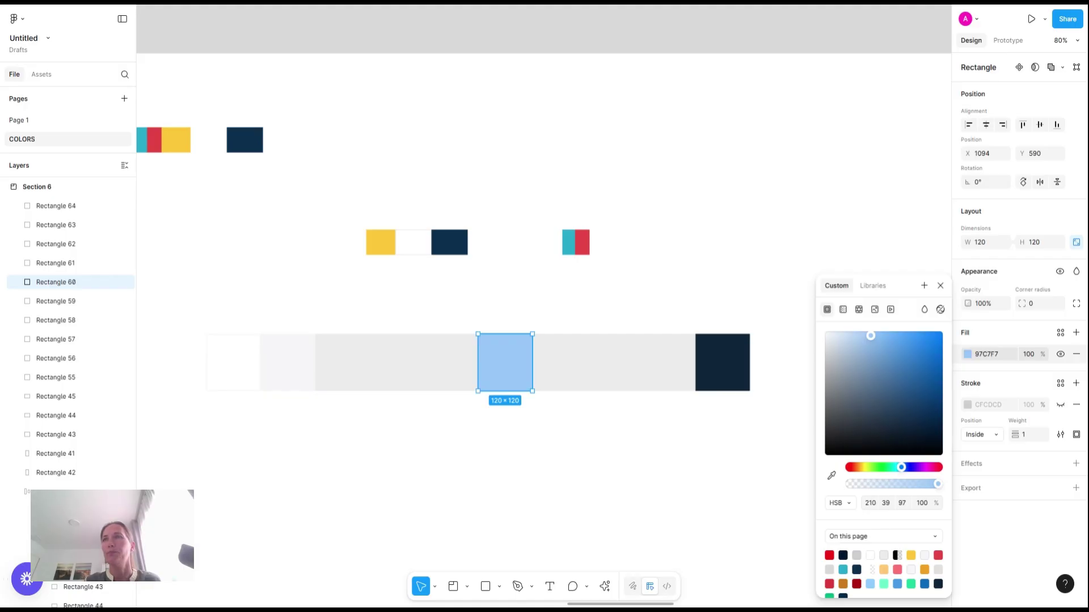
left_click(903, 503)
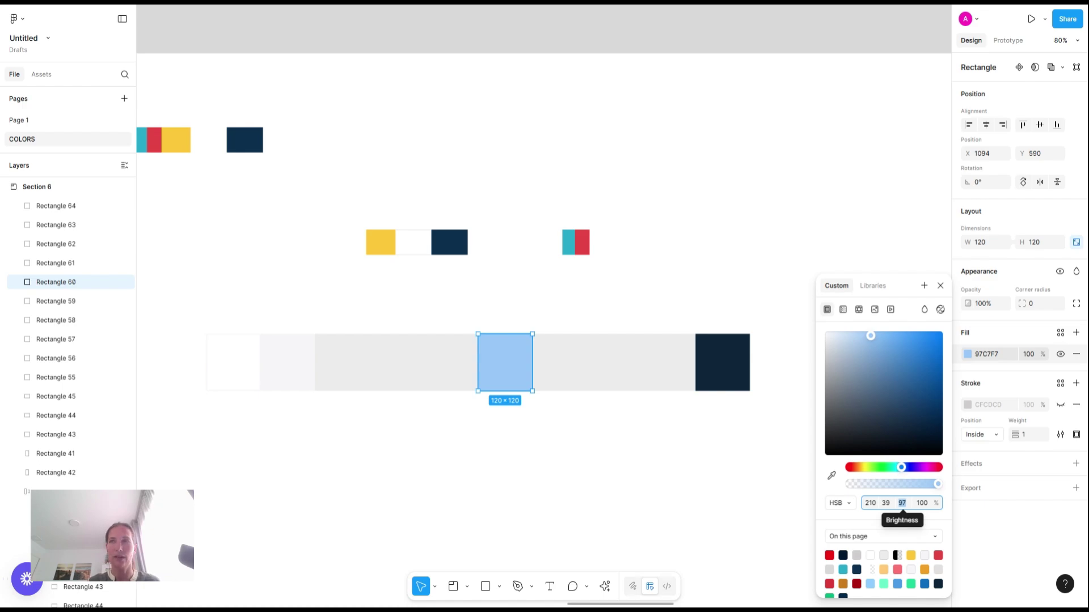
type("60")
key("Return")
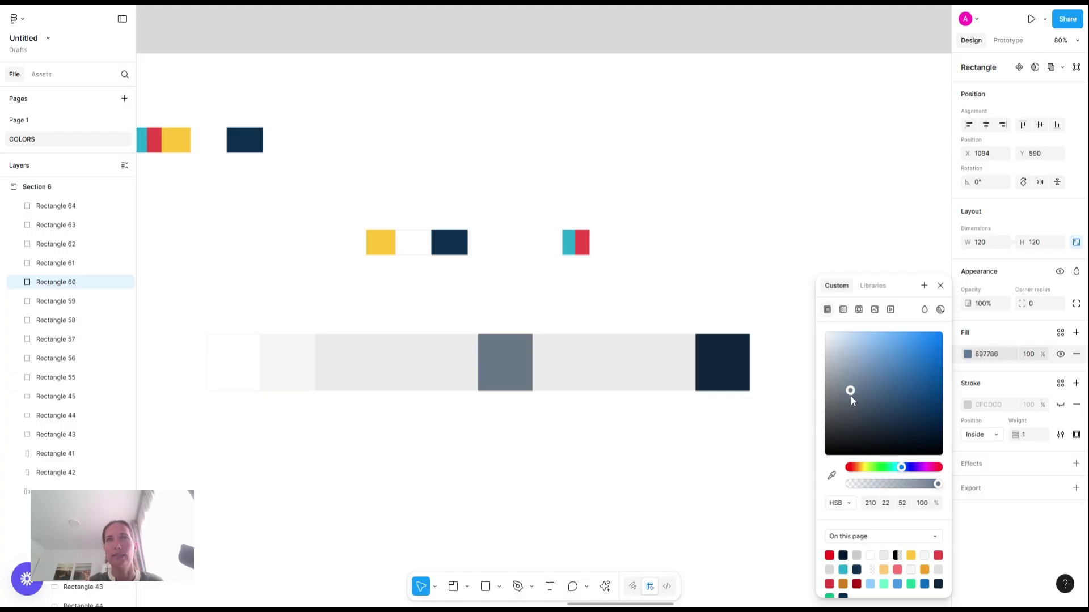
left_click_drag(848, 397, 844, 394)
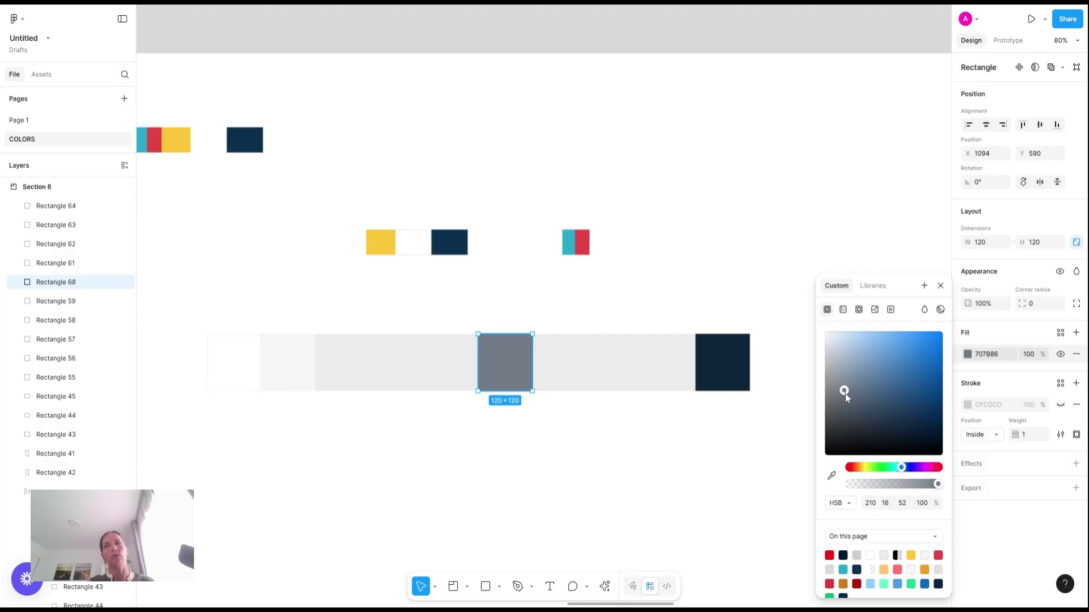
Fill the eighth square with the blue-gray 707B86 sampled from the sixth square
left_click(604, 376)
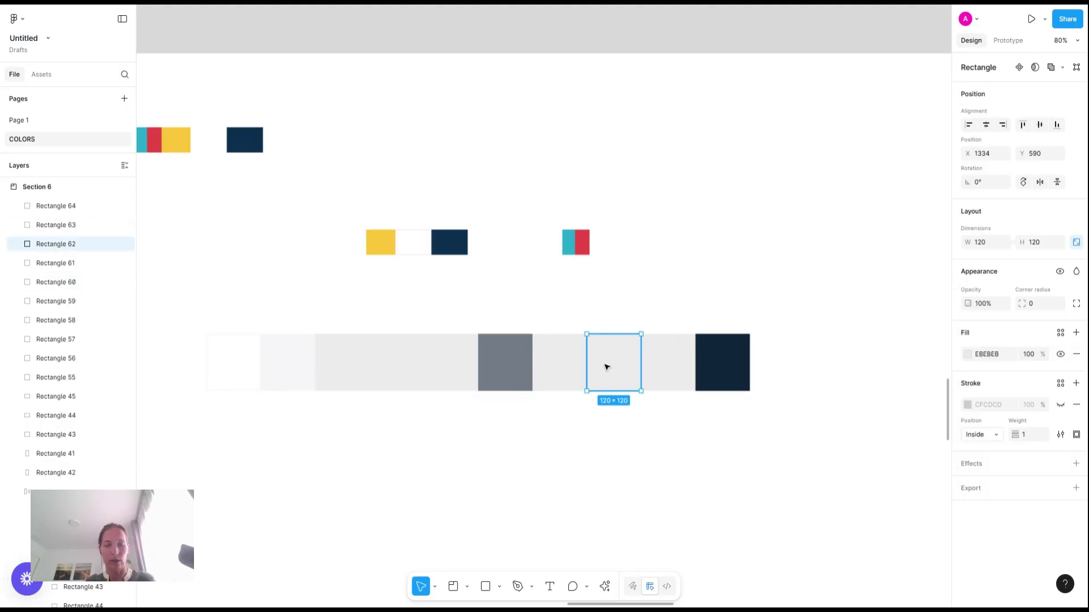
key("i")
left_click(509, 349)
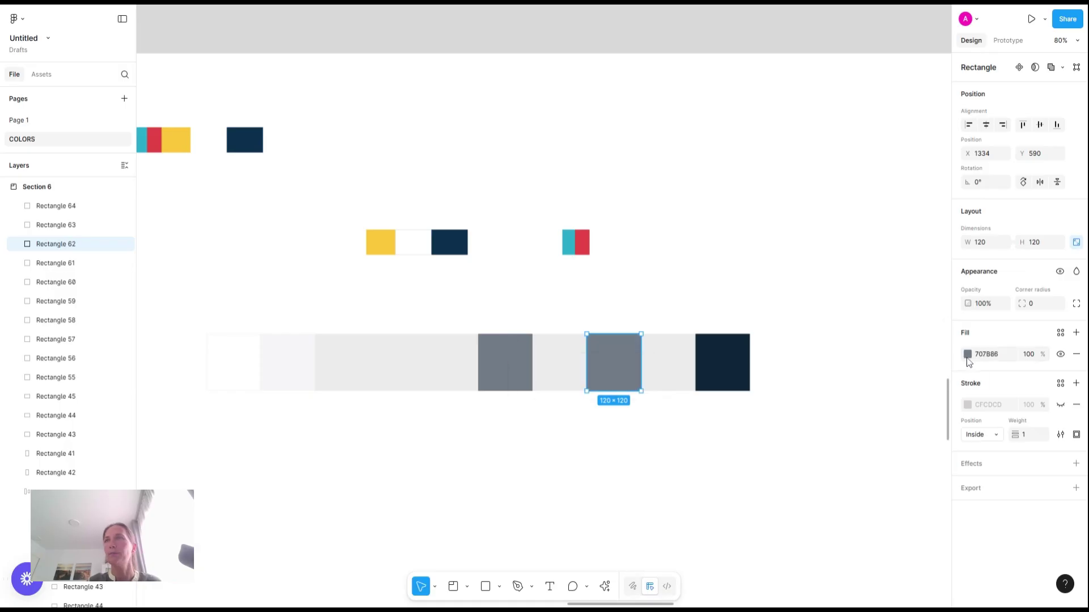
Set the eighth square's fill saturation to 46 and brightness to 37, giving the dark slate blue 33495E
left_click(967, 355)
left_click(886, 504)
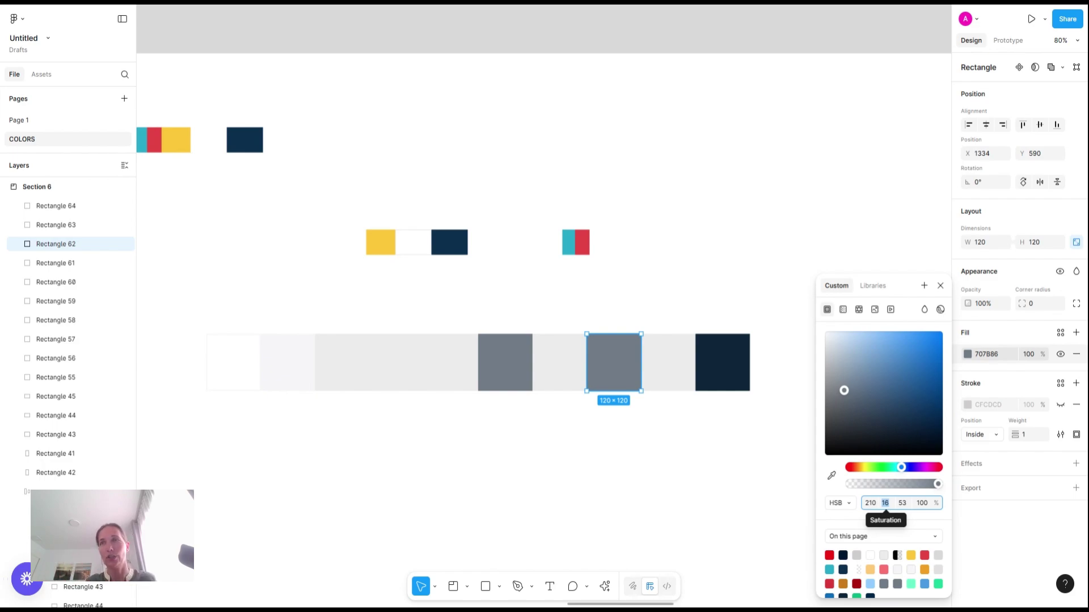
left_click(832, 475)
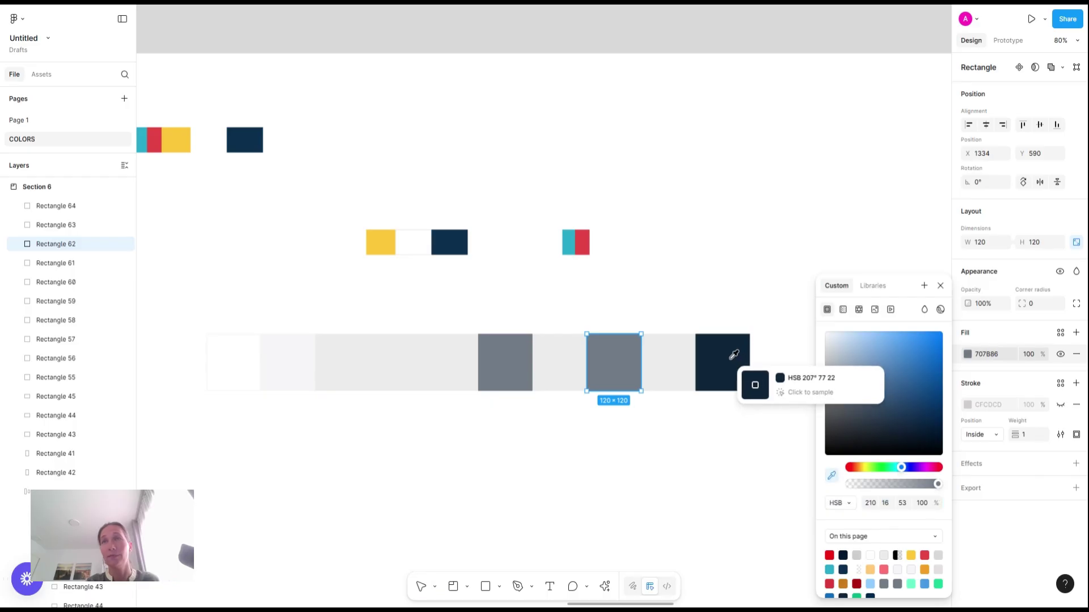
left_click(885, 504)
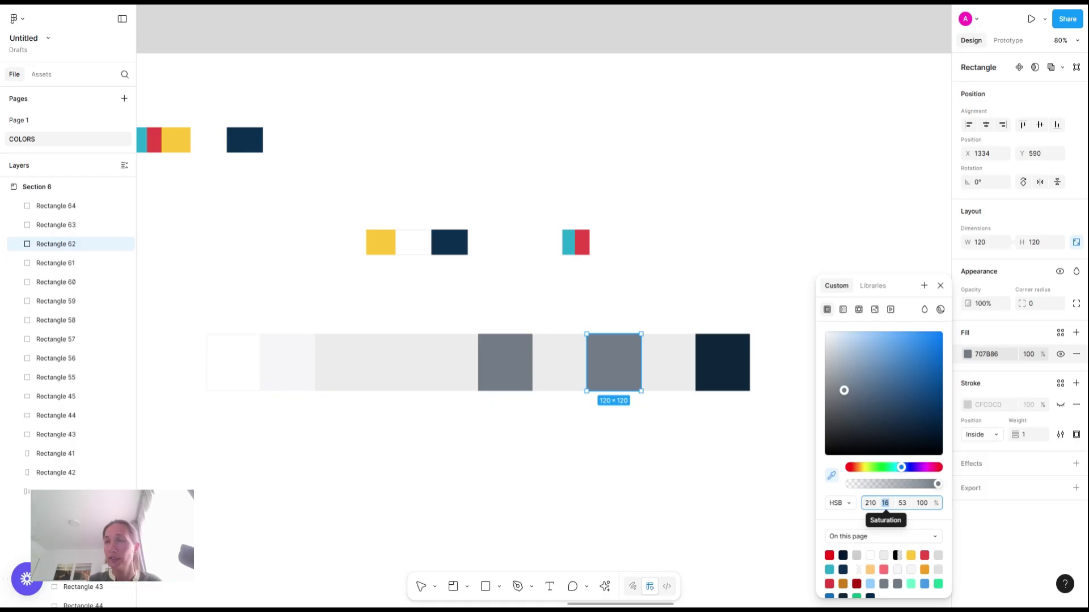
type("46")
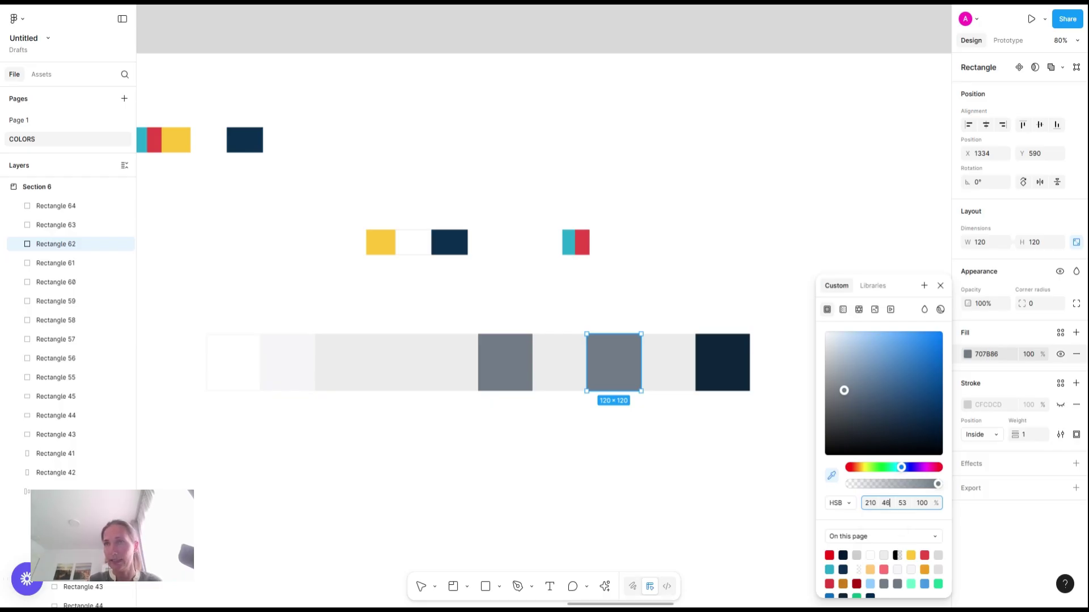
key("Return")
left_click(902, 503)
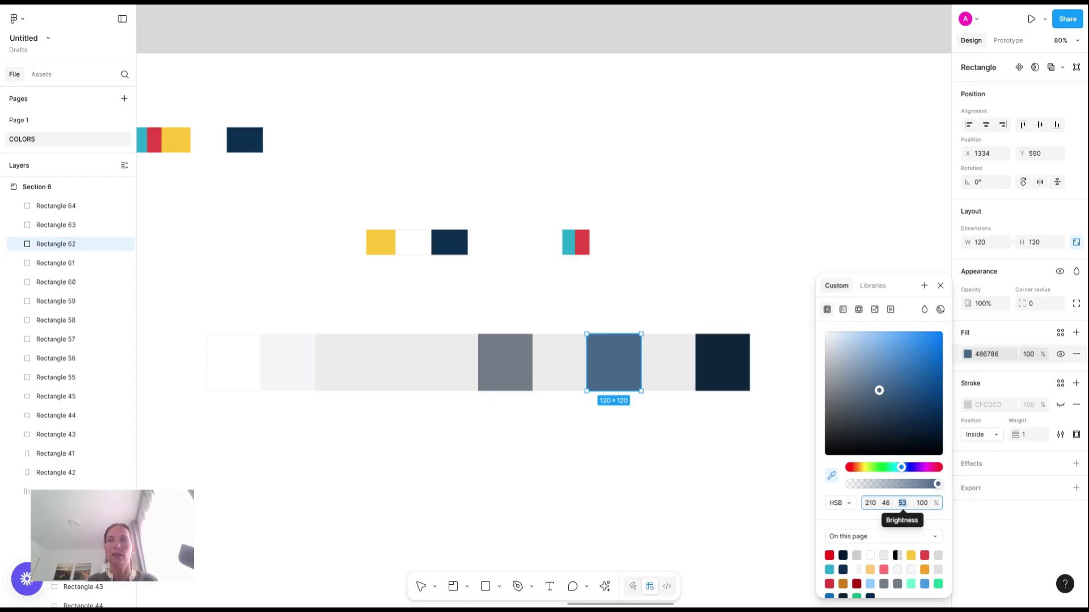
type("37")
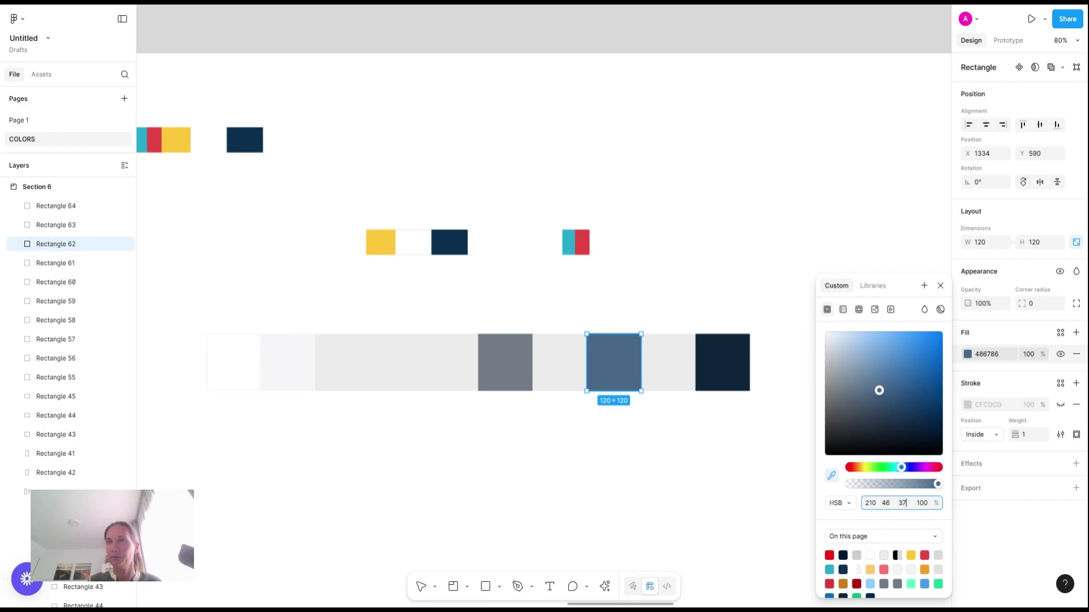
key("Return")
key("i")
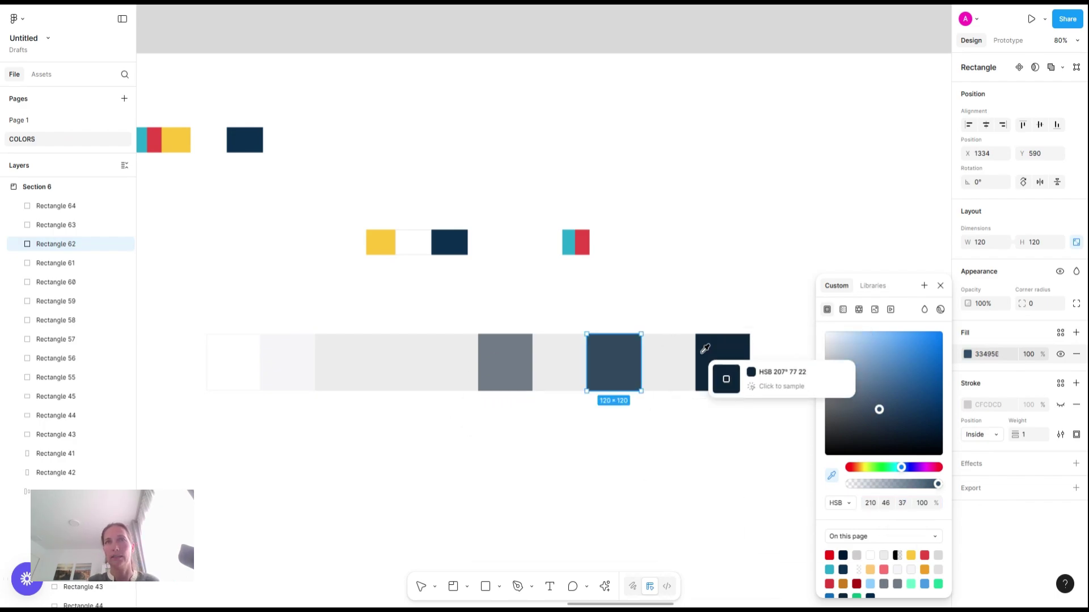
key("Escape")
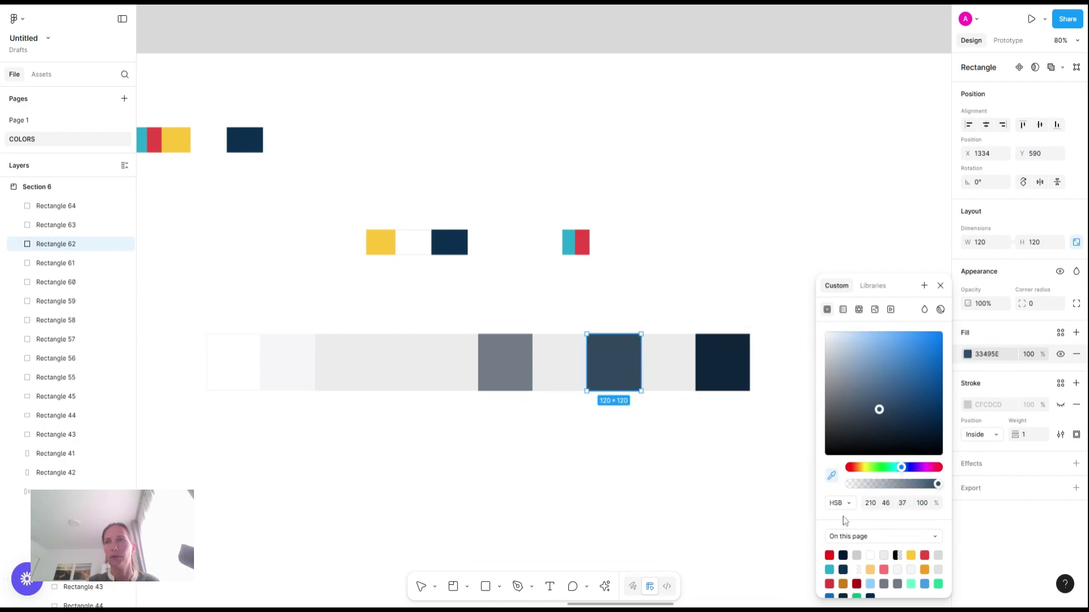
left_click(940, 285)
Fill the ninth square with the dark slate blue 33495E sampled from the eighth square
left_click(674, 377)
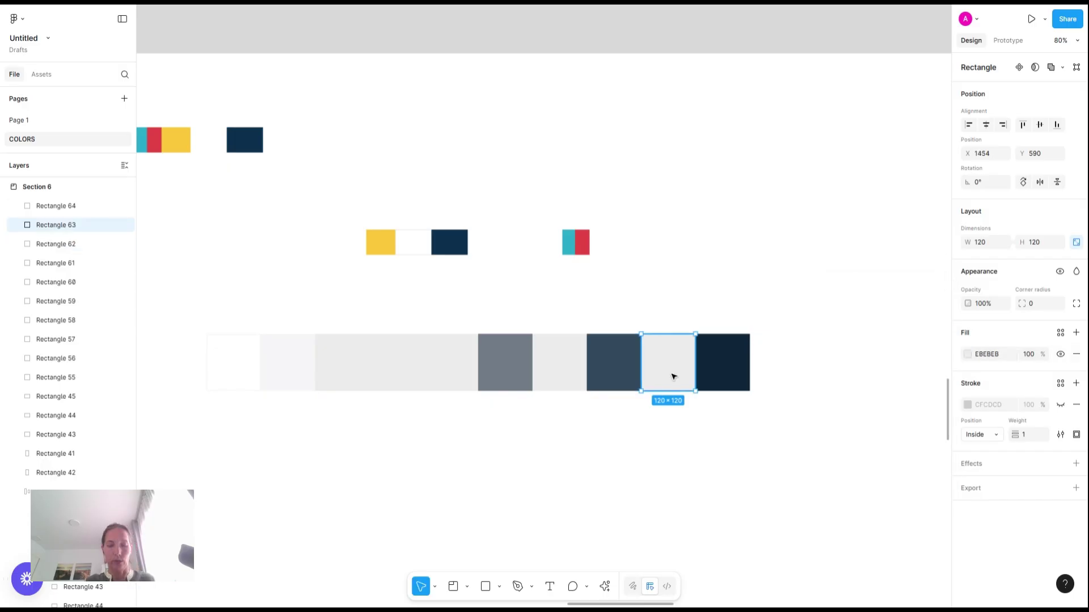
key("i")
left_click(628, 359)
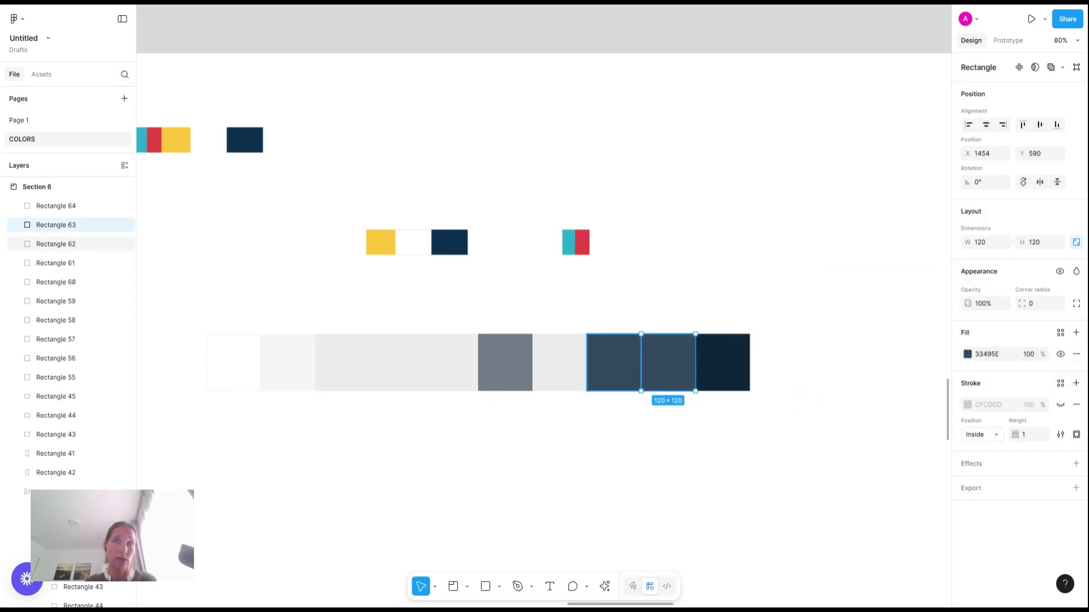
Set the ninth square's fill saturation to 61 and brightness to 29, giving the navy 1D344A
left_click(968, 355)
left_click(888, 503)
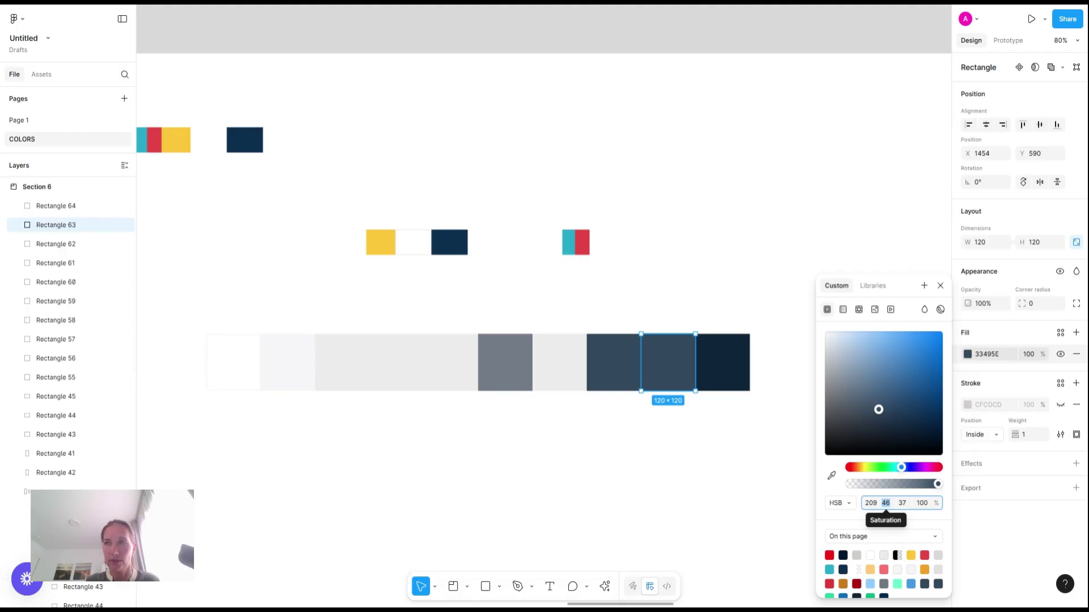
type("61")
key("Return")
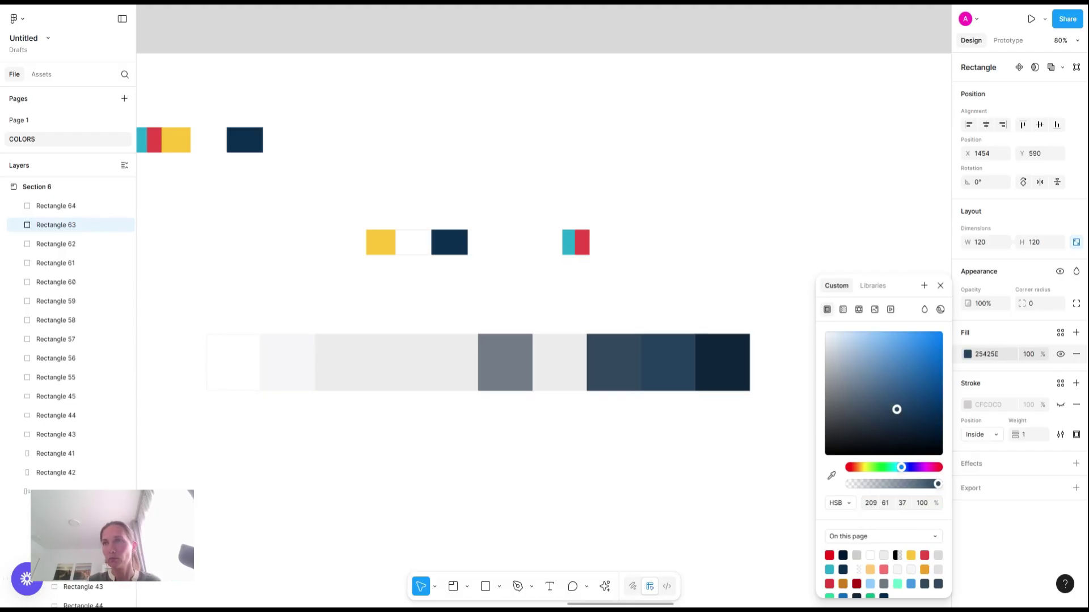
left_click(902, 504)
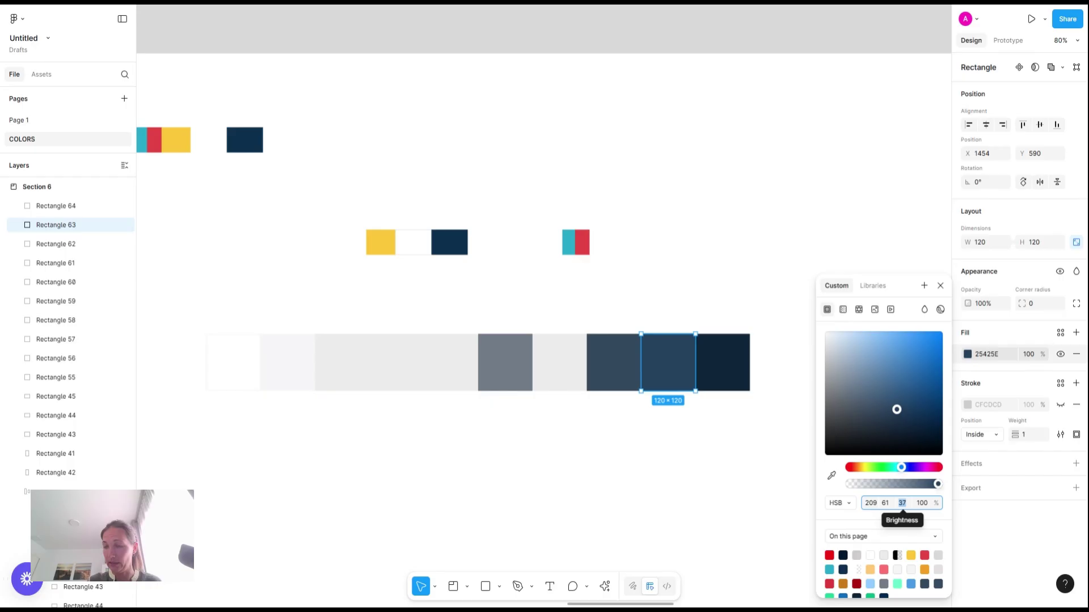
type("29")
key("Return")
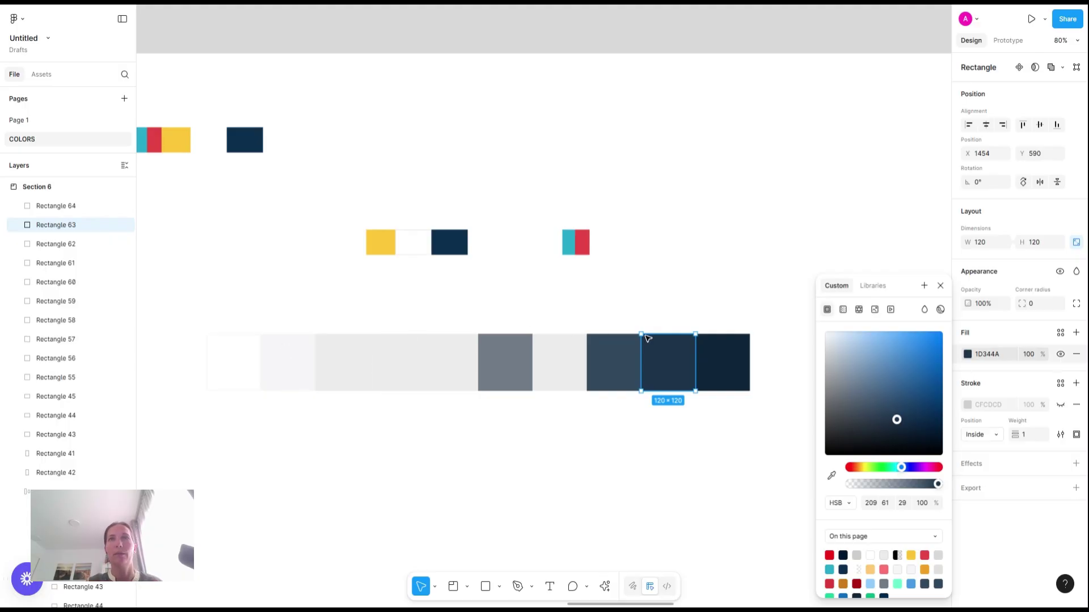
left_click(563, 364)
key("i")
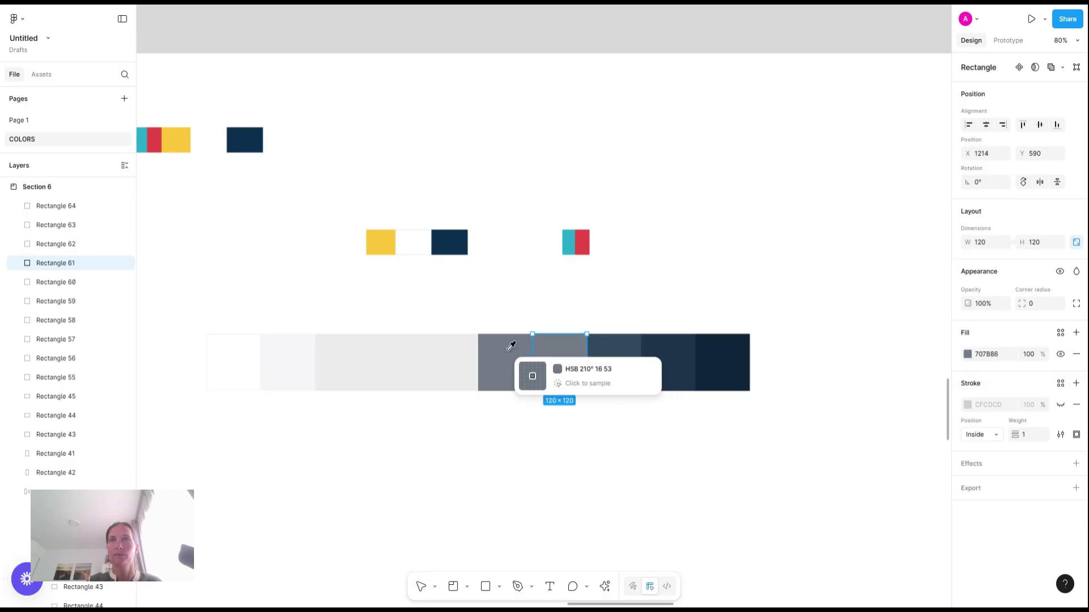
left_click(527, 375)
left_click(968, 354)
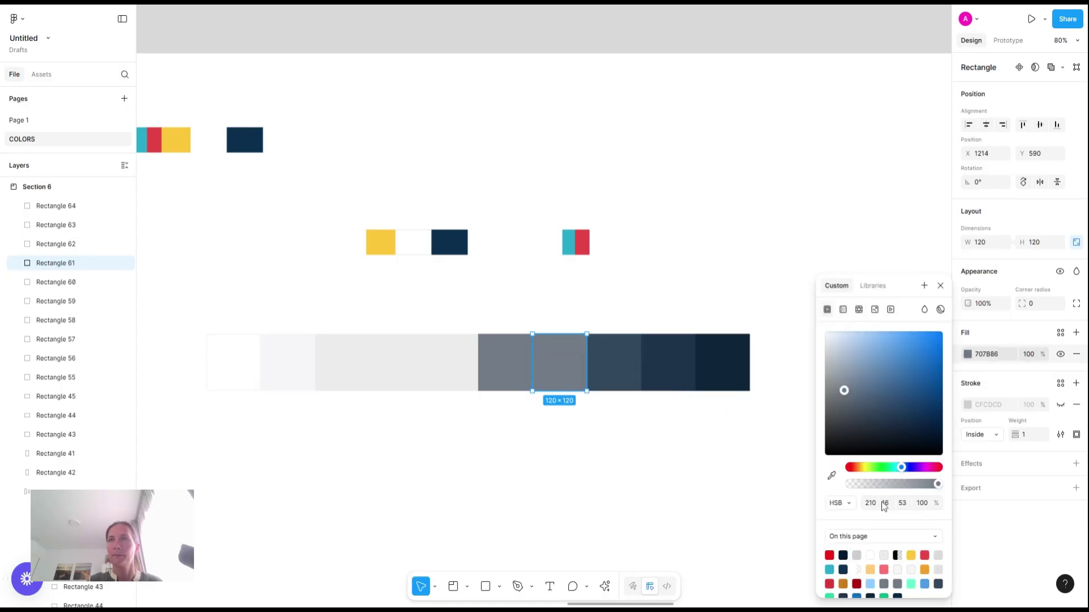
key("ctrl+z")
key("ctrl+z")
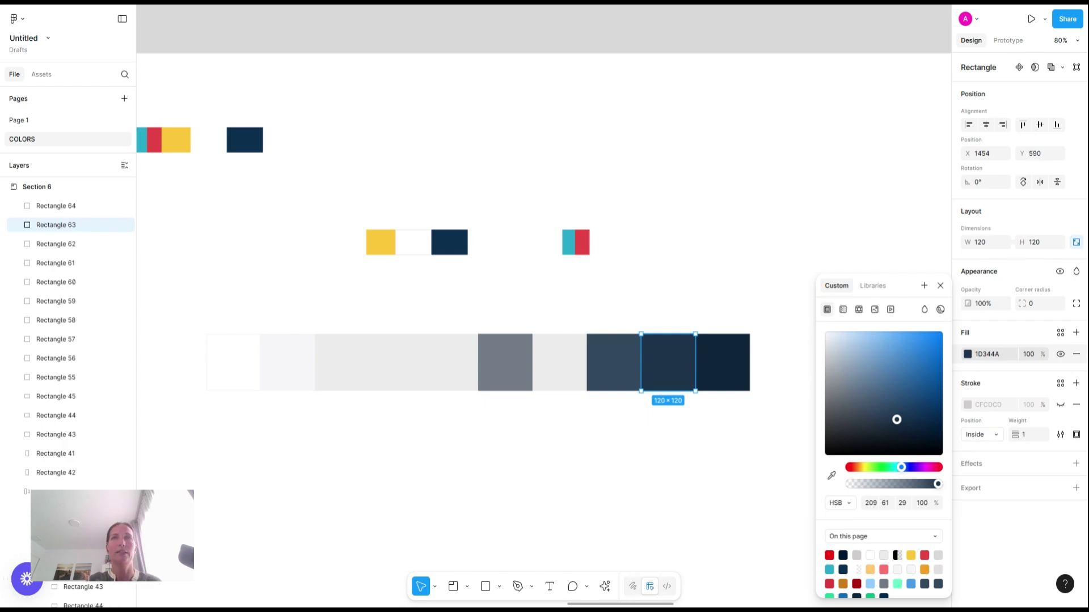
Fill the seventh square with the blue-gray 707B86 sampled from the sixth square
left_click(564, 366)
key("i")
left_click(525, 363)
left_click(967, 355)
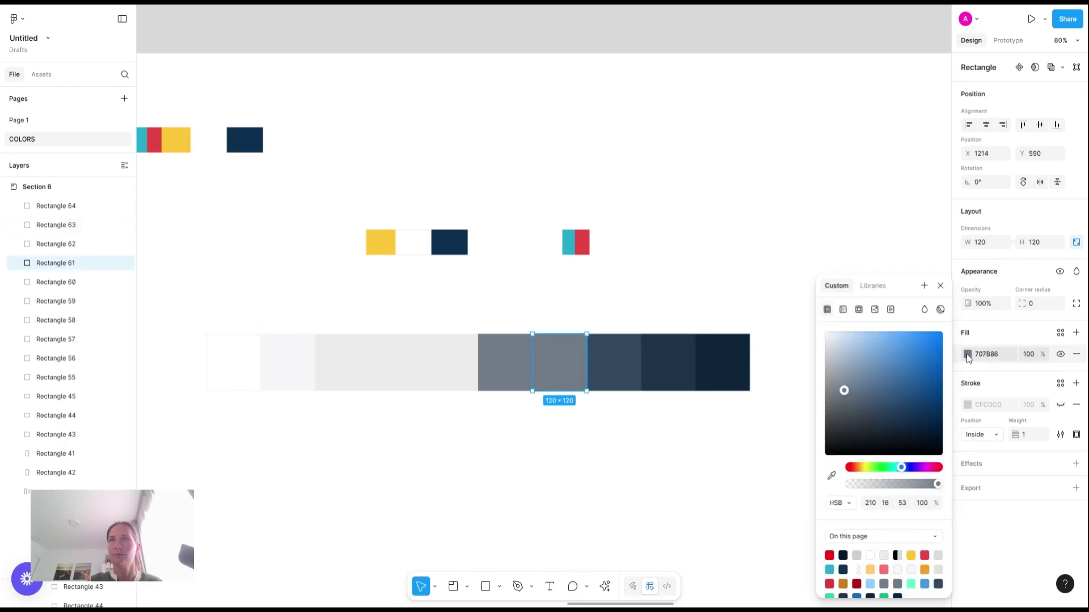
Set the seventh square's fill saturation to 36 and brightness to 45, giving the slate blue 495E73
key("i")
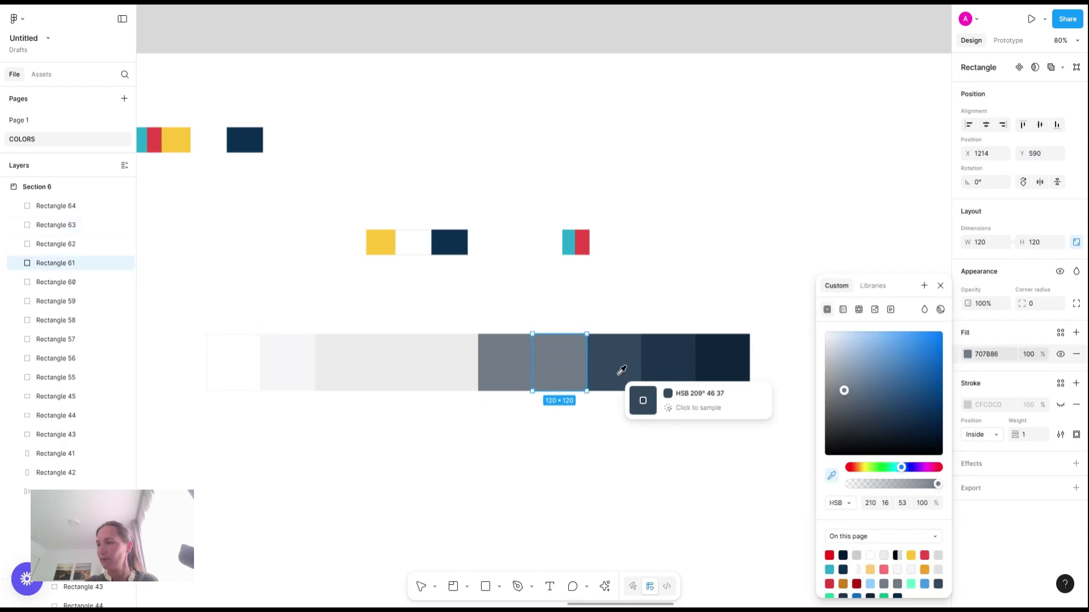
left_click(885, 503)
type("36")
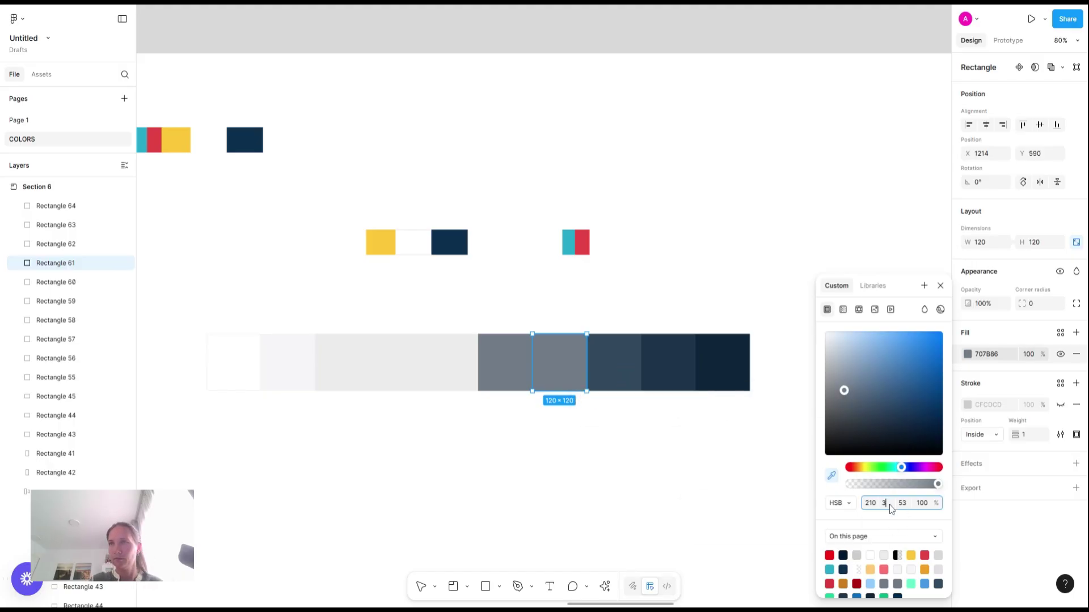
left_click(901, 503)
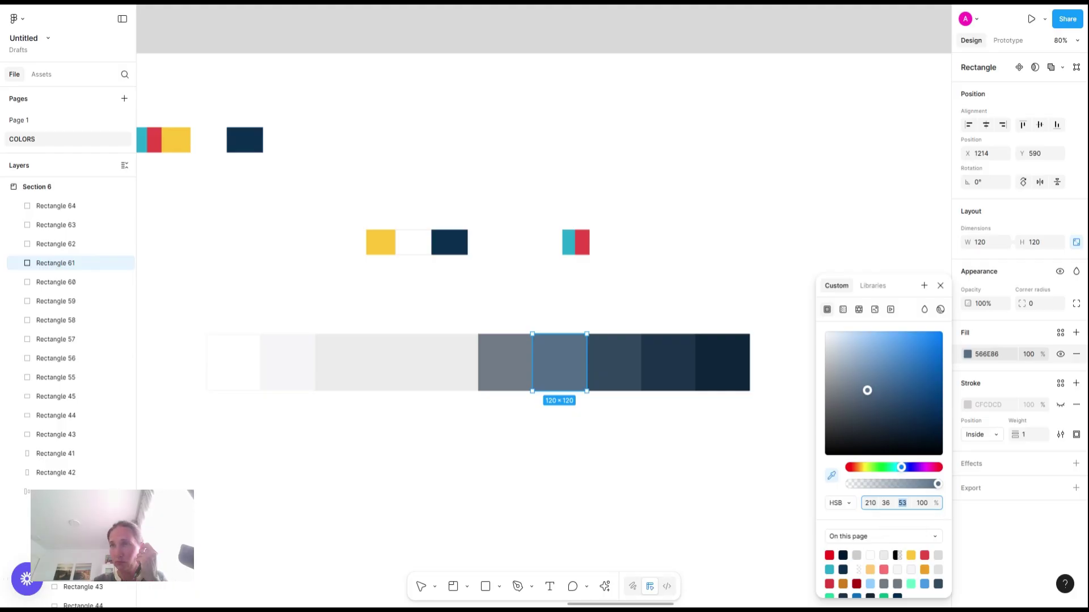
type("45")
key("Return")
Fill the fourth square with the near-white F5F6F7 sampled from the second square
left_click(394, 361)
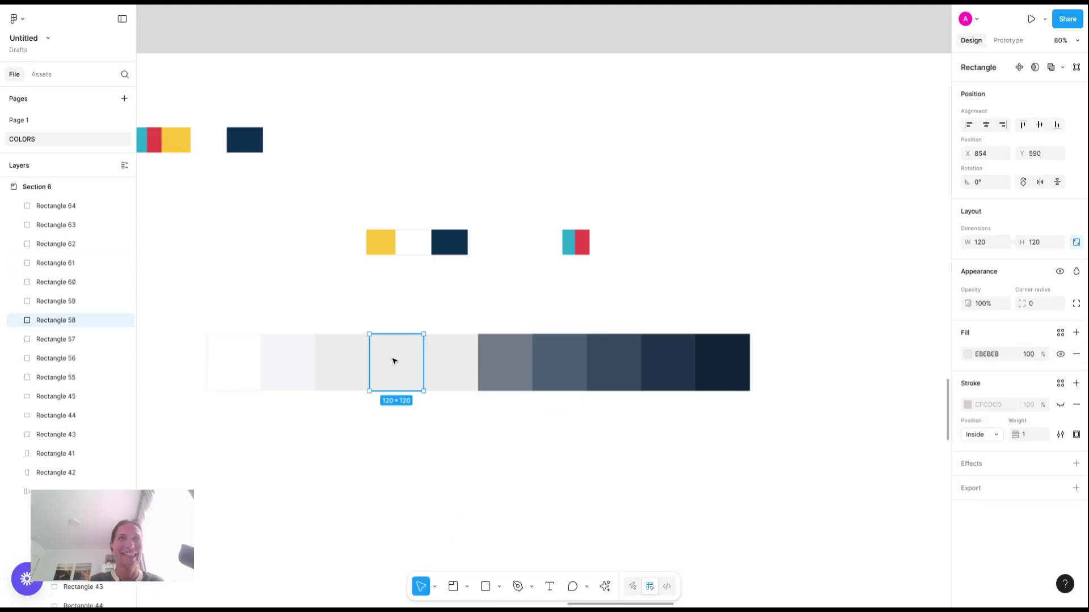
key("i")
left_click(304, 357)
Set the fourth square's fill saturation to 8 and brightness to 65, giving the gray 989FA6
key("i")
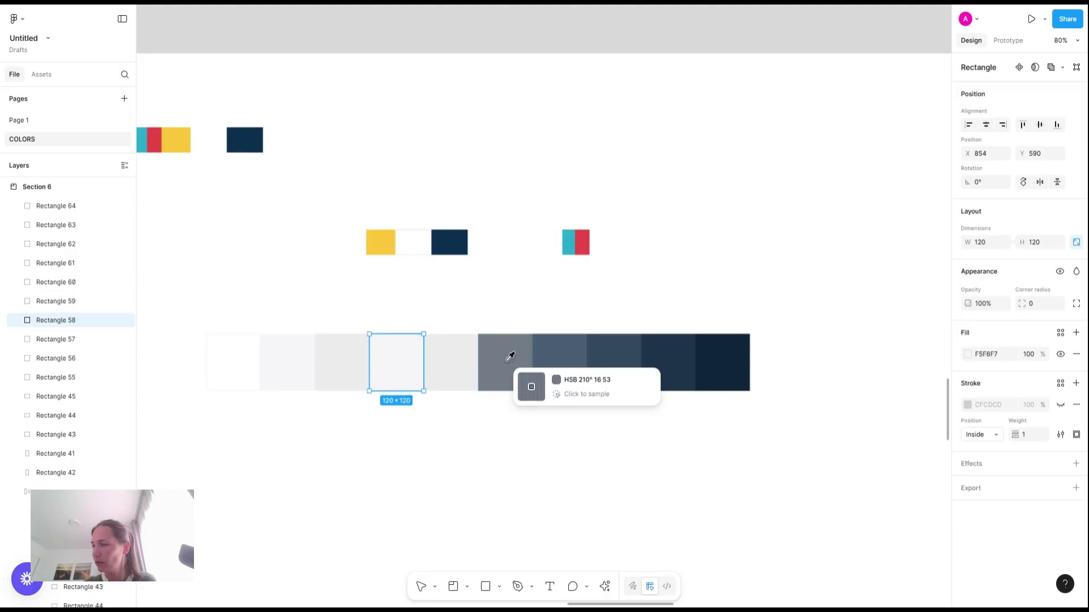
left_click(968, 354)
left_click(883, 503)
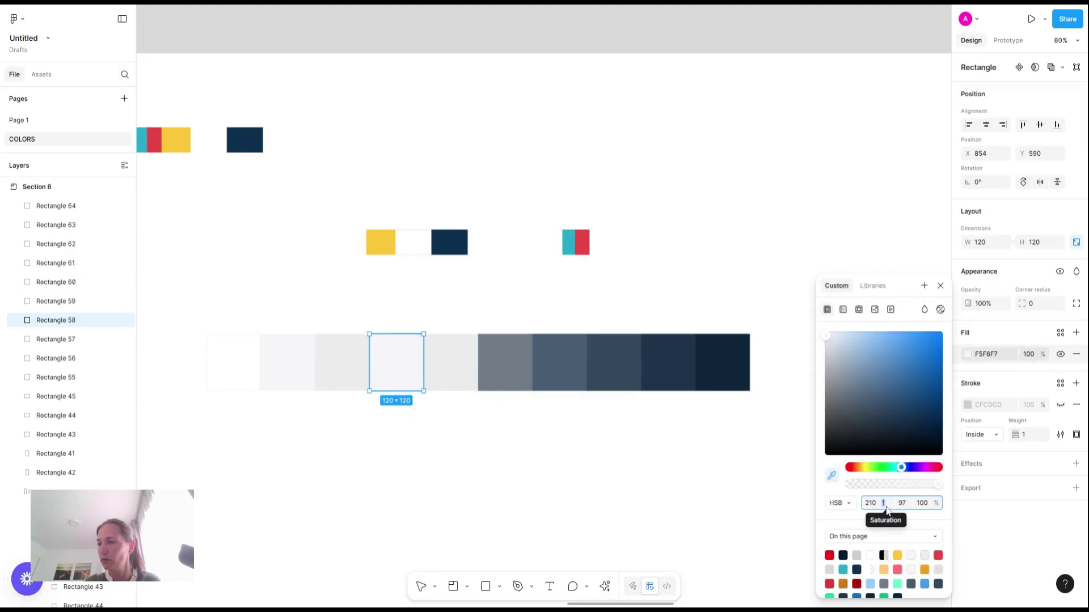
type("8")
left_click(901, 503)
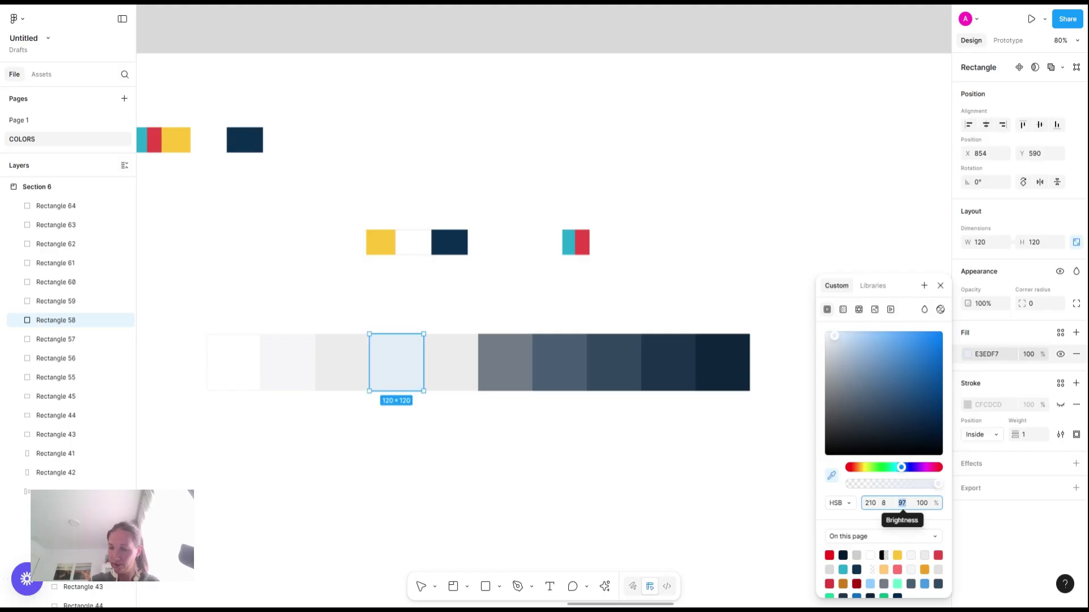
type("65")
key("Return")
key("i")
key("Escape")
Fill the fifth square with the gray 989FA6 sampled from the fourth square
left_click(455, 361)
key("i")
left_click(411, 350)
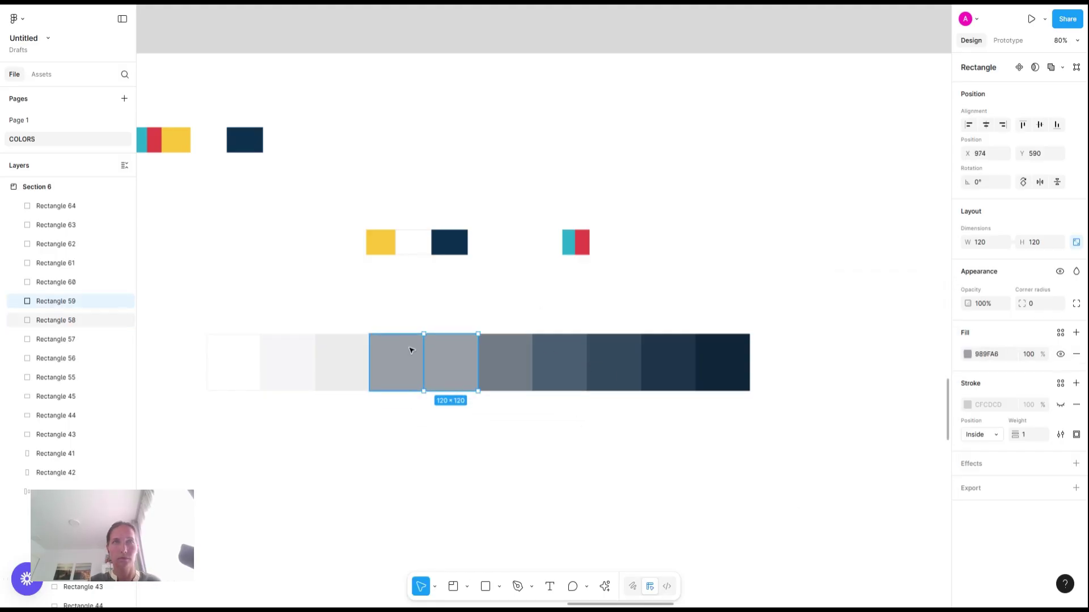
Set the fifth square's fill saturation to 12 and lower its brightness to a gray between the fourth and sixth squares
left_click(968, 354)
left_click(883, 503)
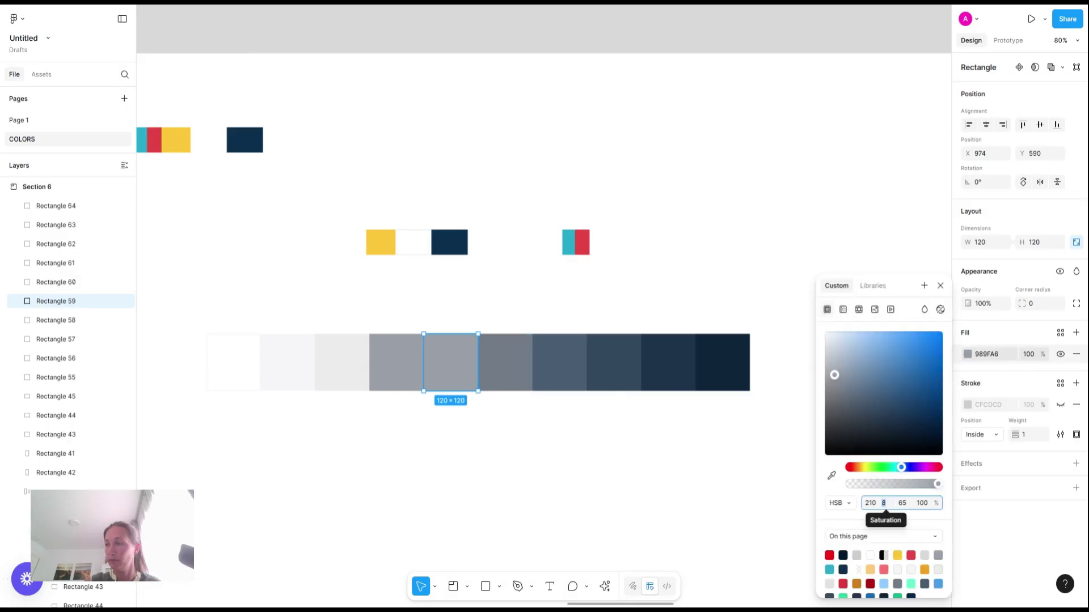
type("16")
left_click(902, 503)
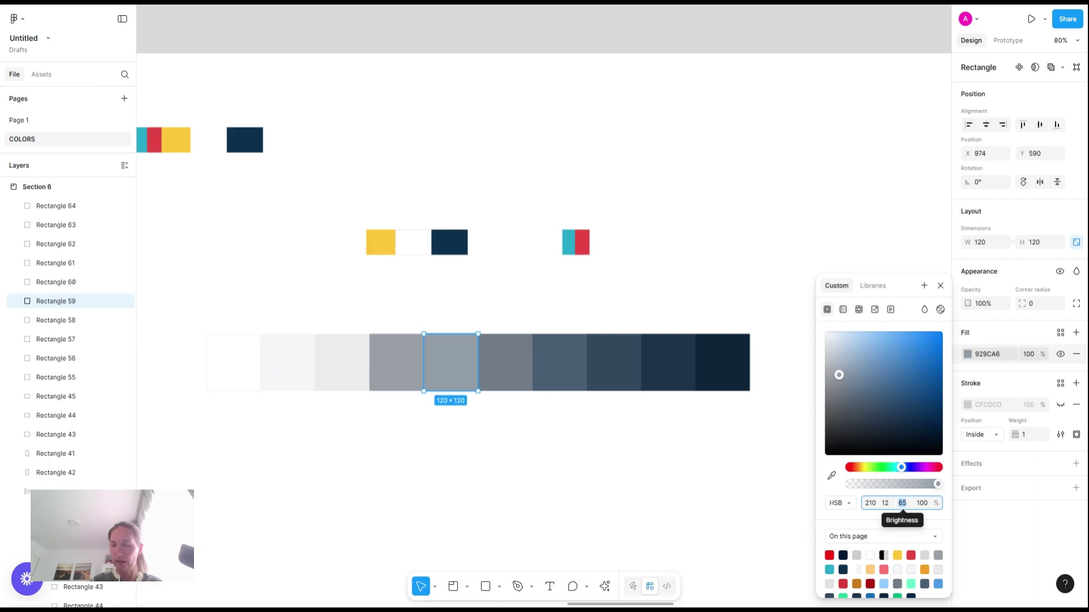
Fill the third square with the near-white F5F6F7 sampled from the second square
left_click(348, 372)
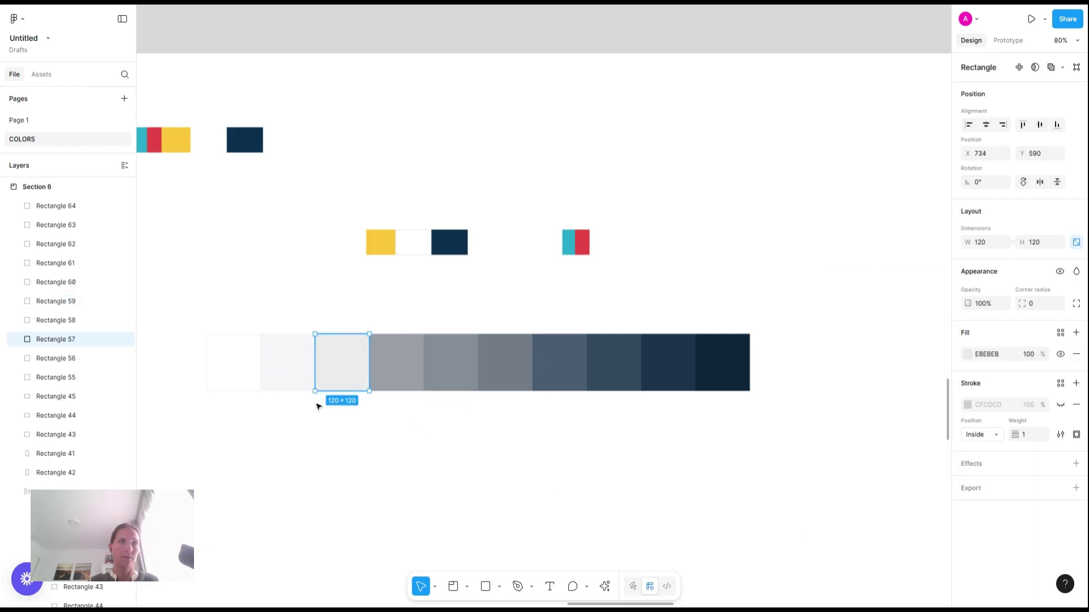
left_click(967, 354)
left_click(883, 503)
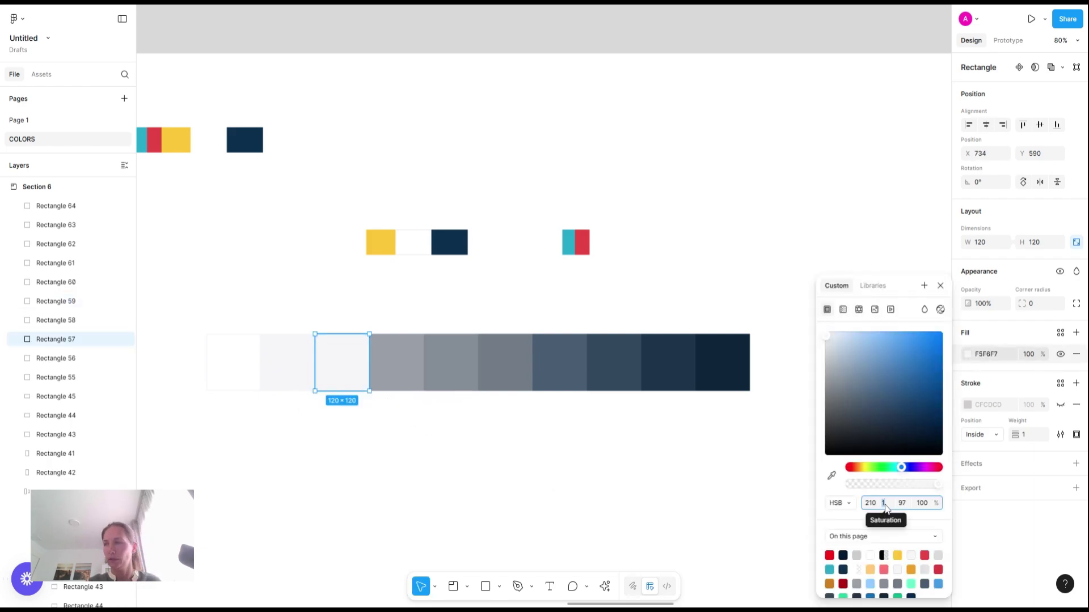
Set the third square's fill saturation to 4 and brightness to 81, giving the light gray C6CACF
key("i")
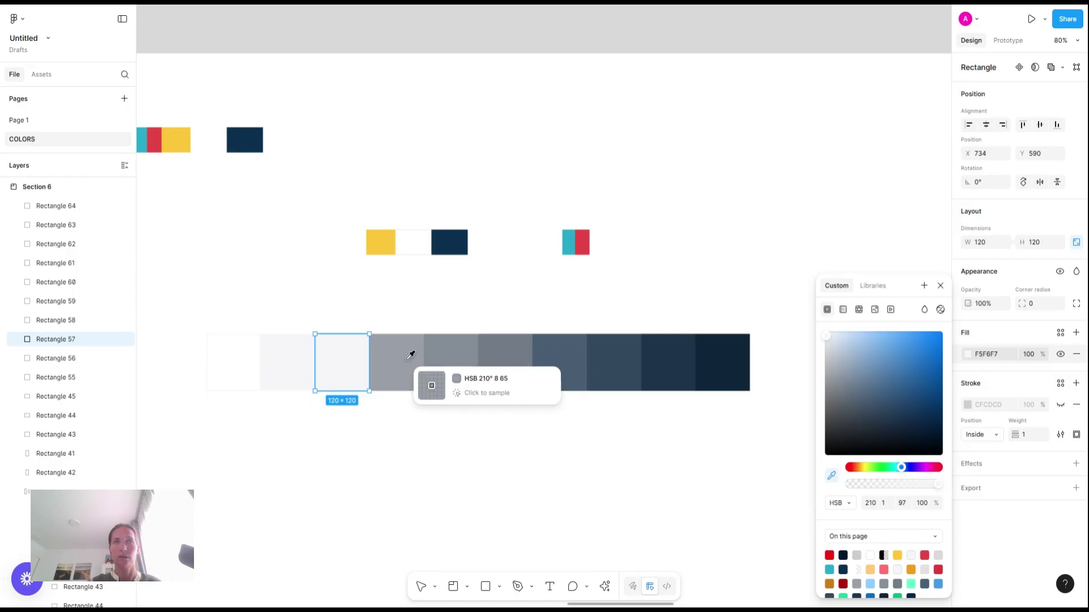
left_click(883, 503)
type("4")
left_click(901, 503)
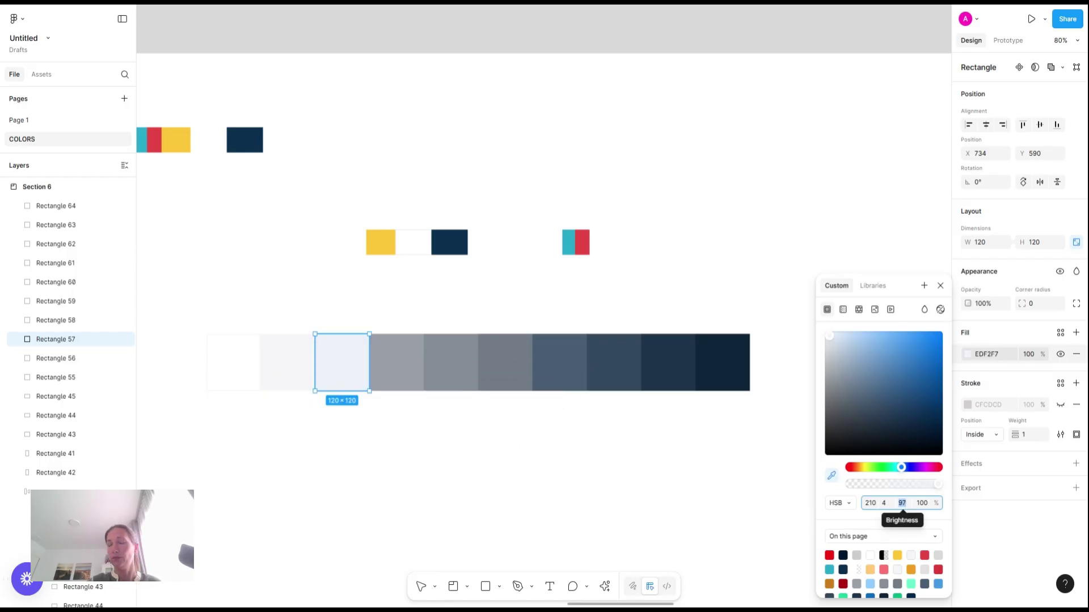
type("81")
key("Return")
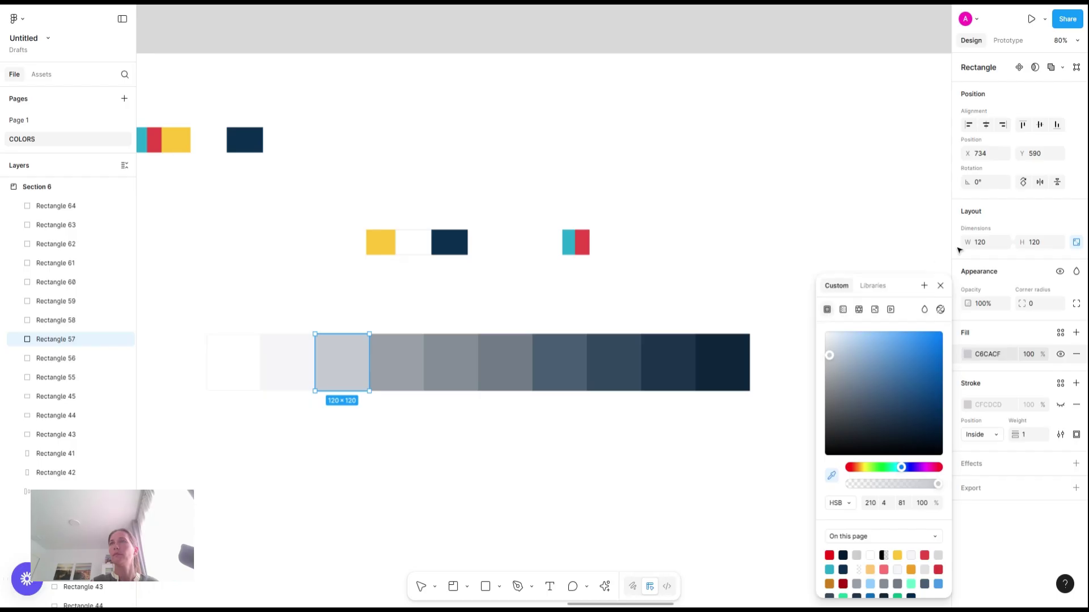
left_click(941, 285)
left_click(708, 466)
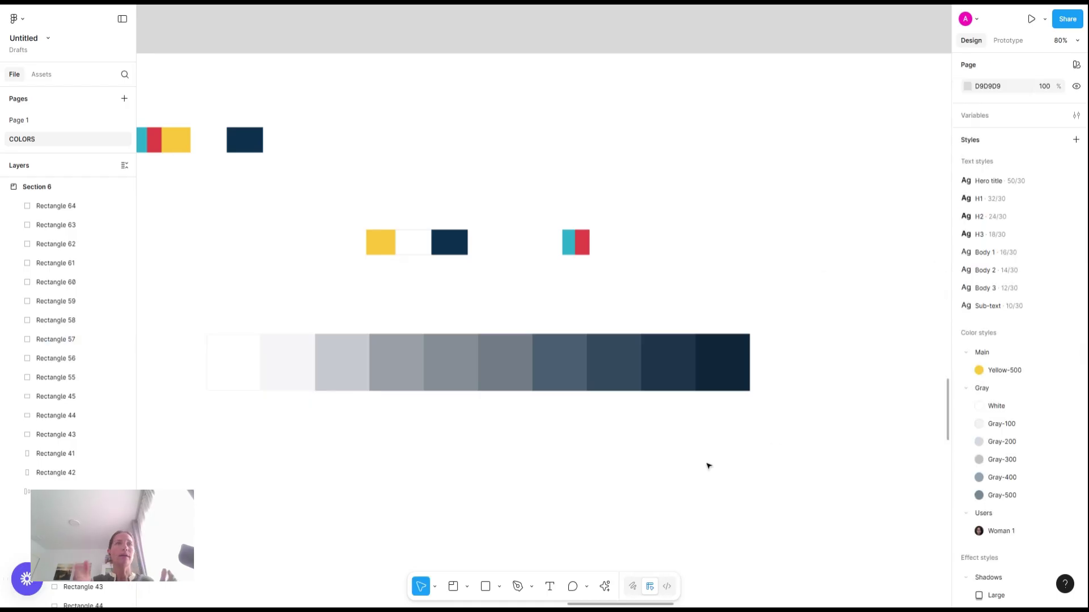
Mute the seventh square's fill to the slate 4A5A69, with saturation 30 and brightness 41
scroll(420, 452, "down", 5)
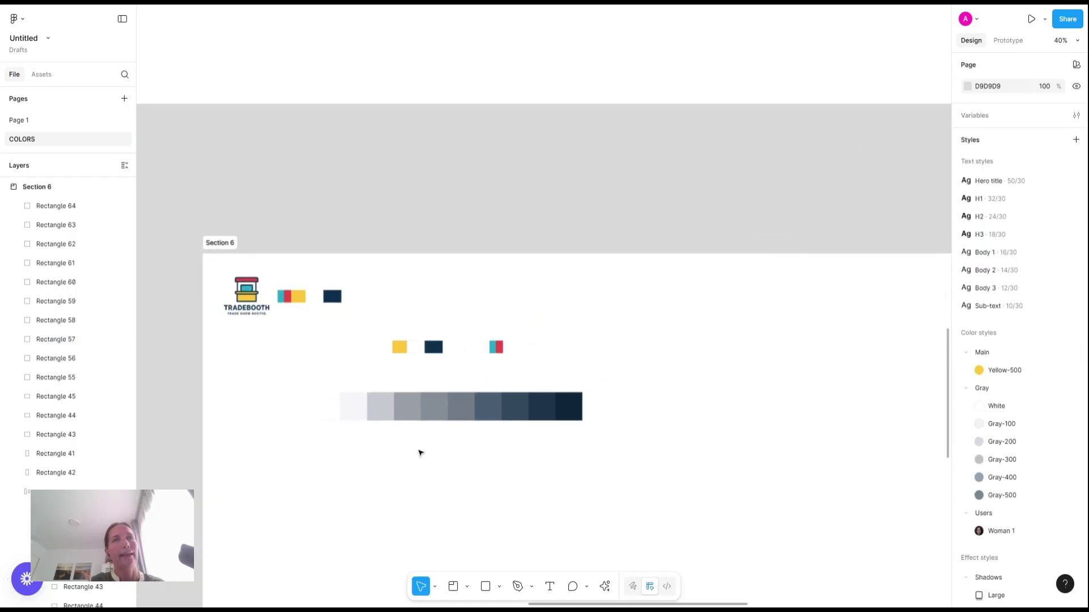
scroll(483, 413, "up", 5)
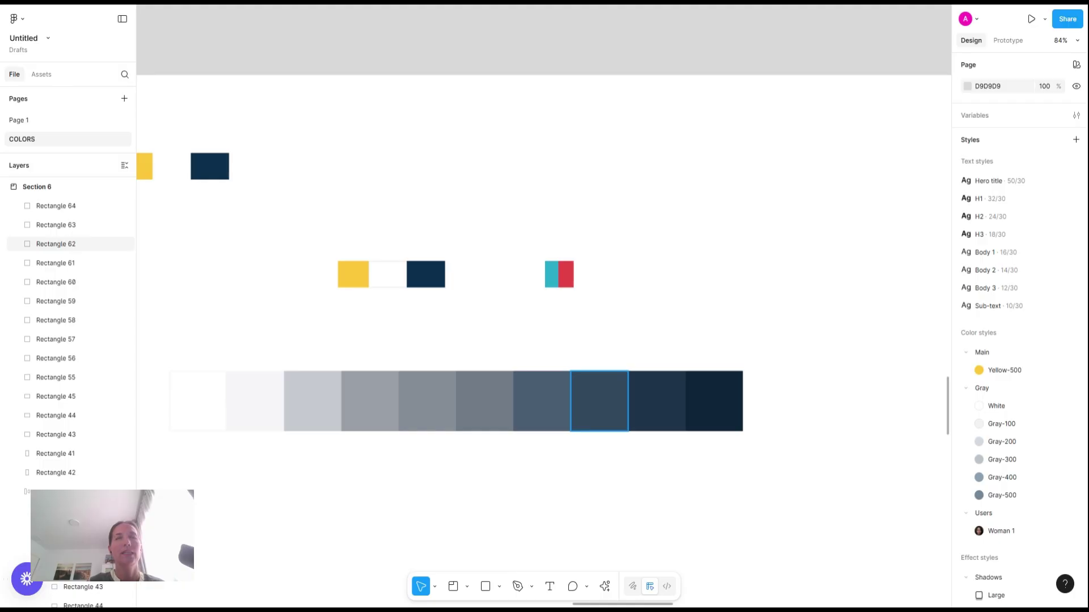
scroll(572, 402, "left", 2)
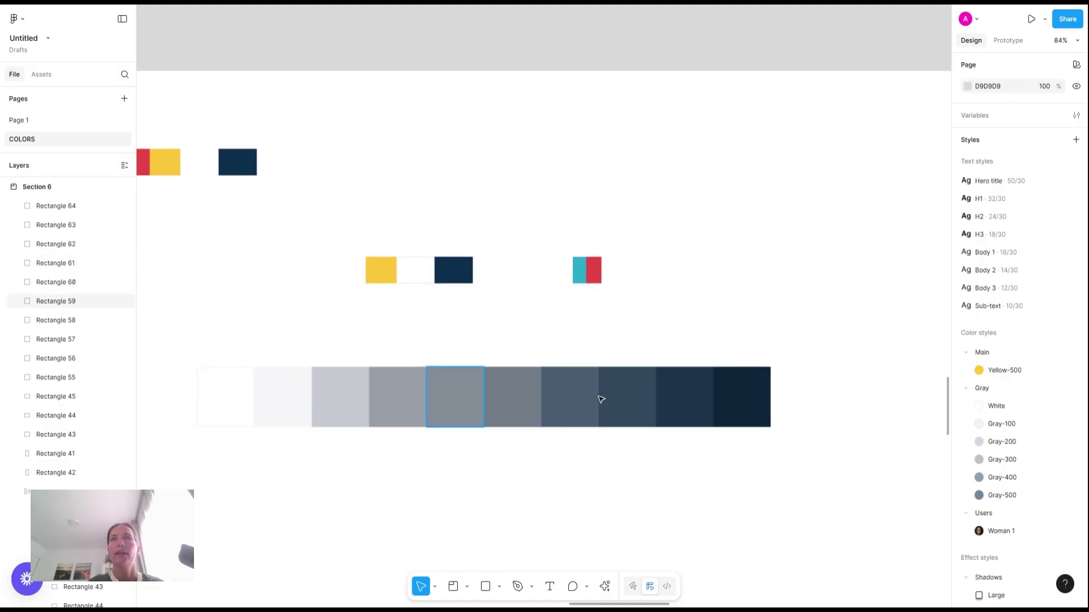
left_click(574, 402)
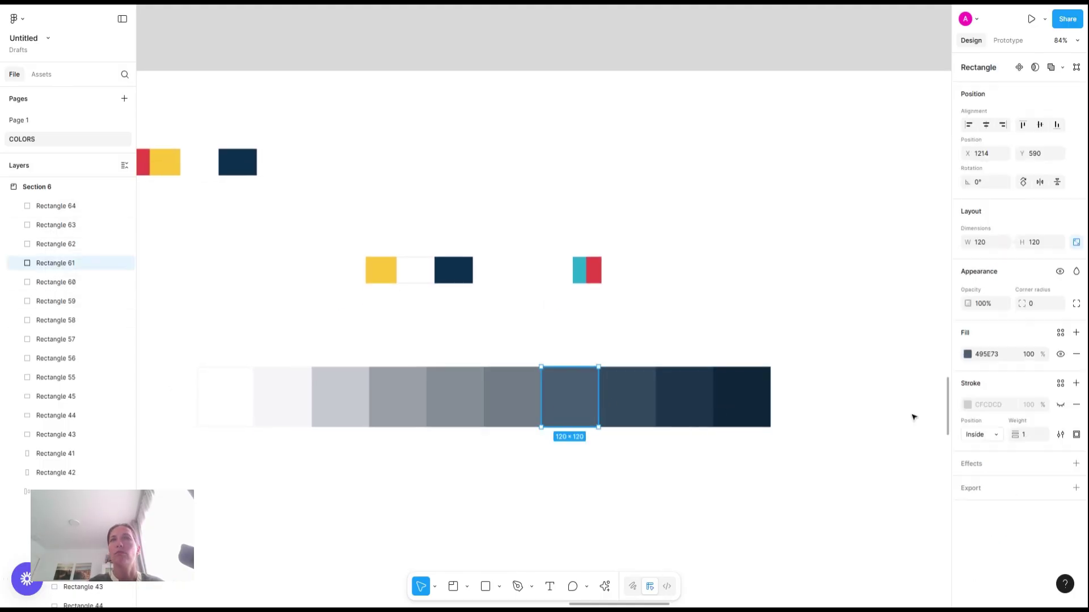
left_click(968, 354)
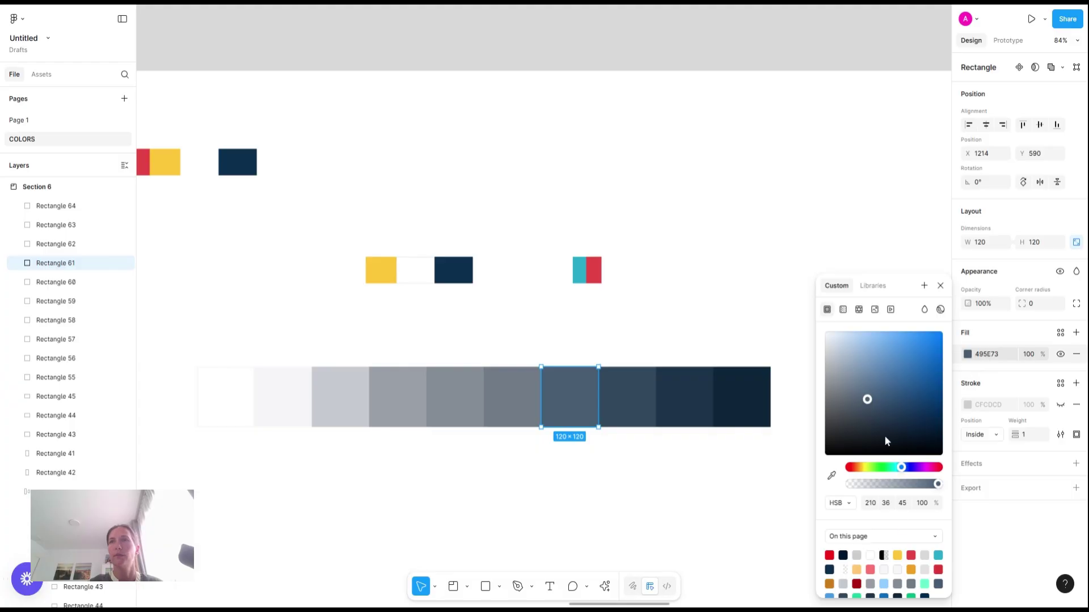
Darken and desaturate the eighth square's fill to the slate 344453
left_click(634, 414)
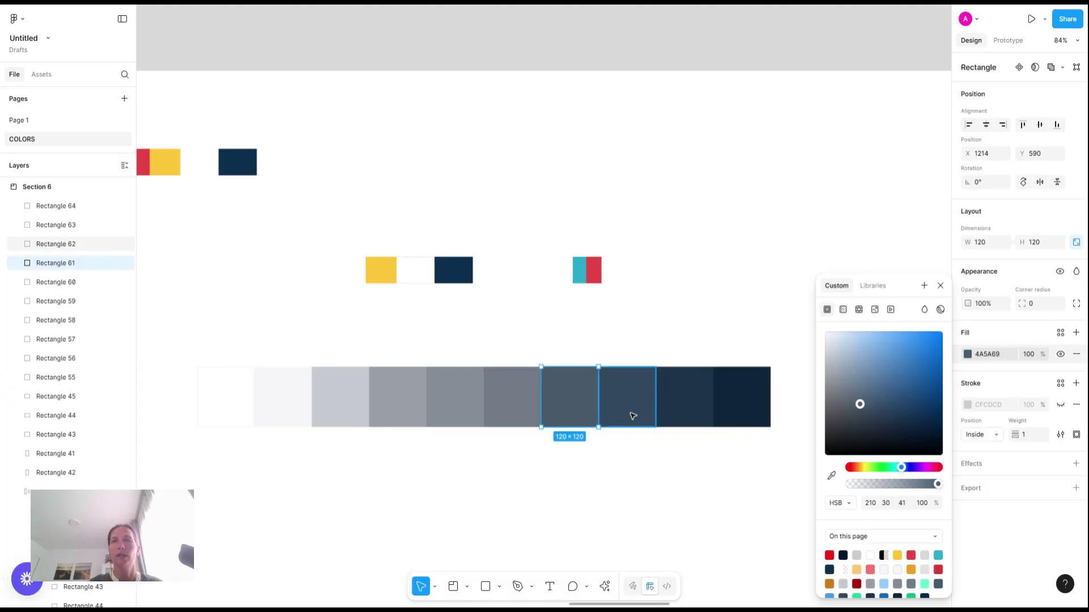
left_click(967, 354)
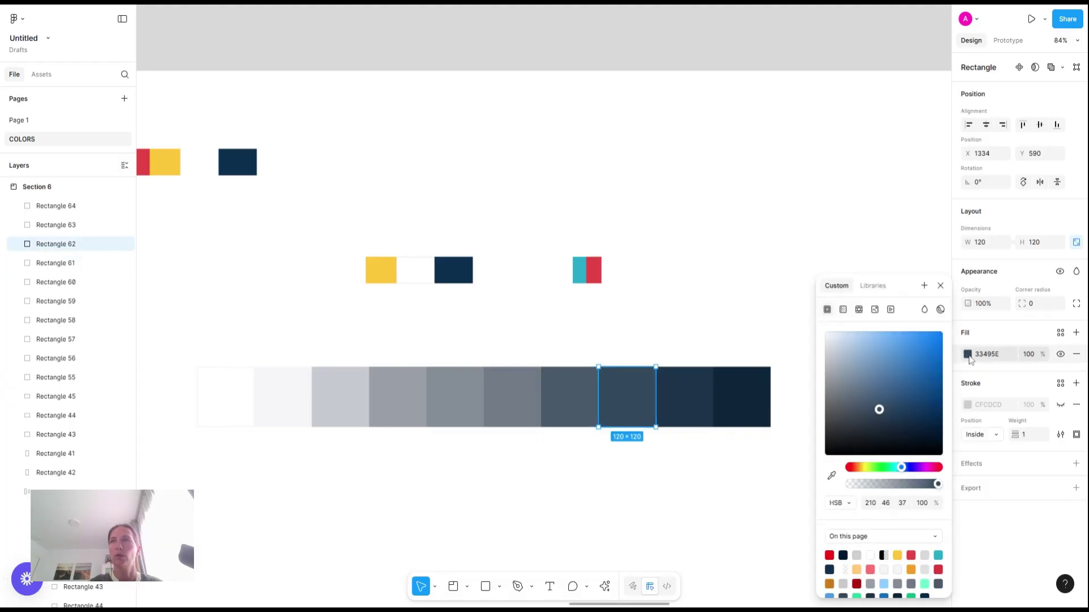
left_click(870, 418)
left_click(677, 412)
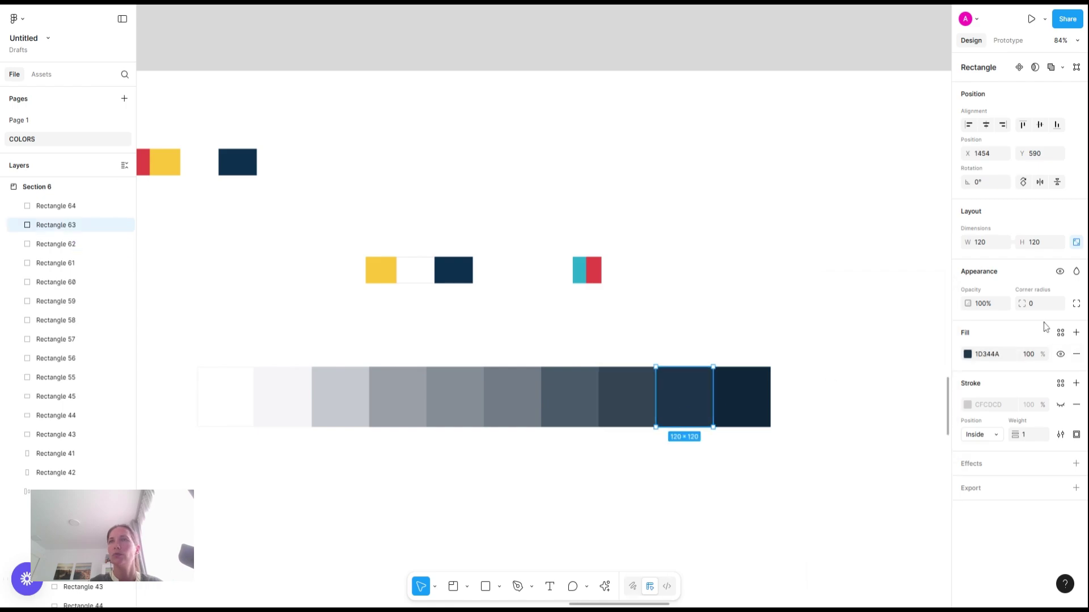
left_click(968, 355)
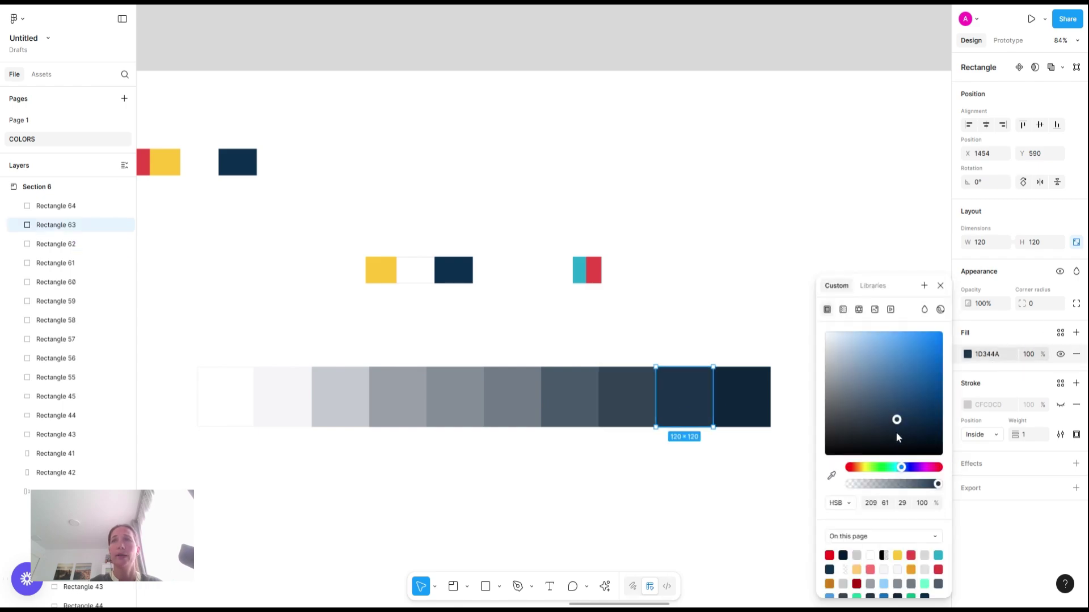
left_click_drag(898, 436, 891, 430)
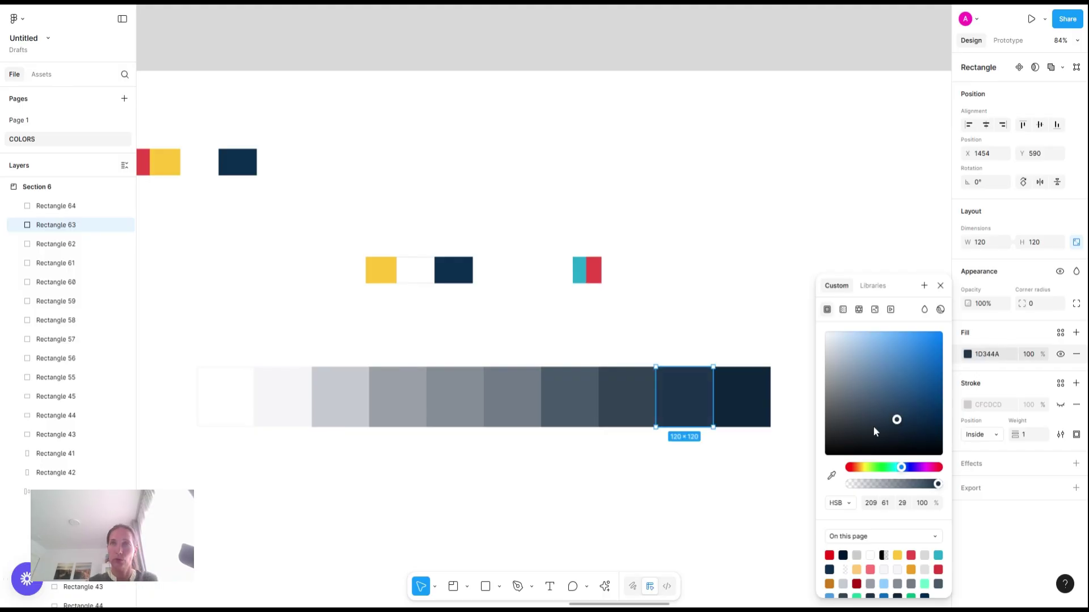
Readjust the eighth square's fill to a muted slate blue close to 3B4F63
key("Tab")
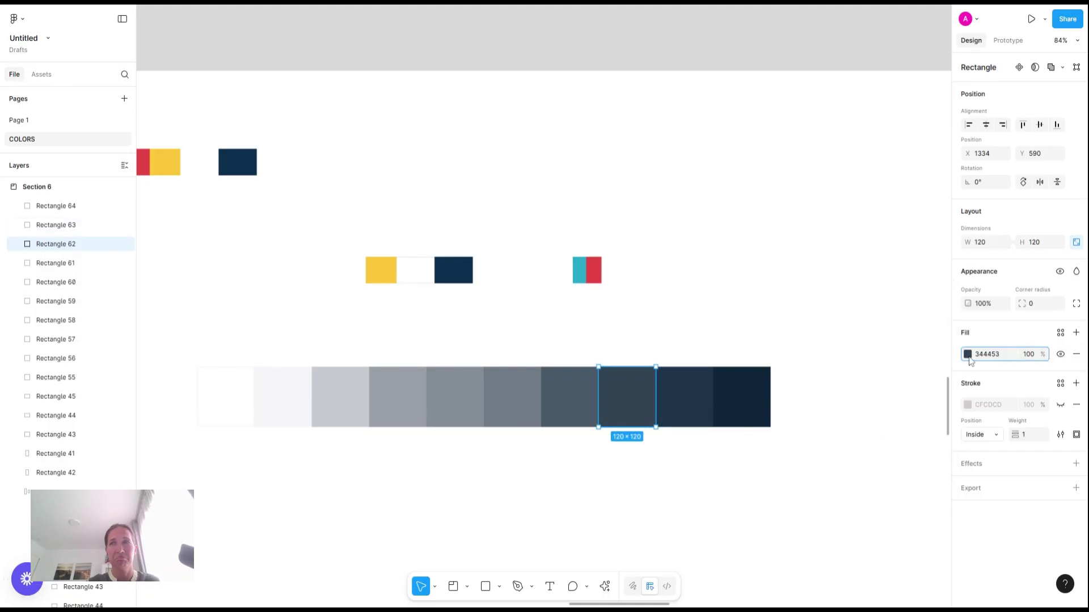
left_click(967, 355)
left_click(872, 414)
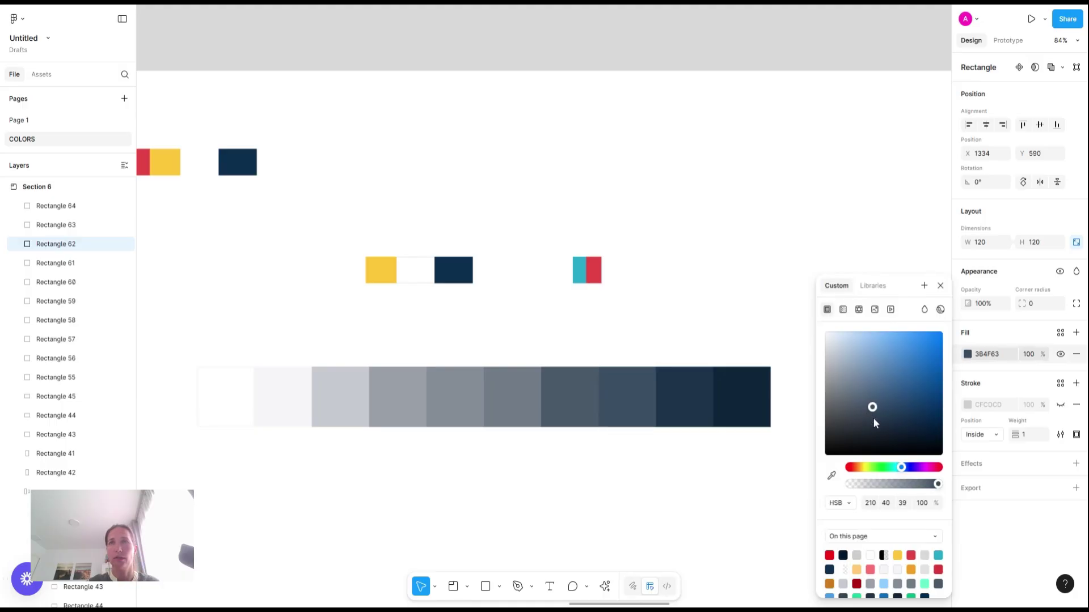
left_click(645, 514)
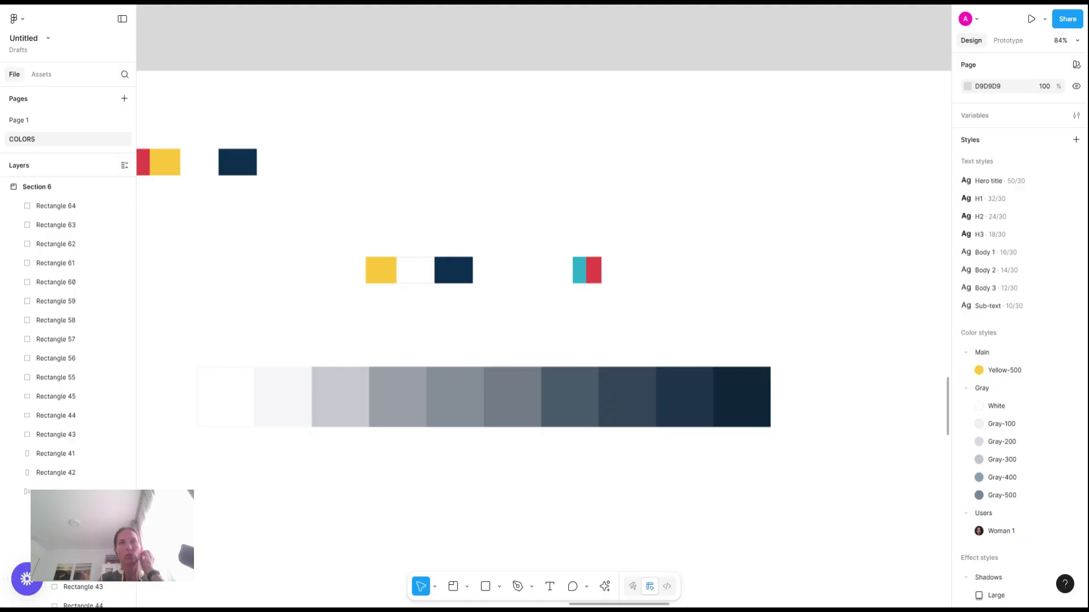
scroll(529, 469, "down", 4)
scroll(530, 469, "left", 2)
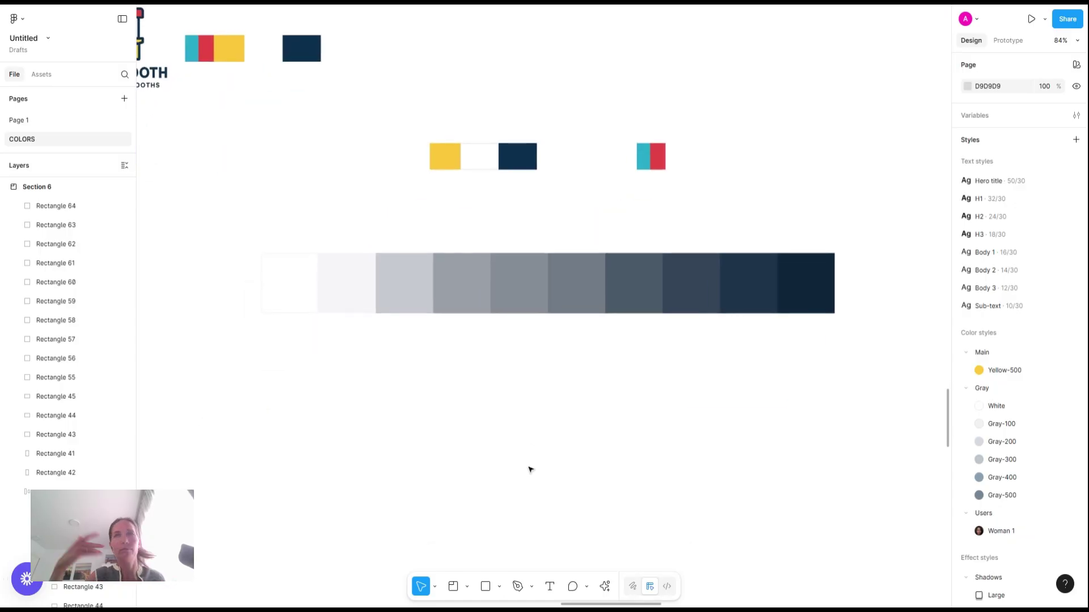
scroll(489, 474, "down", 1)
scroll(488, 474, "left", 1)
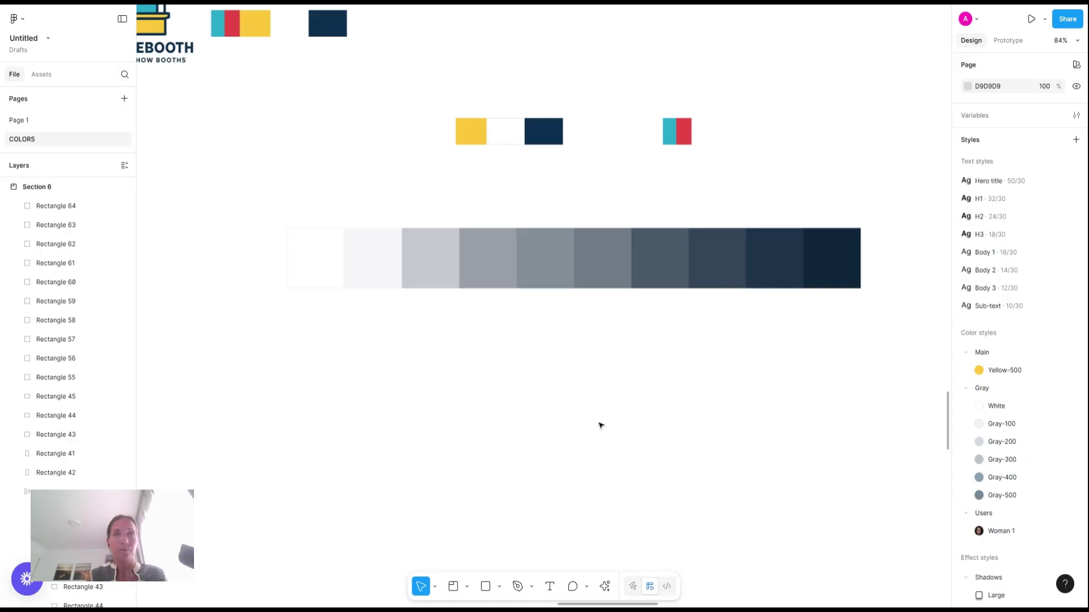
Draw a 120 × 120 square below the gray scale and fill it with the logo's red, E64646
key("r")
mouse_move(702, 395)
left_mouse_down()
mouse_move(757, 452)
mouse_move(740, 434)
left_mouse_up()
left_click(1076, 242)
left_click(1035, 242)
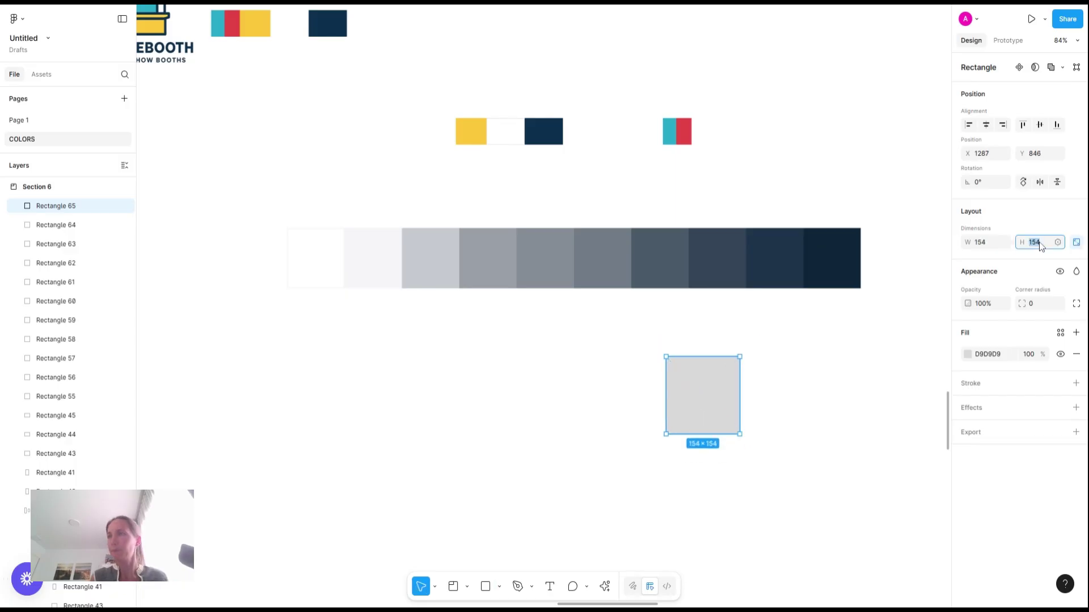
type("120")
key("Return")
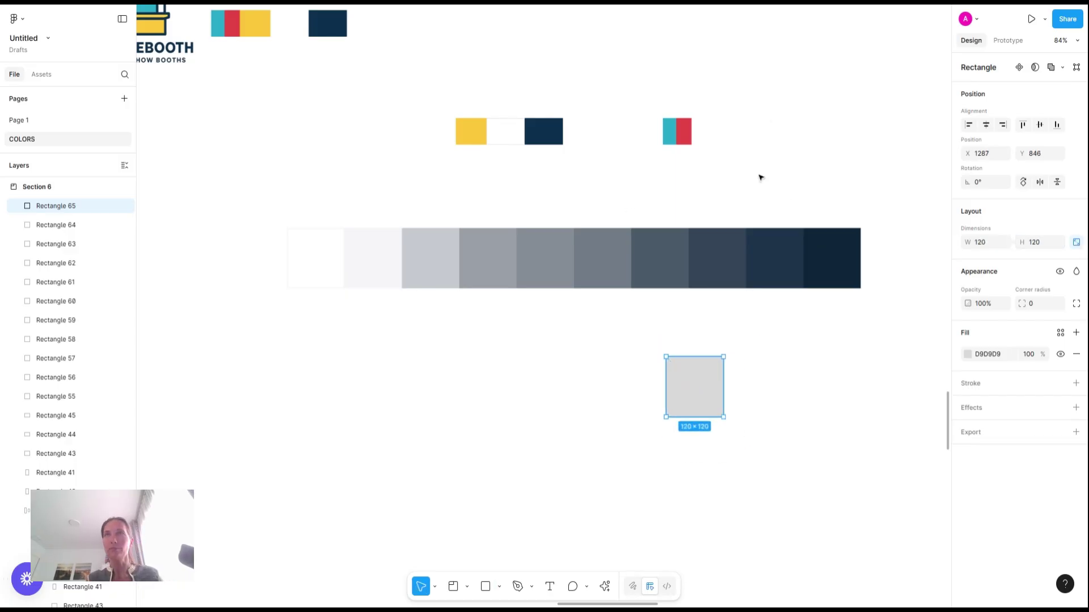
key("i")
left_click(684, 132)
scroll(650, 464, "right", 2)
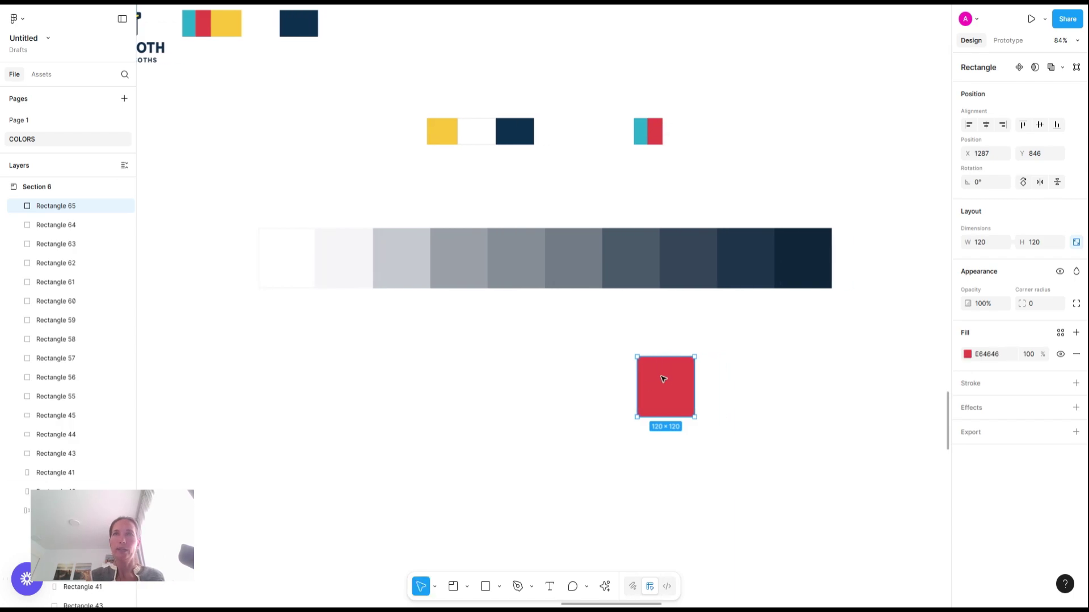
Duplicate the red square into a horizontal row of four and even out the spacing to 0
left_click_drag(673, 381, 838, 372)
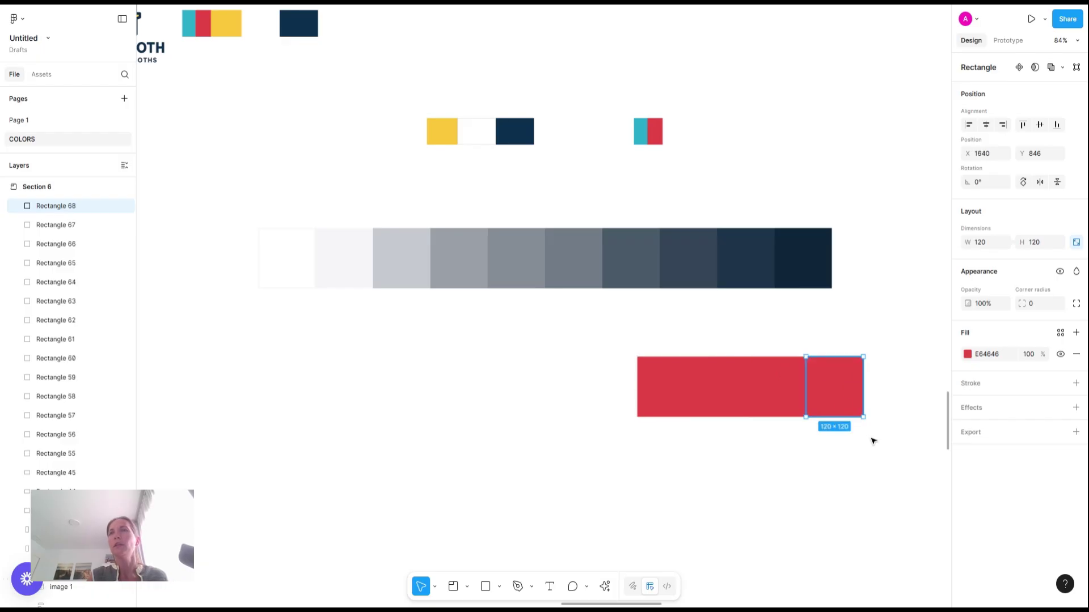
left_click(542, 351)
left_click_drag(563, 347, 842, 382)
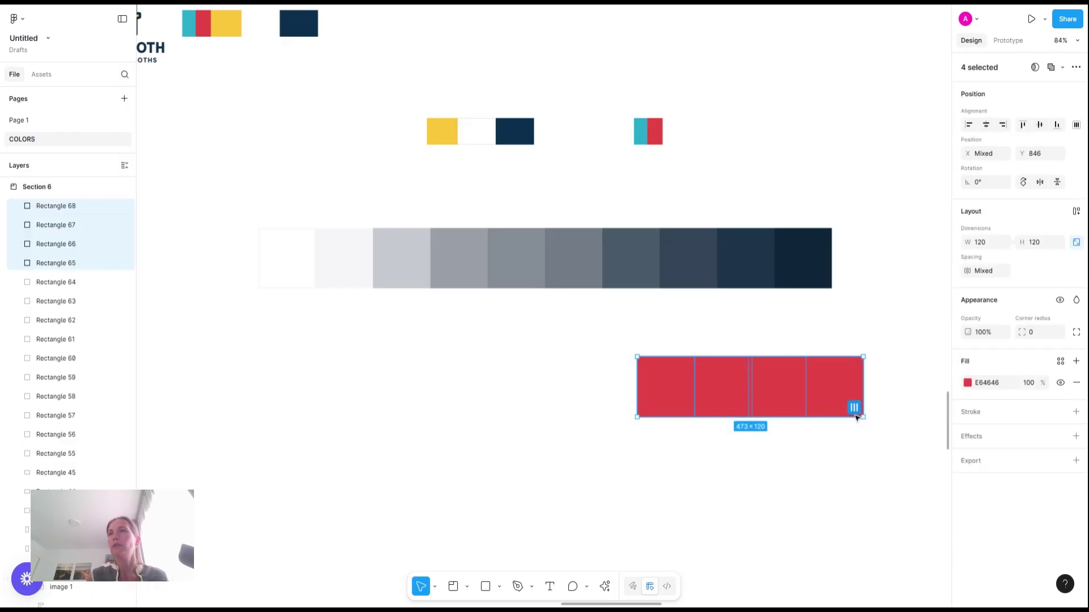
left_click(855, 403)
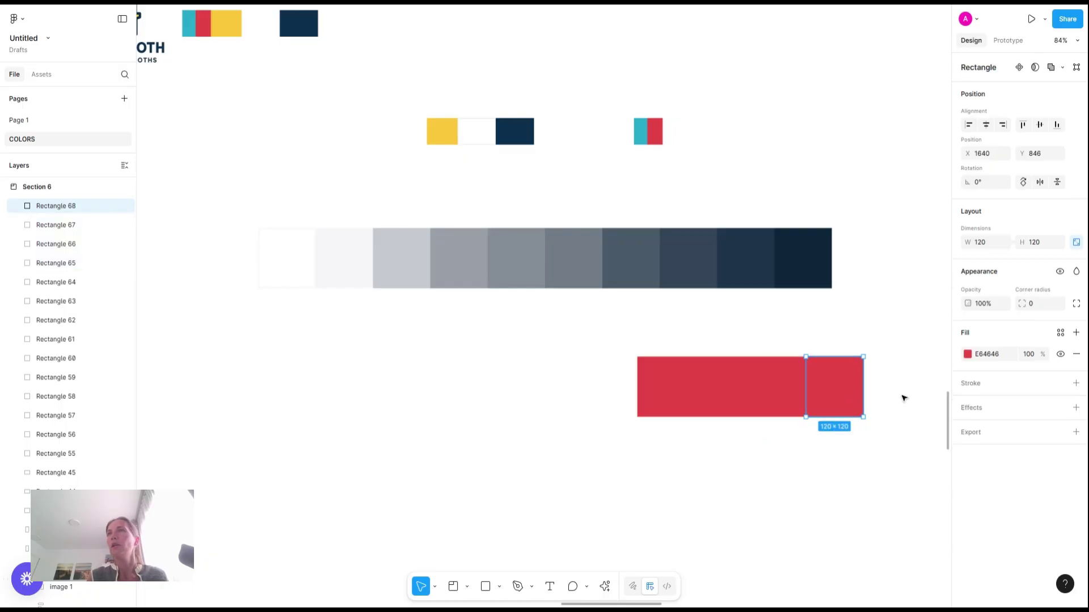
left_click_drag(636, 346, 904, 437)
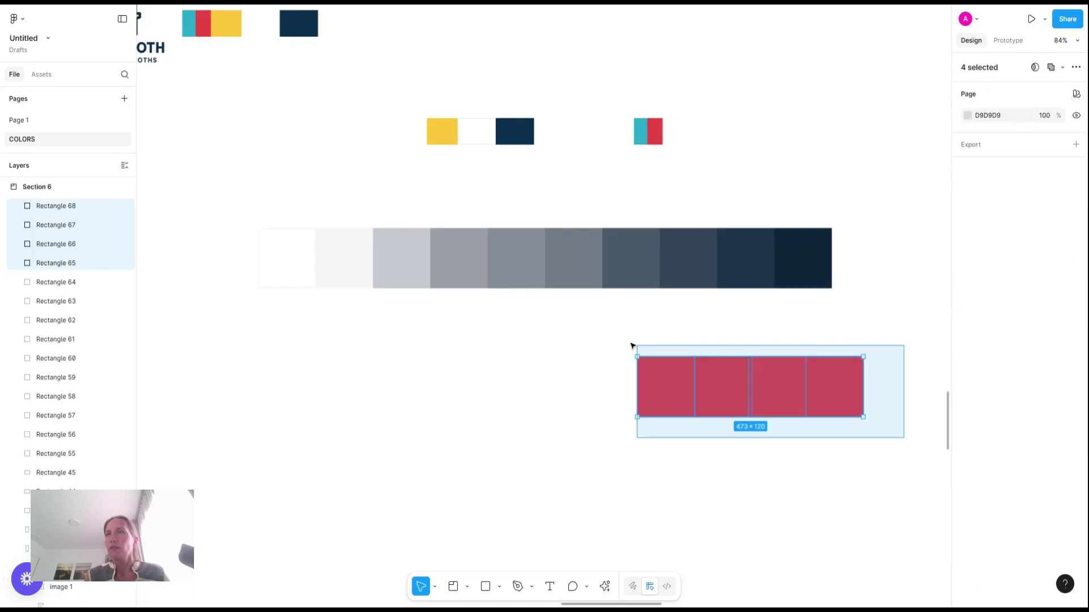
left_click(855, 408)
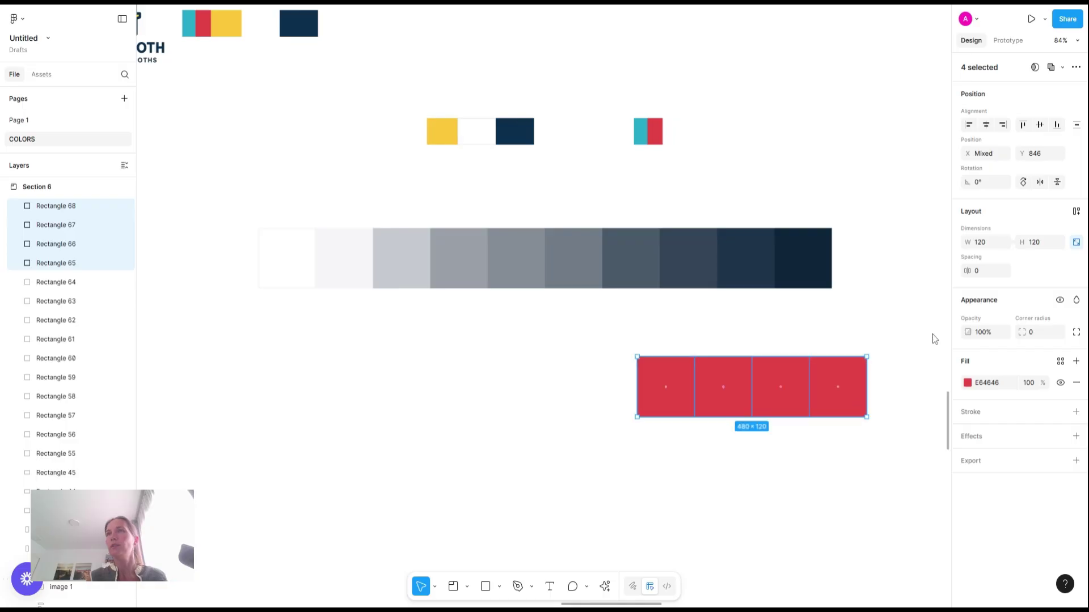
Set the first red square's fill to the pale pink FFE6E6, with saturation 10 and brightness 100
left_click(776, 387)
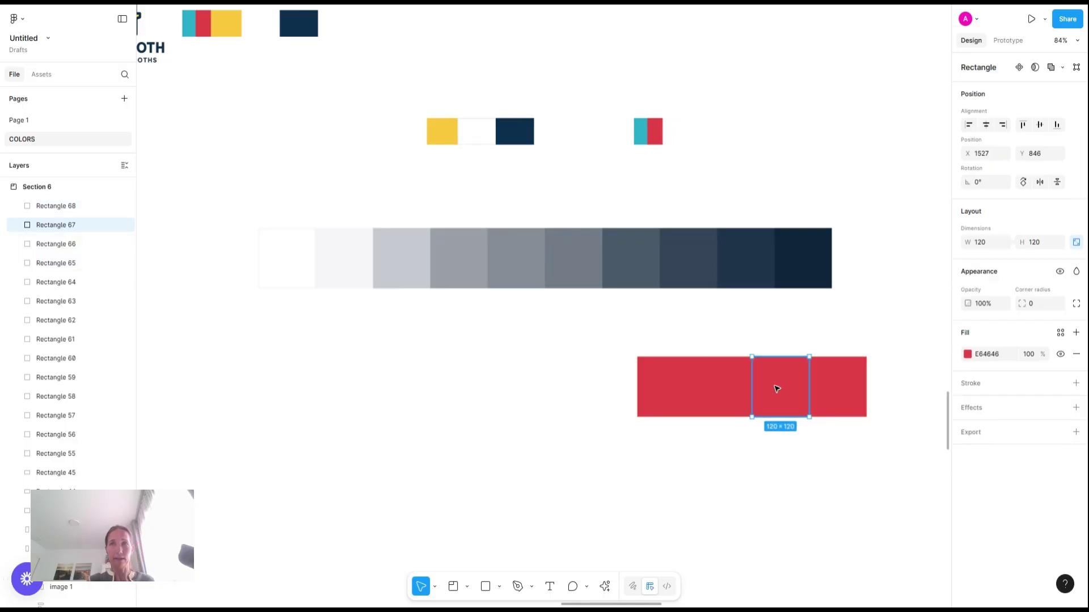
left_click(673, 388)
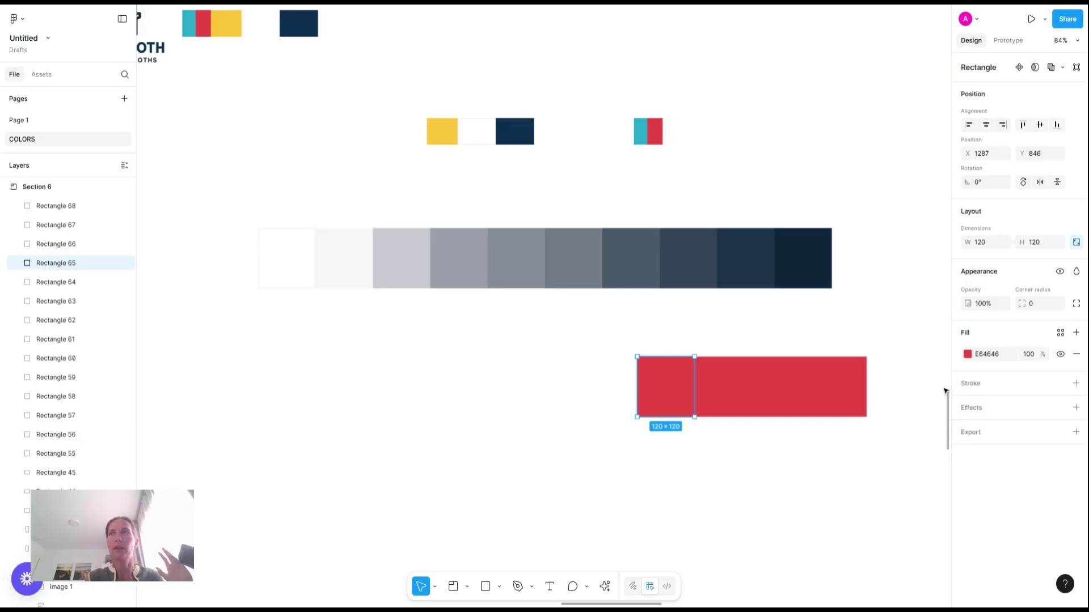
left_click(968, 355)
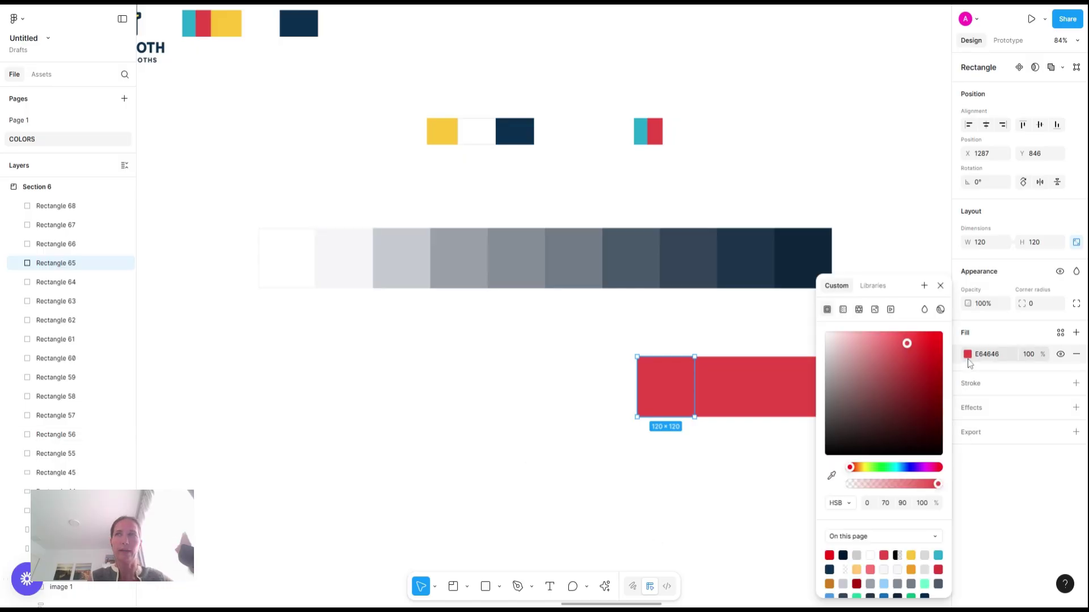
left_click(837, 334)
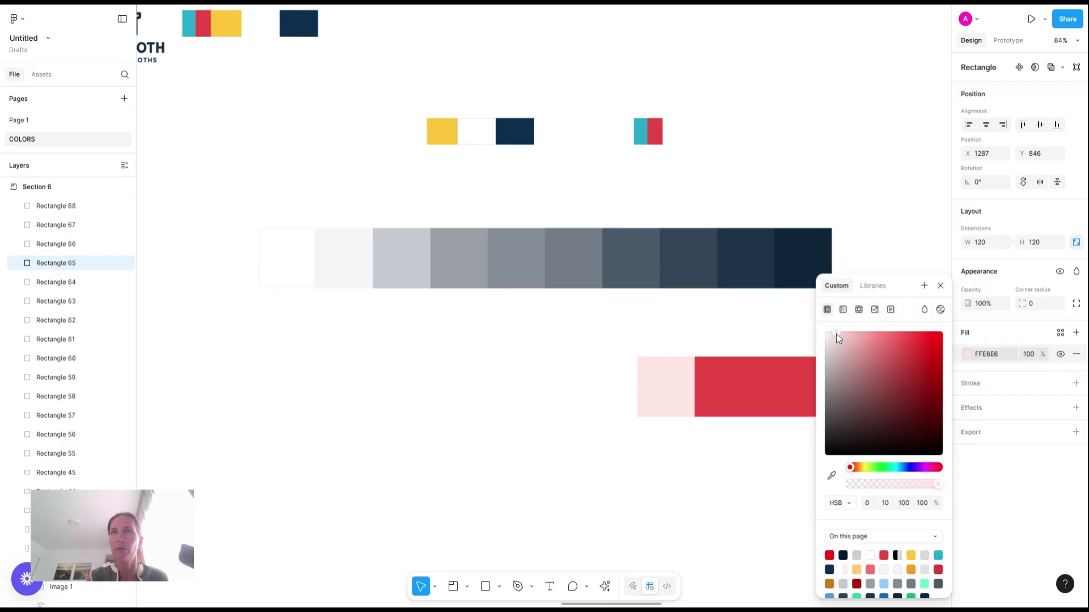
left_click_drag(836, 334, 836, 334)
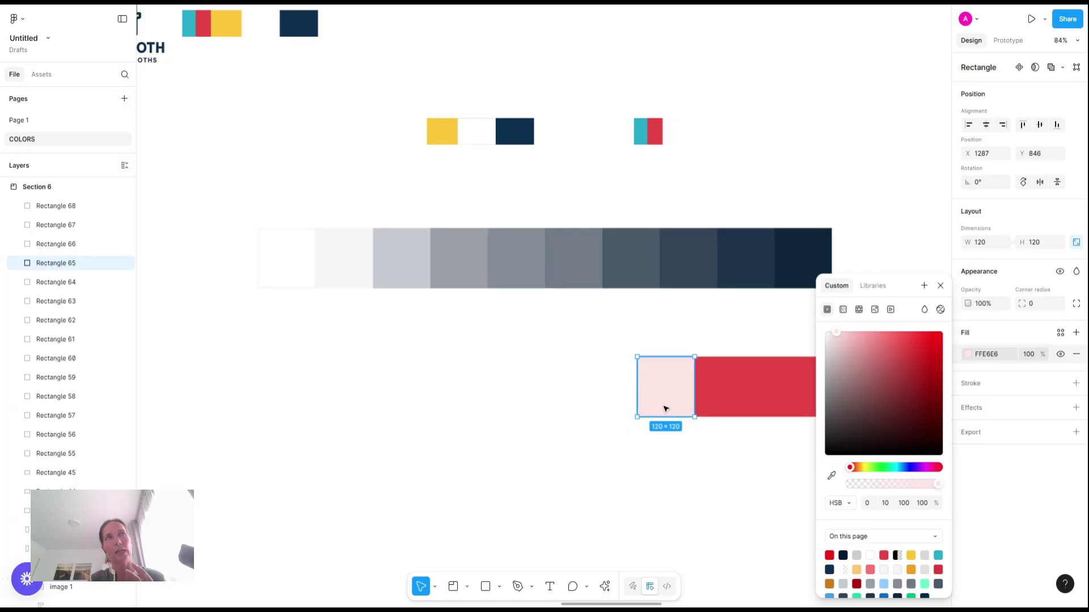
scroll(671, 440, "right", 3)
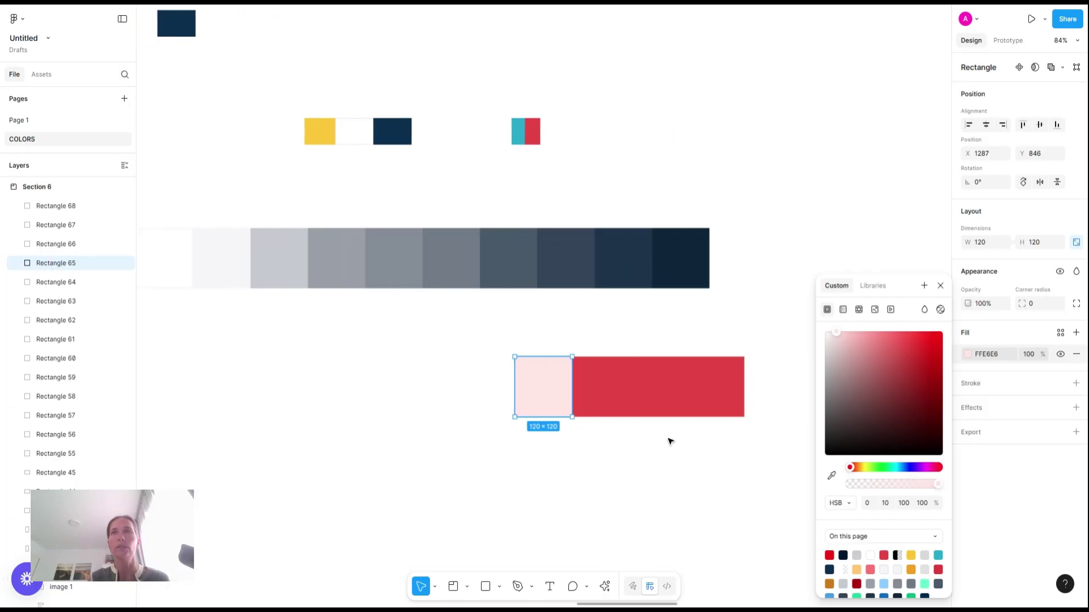
Lighten the second red square's fill to the medium pink FF9898
left_click(612, 377)
left_click(968, 355)
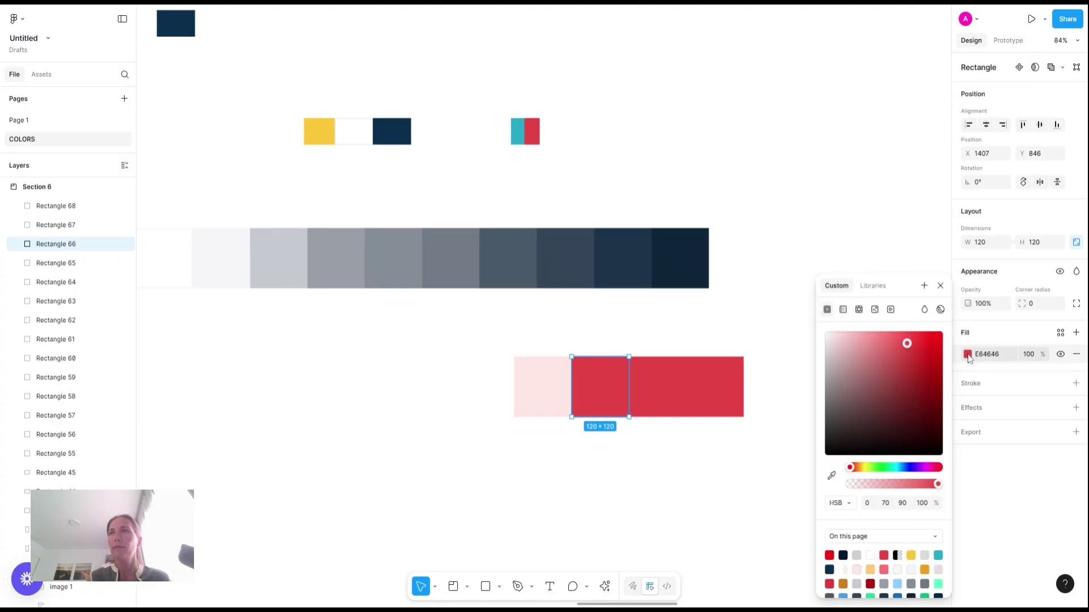
left_click(874, 336)
Darken the fourth red square's fill to the deep red 9C0909, with saturation 94 and brightness 61
left_click(719, 400)
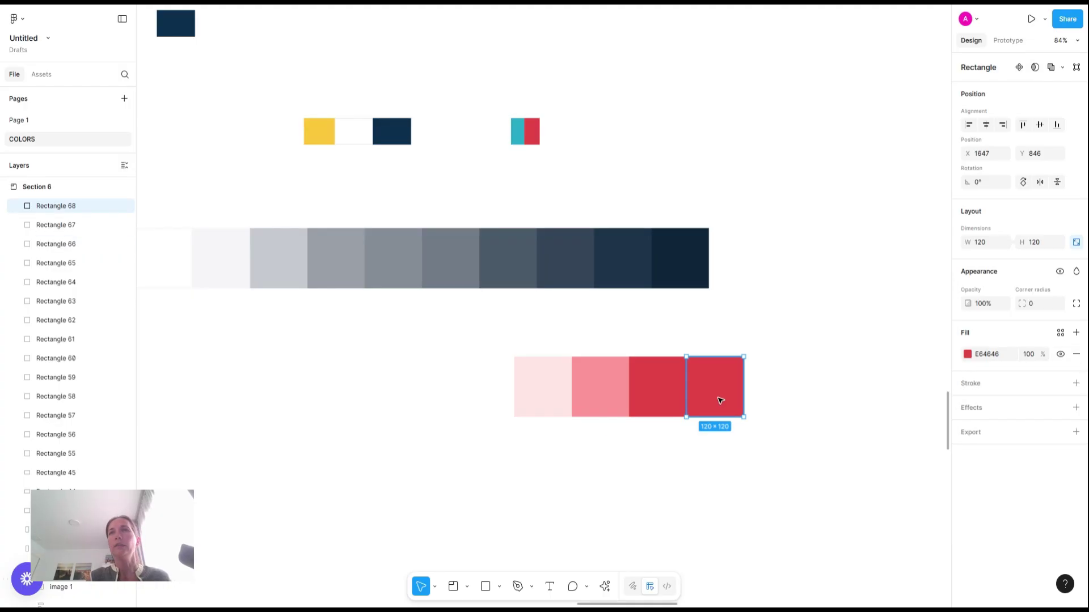
left_click(968, 355)
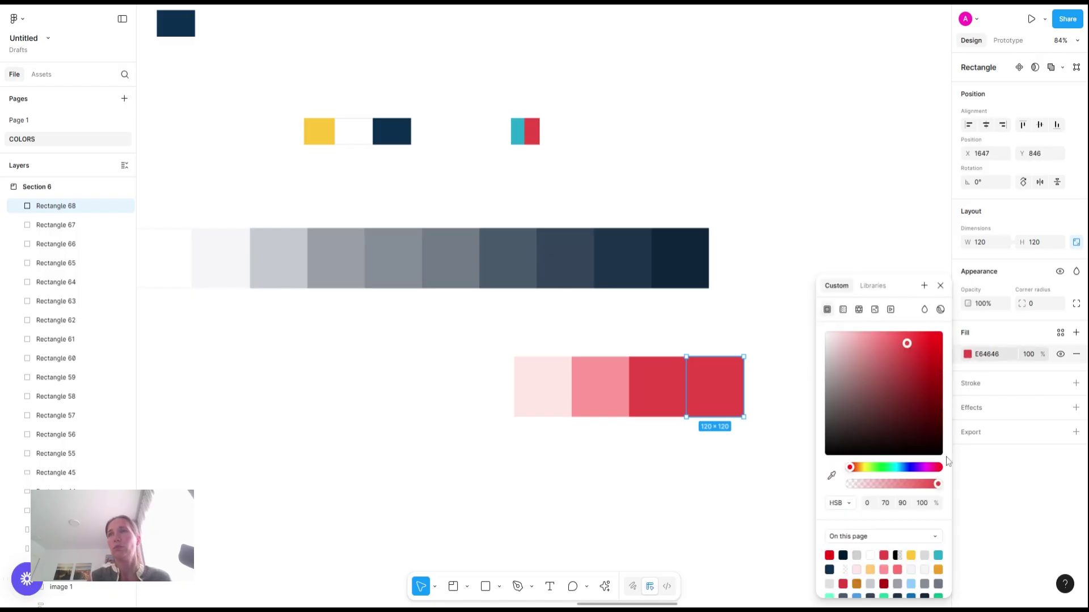
left_click(938, 391)
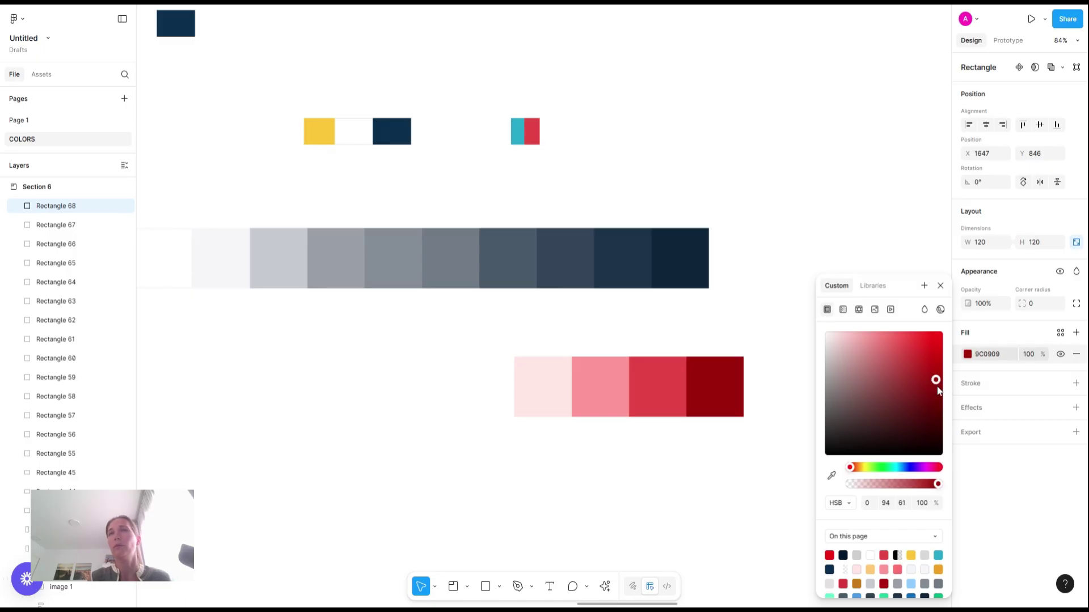
left_click(661, 474)
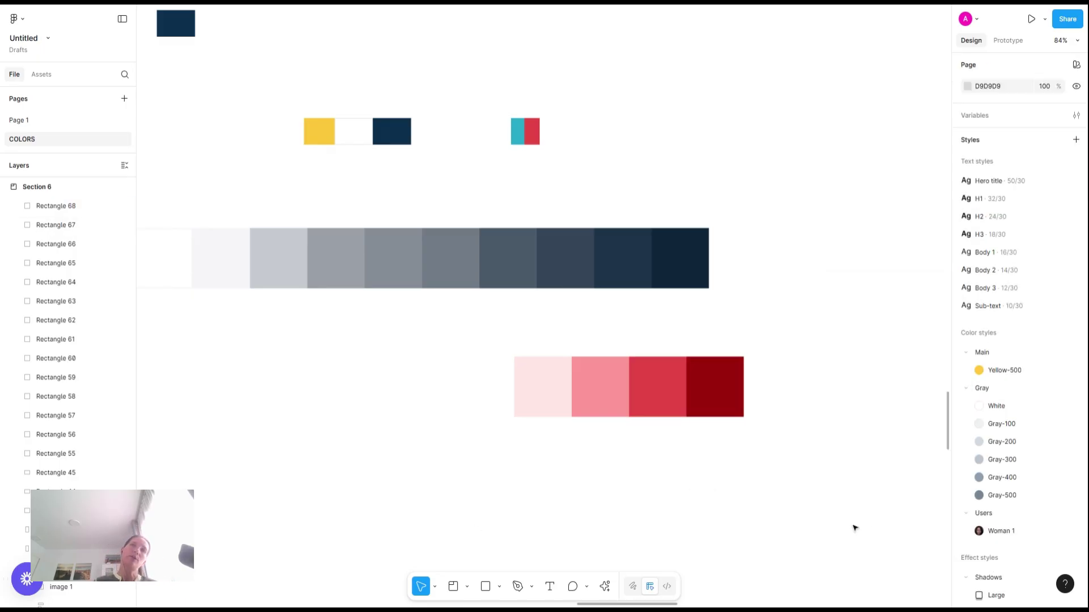
Examine the gray and red colour scales together with the TRADEBOOTH logo swatches
scroll(839, 508, "down", 5, "ctrl")
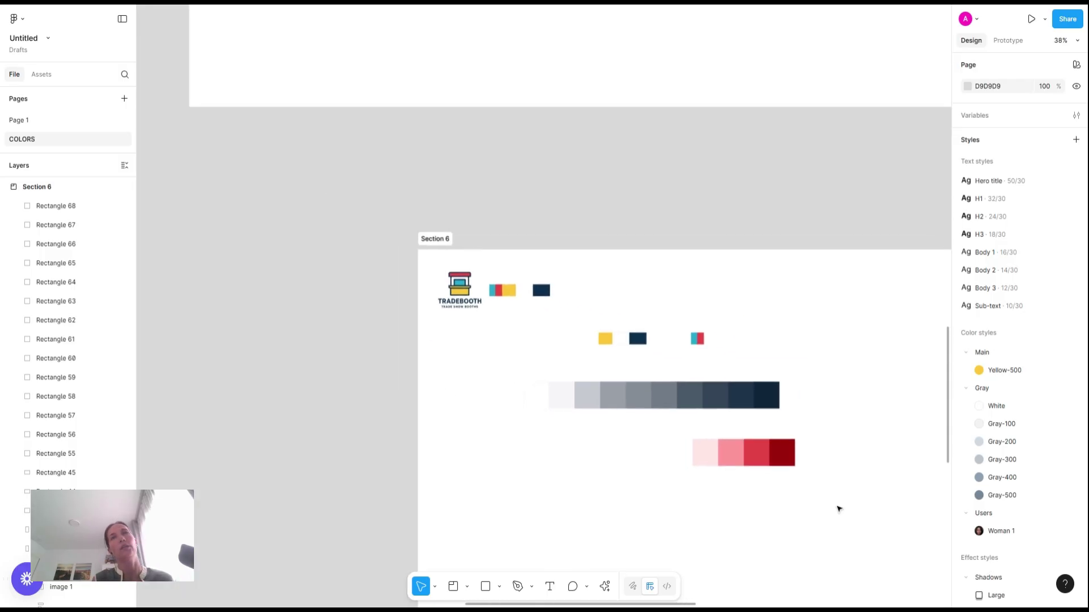
scroll(700, 488, "right", 3)
scroll(700, 488, "down", 2)
scroll(698, 489, "down", 1)
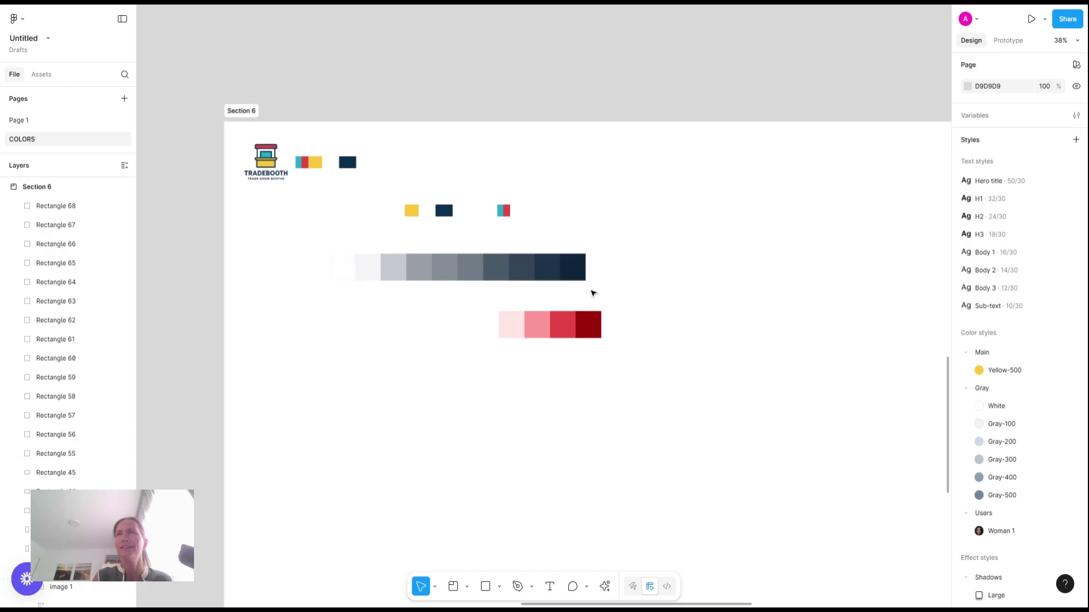
scroll(493, 337, "up", 5, "ctrl")
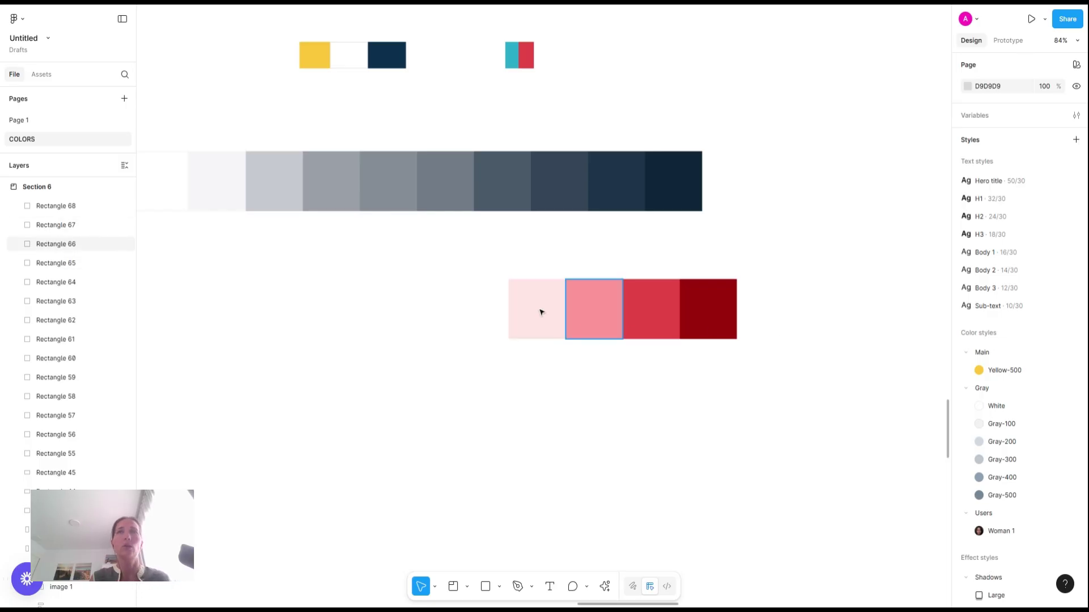
scroll(623, 425, "down", 1, "ctrl")
scroll(623, 425, "left", 2)
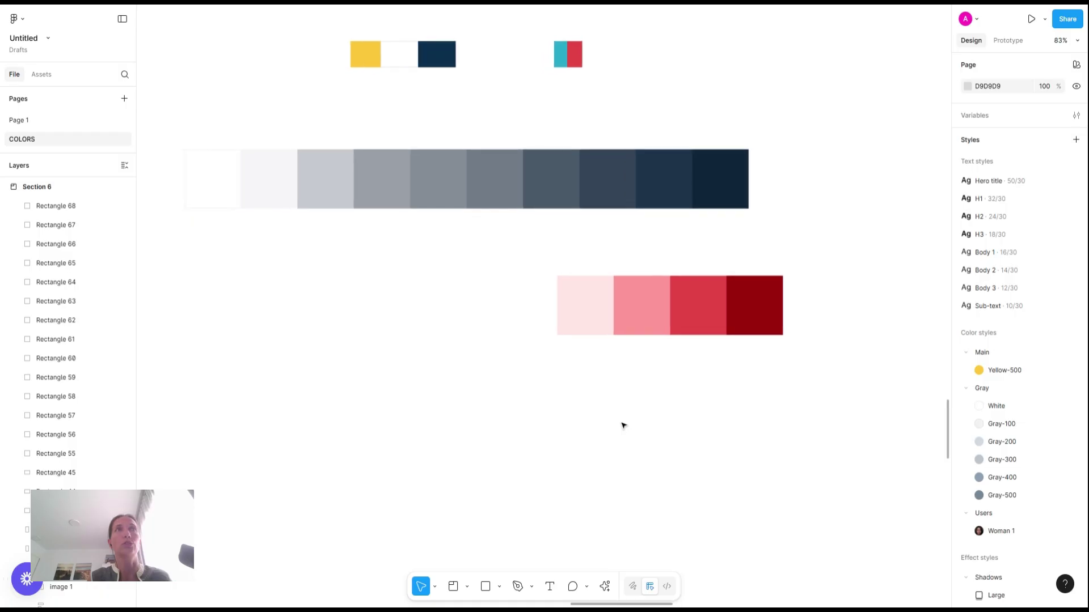
scroll(623, 426, "down", 1)
scroll(622, 426, "left", 1)
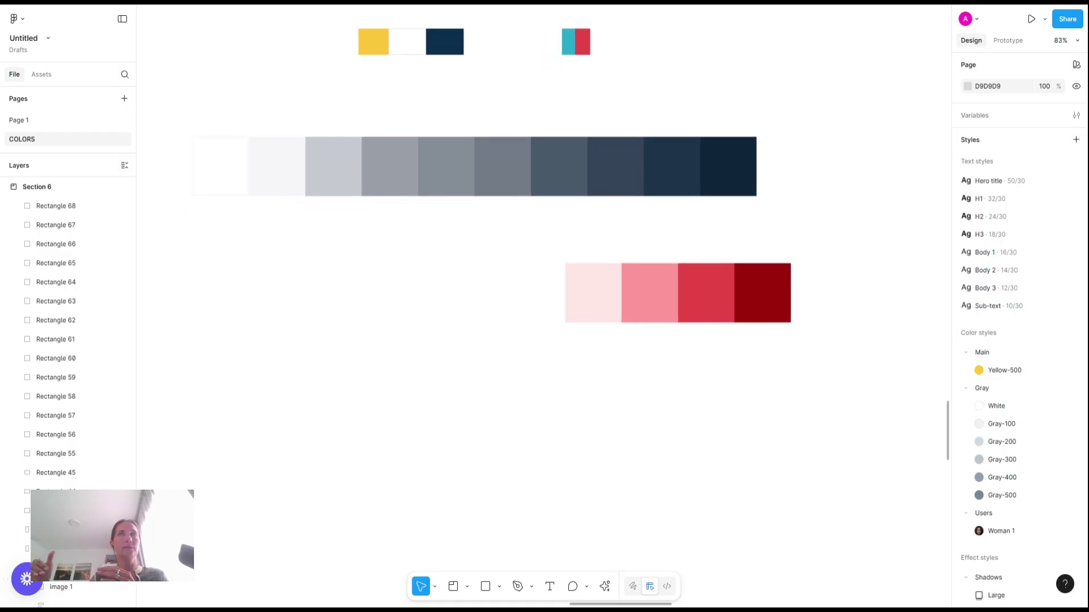
scroll(543, 306, "down", 1)
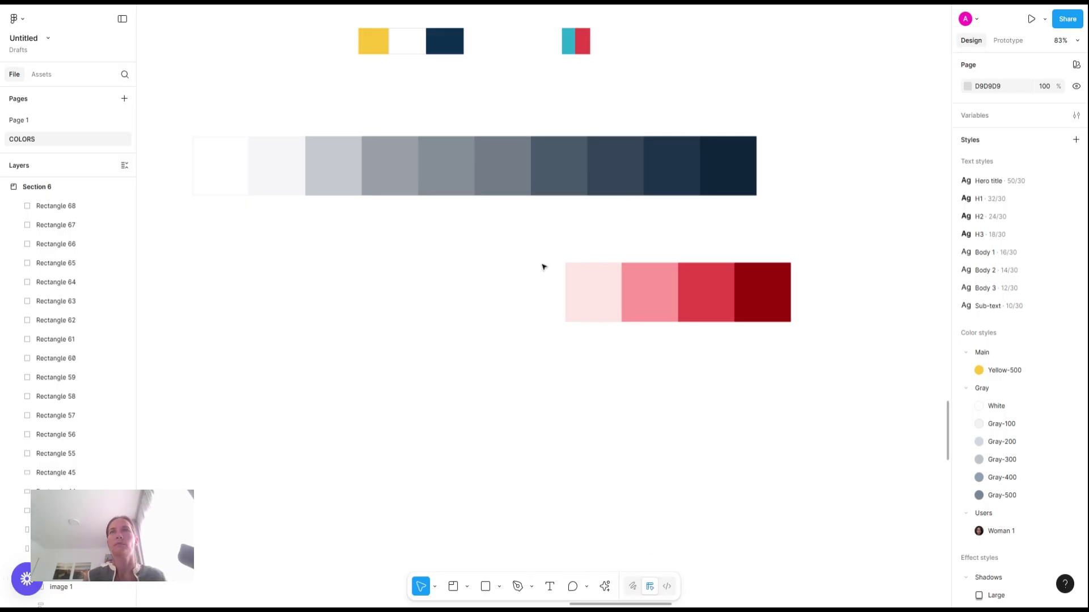
Move the four-square red row under the gray scale, starting at its second square, and place a copy below it
left_click_drag(542, 265, 851, 335)
left_click_drag(769, 292, 448, 359)
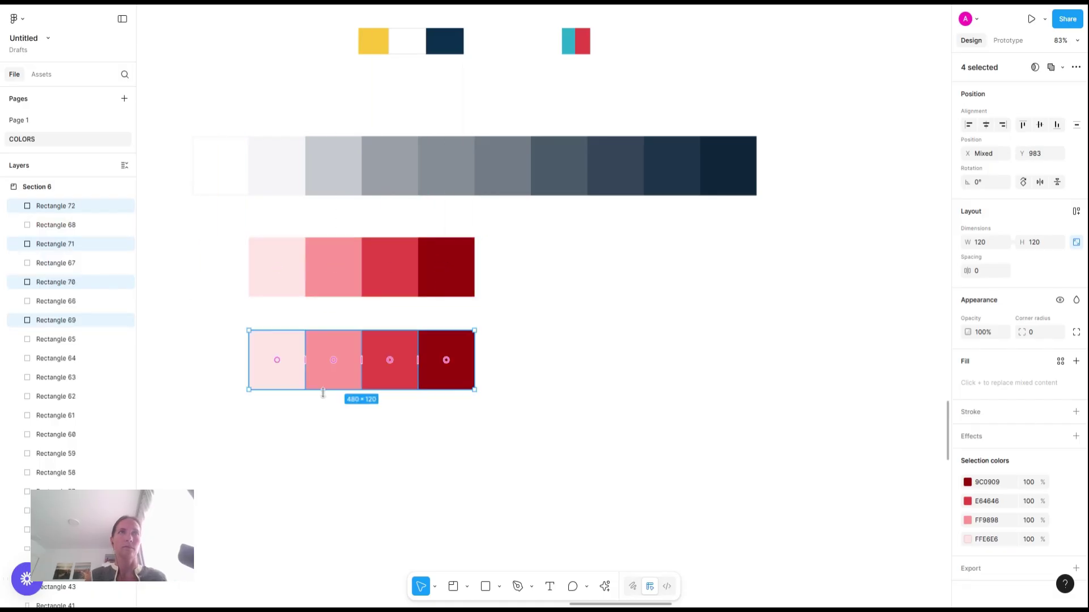
Fill the copied row with the light gray F5F6F7 and its third square with the logo's yellow, FCC639
key("i")
left_click(282, 170)
left_click(373, 368)
key("i")
left_click(374, 41)
Set the first square of the yellow row to the pale yellow FFF2D2, based on the logo yellow
left_click(276, 360)
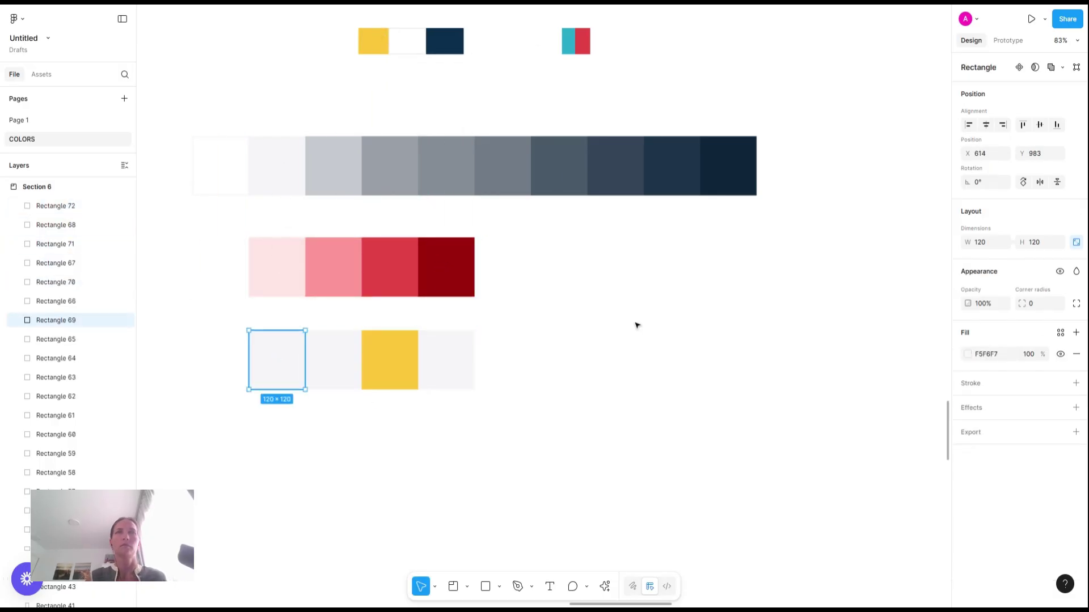
key("i")
left_click(404, 358)
left_click(968, 354)
left_click(846, 336)
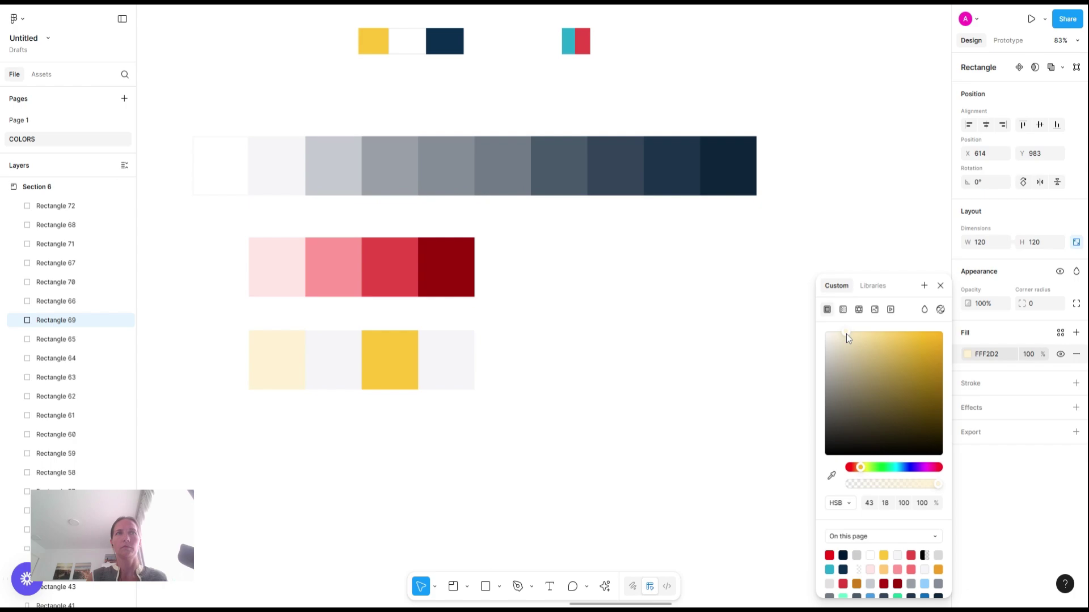
Set the second square of the yellow row to the light yellow FFE7A9, with saturation 34 and brightness 100
left_click(338, 362)
key("i")
left_click(277, 361)
left_click(967, 355)
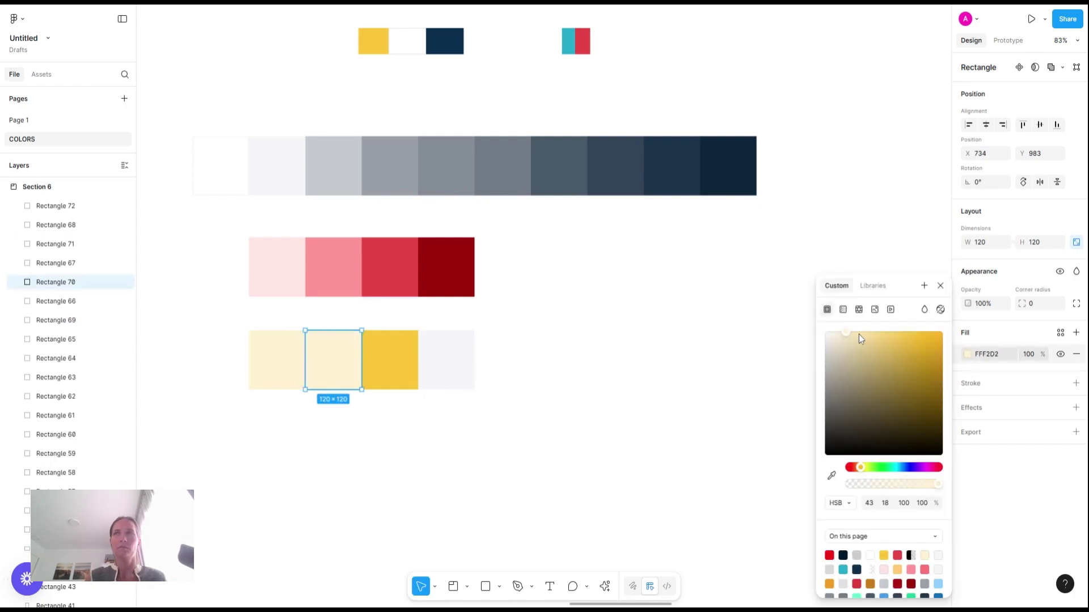
left_click_drag(859, 335, 865, 334)
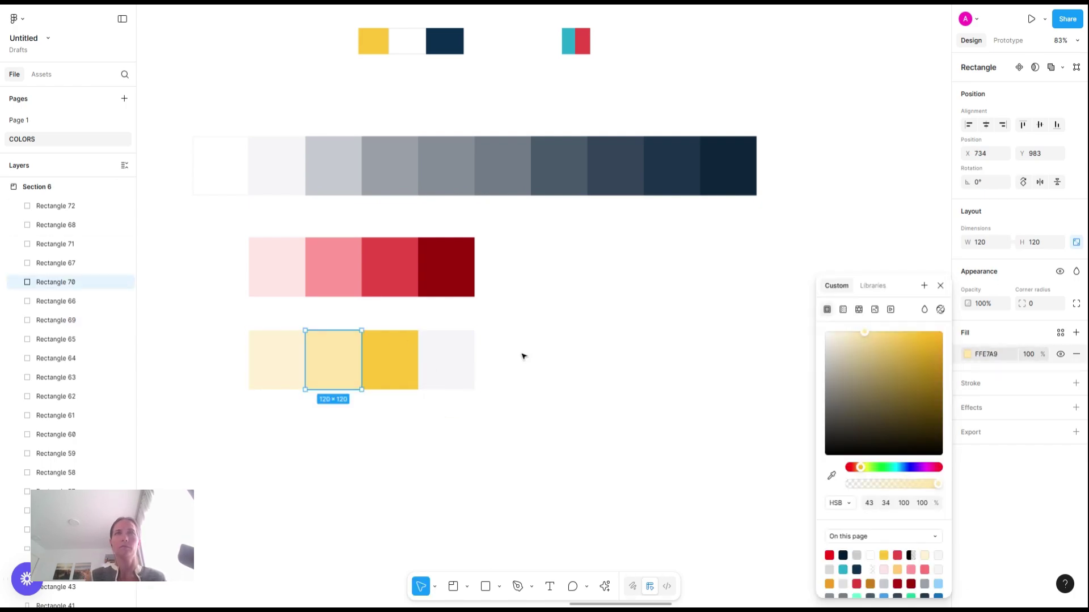
Set the fourth square of the yellow row to the dark gold D29906, based on the logo yellow
left_click(466, 363)
key("i")
left_click(398, 368)
left_click(968, 355)
left_click_drag(929, 338, 939, 354)
Duplicate the yellow row below itself and fill the copy with the light gray F5F6F7
left_click(233, 347)
left_click_drag(233, 347, 493, 404)
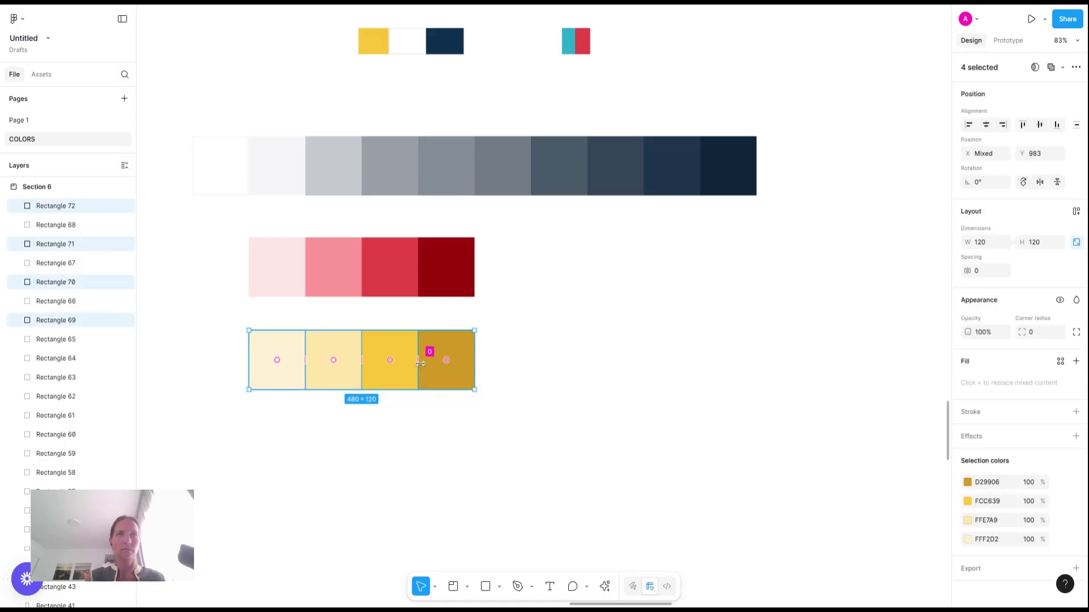
left_click_drag(431, 363, 422, 464)
key("i")
left_click(286, 165)
Fill the third square of the new bottom row with the navy sampled from the logo swatches
left_click(390, 453)
key("i")
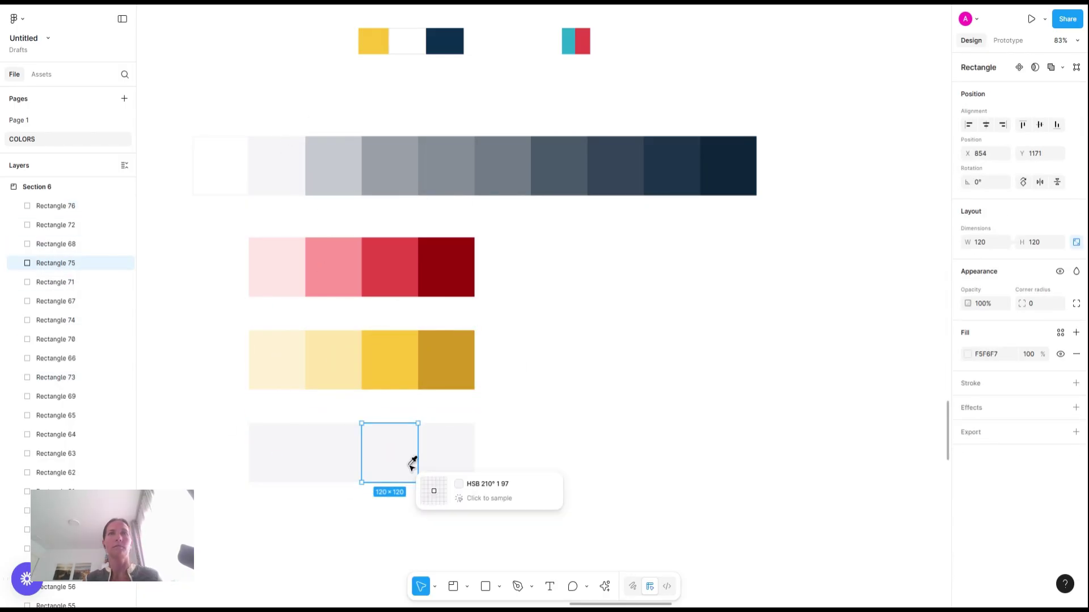
left_click(444, 41)
Set the first square of the navy row to the pale blue D2EAFF, keeping the navy's hue
left_click(289, 450)
key("i")
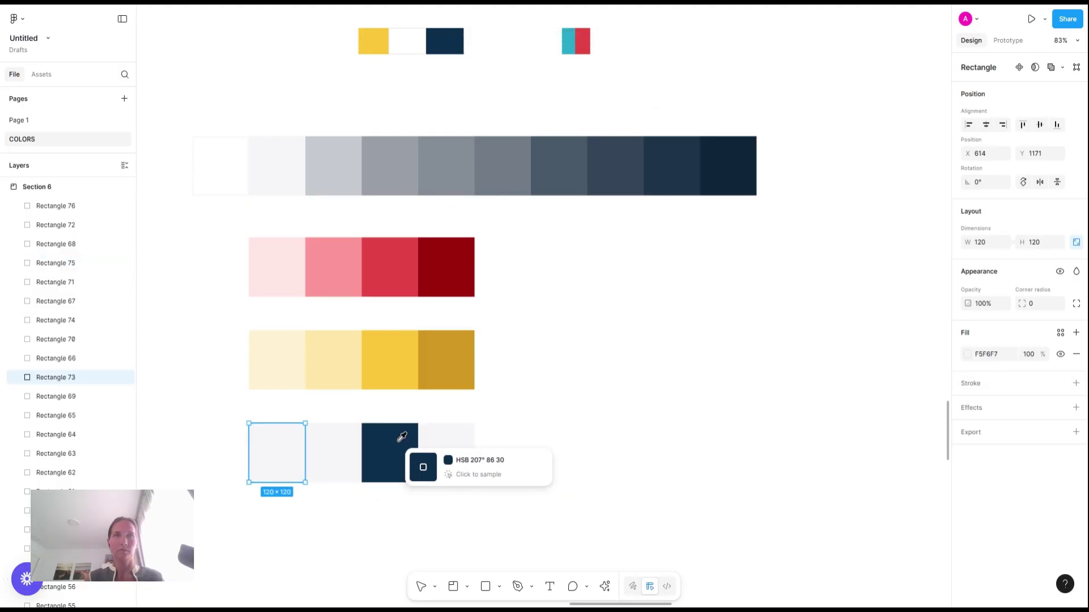
left_click(411, 461)
left_click(967, 355)
left_click(854, 335)
left_click(848, 333)
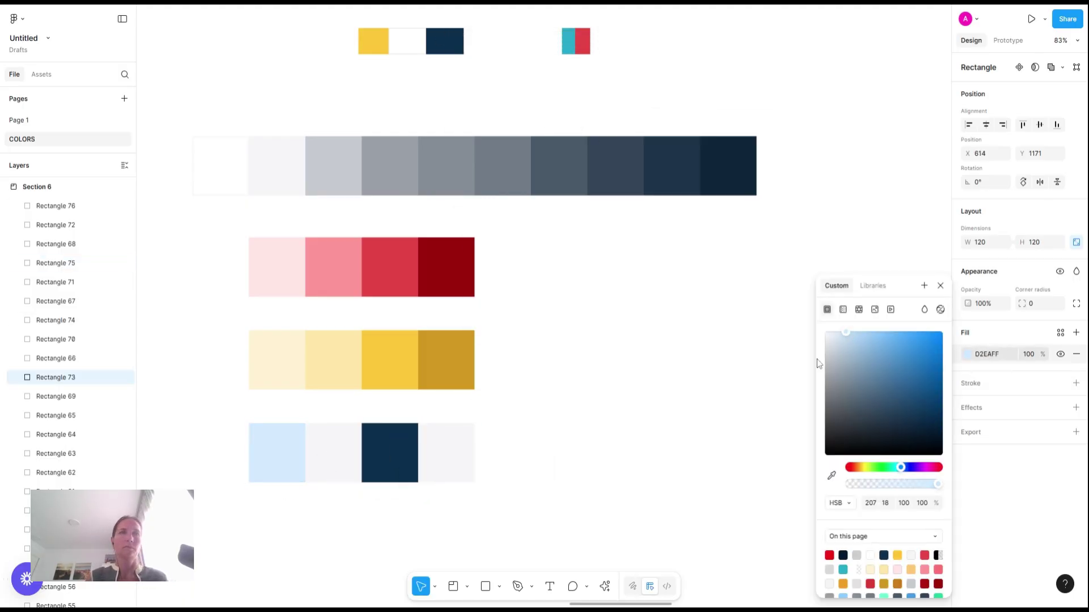
Set the second square of the navy row to the medium blue 387EBC, with saturation 70 and brightness 74
left_click(333, 453)
key("i")
left_click(287, 453)
mouse_move(912, 363)
left_mouse_down()
mouse_move(919, 373)
mouse_move(907, 366)
left_mouse_up()
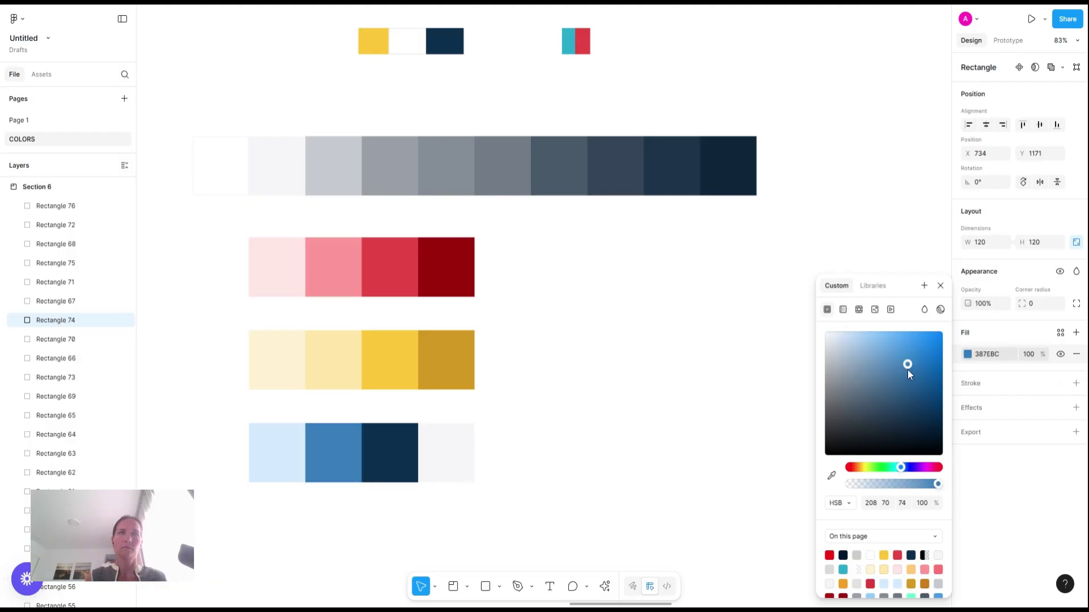
Fill the fourth square of the navy row with the third square's navy, darkened to a near-black shade
left_click(447, 453)
key("i")
left_click(397, 458)
left_click(967, 354)
left_click_drag(926, 418, 923, 438)
left_click(636, 385)
Lighten the second square of the navy row to the blue 4D99DB, with saturation 65 and brightness 86
left_click(346, 456)
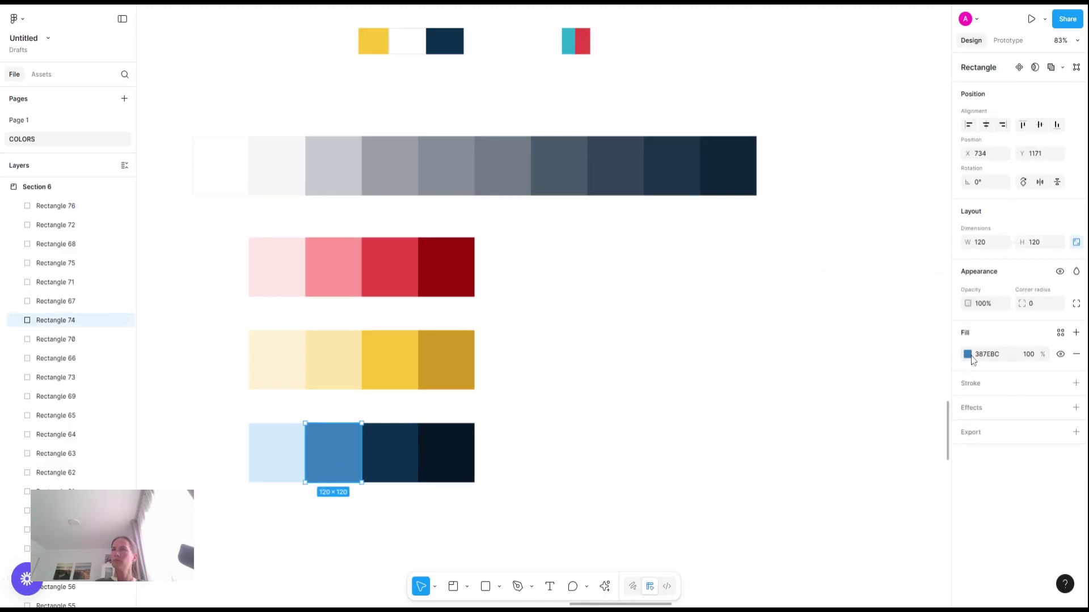
left_click(968, 354)
left_click(900, 349)
left_click(715, 389)
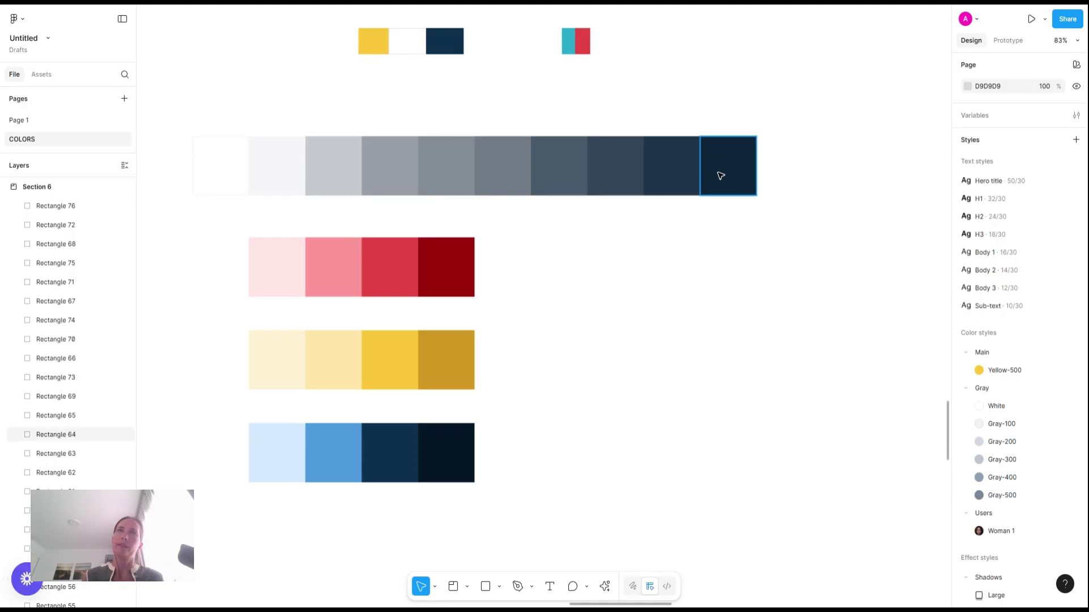
Inspect the HSB fill values of the eighth gray-scale square and the darkest yellow square, and review the palette rows
left_click(630, 183)
left_click(967, 354)
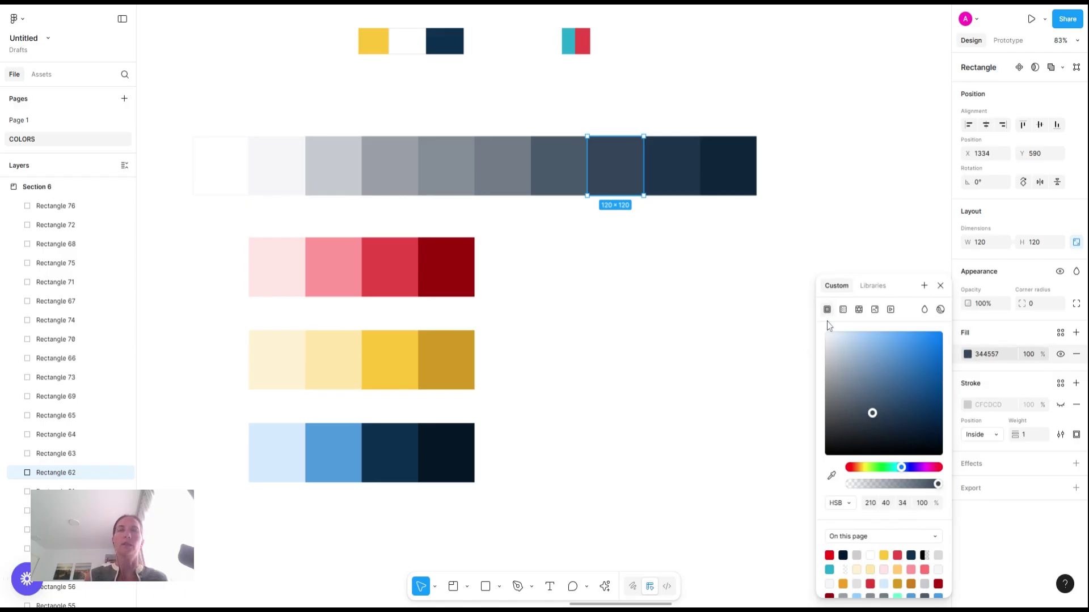
left_click(457, 359)
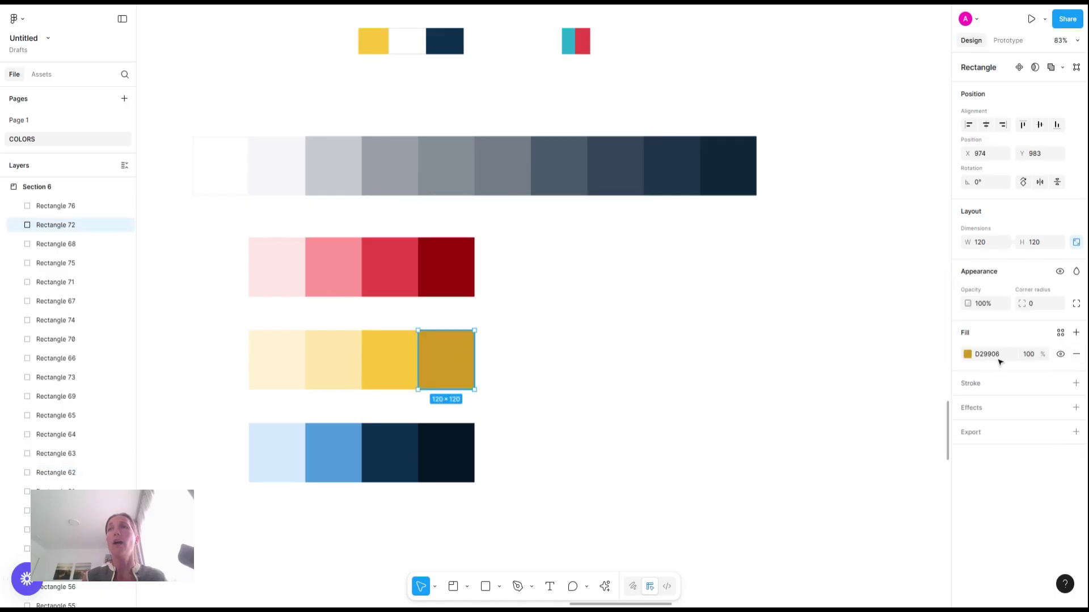
left_click(968, 355)
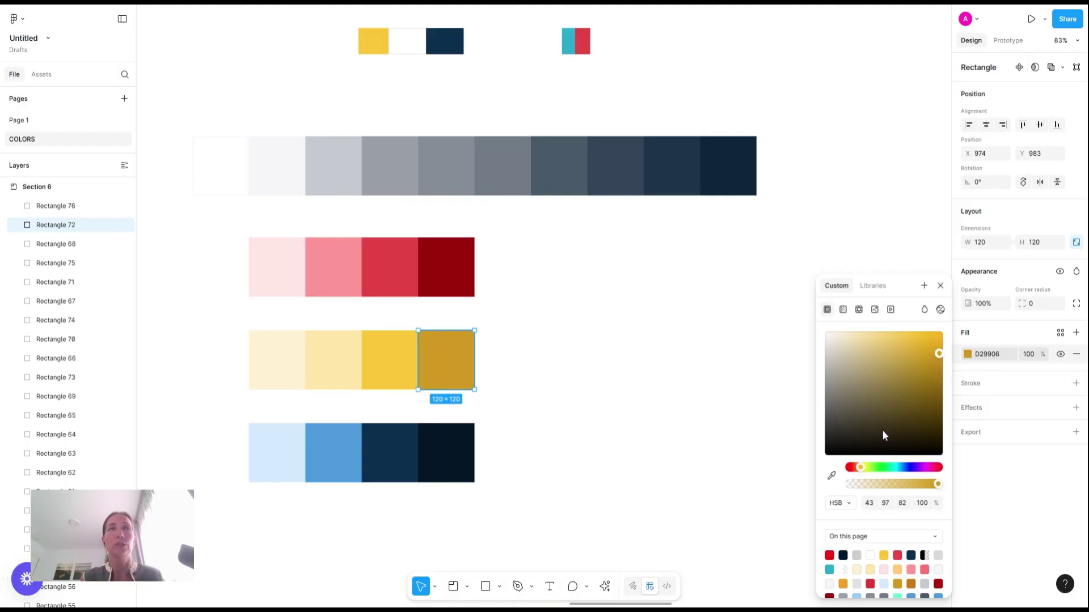
left_click(554, 321)
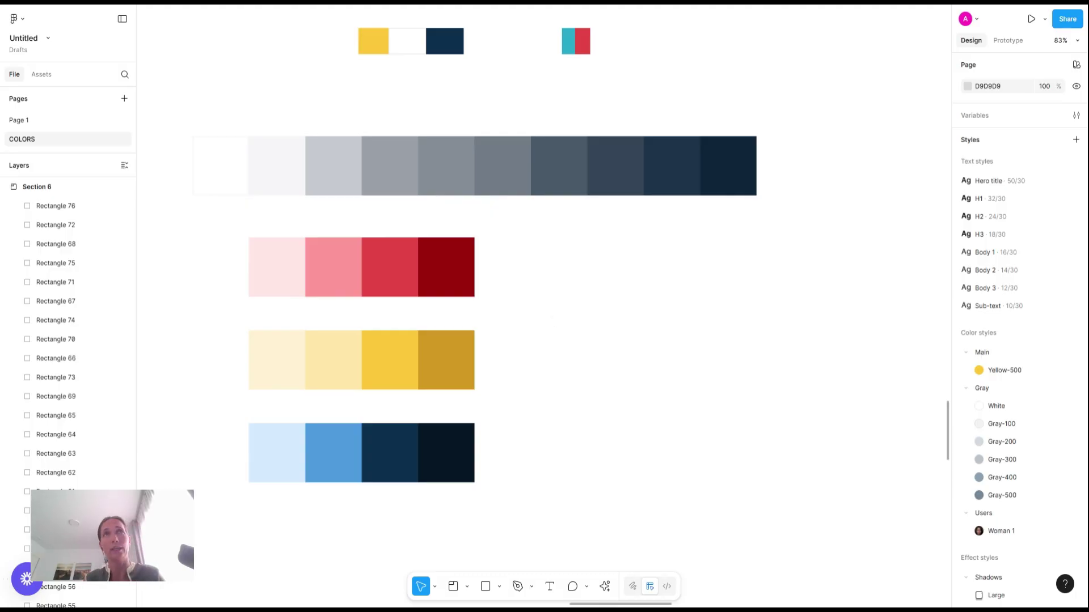
scroll(620, 345, "down", 2)
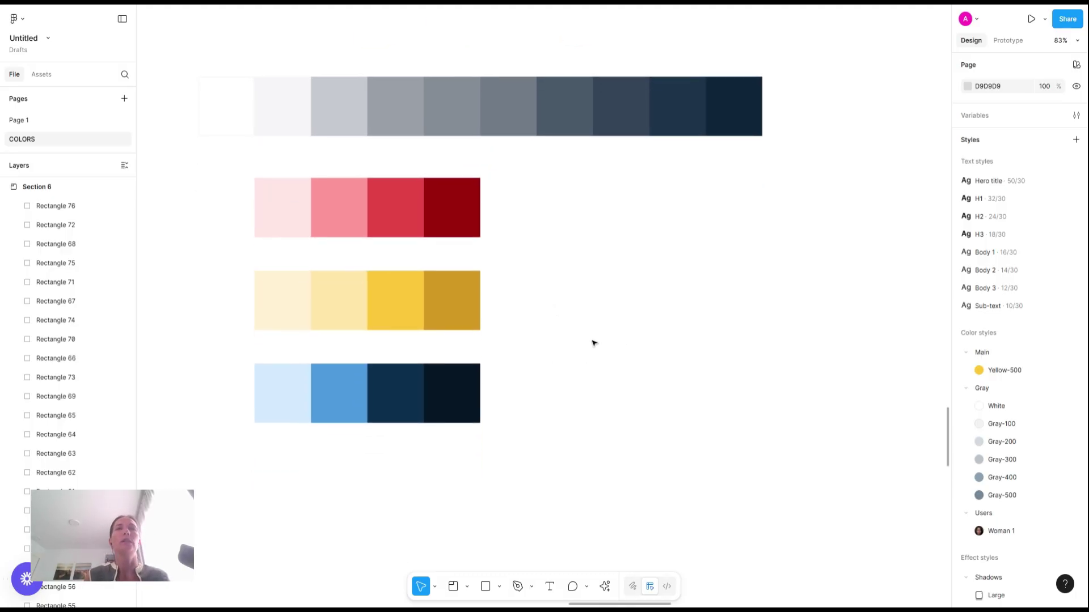
scroll(590, 340, "up", 4)
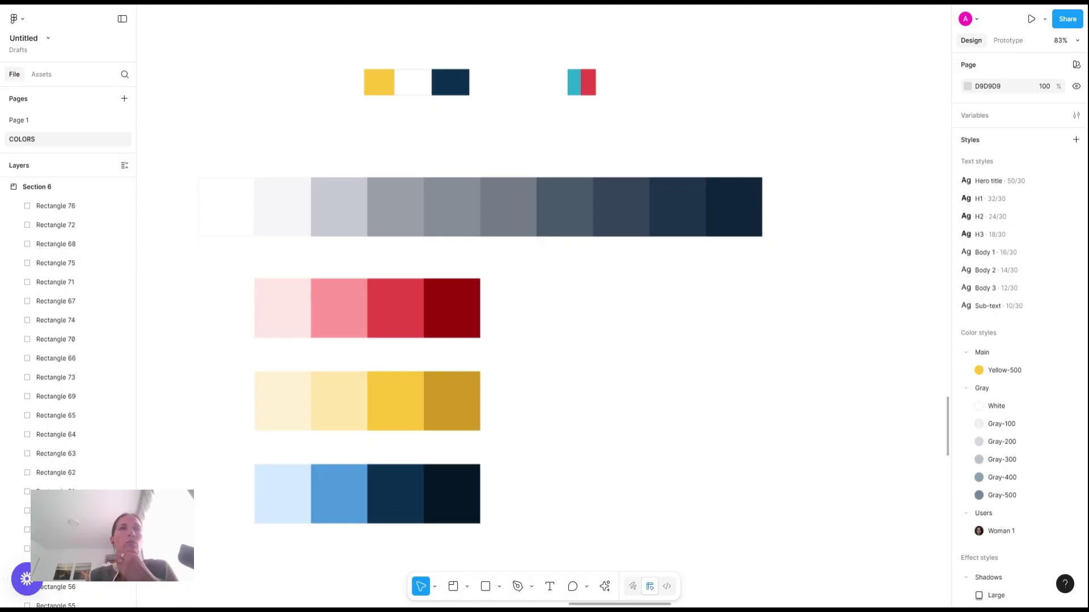
Fill the fourth square of the navy row with the navy 0B2F4D, using a temporary copy of the third square and deleting that copy
left_click(412, 509)
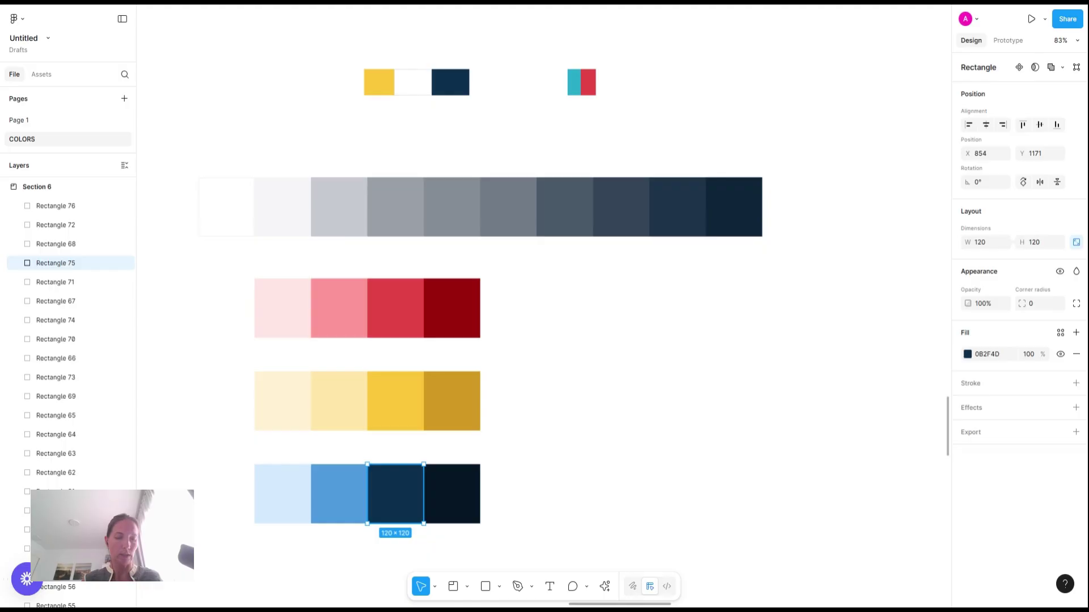
left_click_drag(412, 510, 520, 498)
left_click(777, 289)
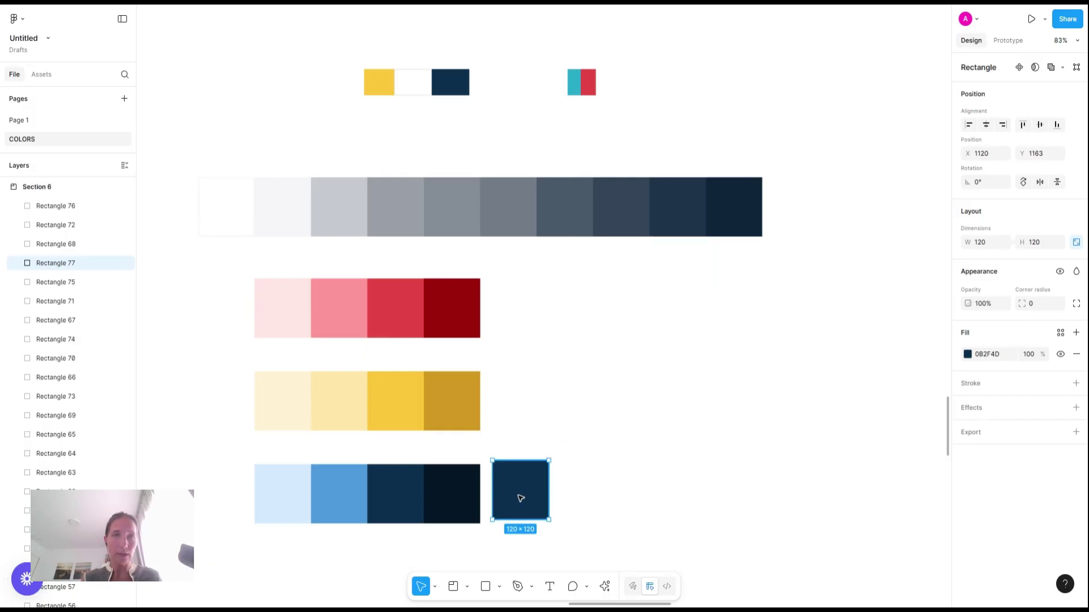
left_click(466, 499)
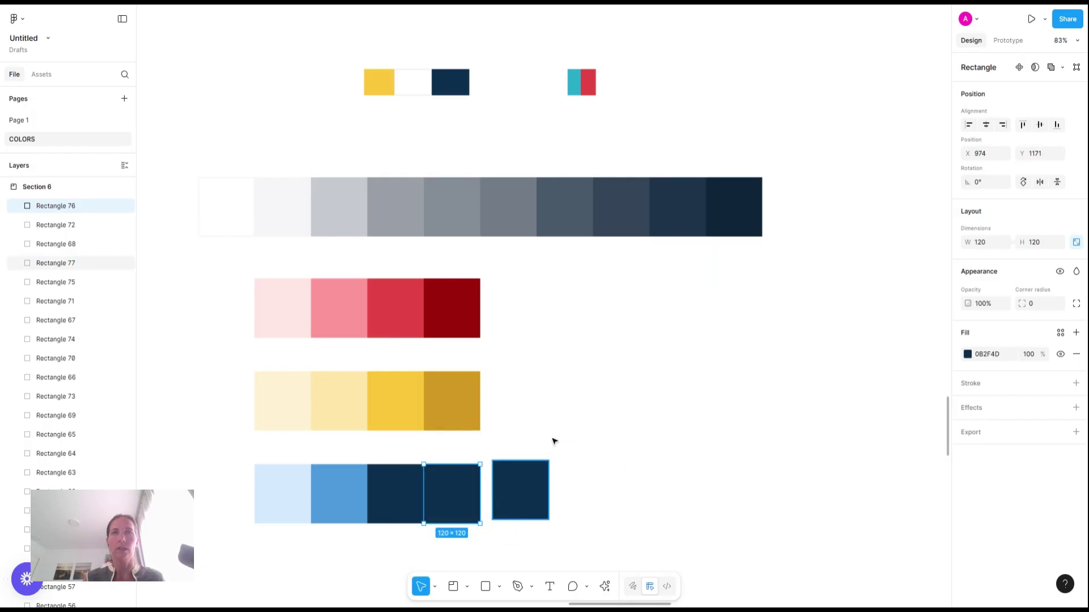
left_click(524, 492)
key("Delete")
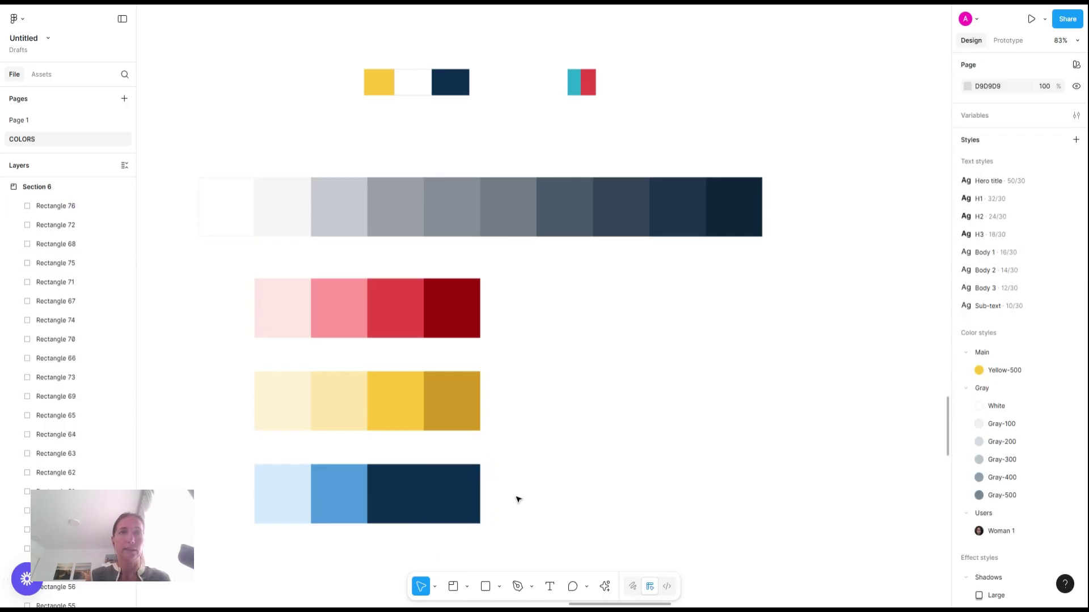
Fill the third square of the navy row with the second square's blue, darkened to 135288 with saturation 86 and brightness 53
left_click(404, 502)
key("i")
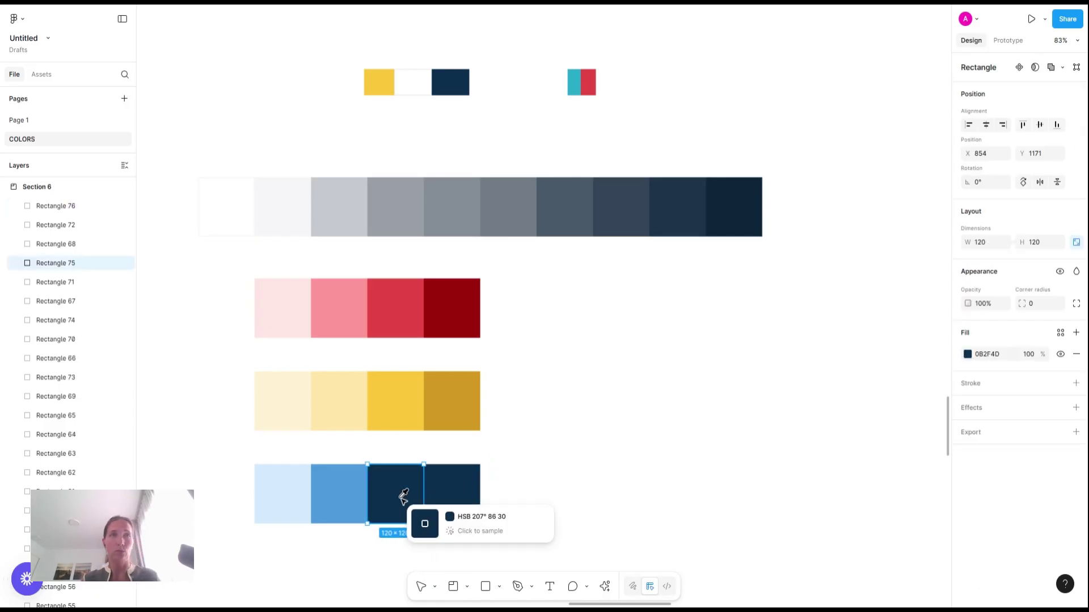
left_click(360, 508)
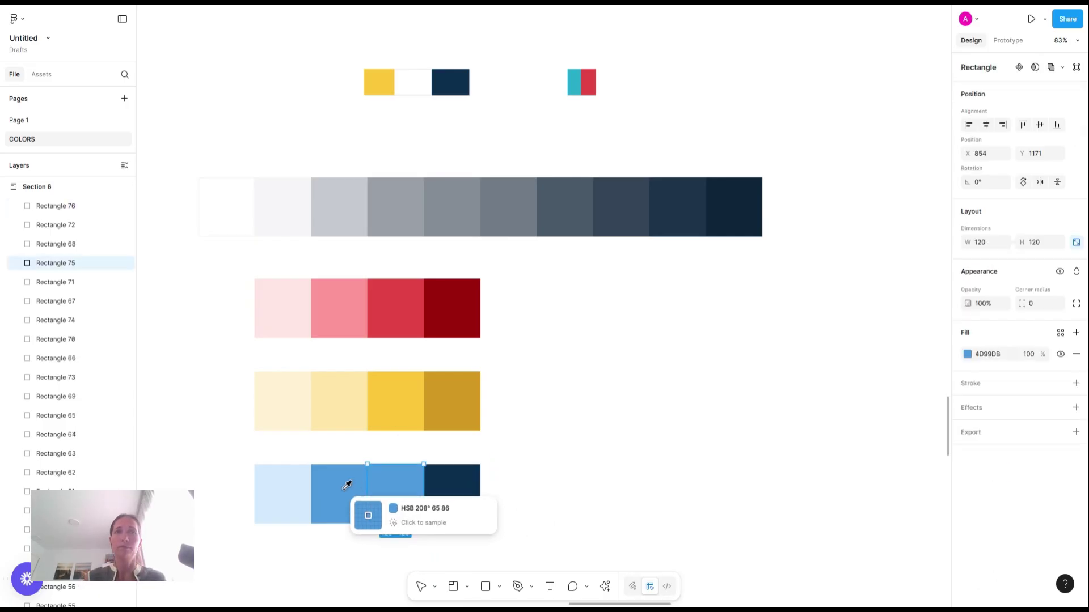
left_click(968, 355)
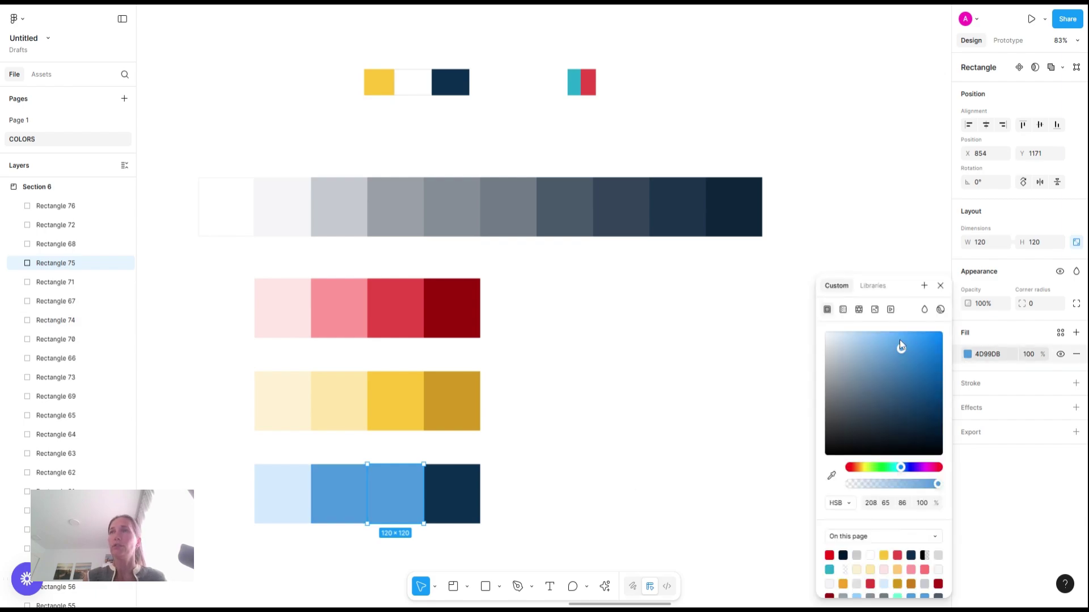
left_click(924, 374)
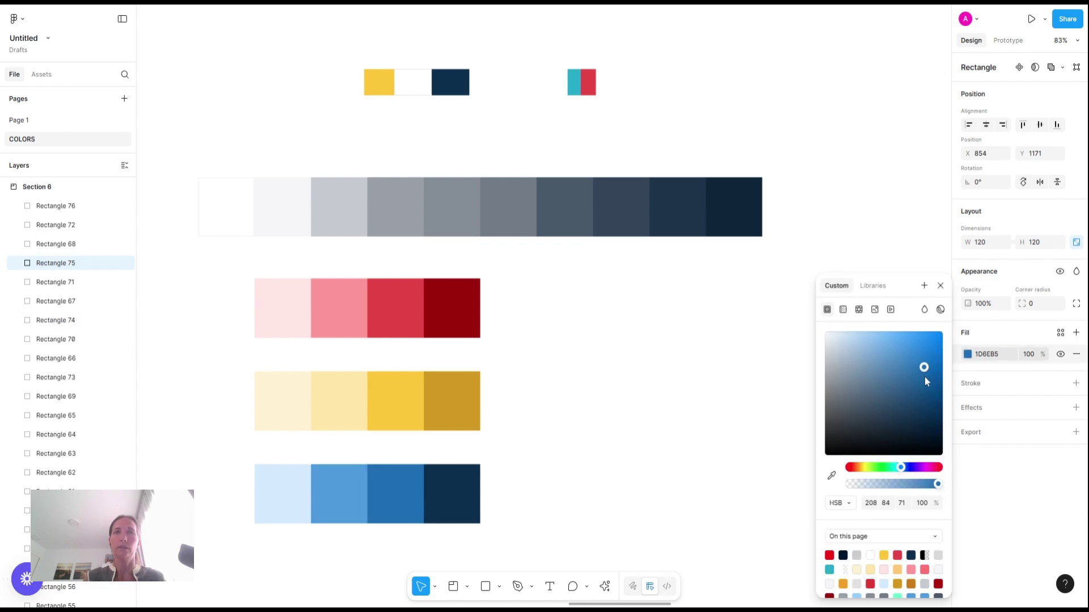
left_click_drag(926, 387, 928, 400)
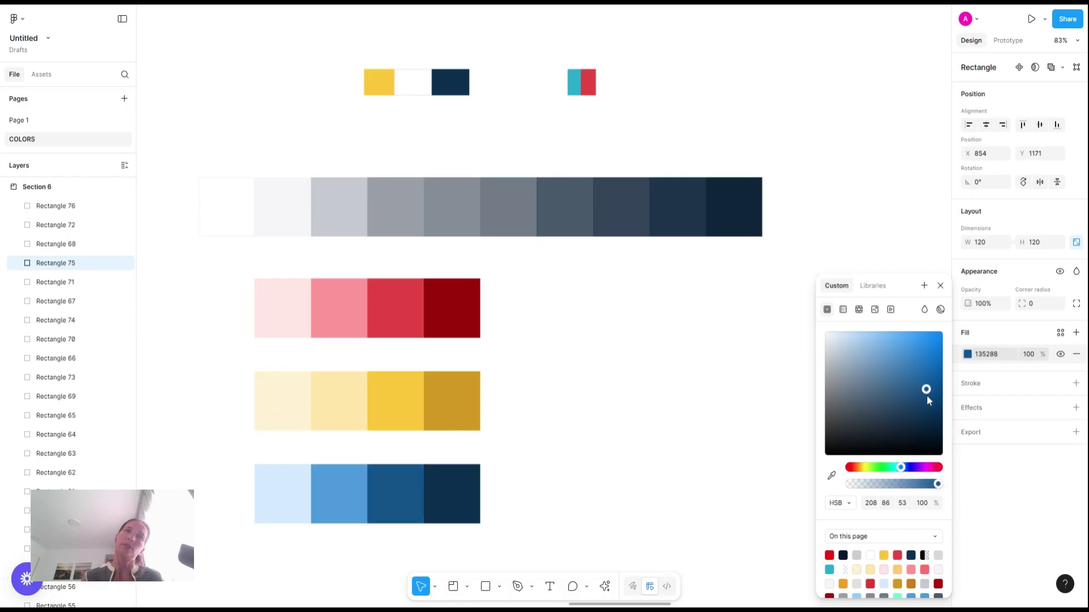
left_click(670, 408)
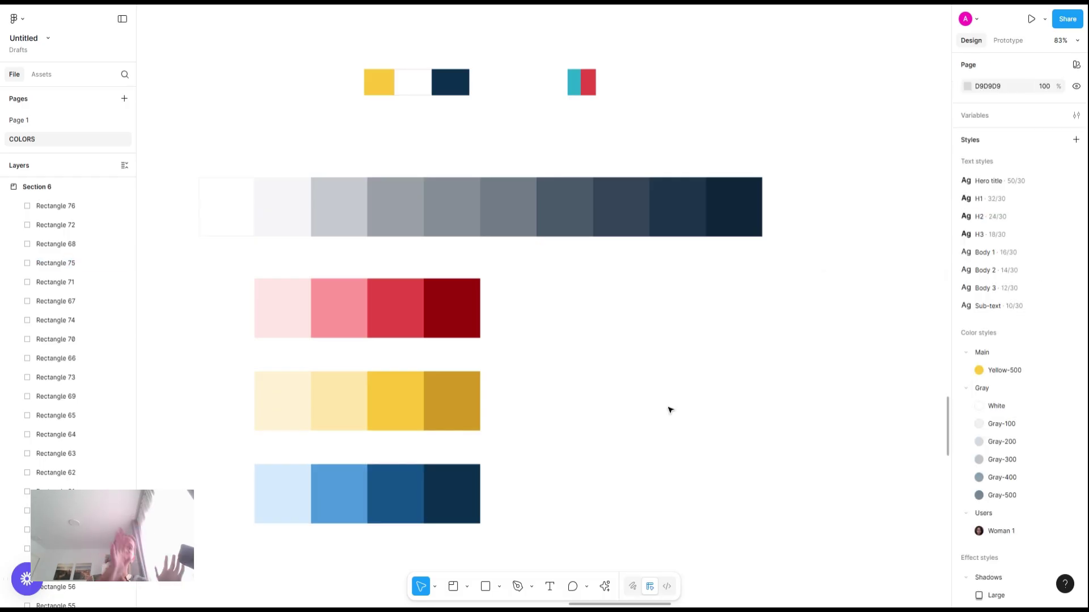
Lighten the second square of the navy row to a brighter sky blue, keeping its hue of 208
left_click(340, 516)
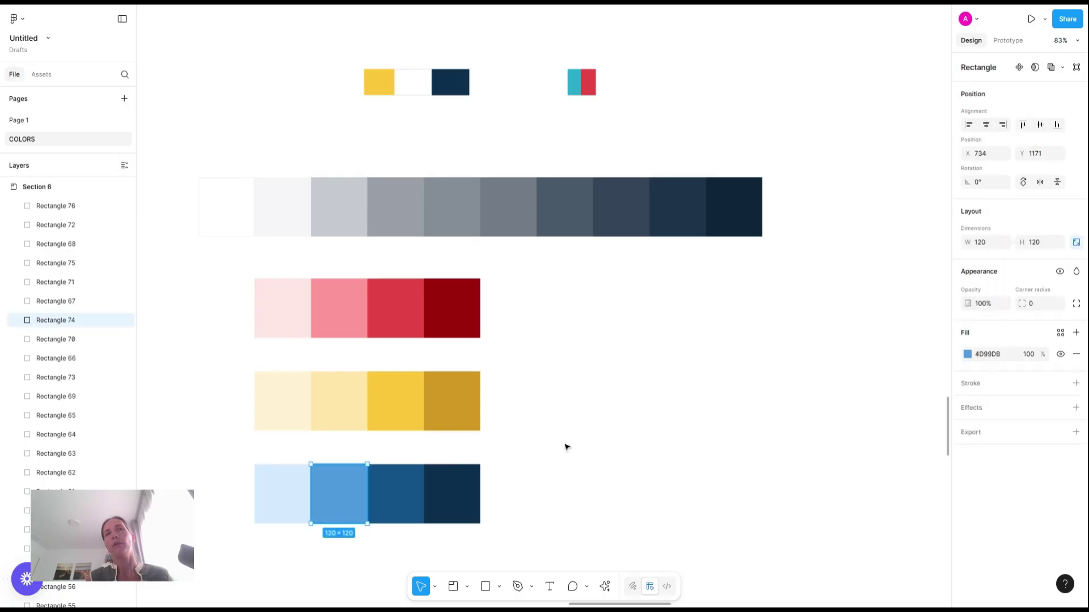
left_click(967, 355)
left_click_drag(888, 342, 899, 352)
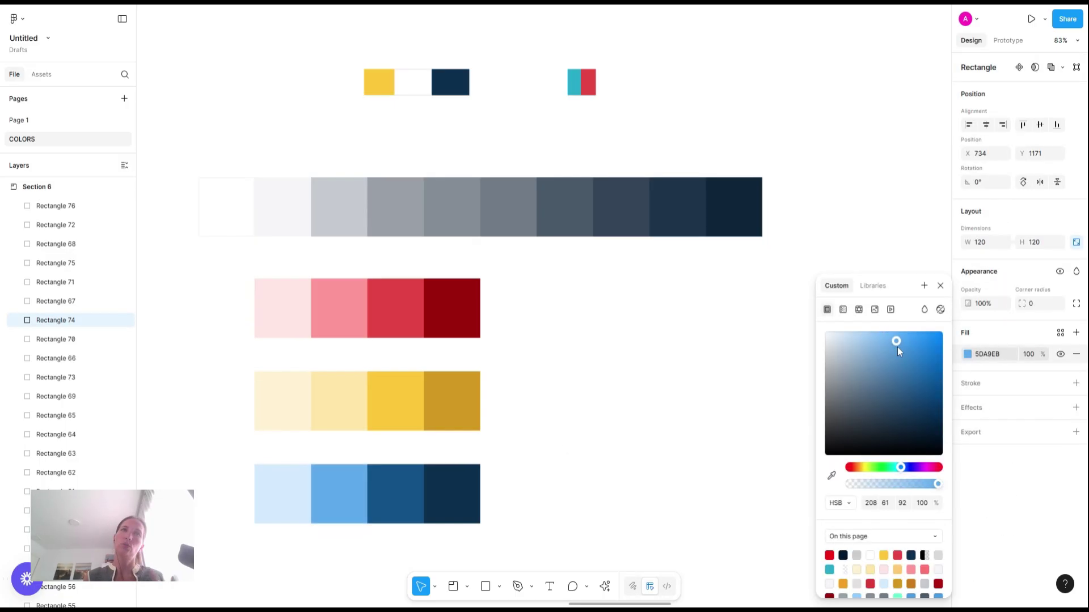
left_click(891, 341)
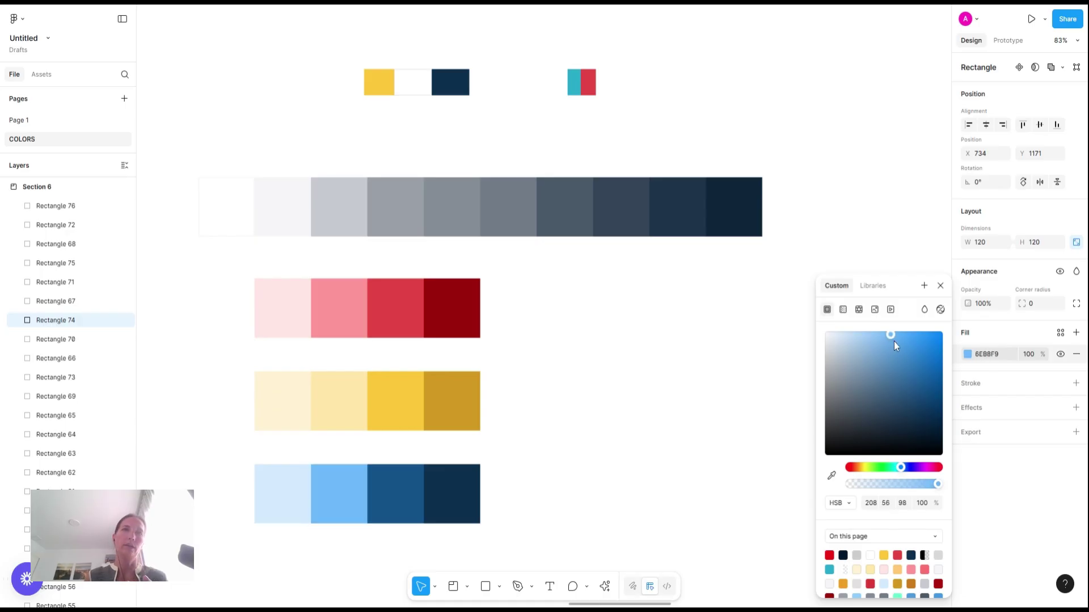
left_click(895, 343)
Lighten the third square of the navy row to 1D619D, with saturation 82 and brightness 62
left_click(393, 500)
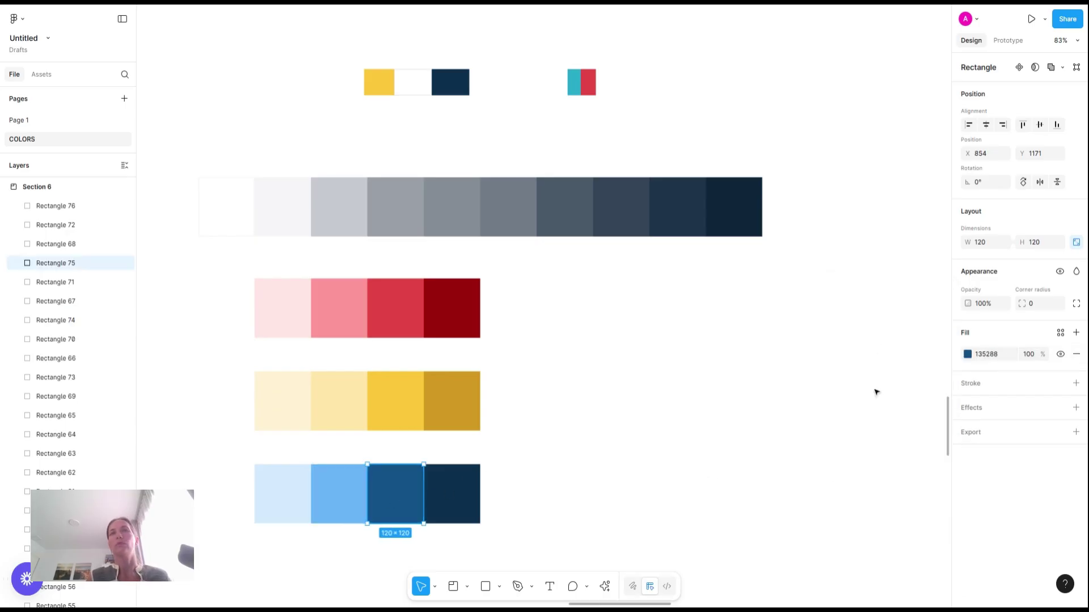
left_click(967, 353)
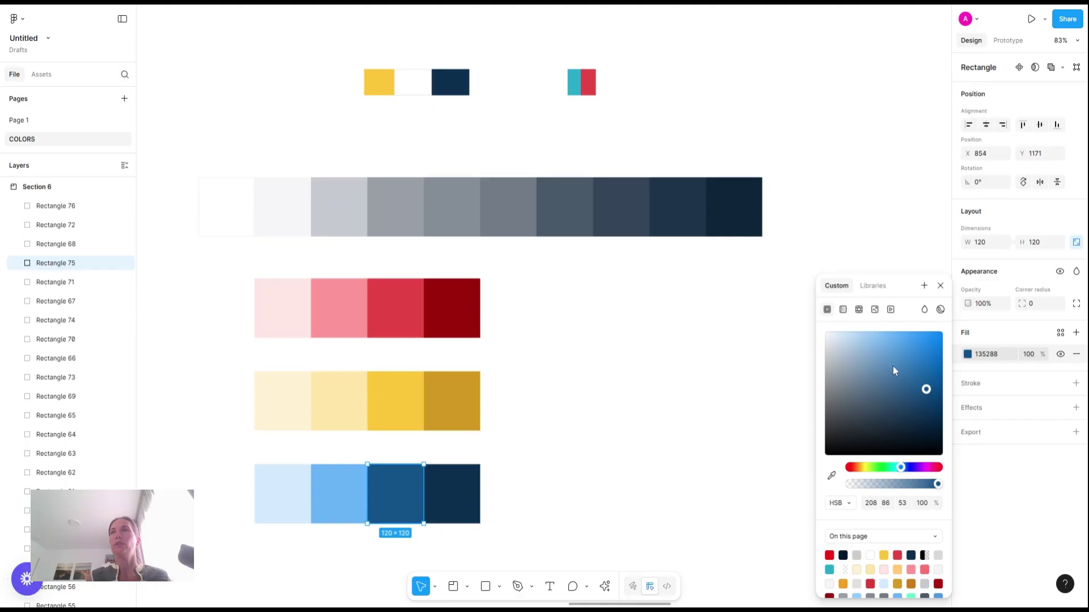
left_click(923, 376)
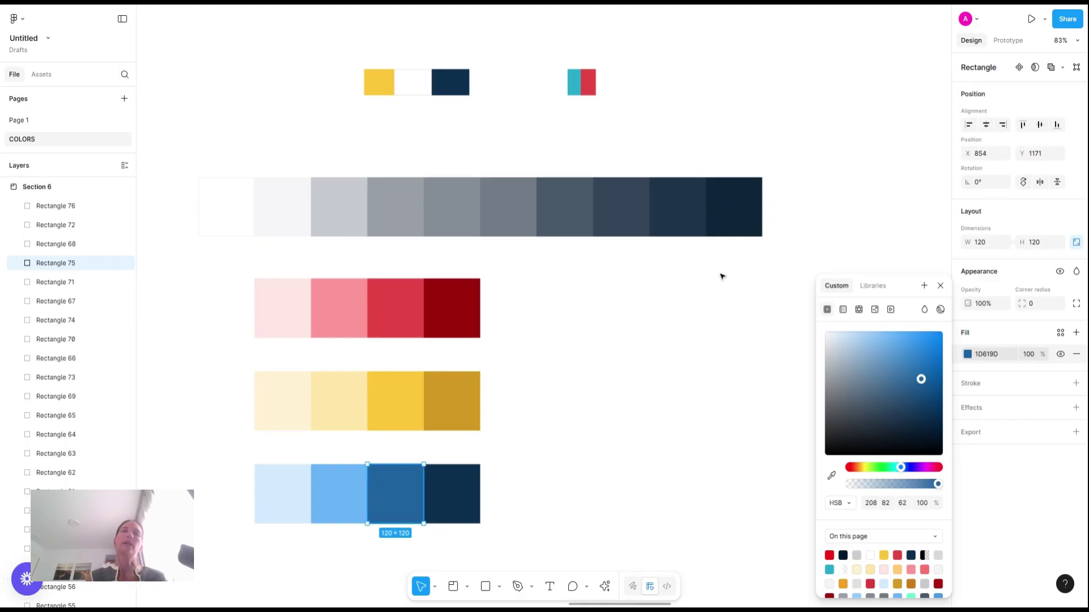
left_click(729, 314)
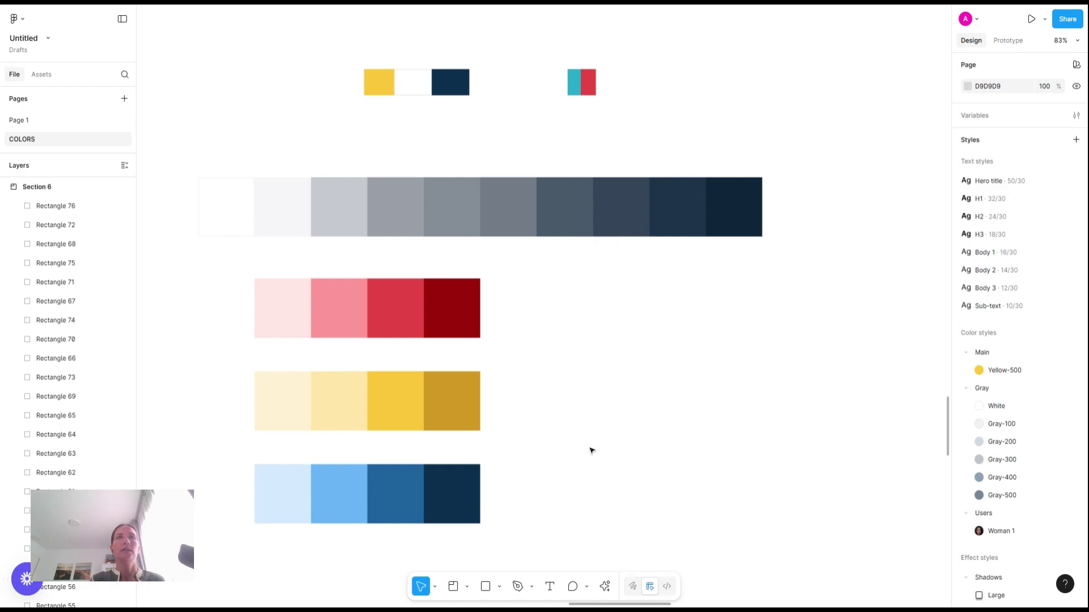
Duplicate the red row beside the navy row, aligned with it, and fill the copy with the light gray F5F6F7
left_click_drag(230, 308, 535, 314)
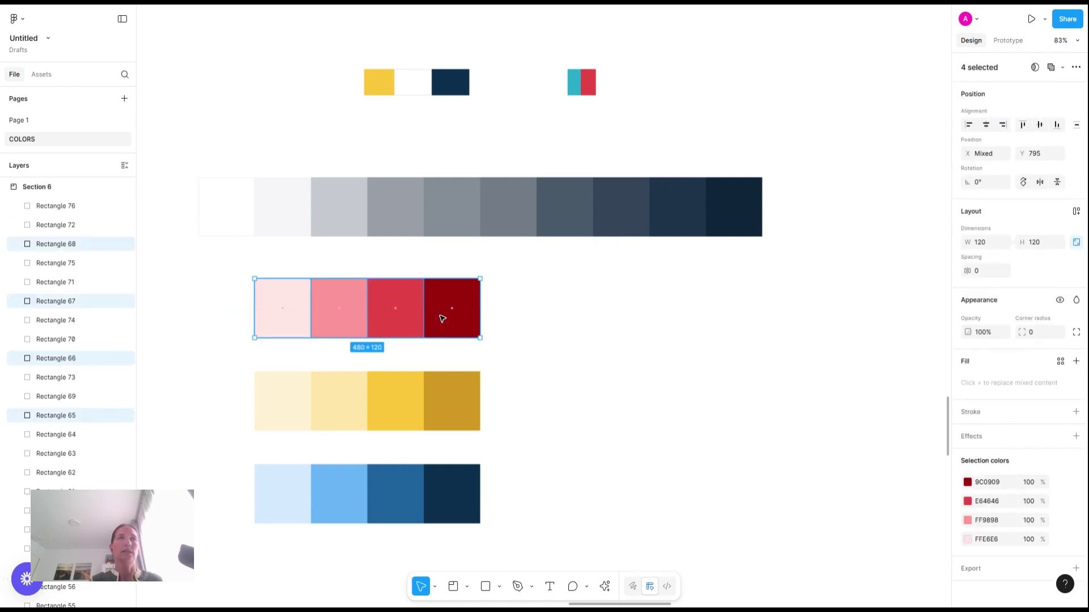
left_click_drag(343, 297, 593, 486)
left_click_drag(570, 291, 587, 480)
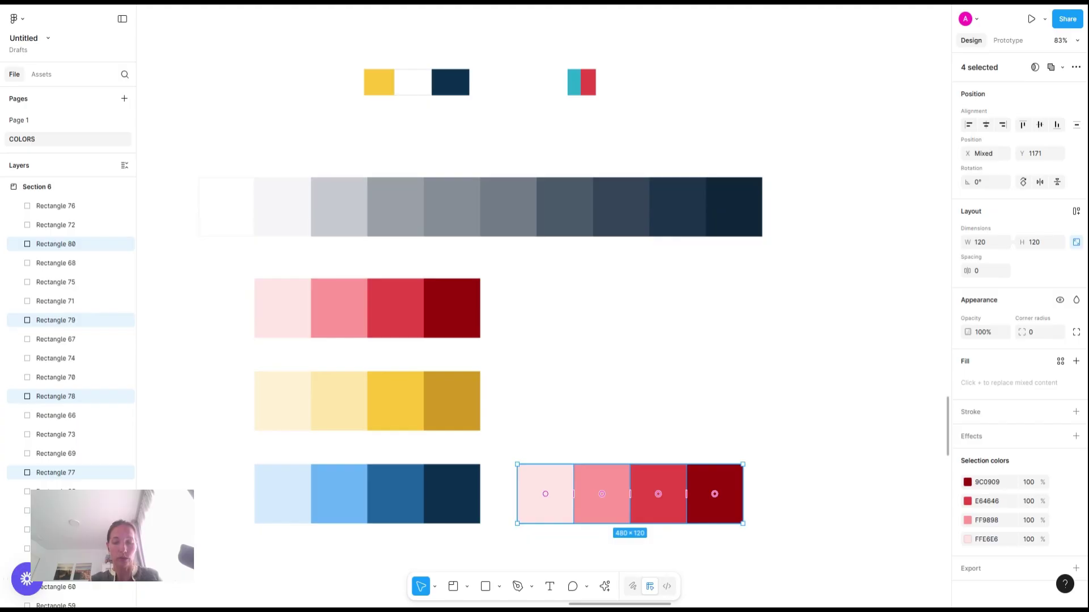
key("i")
left_click(285, 204)
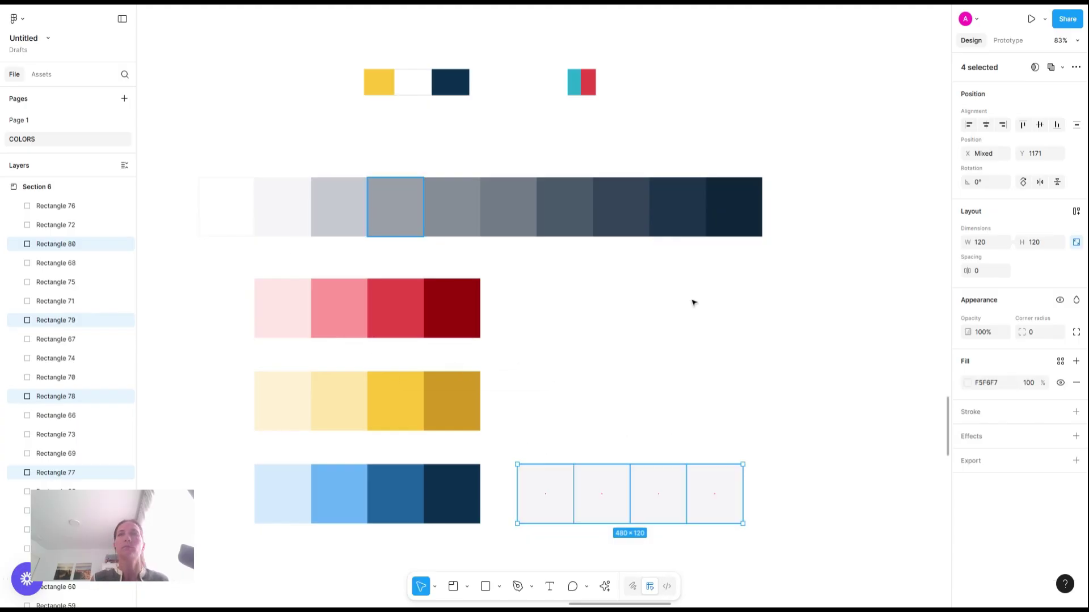
Fill the third square of the new light-gray row with the teal sampled from the logo swatches
left_click(648, 520)
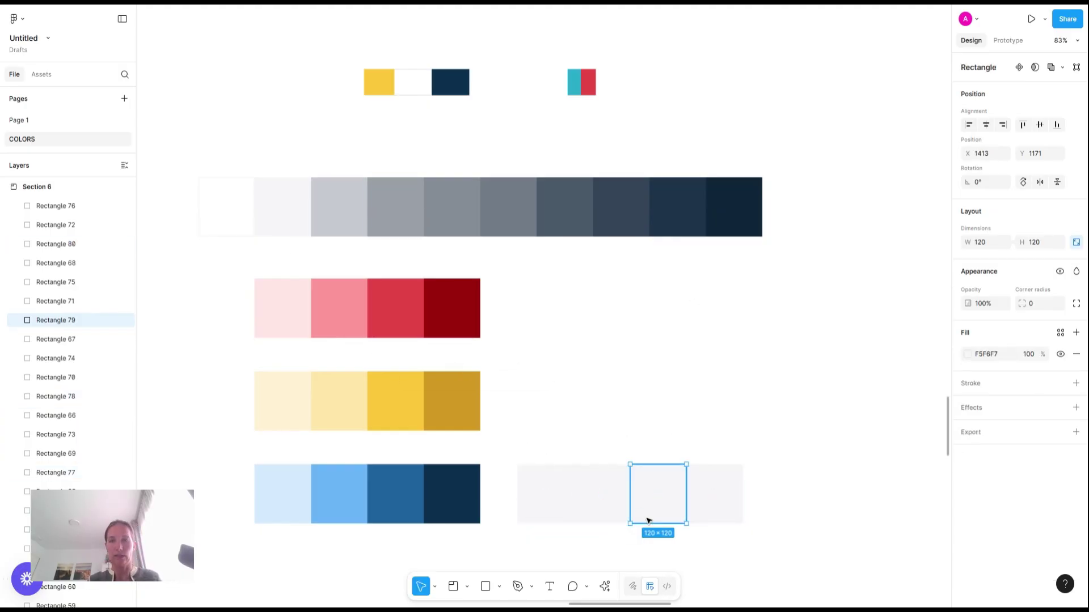
key("i")
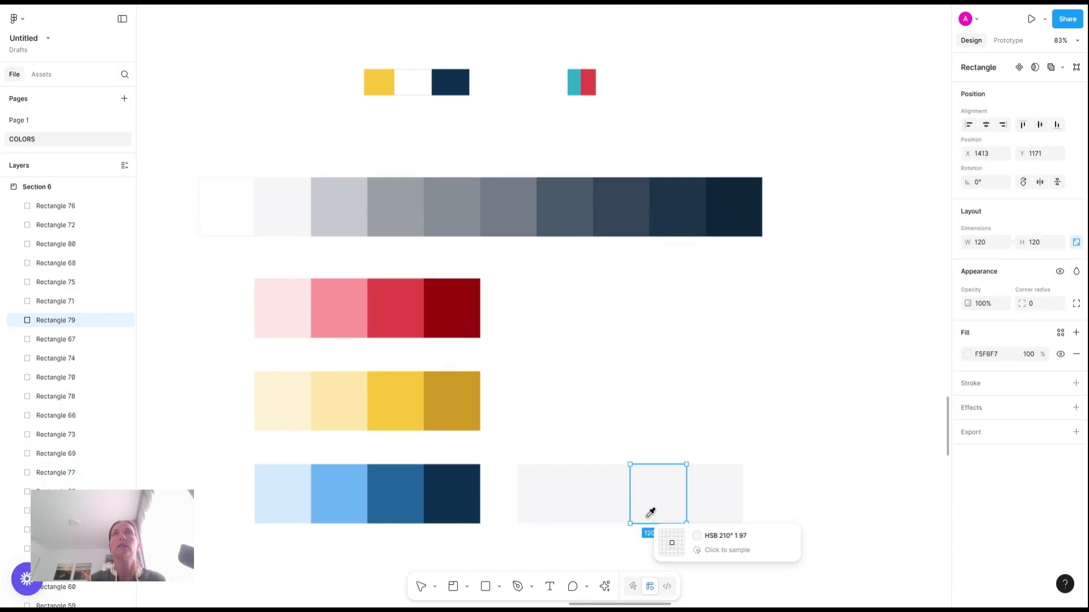
left_click(575, 72)
Set the first square of the teal row to the pale teal DFF9FF, keeping the teal's hue, with saturation 13 and brightness 100
left_click(549, 490)
key("i")
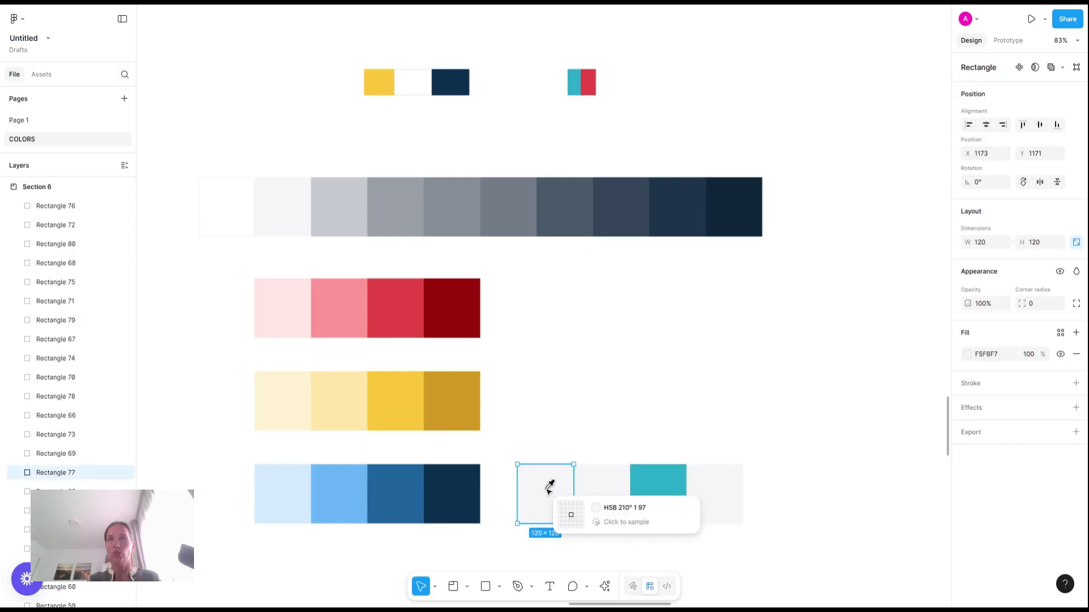
left_click(652, 489)
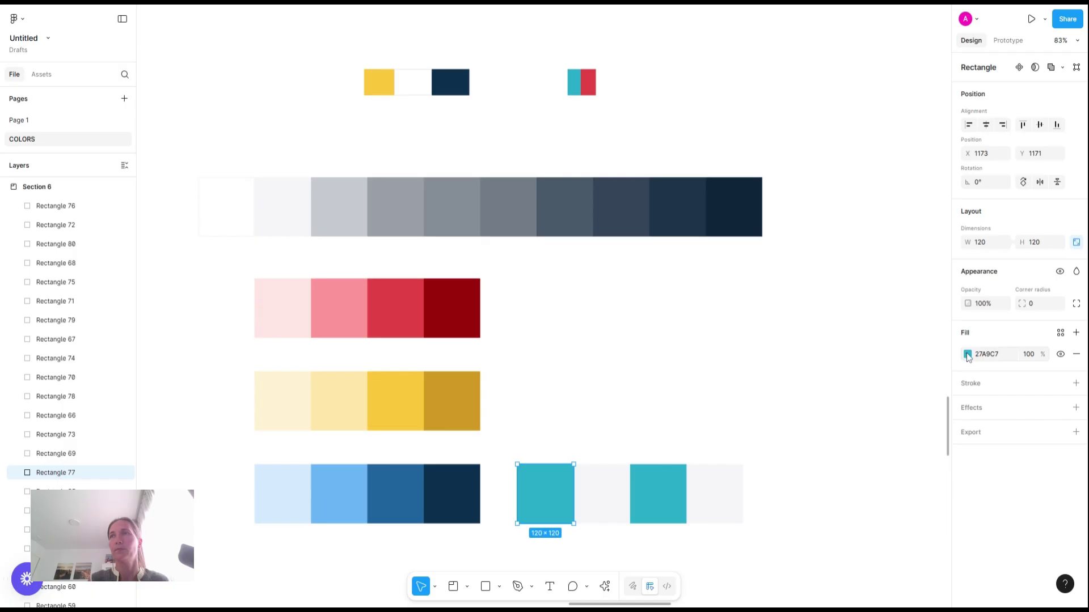
left_click(968, 355)
left_click(837, 334)
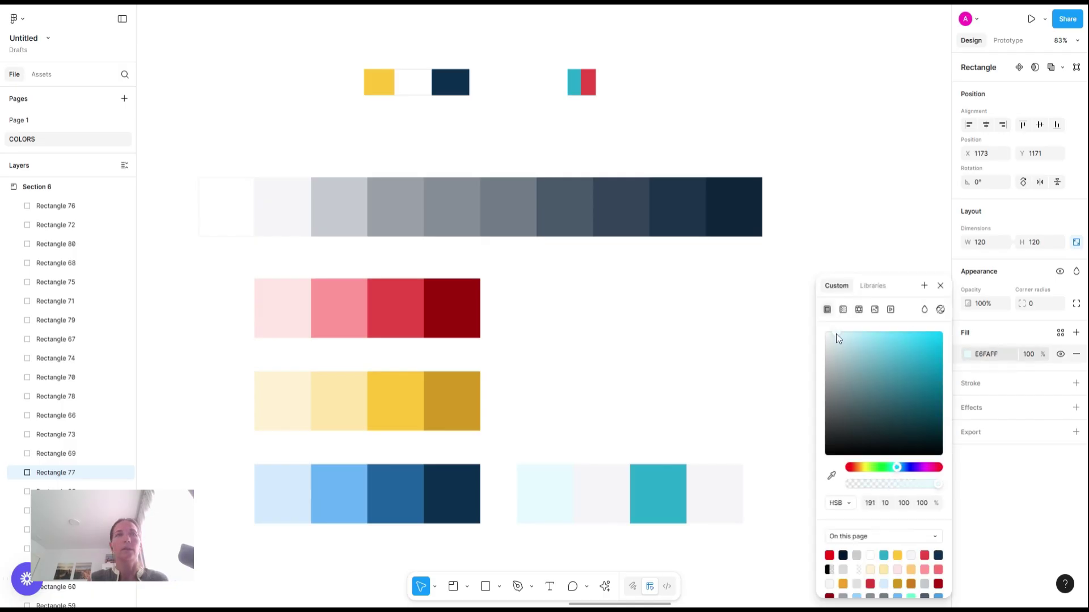
left_click(839, 333)
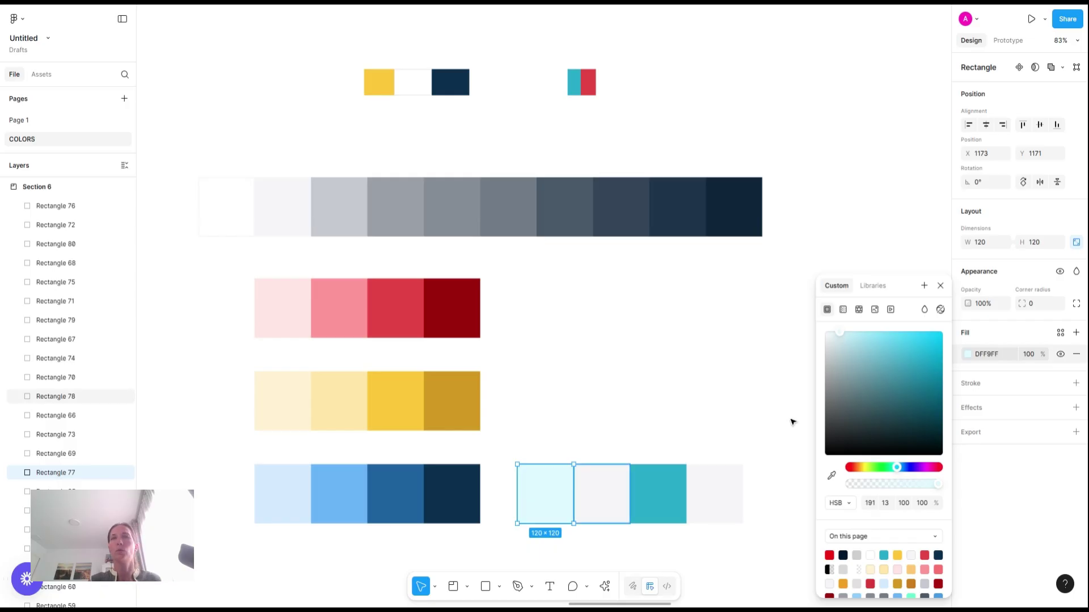
Sample the pale teal into the second square of the teal row and deepen it to 96E2F4, with saturation 38 and brightness 96
left_click(592, 497)
key("i")
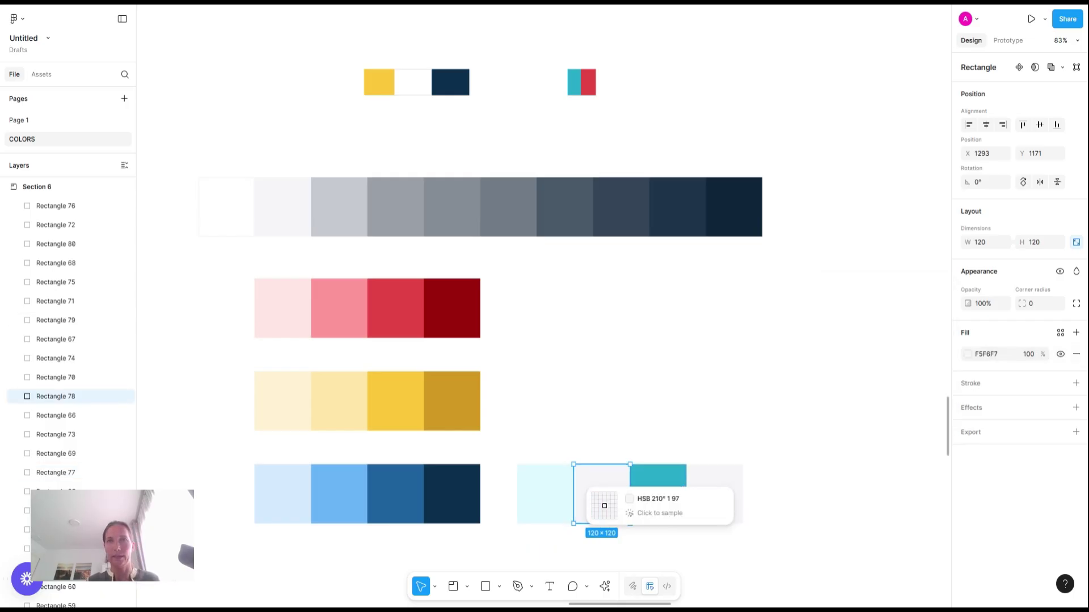
left_click(556, 486)
left_click(967, 354)
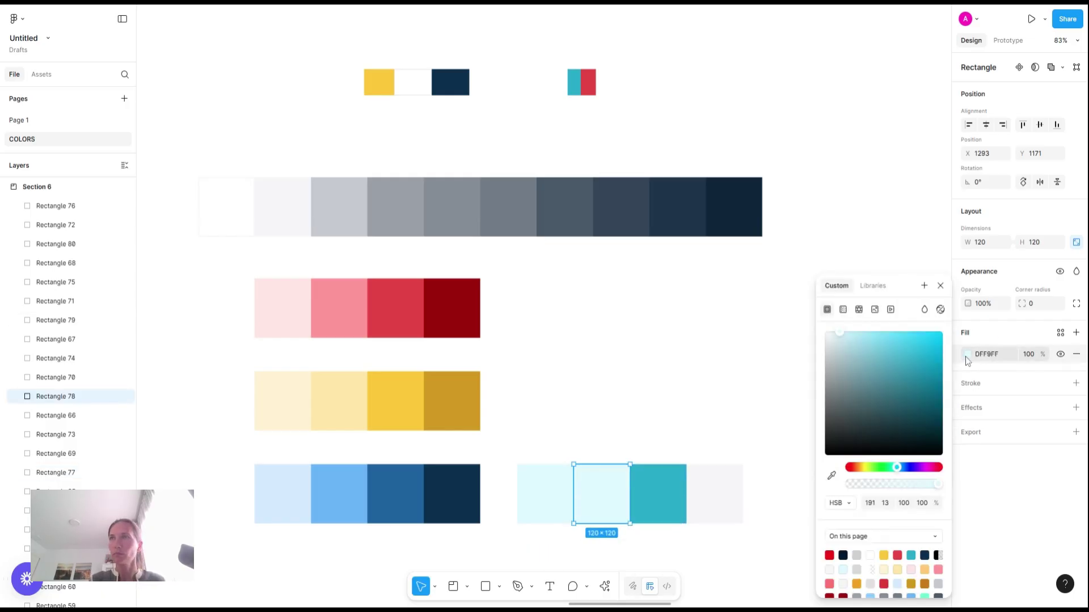
left_click(872, 342)
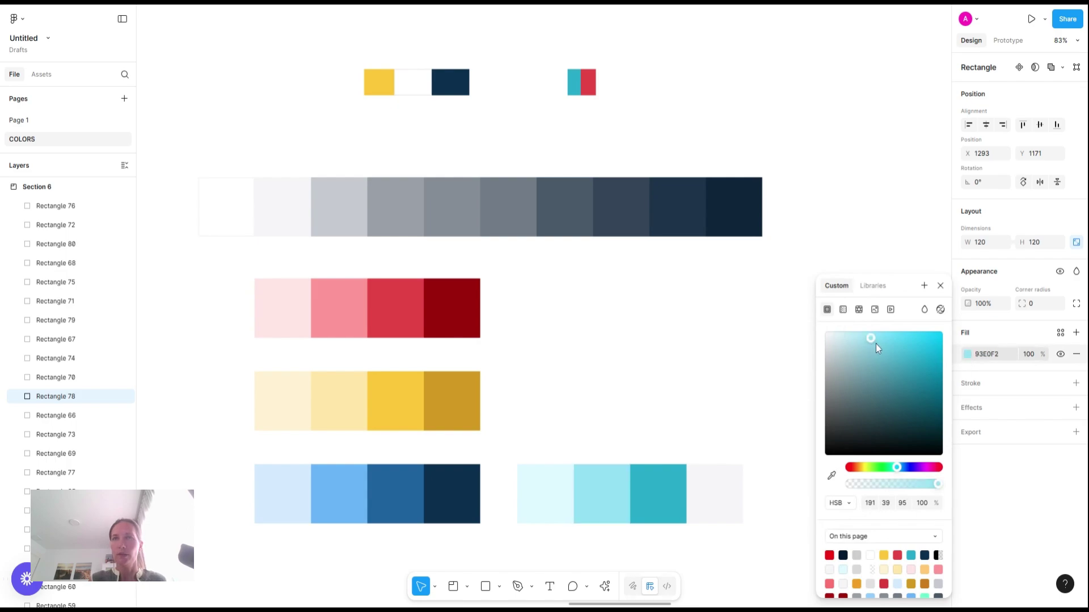
left_click(875, 343)
left_click(882, 345)
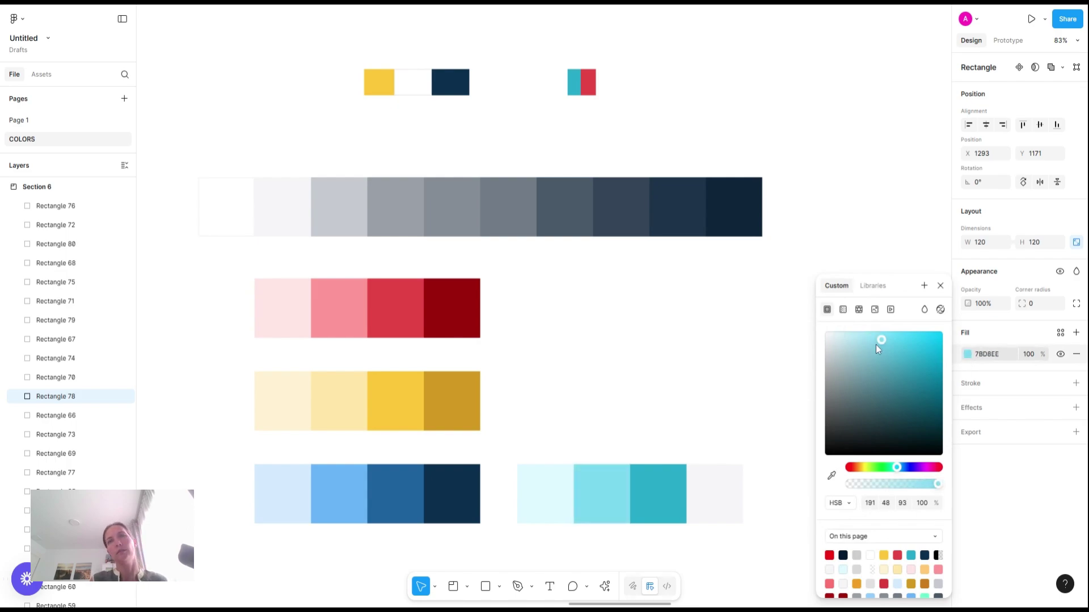
left_click(873, 344)
left_click(871, 343)
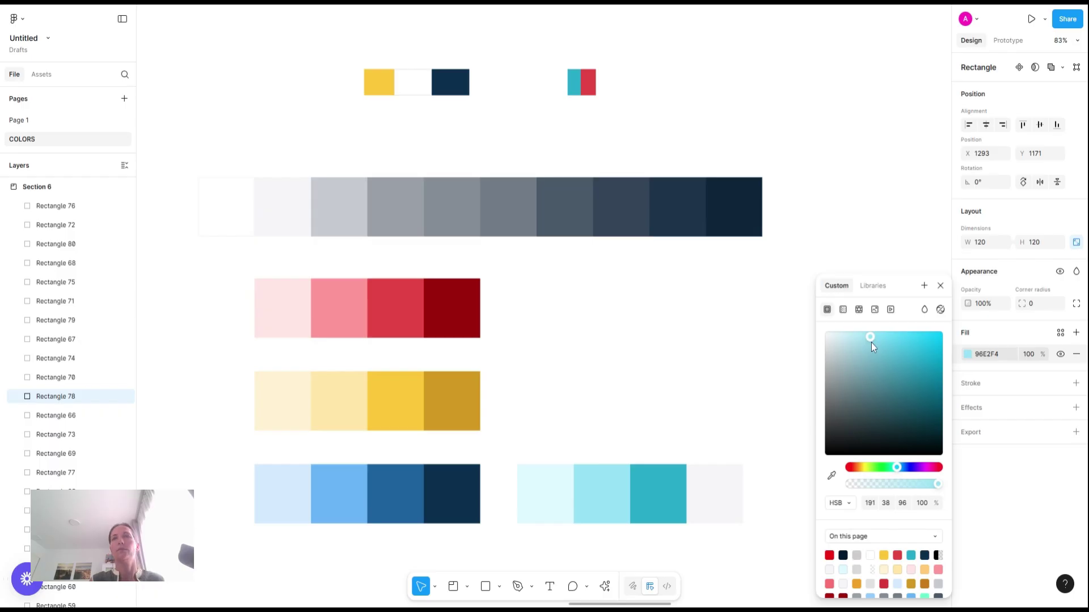
Fill the fourth square of the teal row with the third square's teal, darkened to 0D849F with saturation 92 and brightness 63
left_click(723, 504)
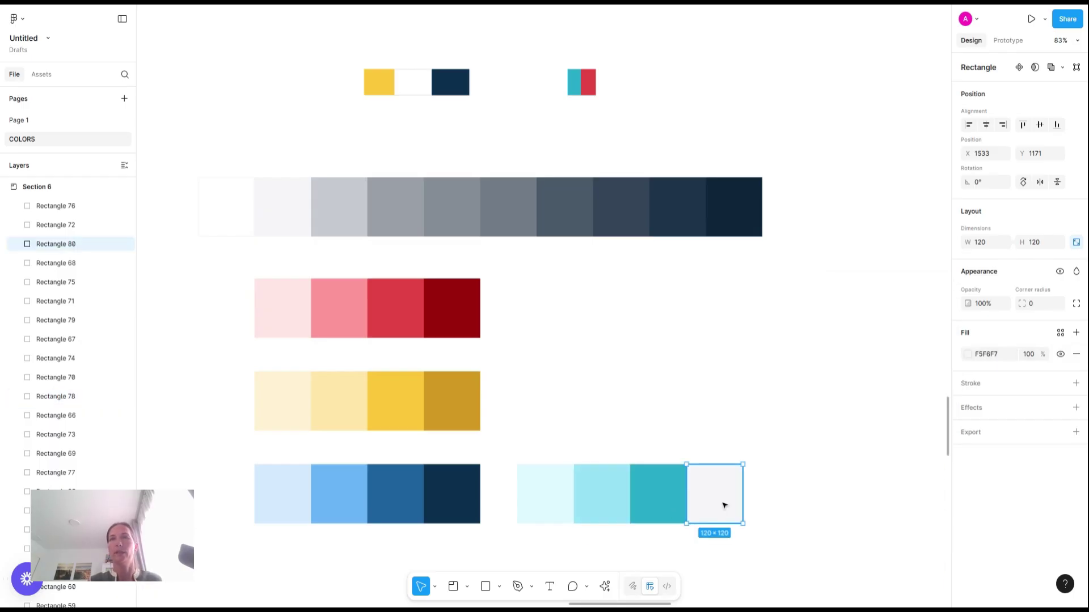
key("ctrl+v")
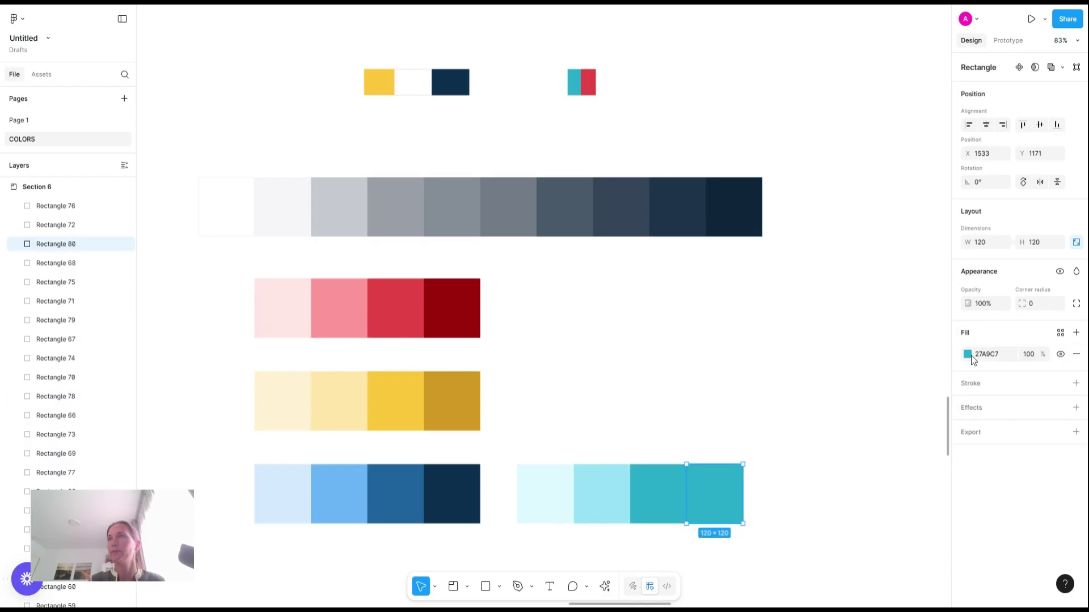
left_click(968, 354)
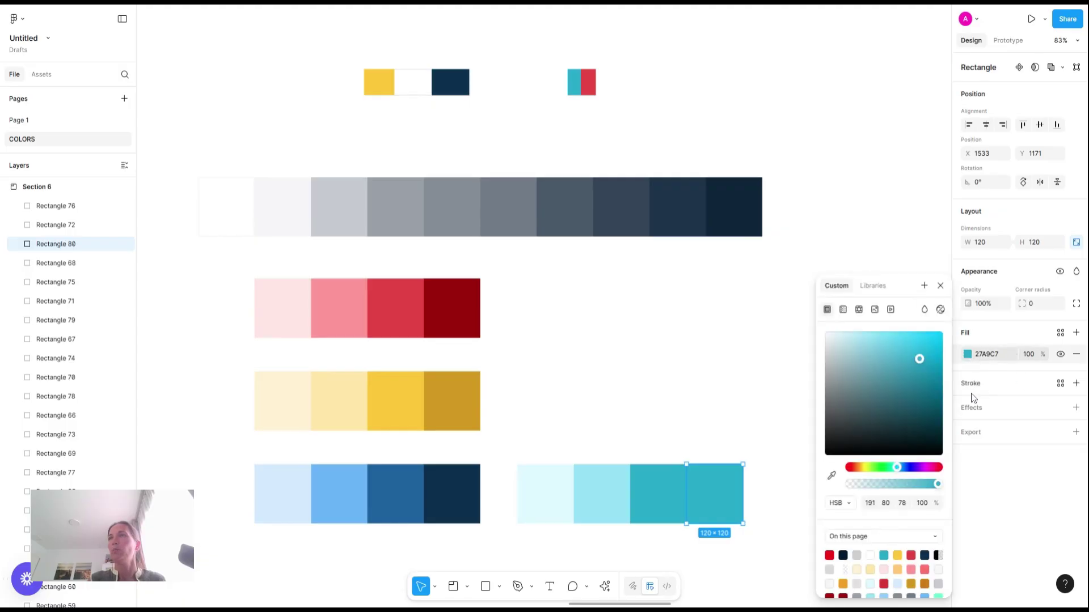
left_click(932, 384)
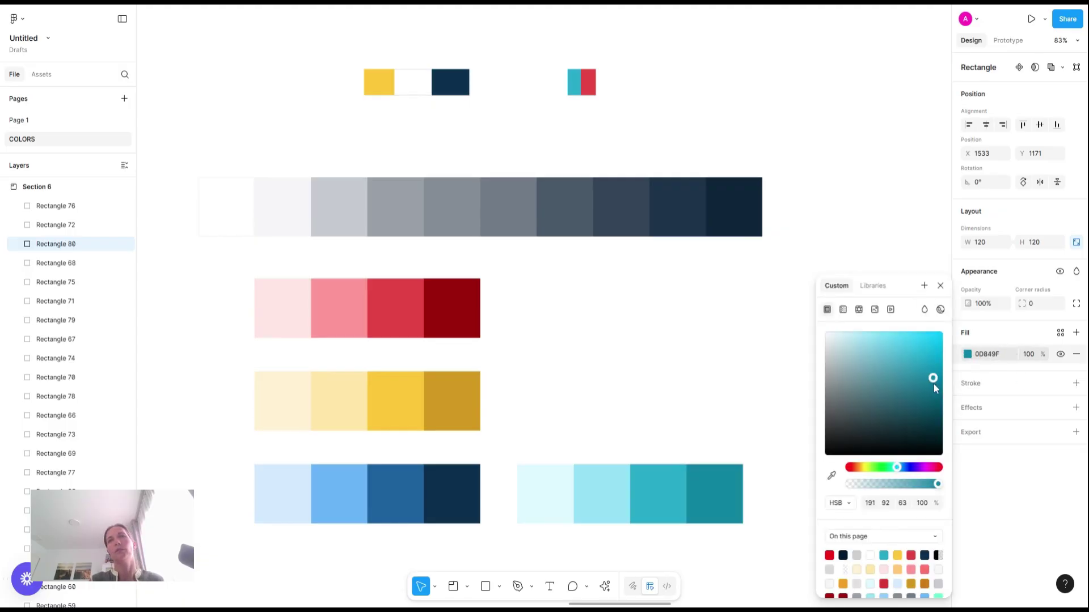
left_click(681, 379)
Move the four teal squares directly below the navy row, aligned with its edges and matching the spacing between rows
scroll(681, 379, "down", 3)
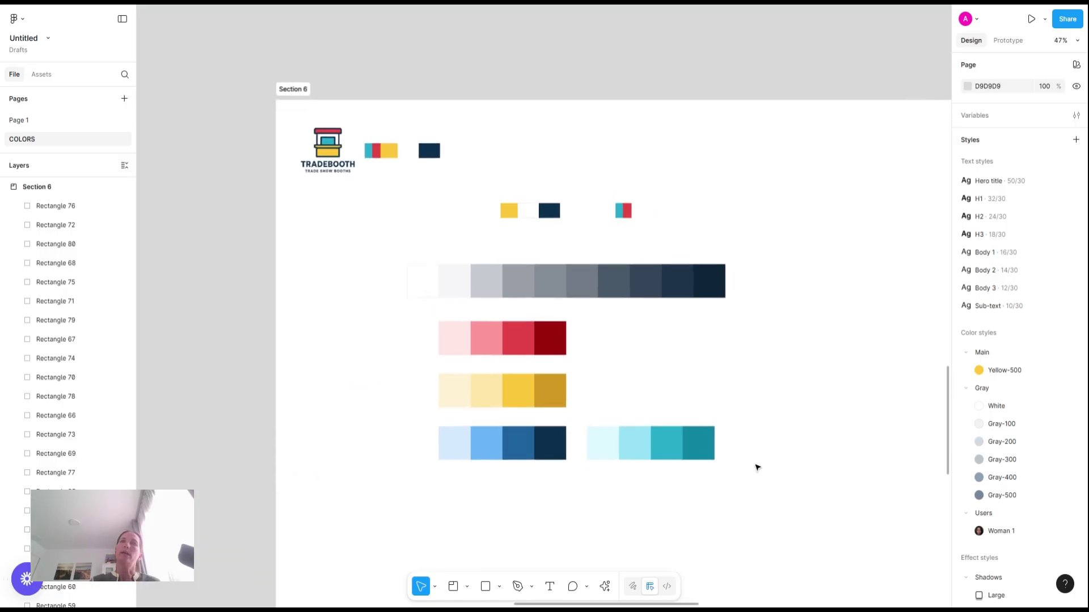
left_click_drag(762, 492, 586, 427)
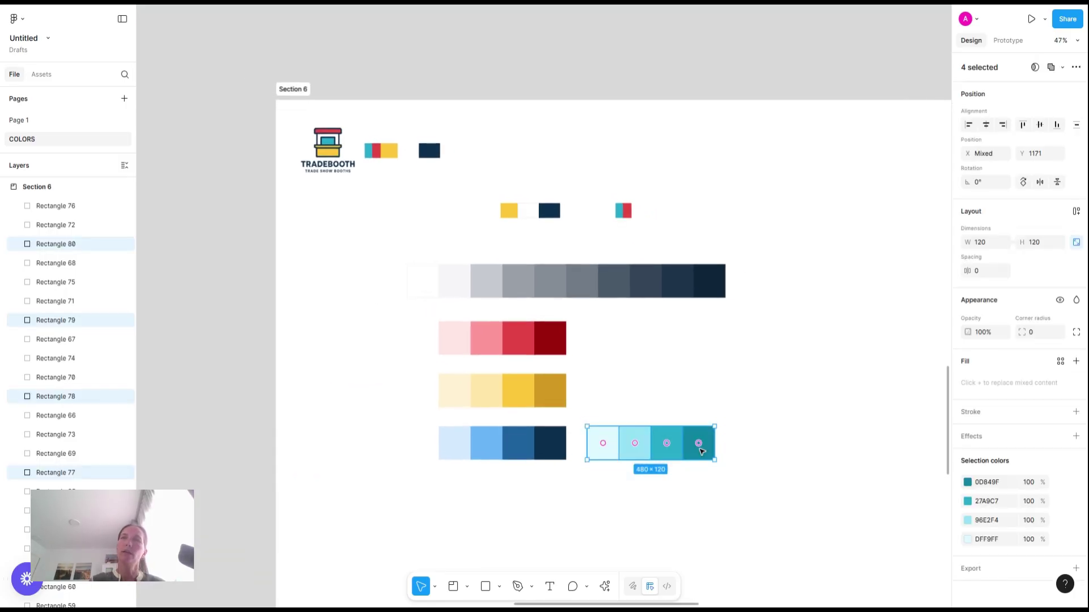
left_click_drag(682, 459, 533, 508)
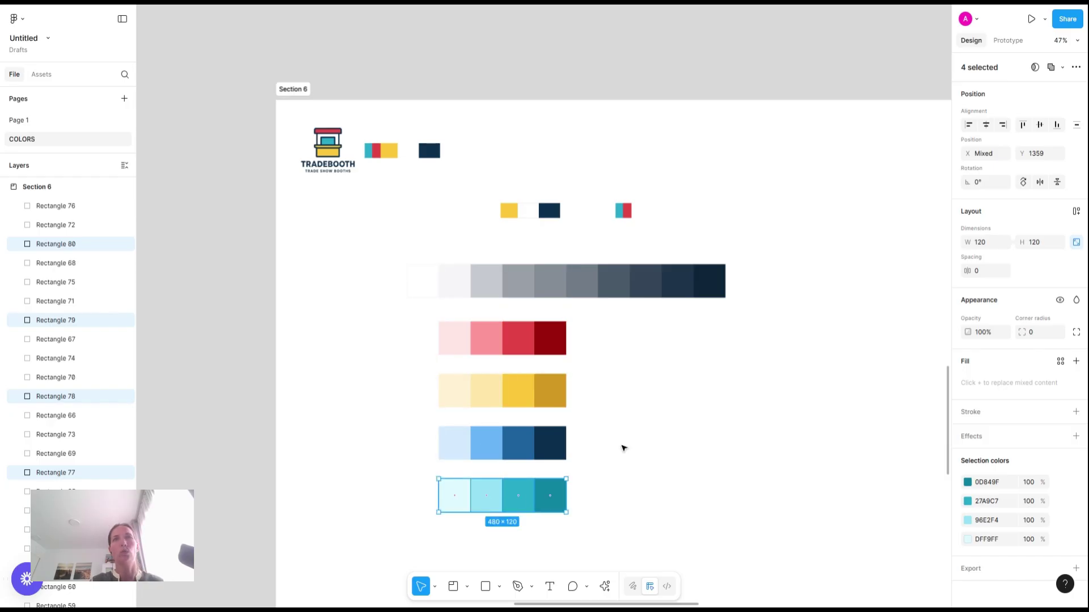
left_click(624, 448)
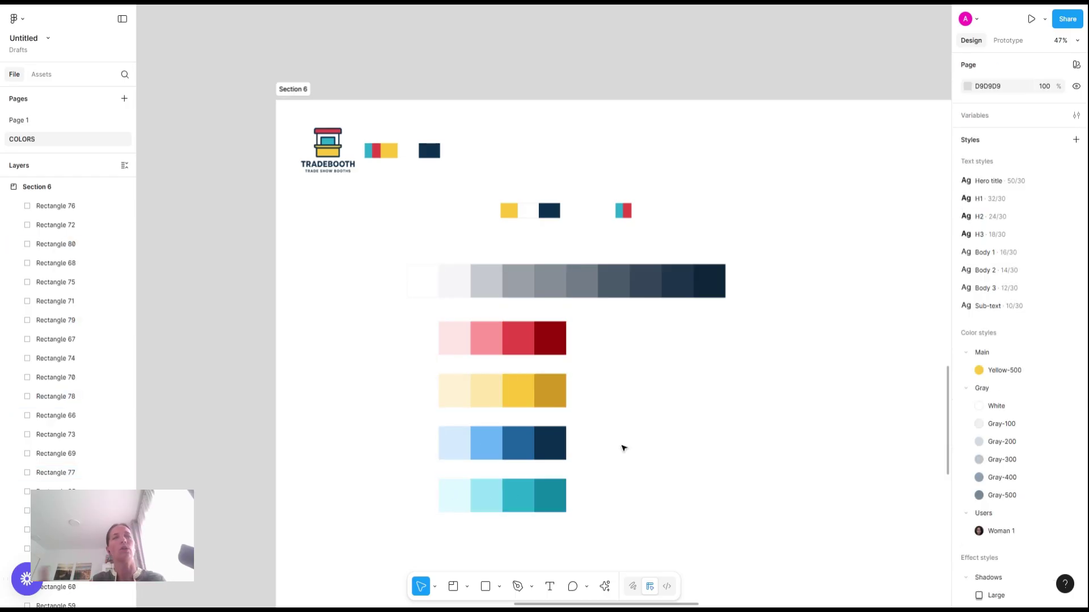
scroll(559, 458, "up", 5, "ctrl")
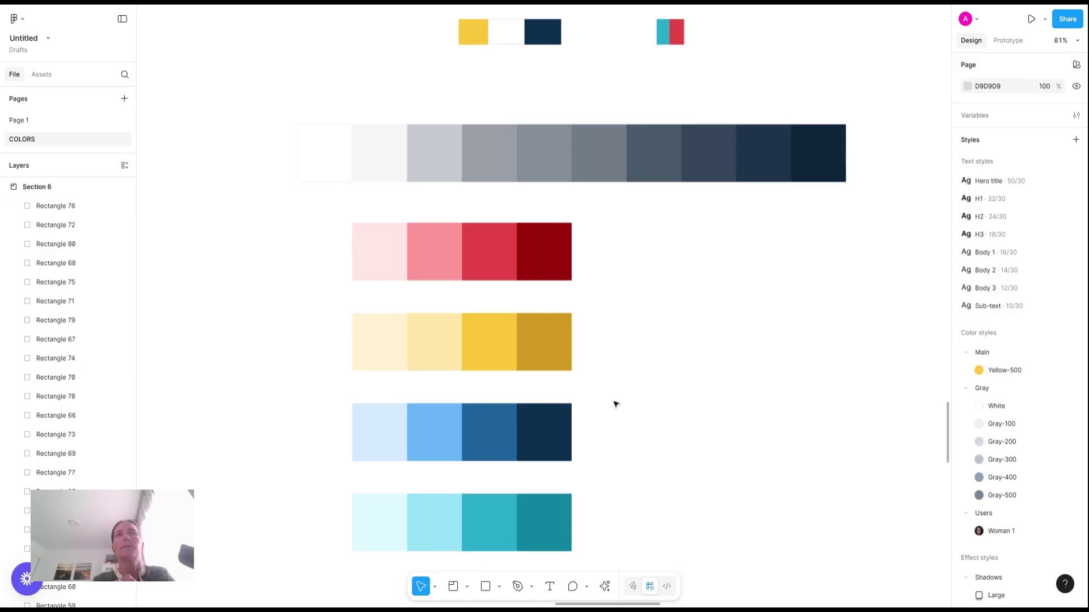
scroll(616, 404, "down", 5)
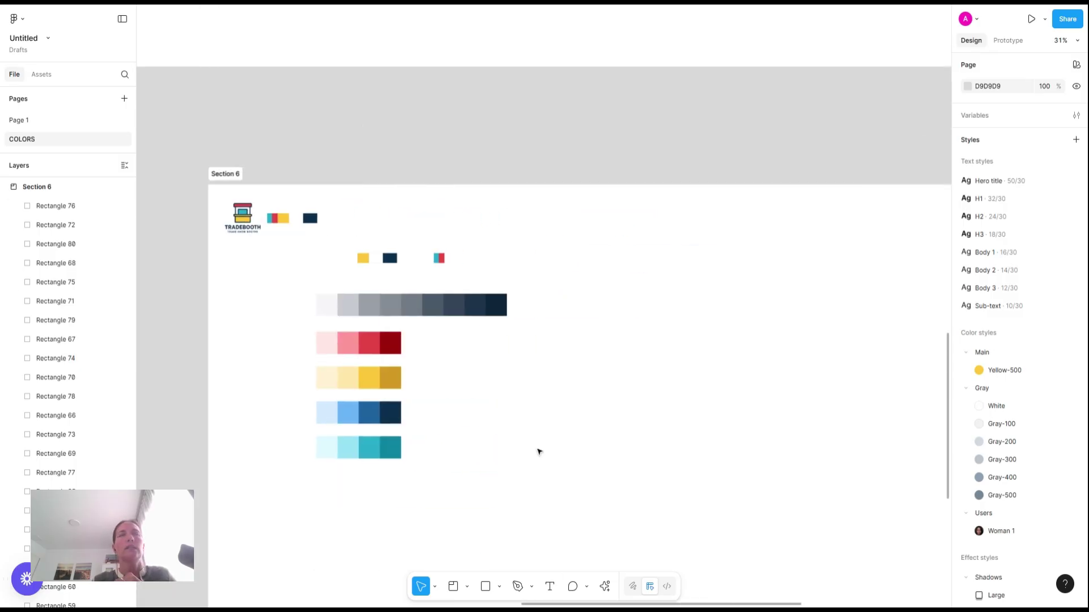
scroll(478, 451, "up", 1)
scroll(478, 451, "up", 1)
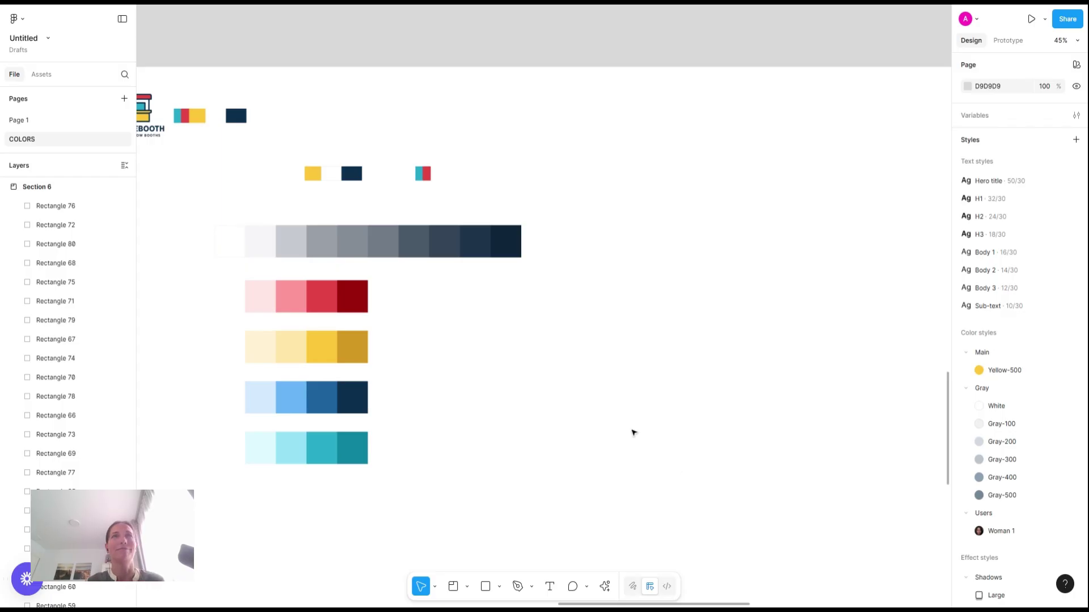
scroll(634, 434, "up", 1)
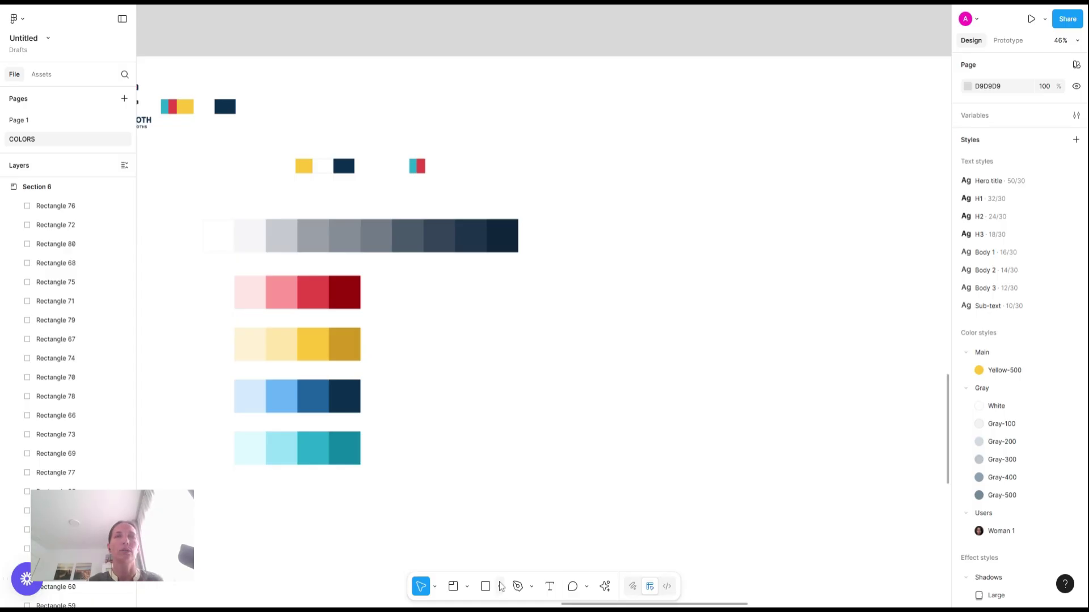
Add a text label reading "Color name" in the empty area beside the colour rows, at font size 80
left_click(549, 590)
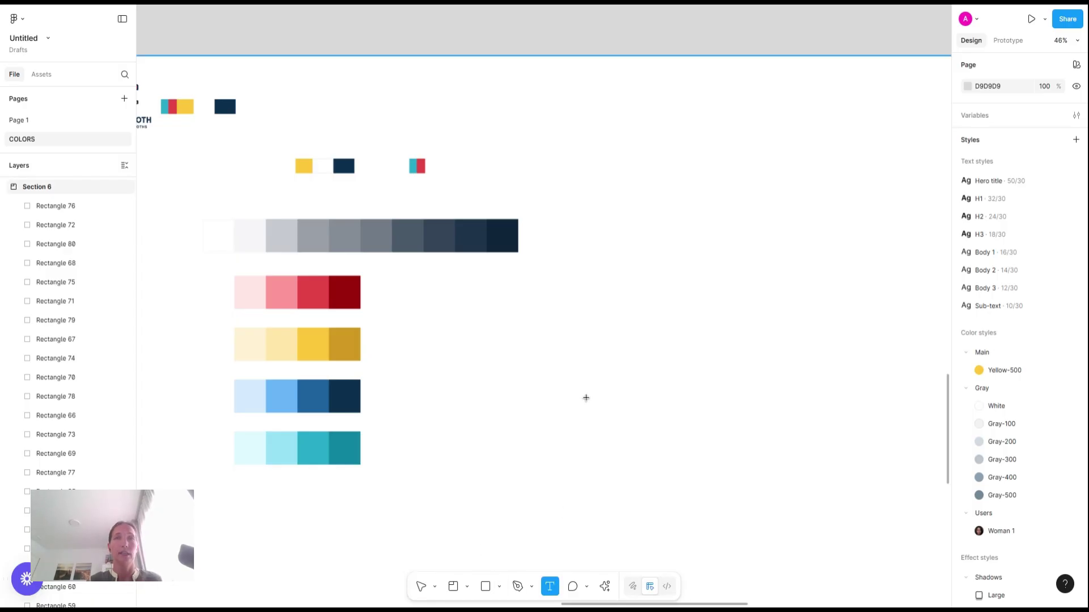
left_click(587, 399)
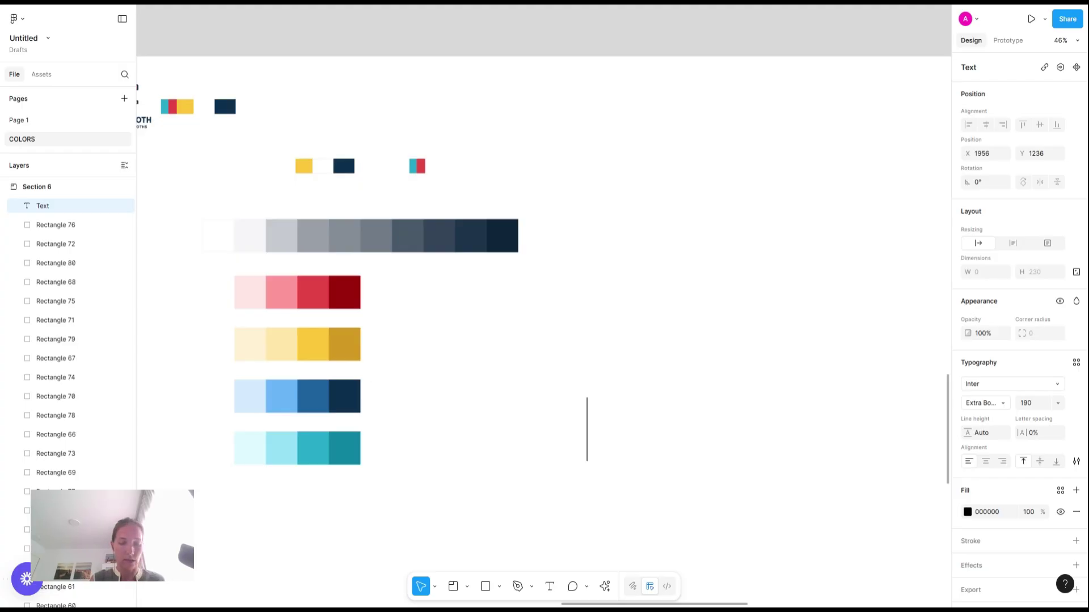
type("Color name")
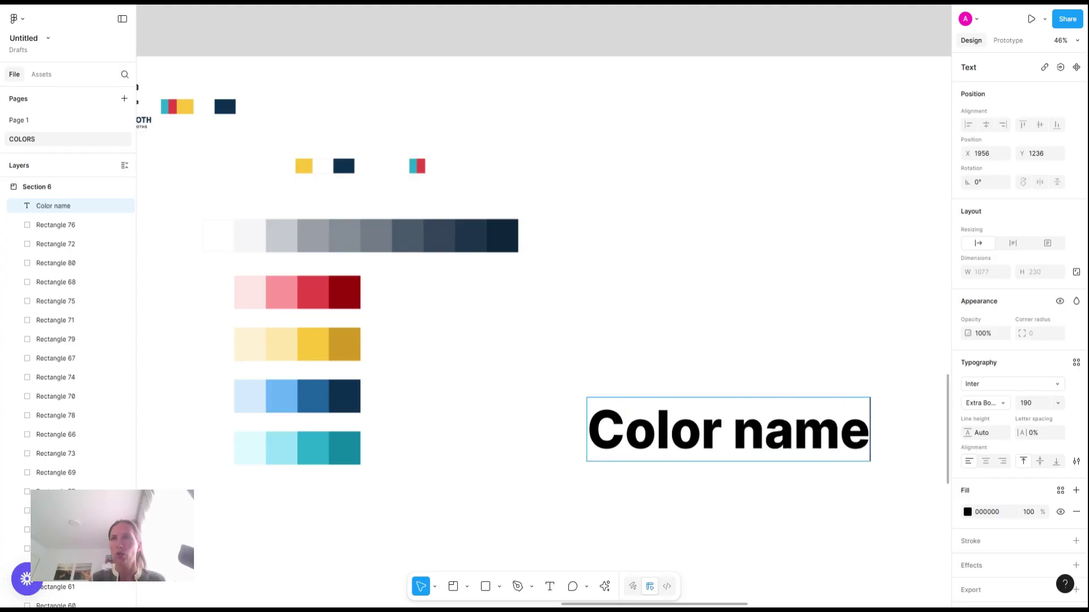
key("ctrl+a")
left_click(1034, 405)
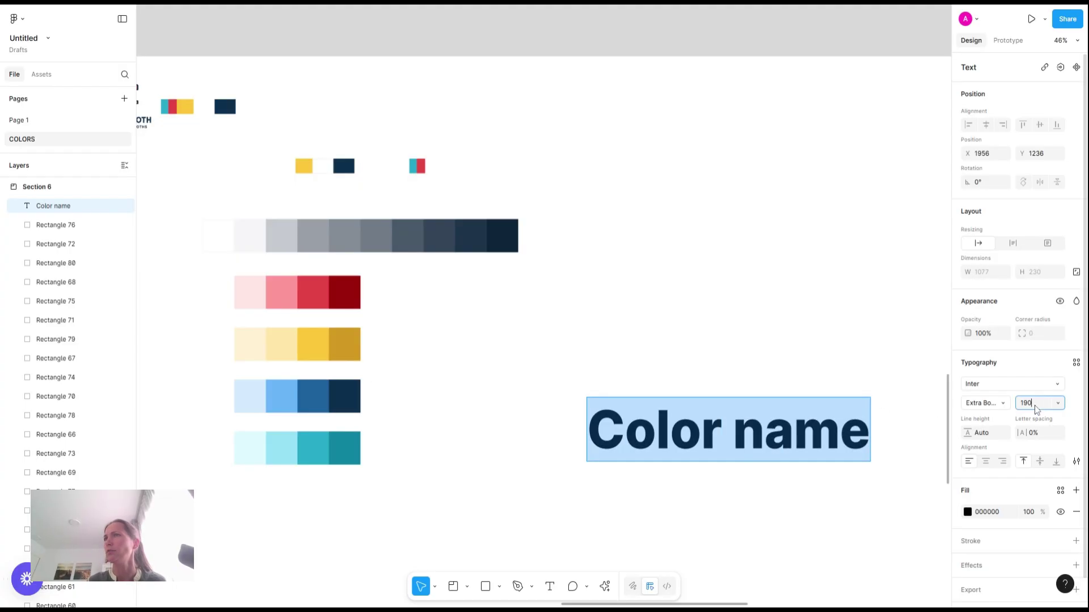
type("80")
key("Return")
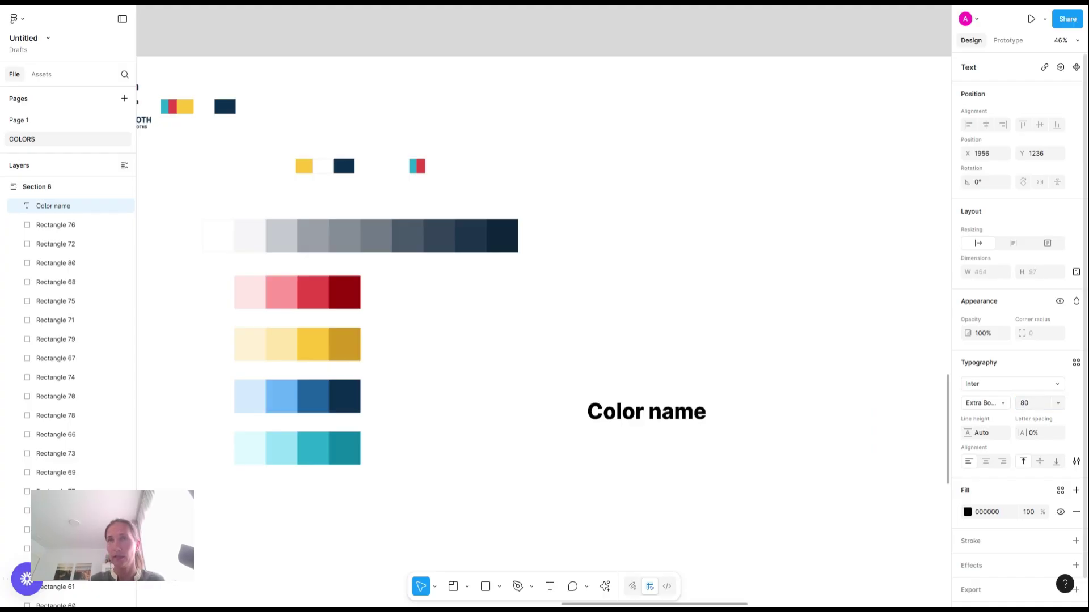
Reduce the "Color name" label's font size to 30 and set its weight to Medium
left_click(1031, 404)
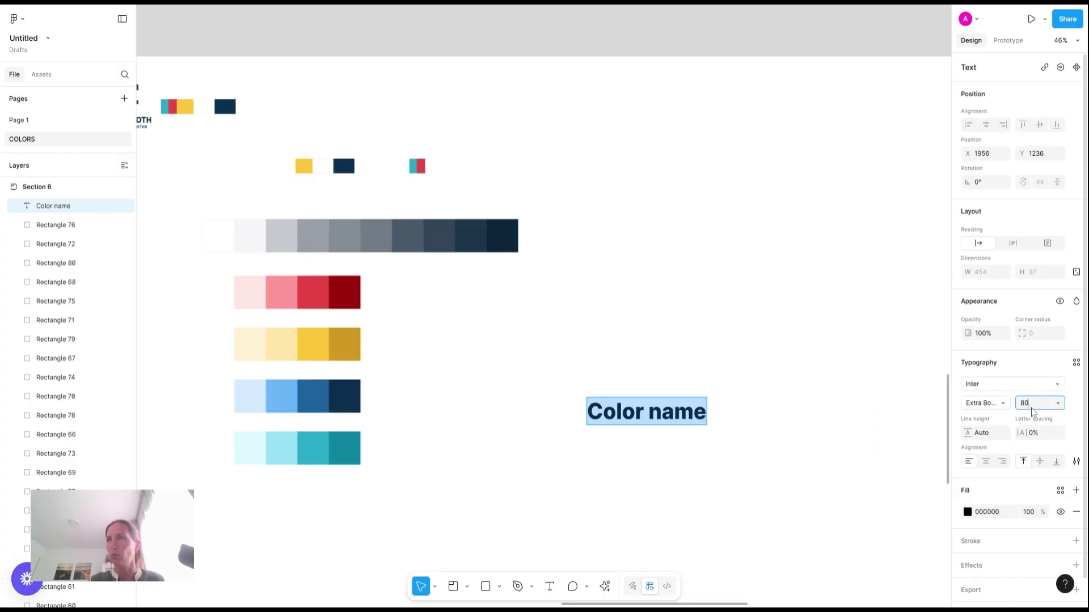
key("shift+Down")
key("shift+Down")
key("shift+Down")
key("shift+Down")
key("shift+Down")
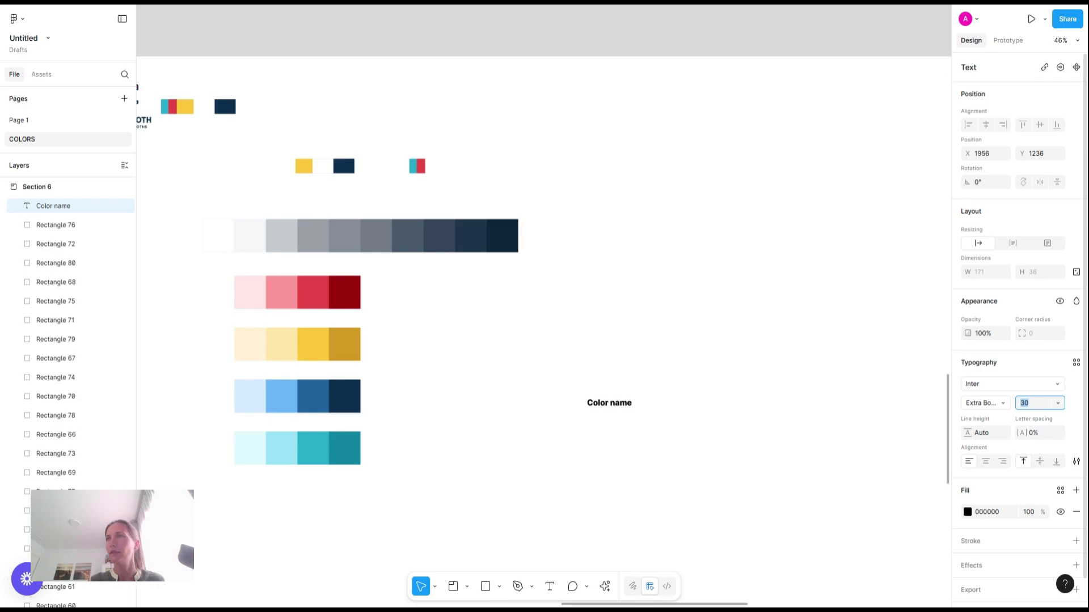
left_click(1001, 406)
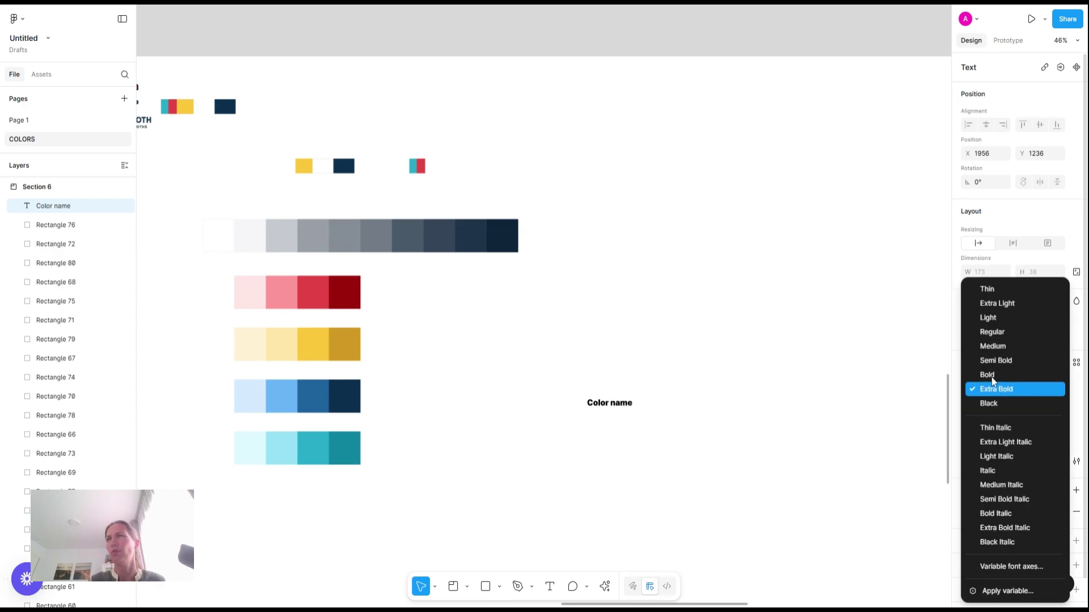
left_click(1001, 349)
left_click(611, 406)
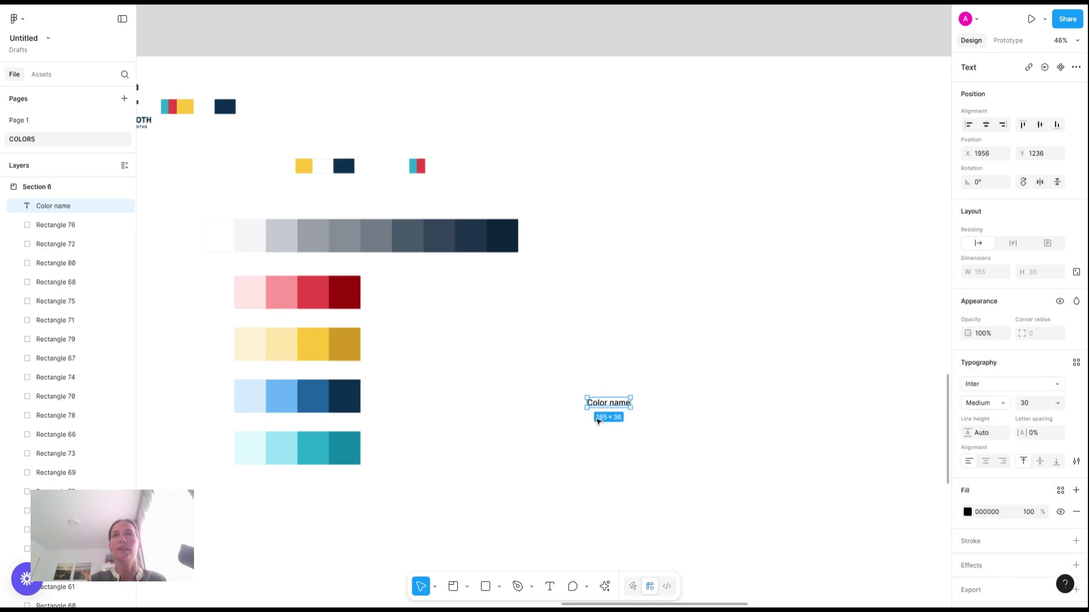
Place the "Color name" label beside the gray scale, with a copy directly below it reading "#Value"
left_click_drag(613, 408, 664, 251)
double_click(664, 250)
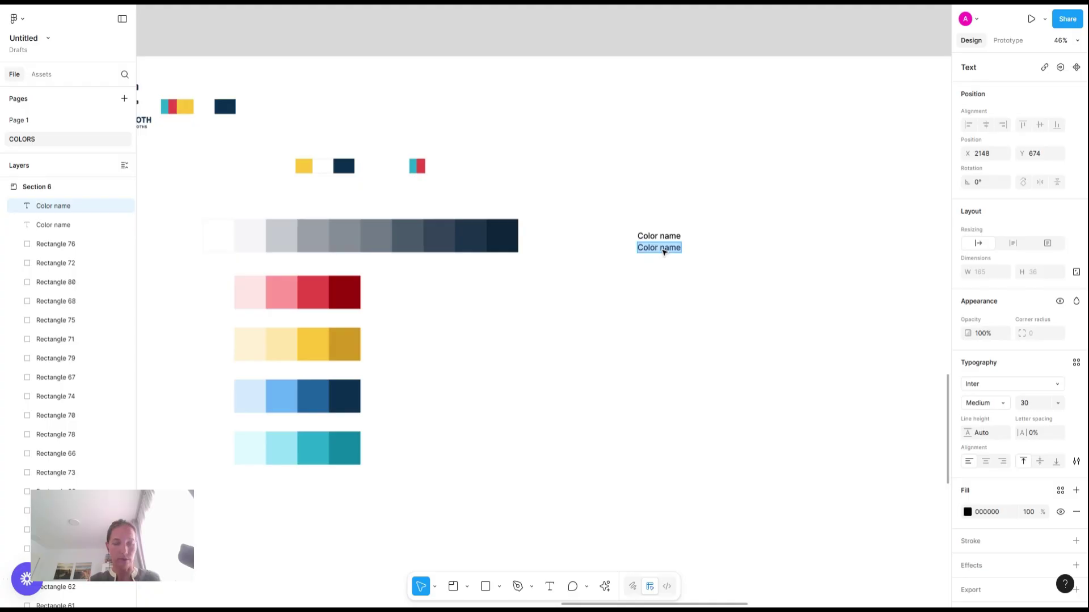
type("Value")
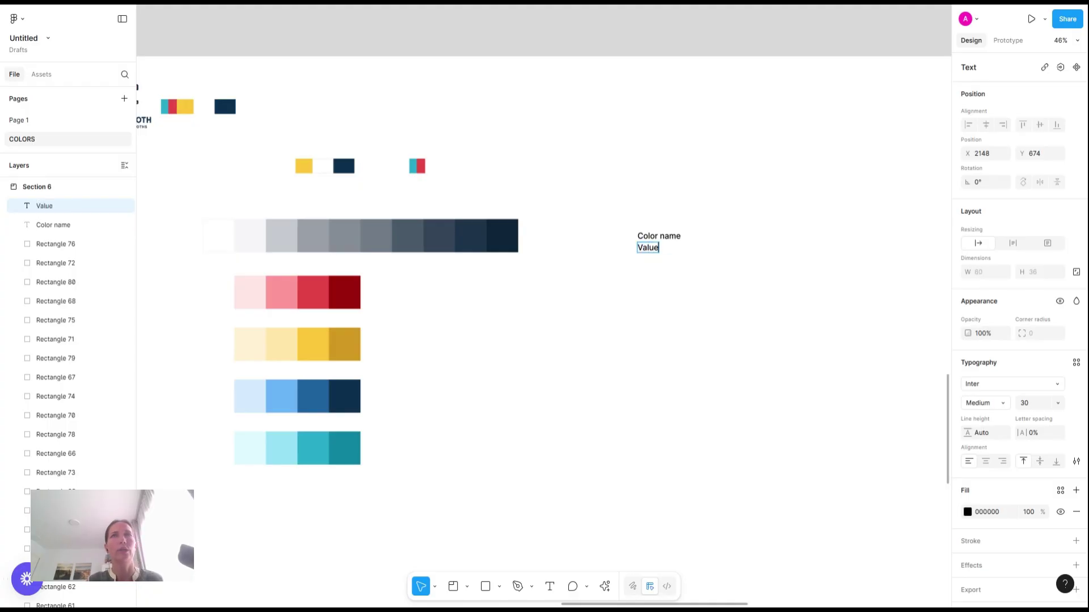
key("ctrl+a")
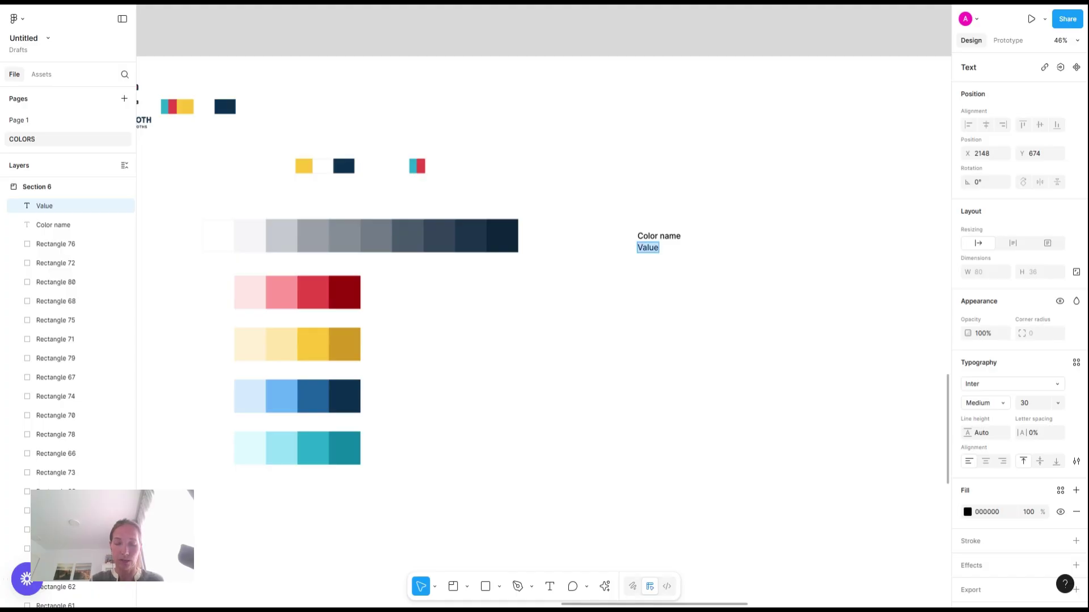
key("Left")
type("#")
key("Escape")
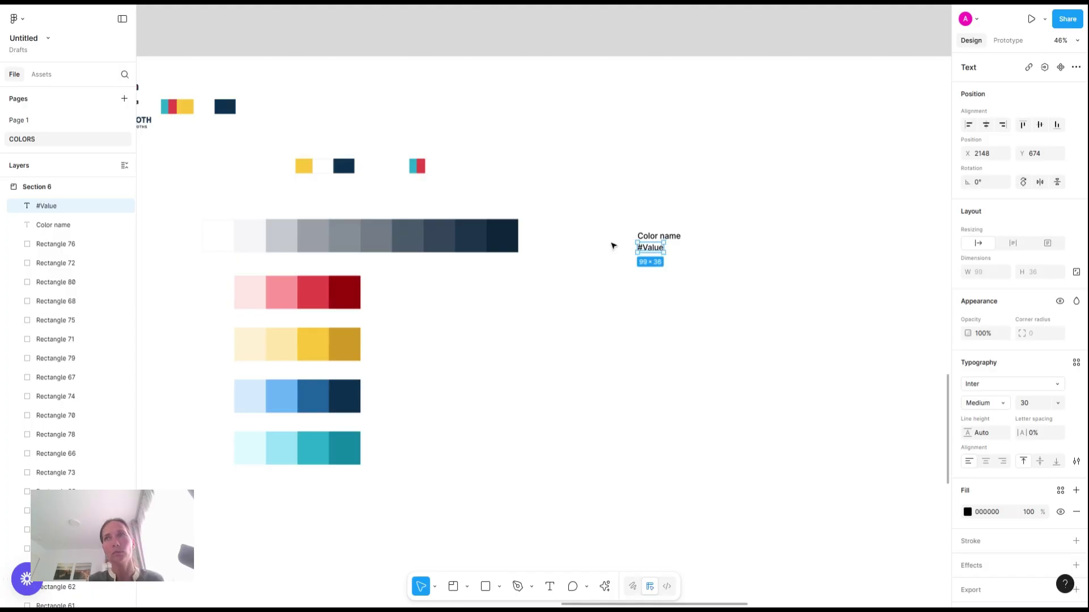
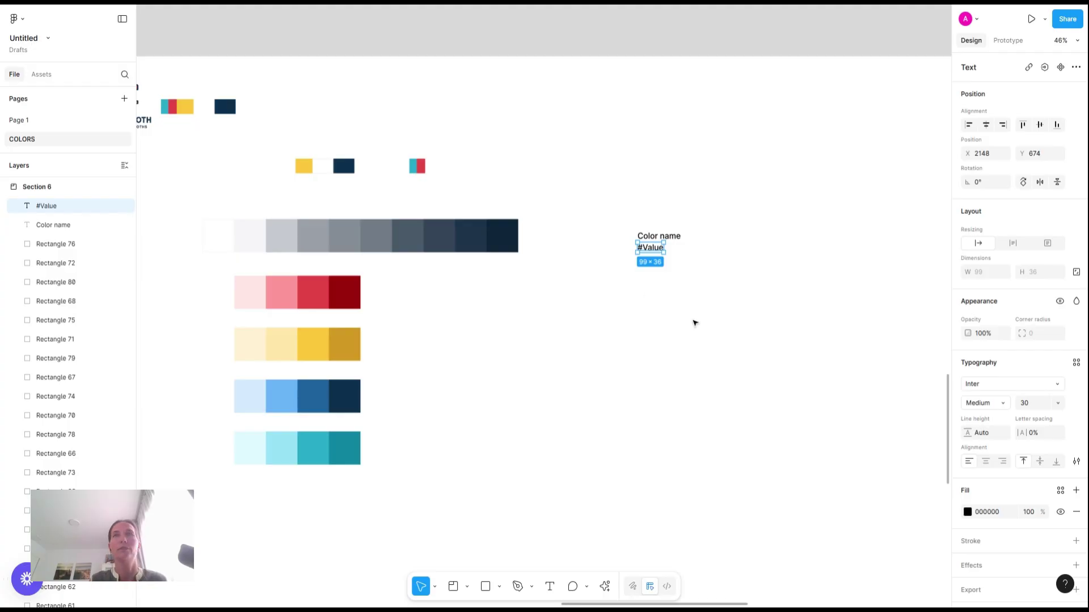
Duplicate the "#Value" label just below itself and set the copy's font size to 16
left_click(697, 232)
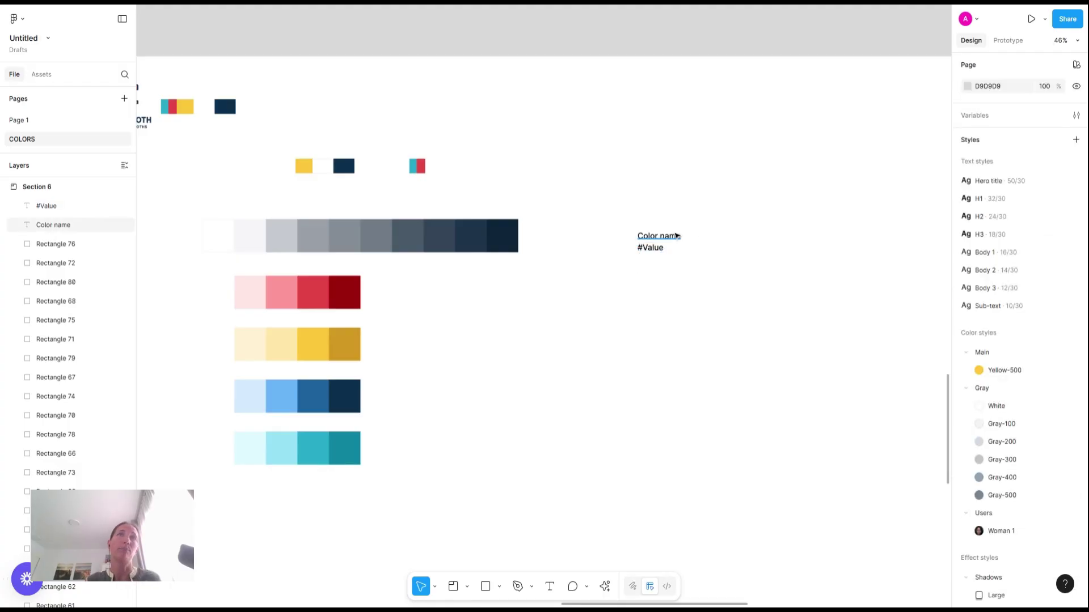
left_click(658, 250)
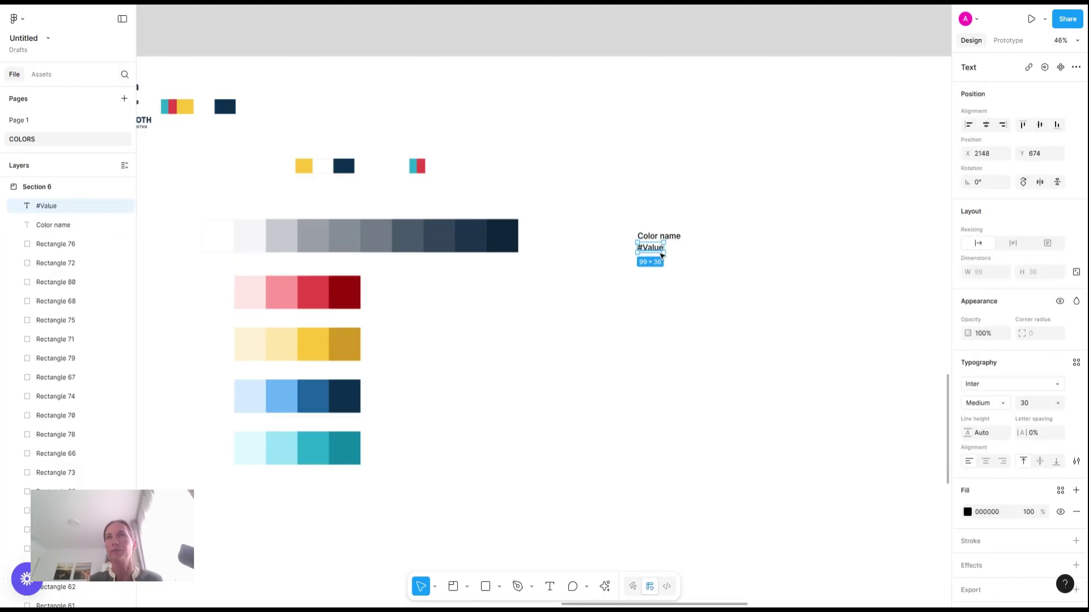
left_click_drag(652, 248, 652, 263)
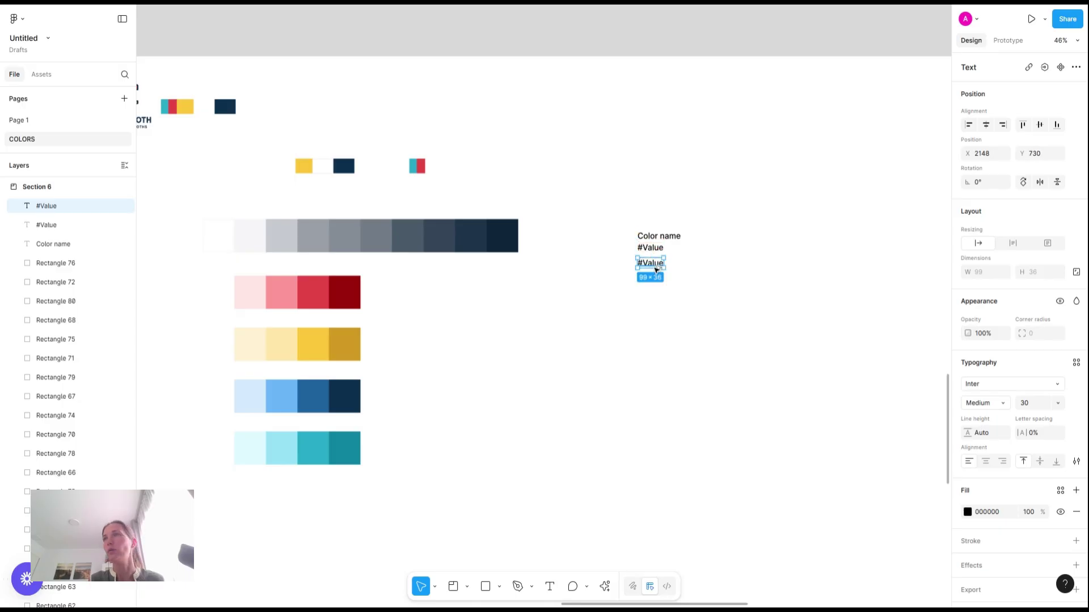
left_click(1032, 403)
type("16")
key("Return")
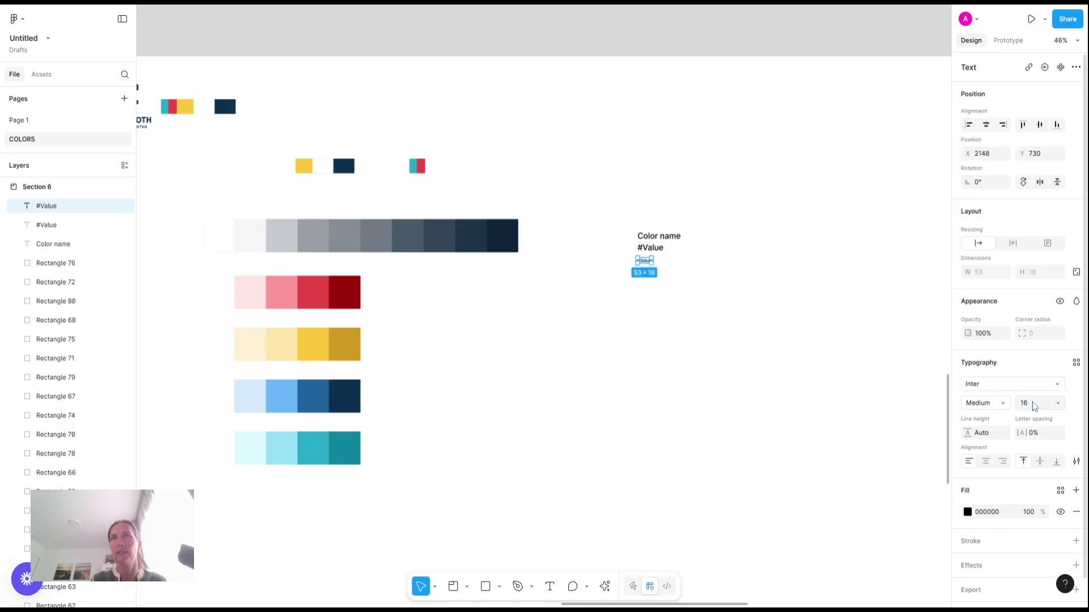
Replace the text of the small "#Value" copy under the two larger labels with "Description"
scroll(672, 285, "up", 5)
double_click(608, 238)
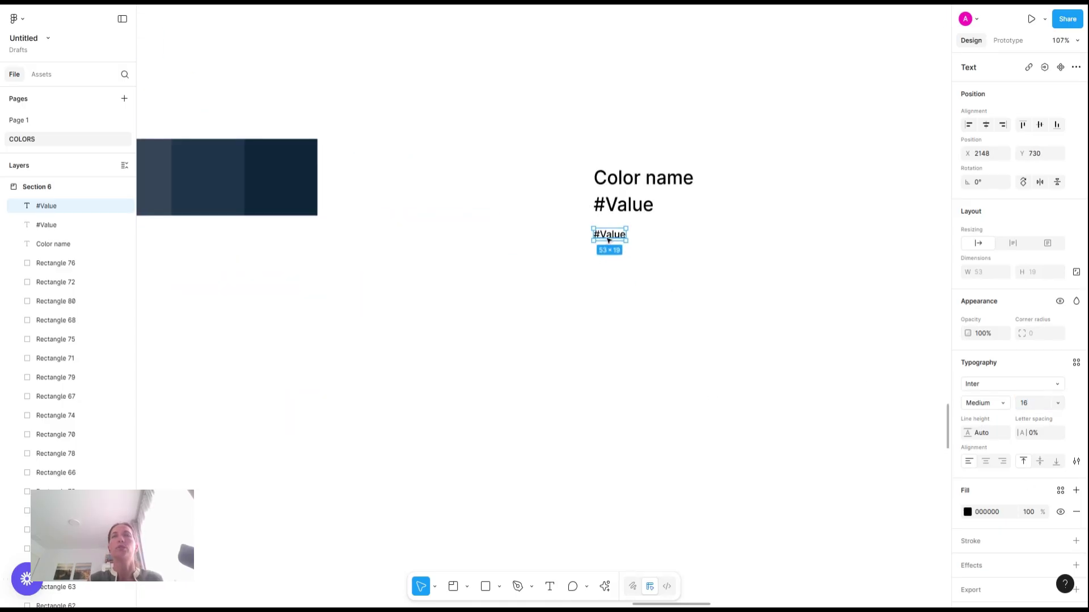
type("Descr")
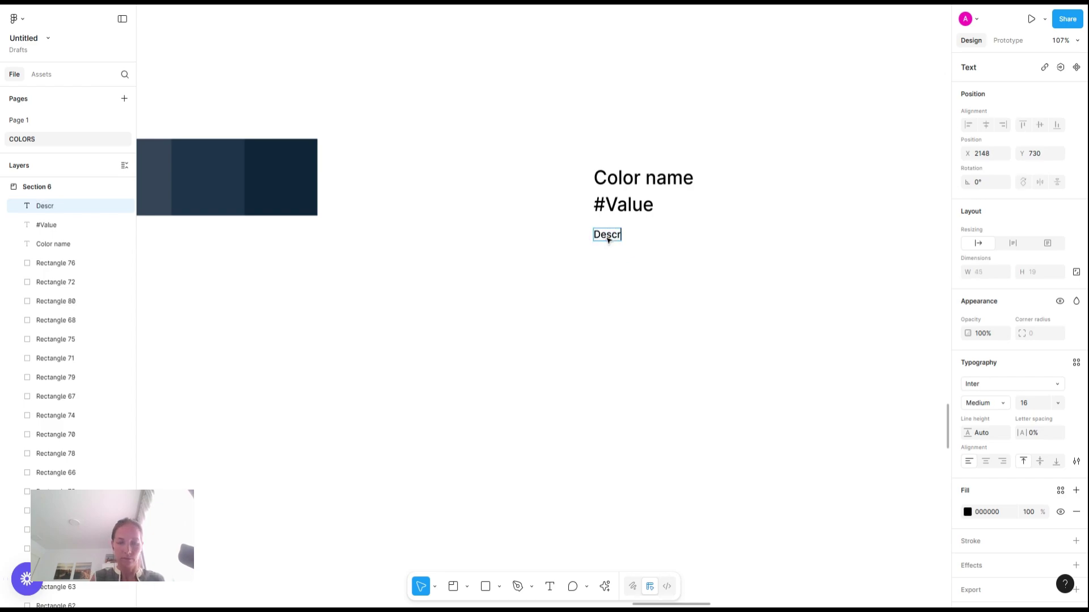
type("iption")
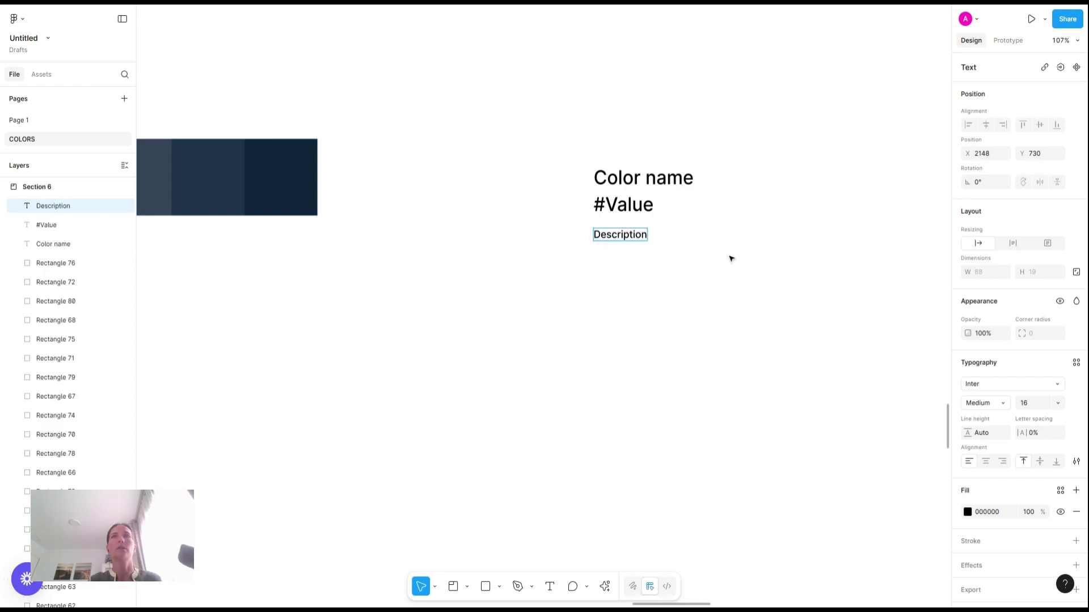
key("Escape")
Stack the three text labels in a vertical auto layout frame and set the "#Value" font size to 24
left_click_drag(750, 297, 588, 153)
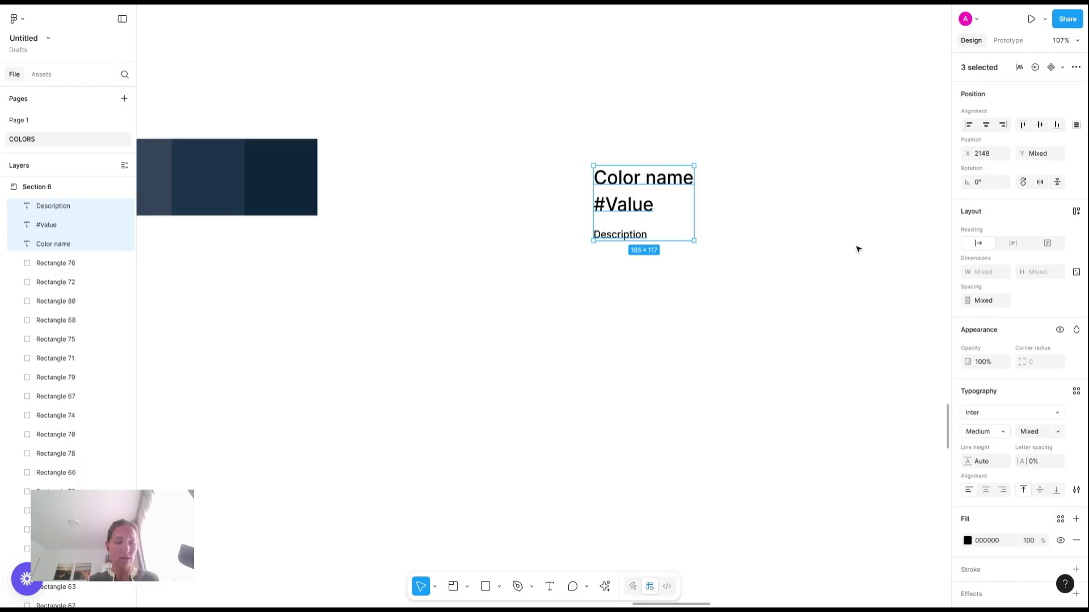
key("shift+a")
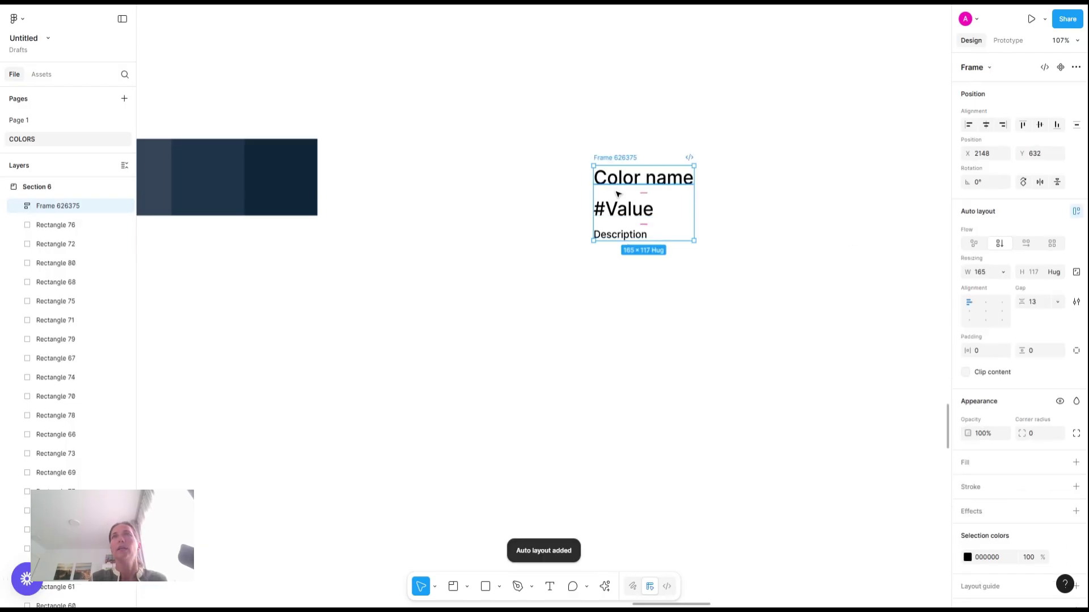
left_click(619, 211)
left_click(1029, 403)
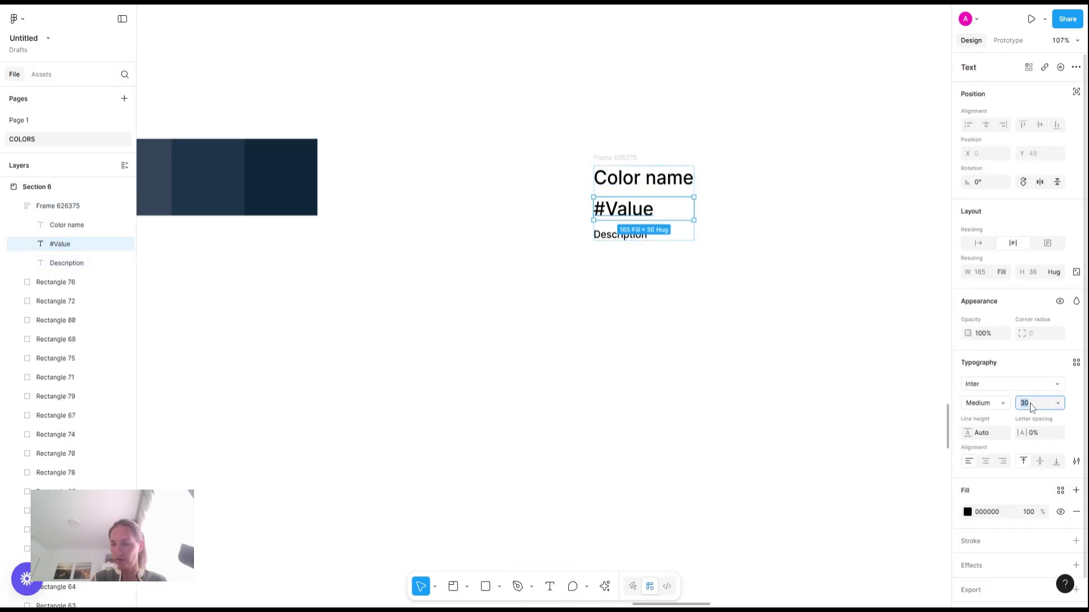
type("24")
key("Return")
Make the "Color name" label Bold and widen the label frame to about 302 so the name fits one line
left_click(647, 179)
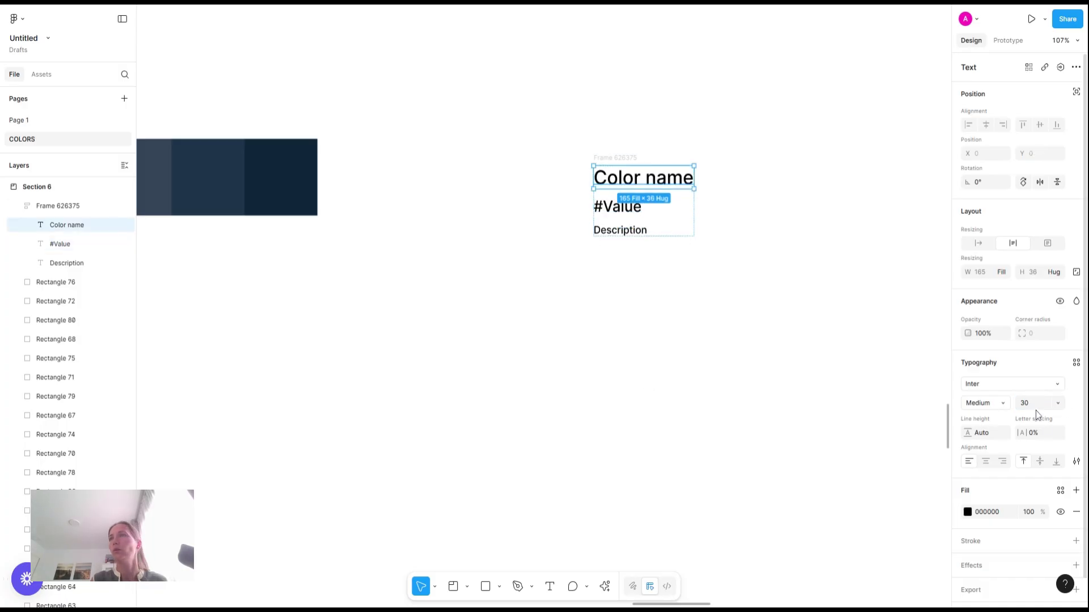
left_click(1002, 403)
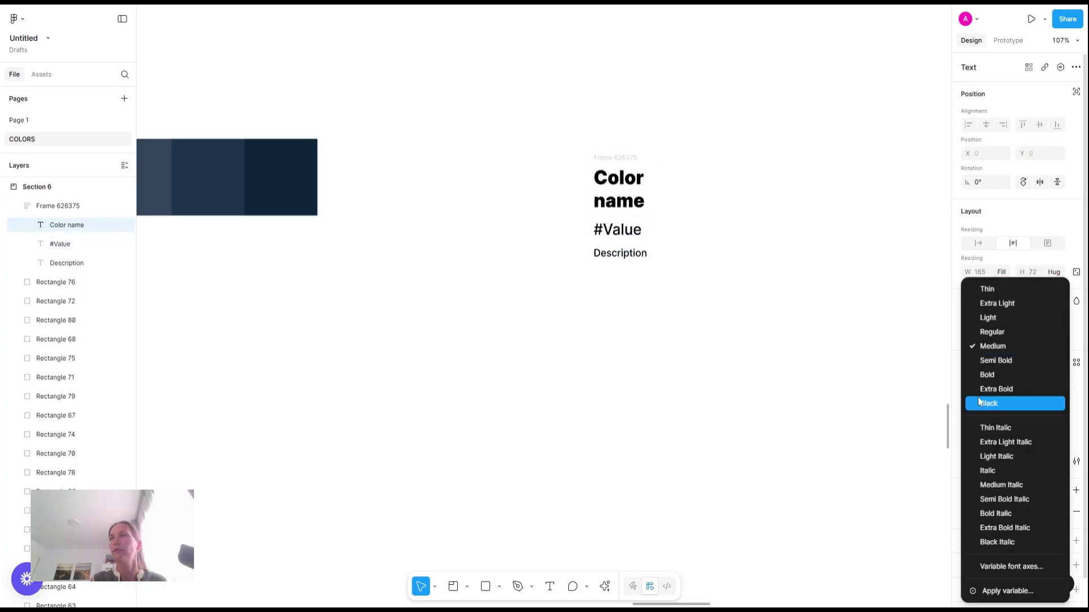
left_click(999, 376)
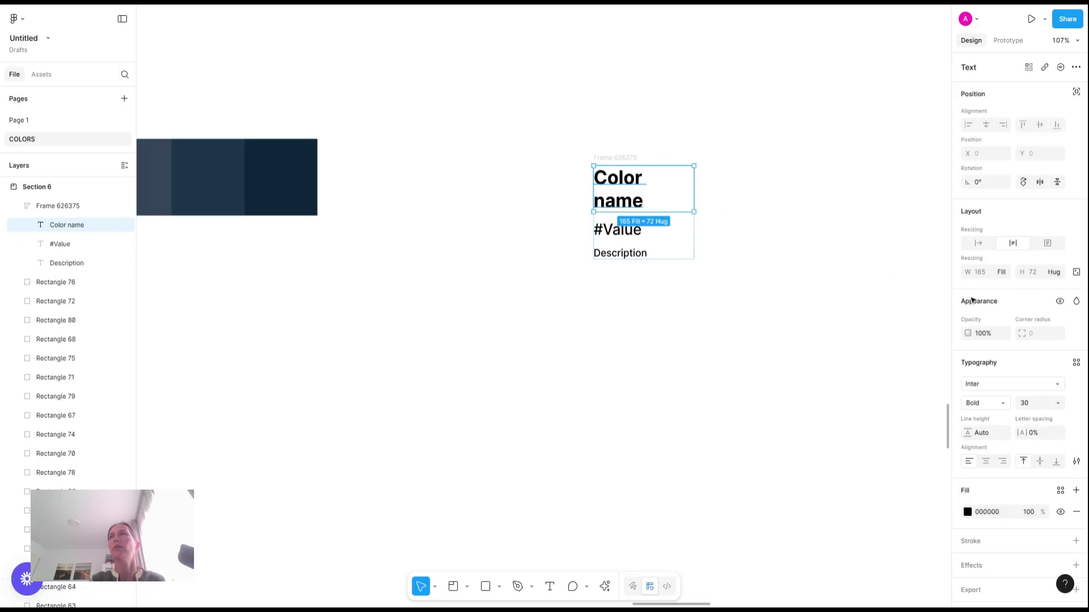
left_click(632, 160)
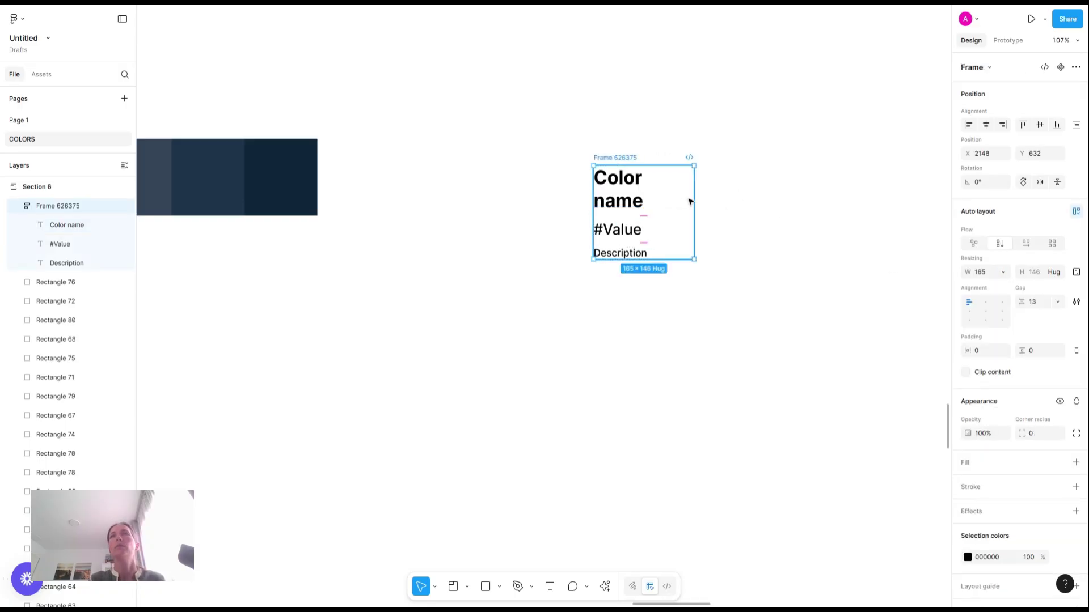
left_click_drag(693, 199, 777, 201)
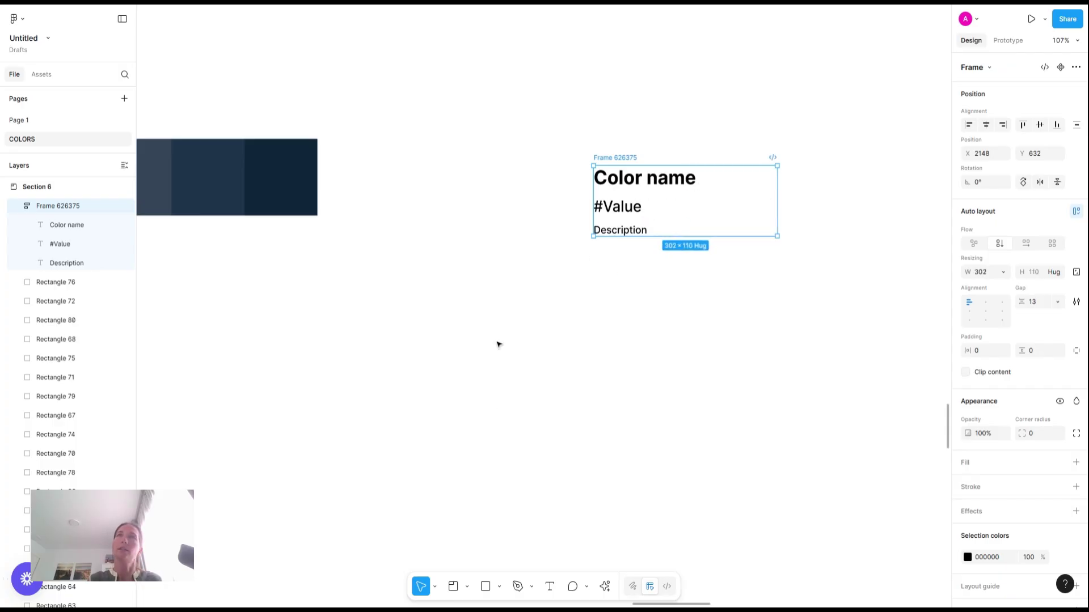
left_click(516, 350)
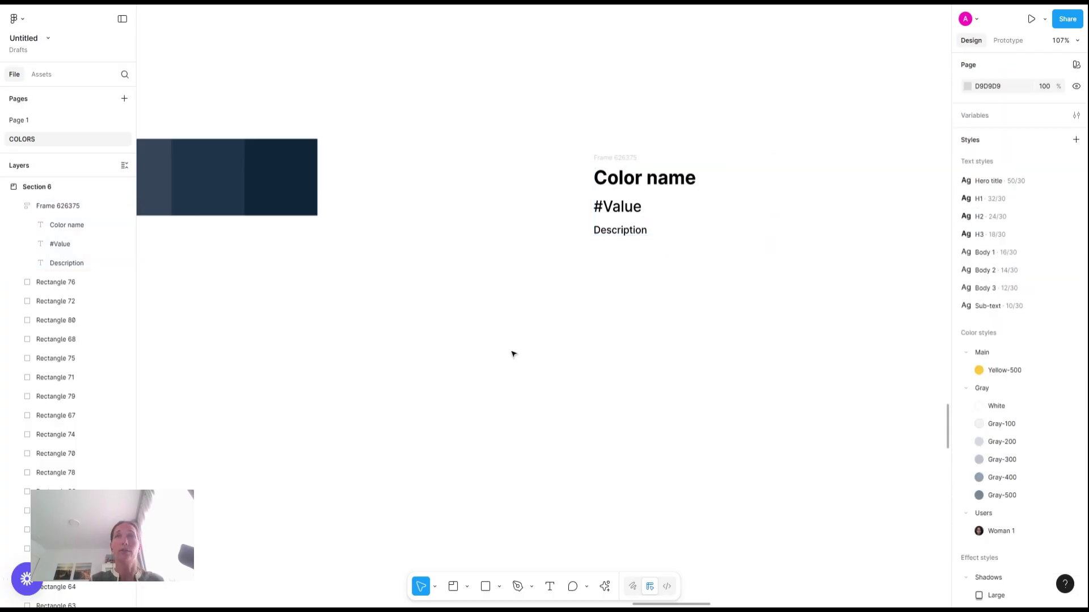
Place a 120 × 120 copy of the darkest gray swatch beside the labels and round its corners fully into a circle
left_click(287, 175)
left_click_drag(287, 175, 448, 258)
key("ctrl+z")
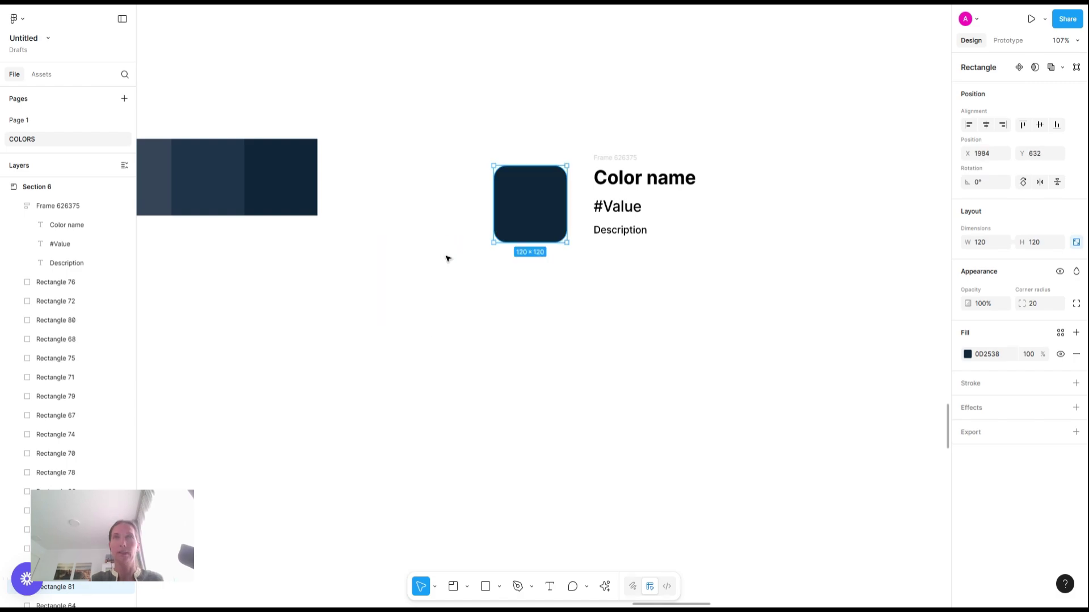
left_click_drag(555, 178, 525, 200)
left_click(565, 279)
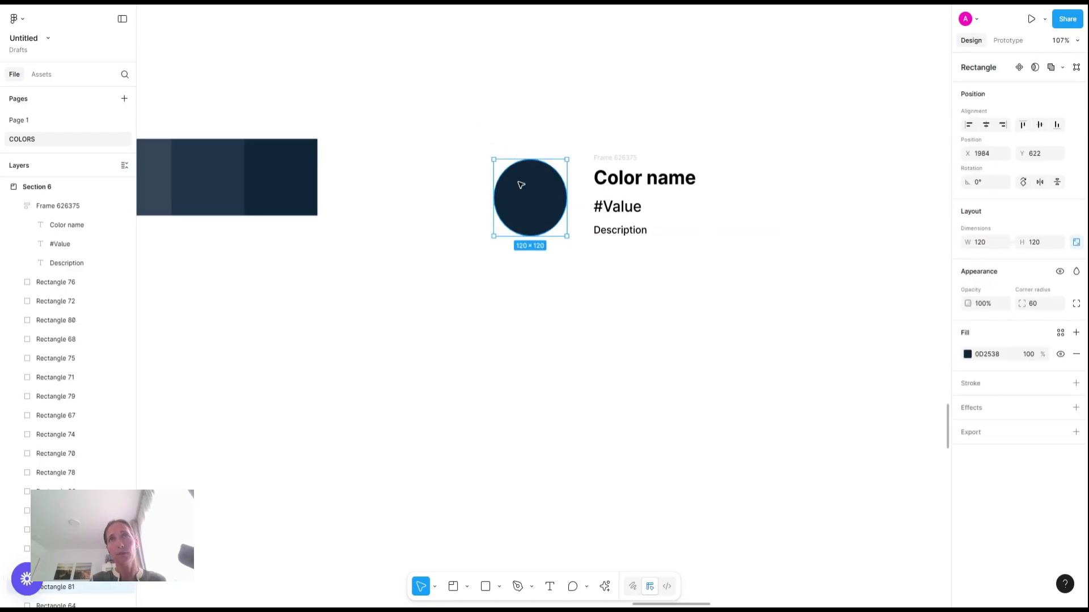
Combine the dark circle and the label stack into one horizontal auto layout card
left_click_drag(459, 129, 762, 292)
key("shift+a")
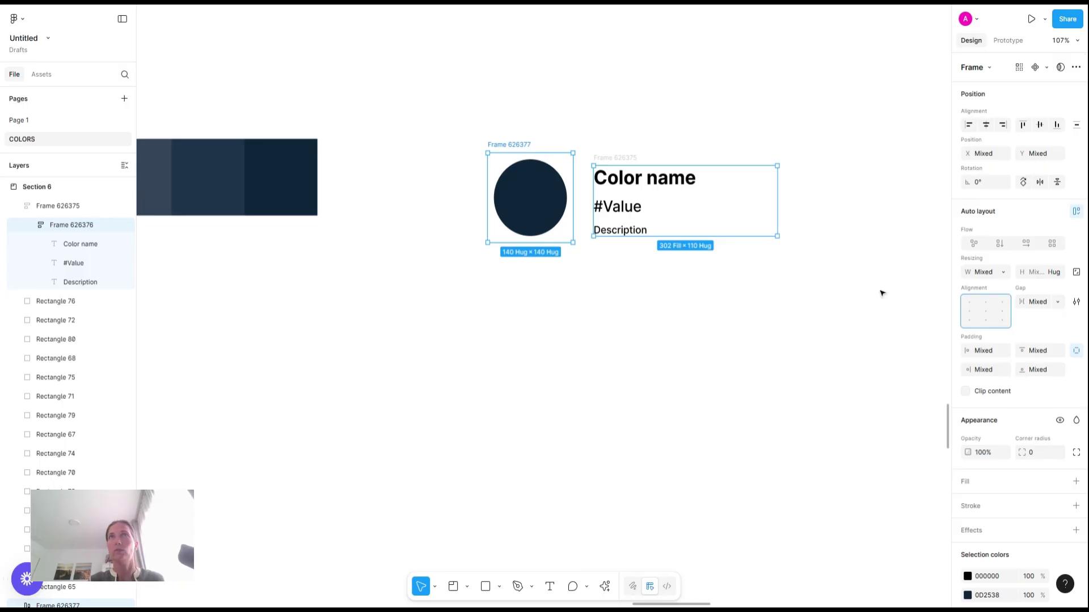
left_click_drag(880, 291, 469, 113)
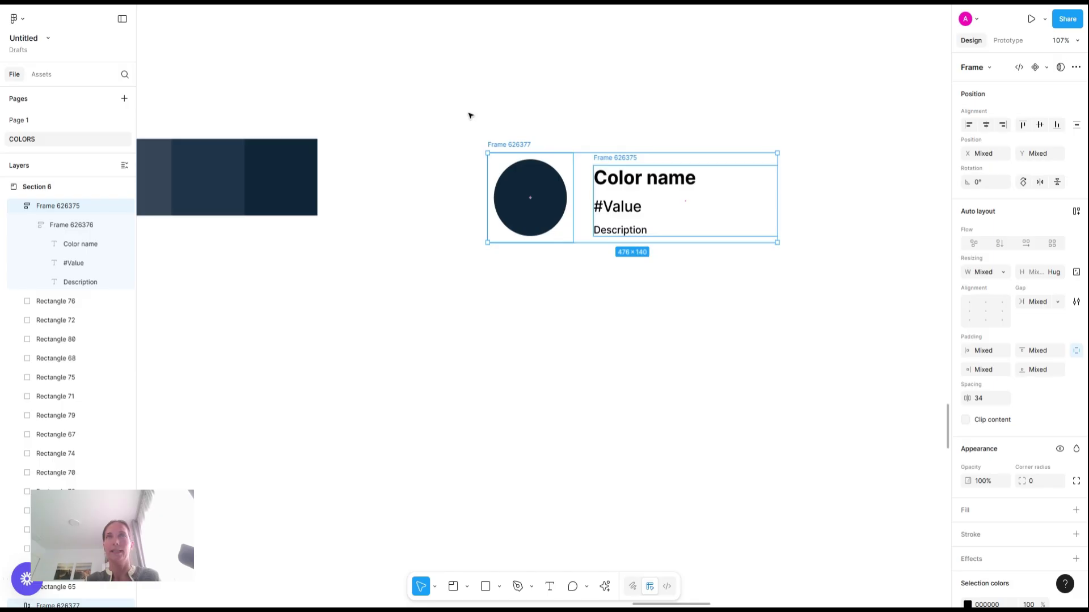
key("shift+a")
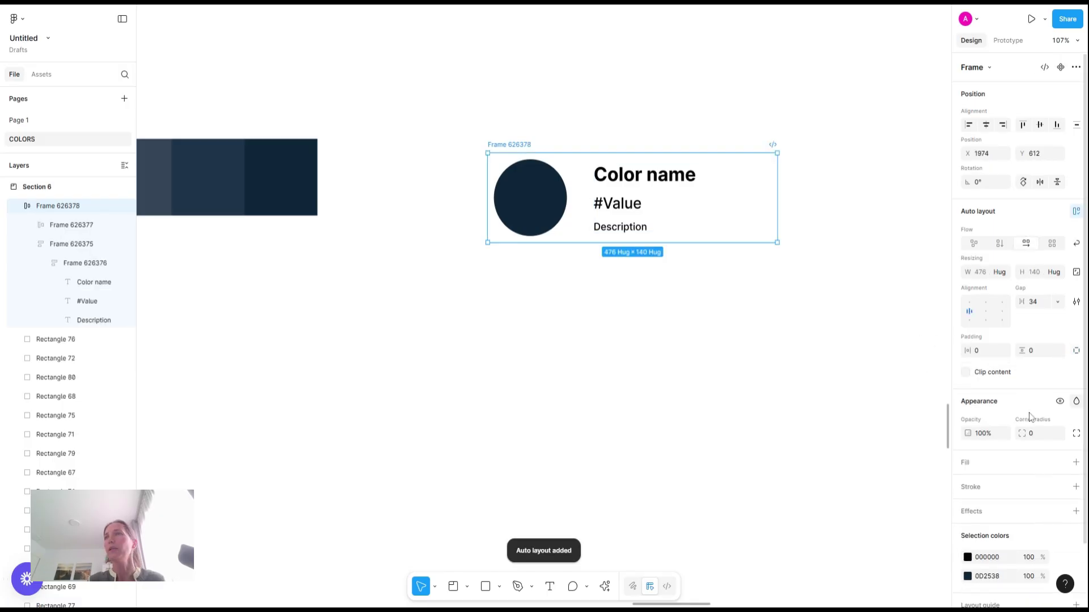
Set the card frame's vertical padding to 24
left_click(1038, 355)
type("24")
key("Return")
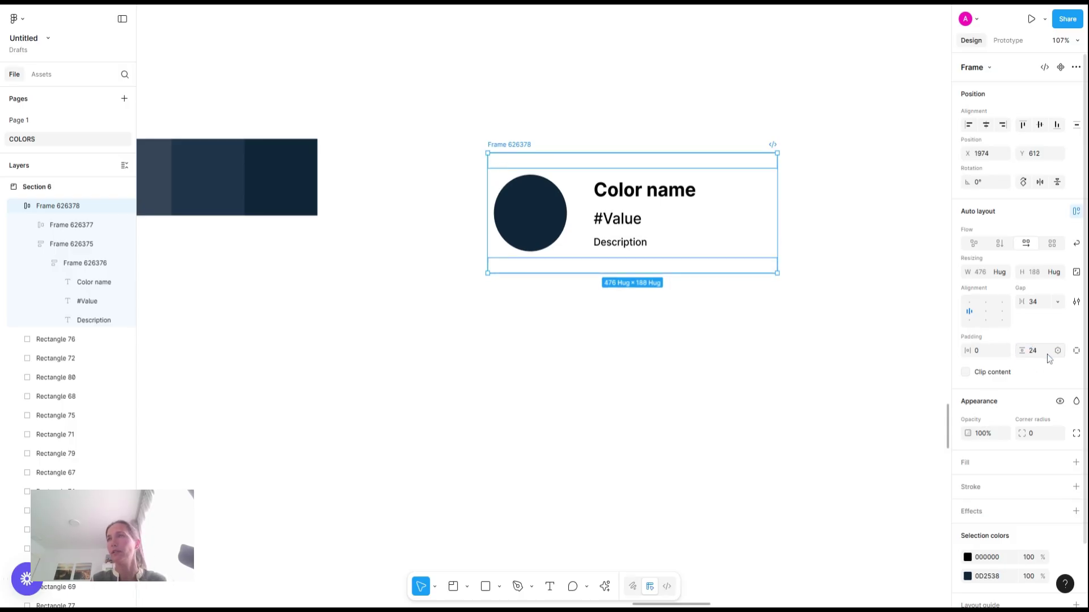
Set the card frame's vertical and horizontal padding to 16
left_click(1049, 359)
type("16")
key("Return")
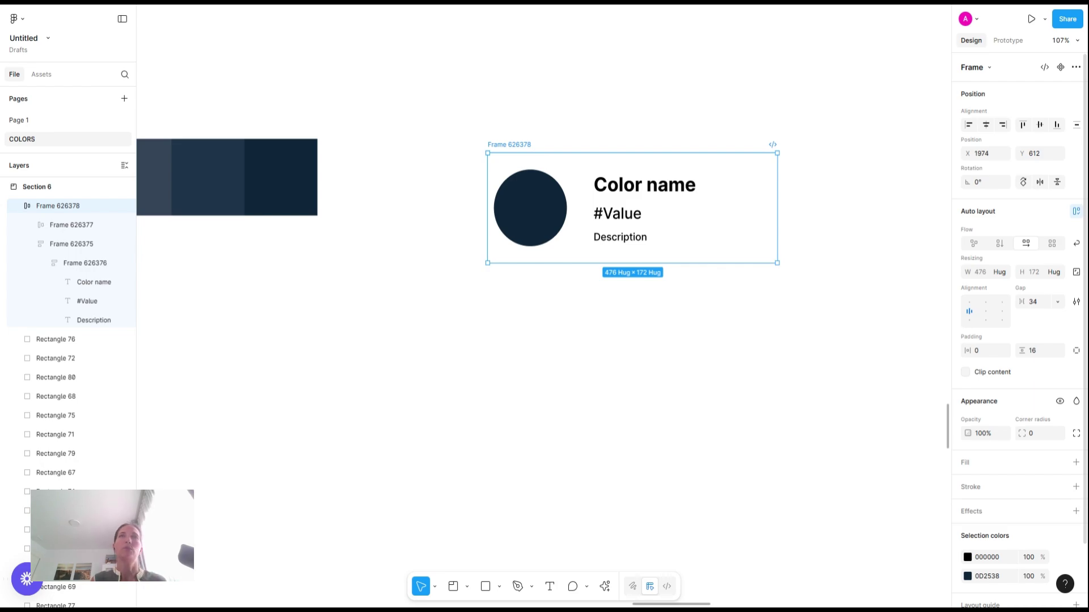
scroll(601, 300, "left", 5)
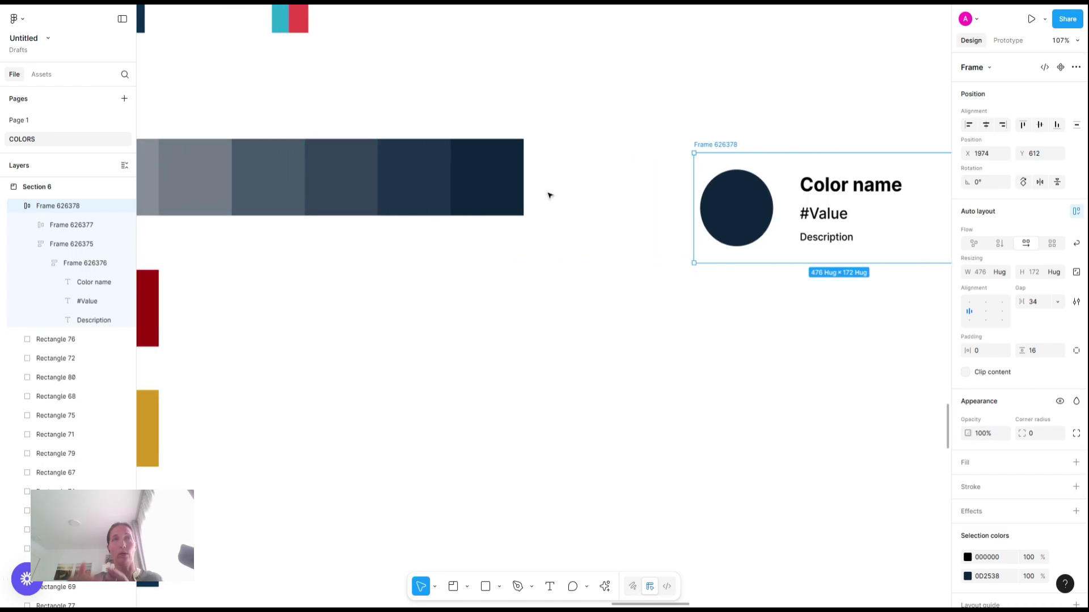
scroll(635, 209, "right", 8)
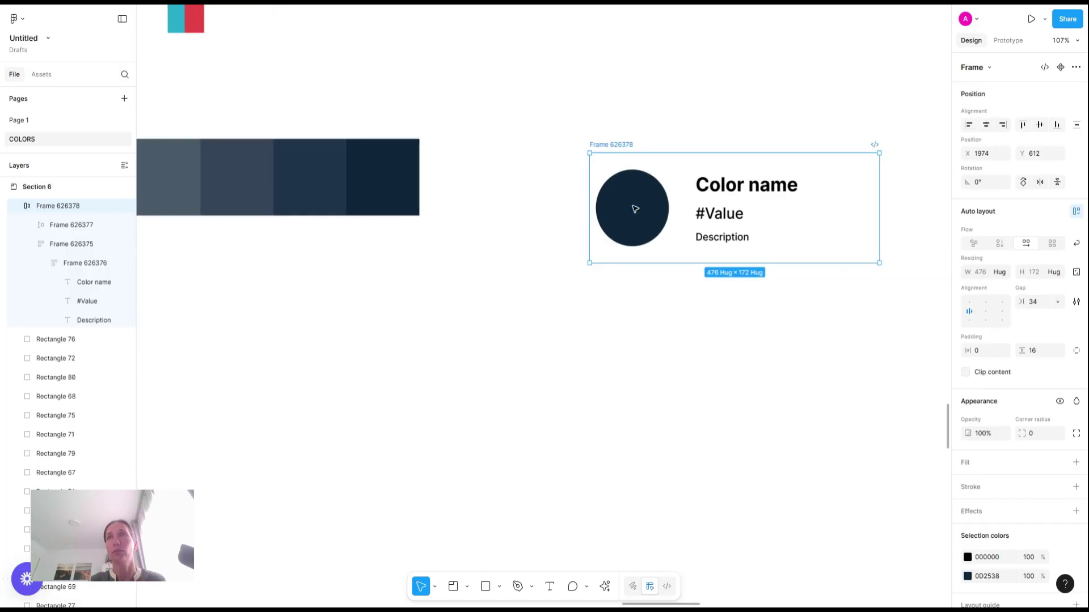
left_click(985, 351)
type("16")
key("Return")
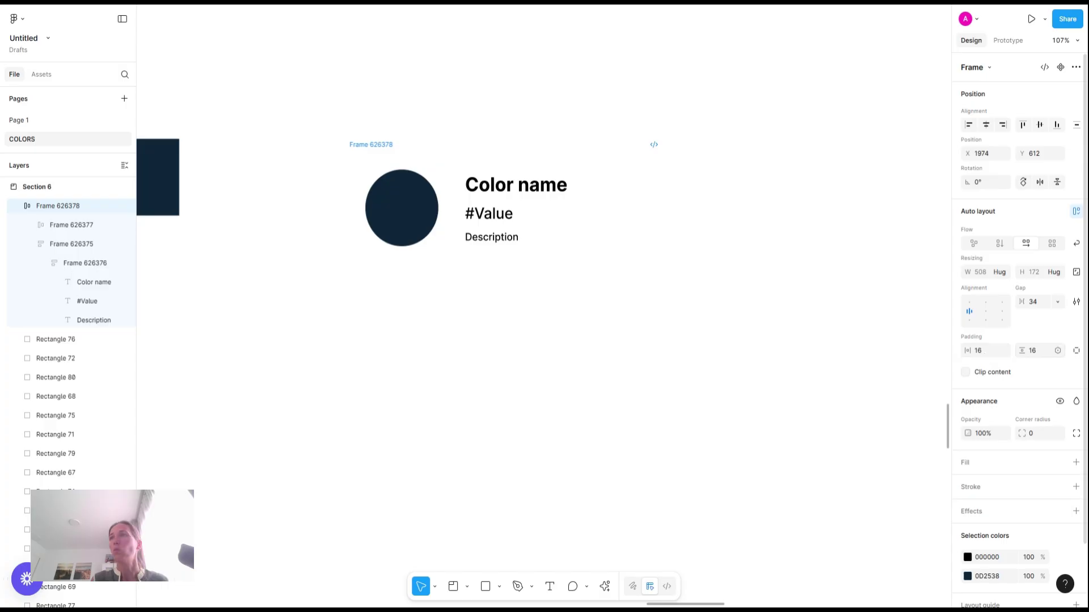
Give the card frame a corner radius of 12 and a light gray DEDEDE stroke
left_click(1042, 438)
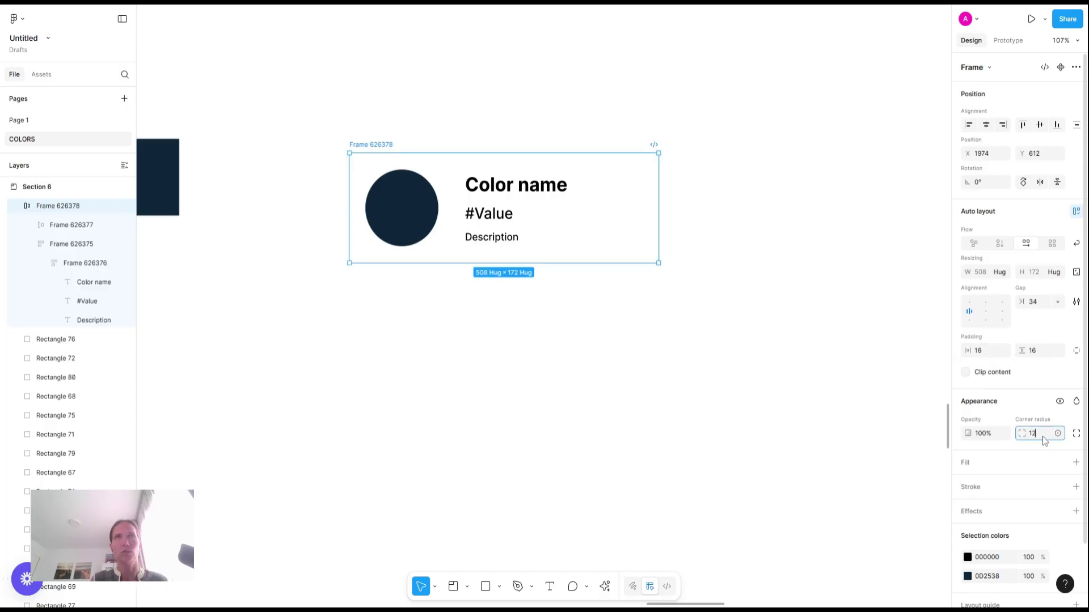
type("12")
key("Return")
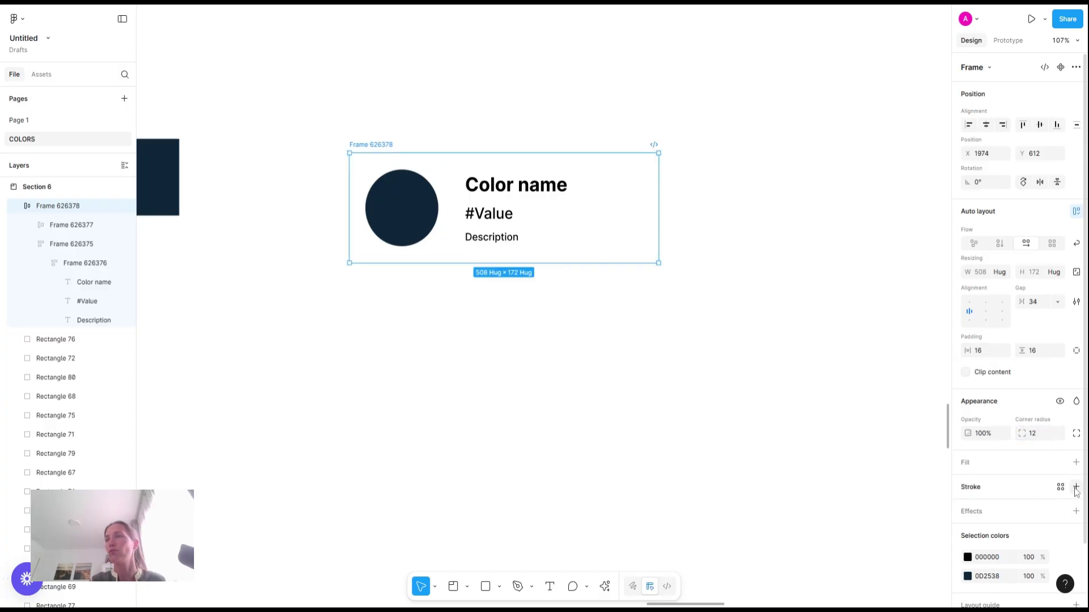
left_click(1076, 492)
left_click(968, 508)
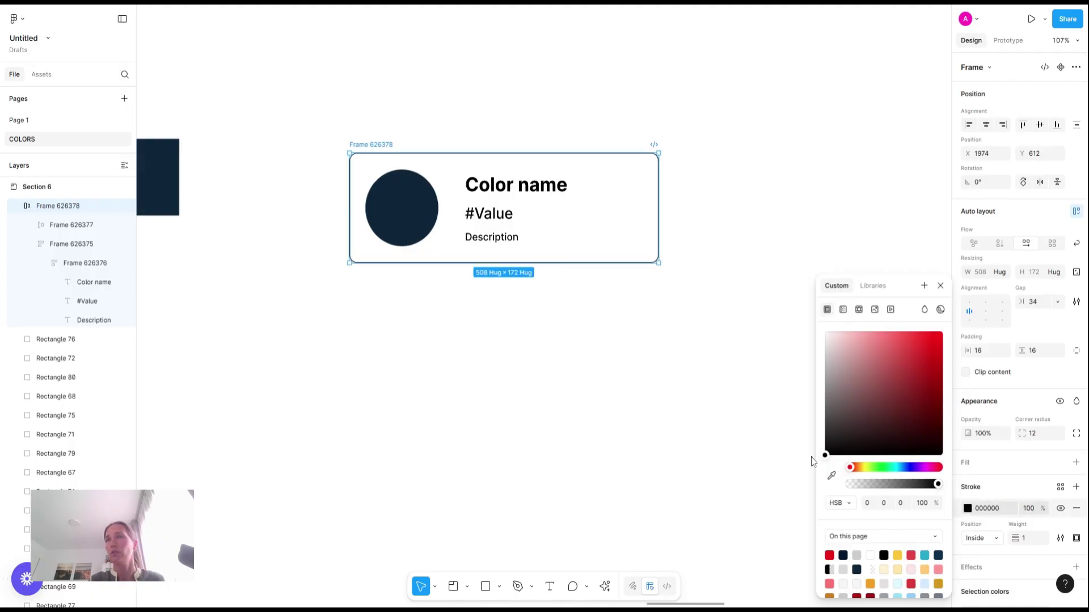
left_click(827, 352)
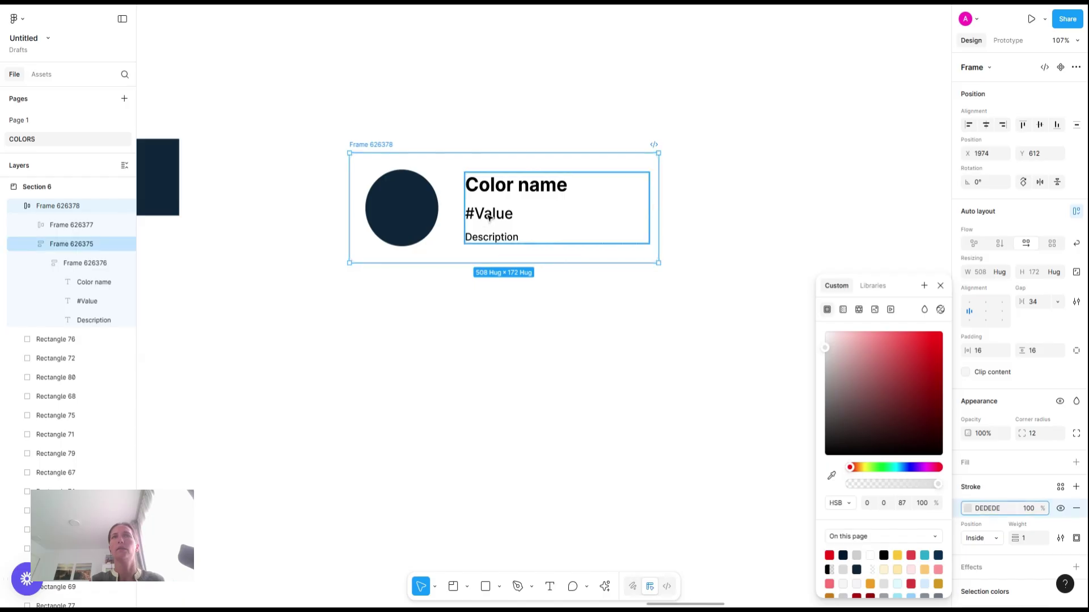
Set the gap between the three text labels in the card's inner label stack to 8
left_click(489, 217)
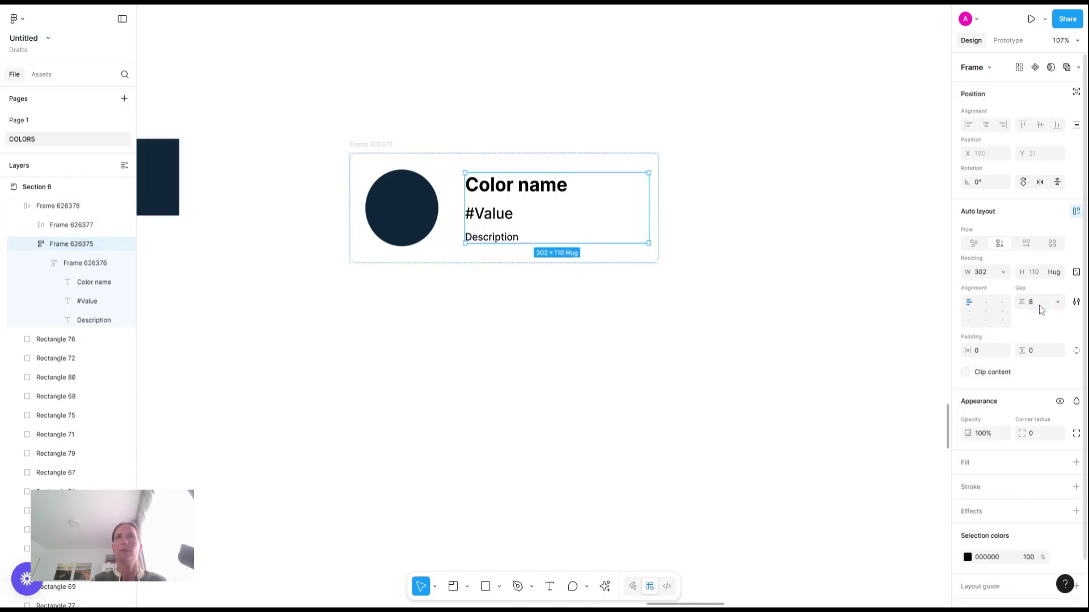
left_click(518, 209)
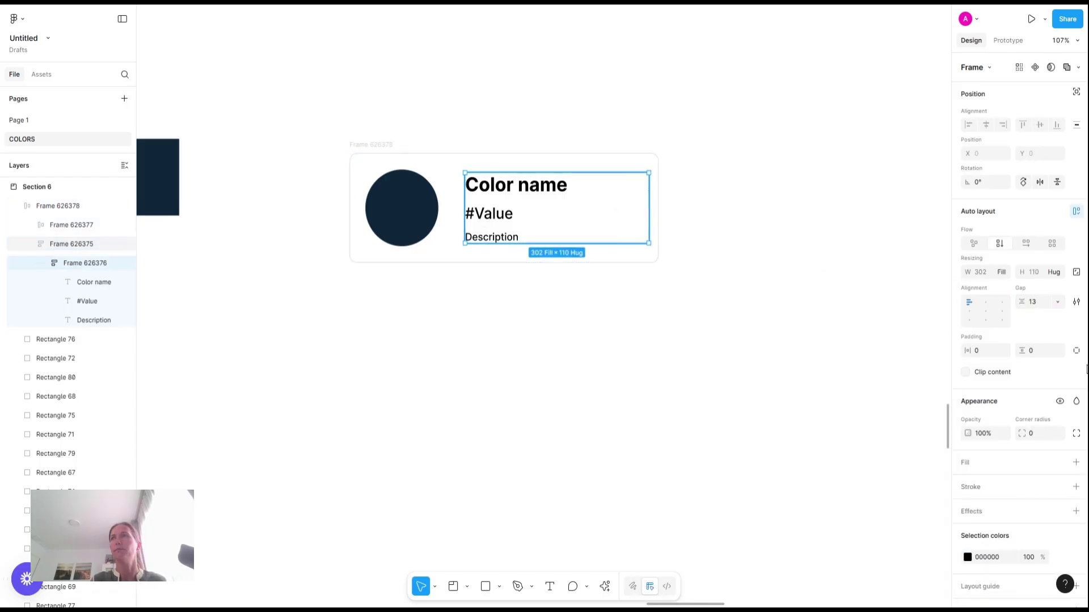
left_click(1045, 302)
type("8")
key("Return")
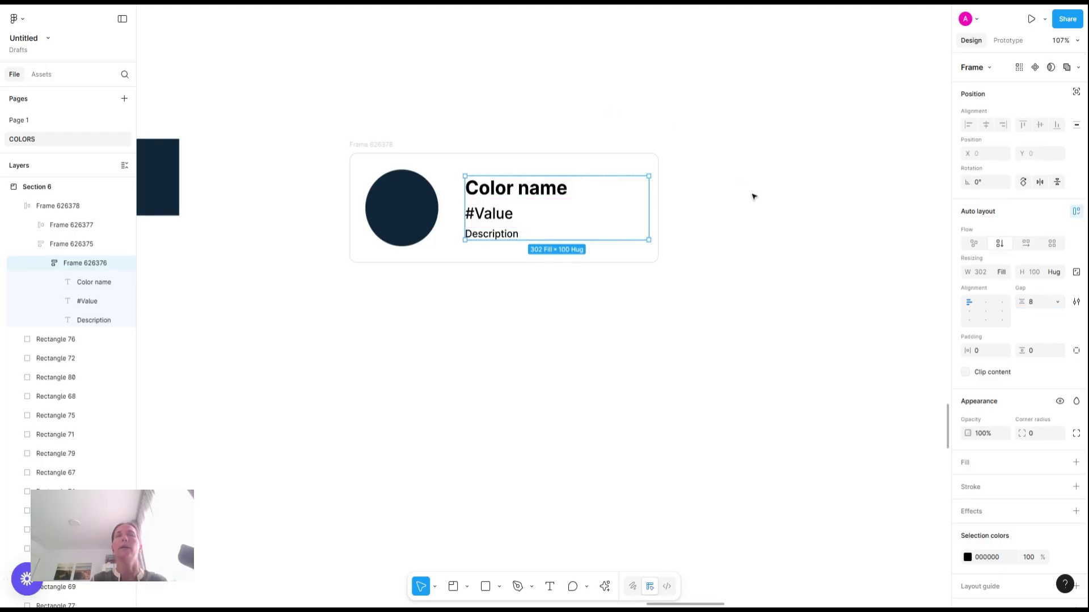
left_click(753, 198)
Change the card's "Color name" text to "Gray-900"
scroll(753, 198, "left", 3)
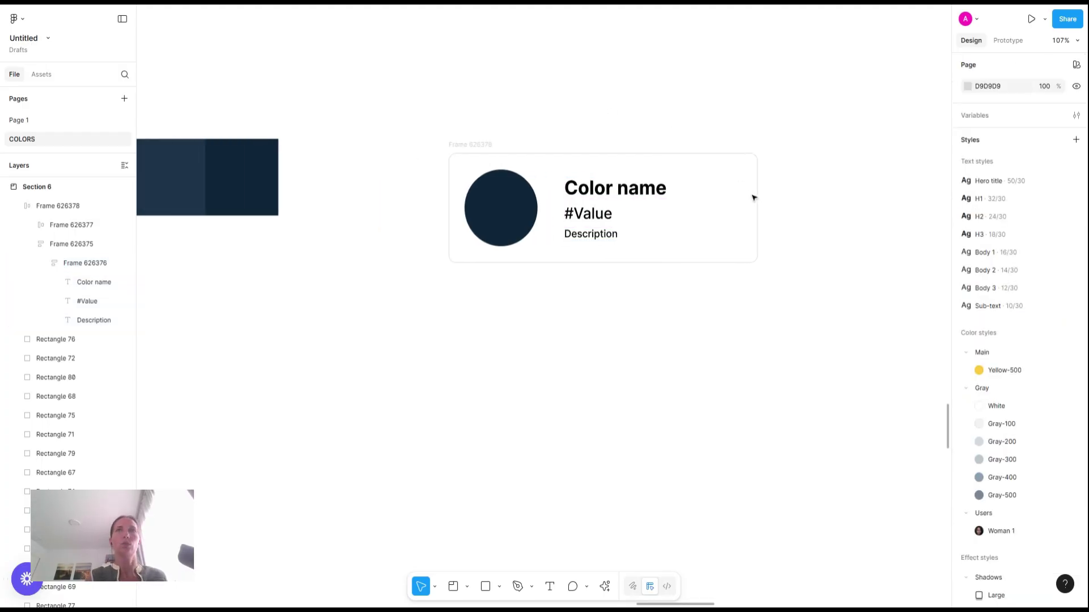
scroll(754, 196, "down", 2)
left_click(645, 191)
double_click(645, 191)
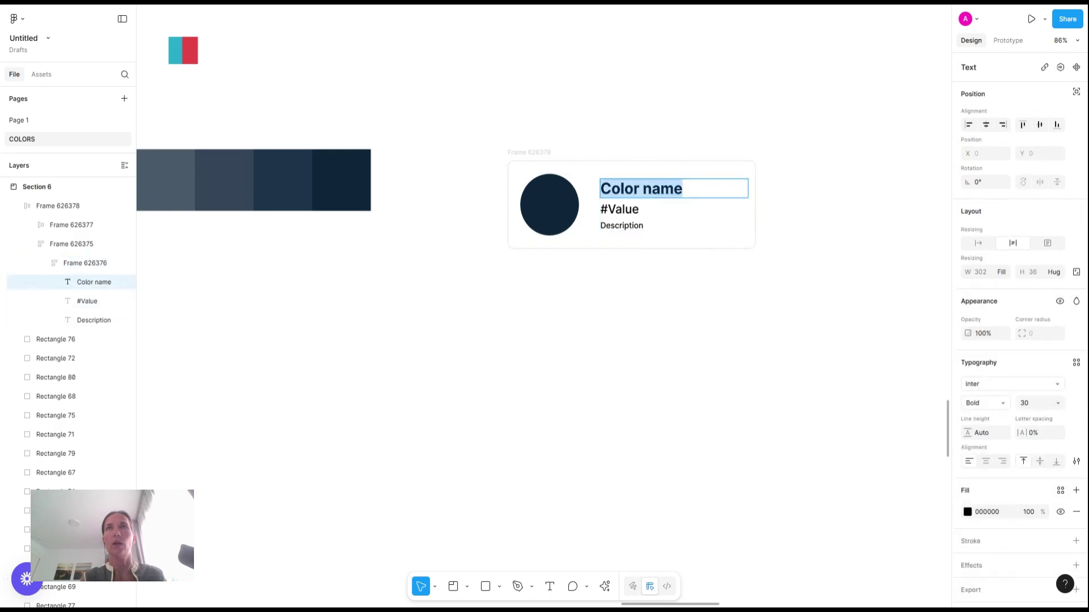
type("Gray-900")
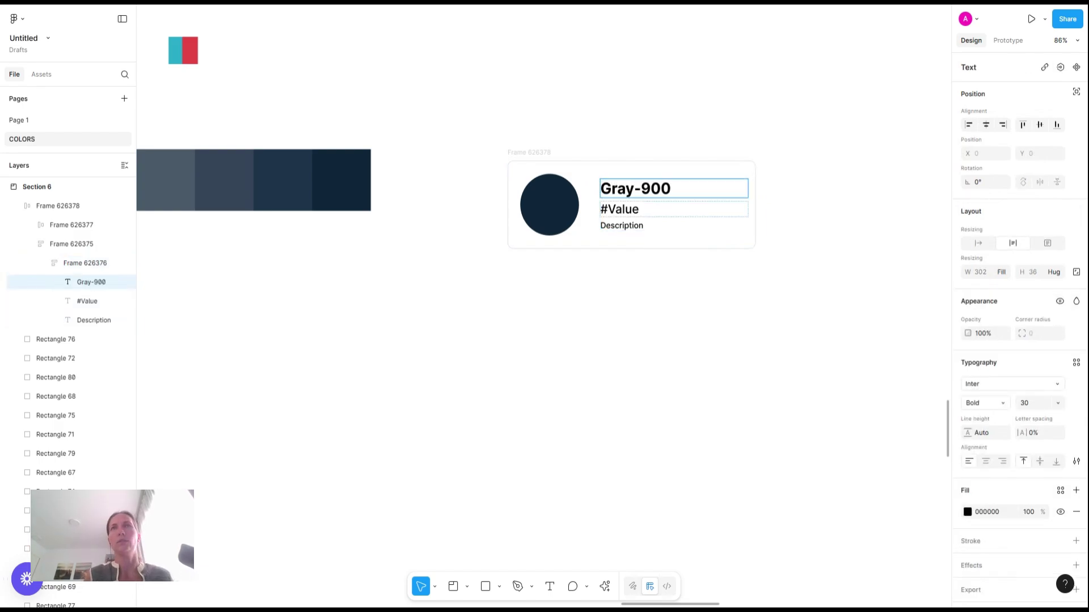
key("Escape")
Ungroup the extra padded frame around the dark circle so the circle sits directly in the card
left_click(562, 207)
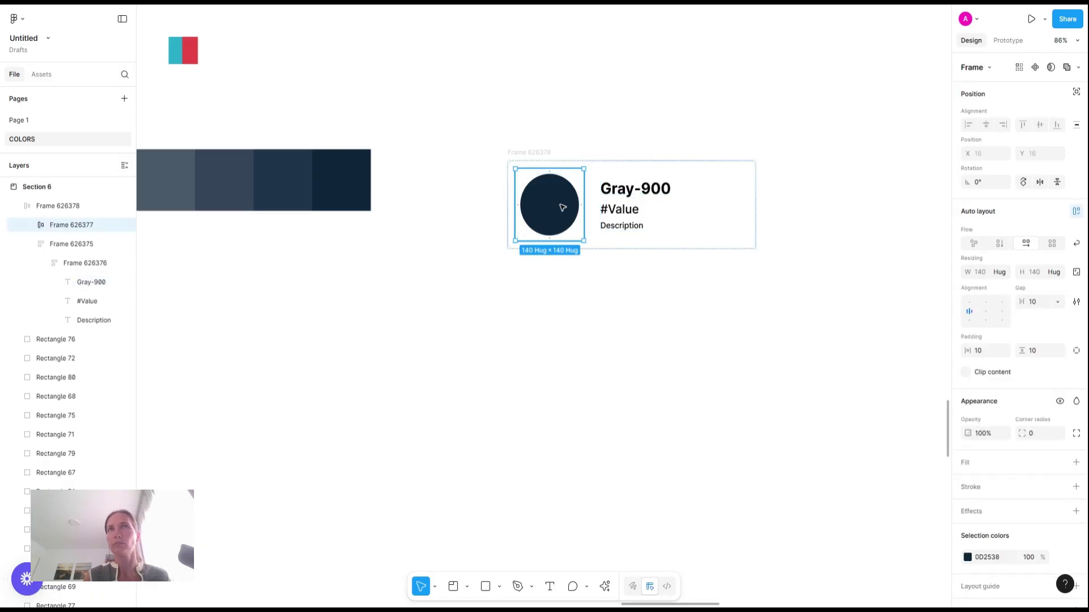
left_click(563, 207)
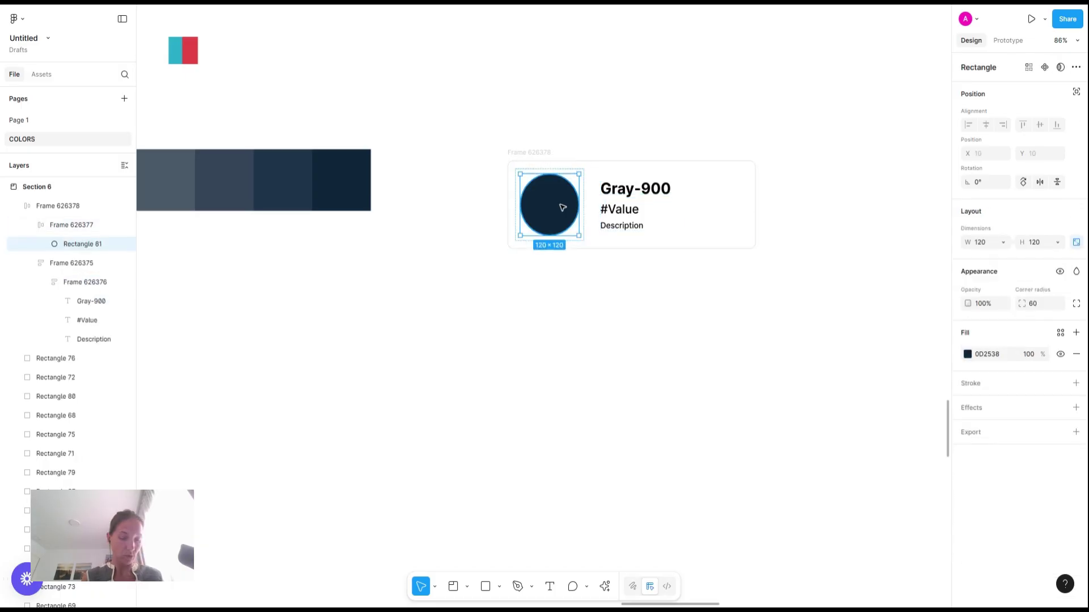
left_click(652, 206)
left_click(543, 201)
key("ctrl+shift+g")
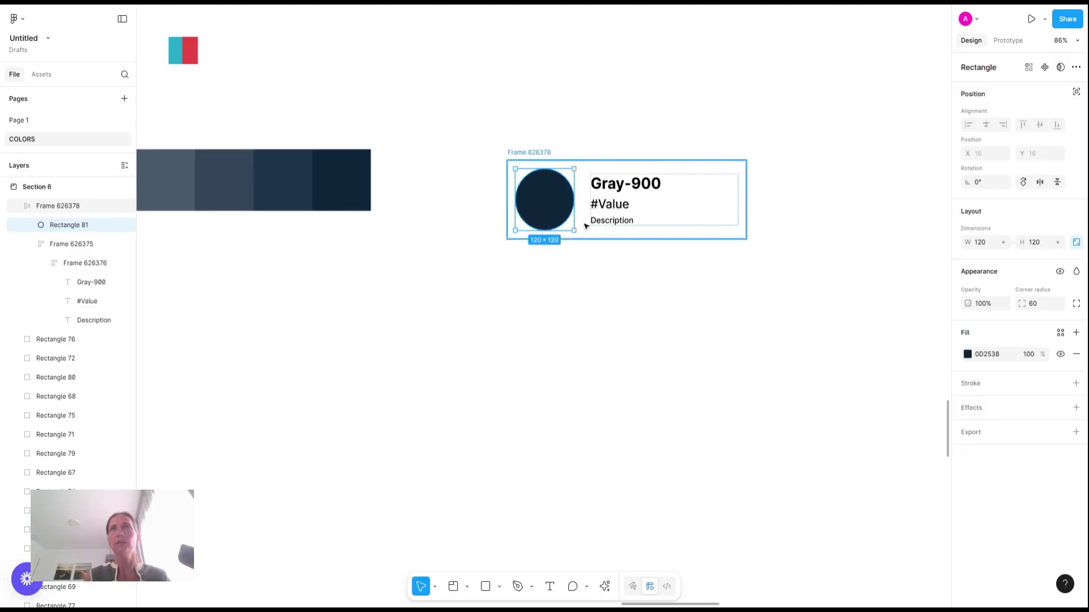
Ungroup the redundant outer frame around the card's text stack so the inner label stack sits directly in the card
left_click(581, 196)
left_click(618, 196)
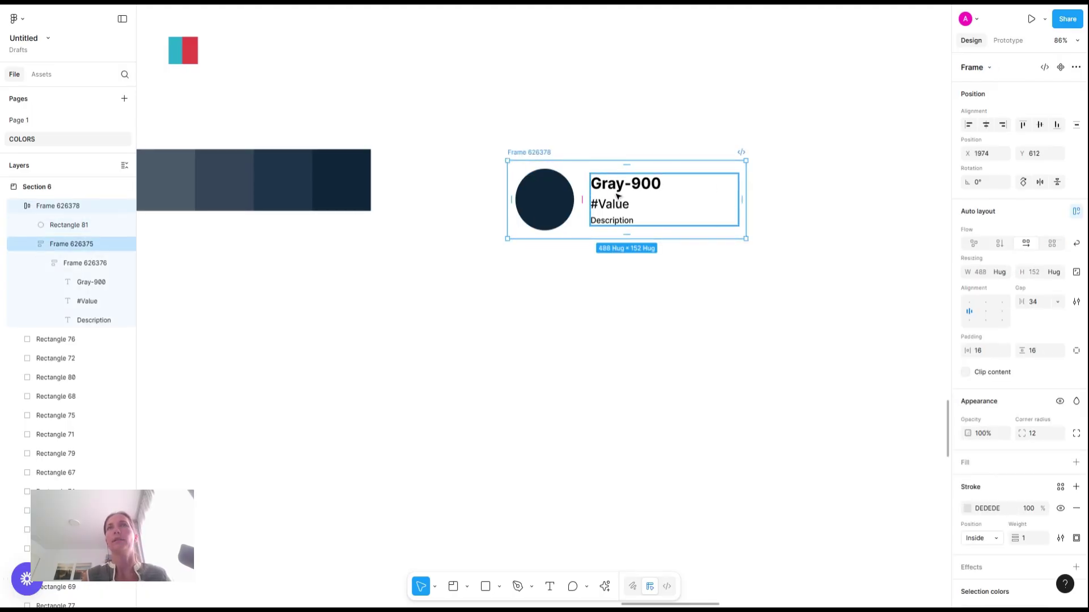
left_click(74, 264)
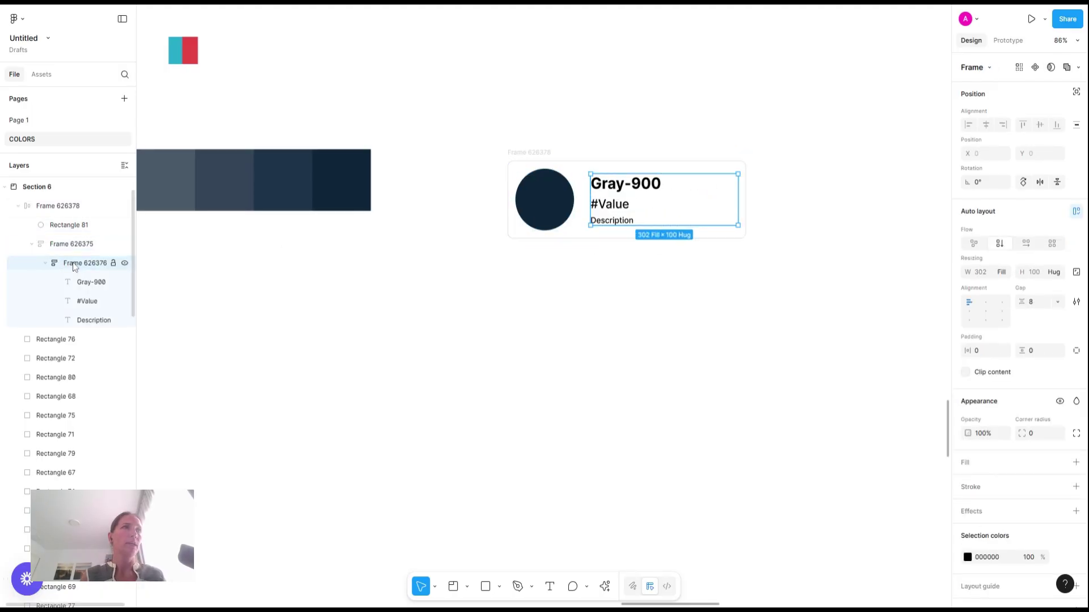
left_click(50, 248)
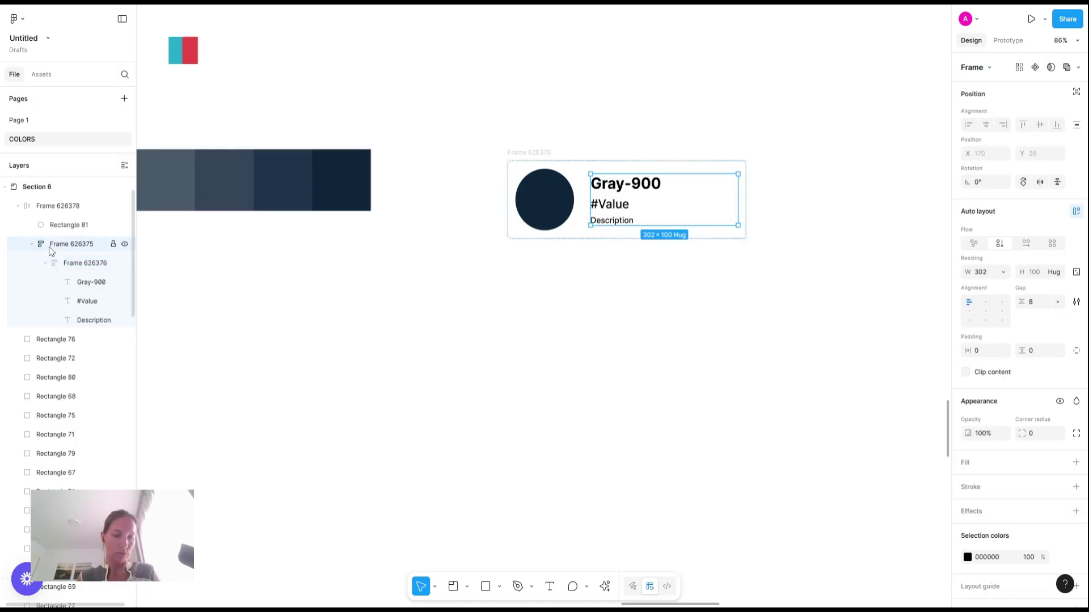
key("ctrl+shift+g")
Copy the dark circle's fill hex code into the card's value label so it reads "#0D2538"
left_click(560, 206)
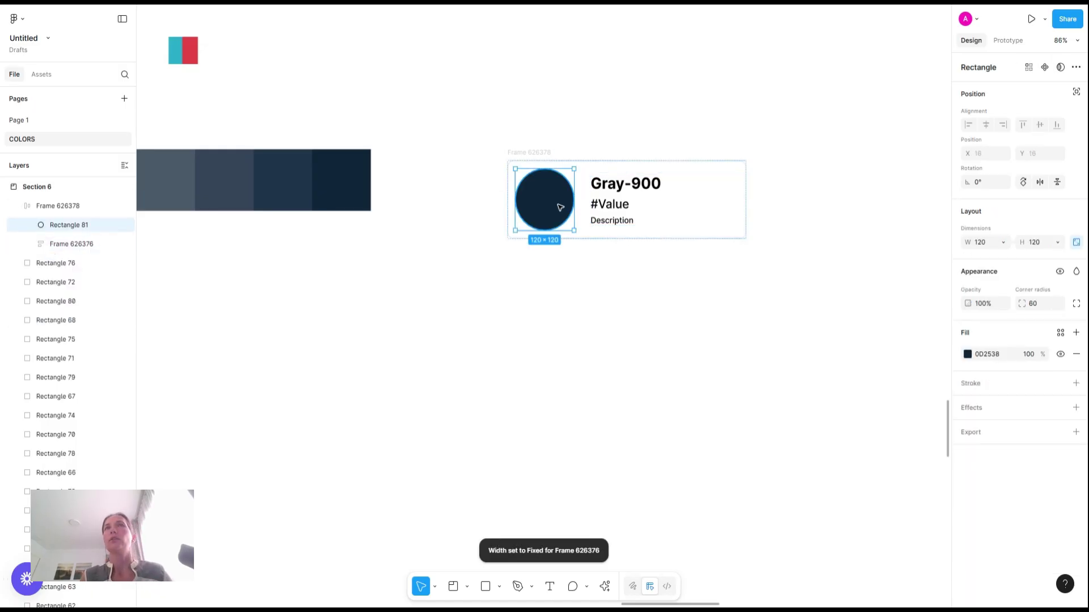
left_click(1001, 360)
key("ctrl+c")
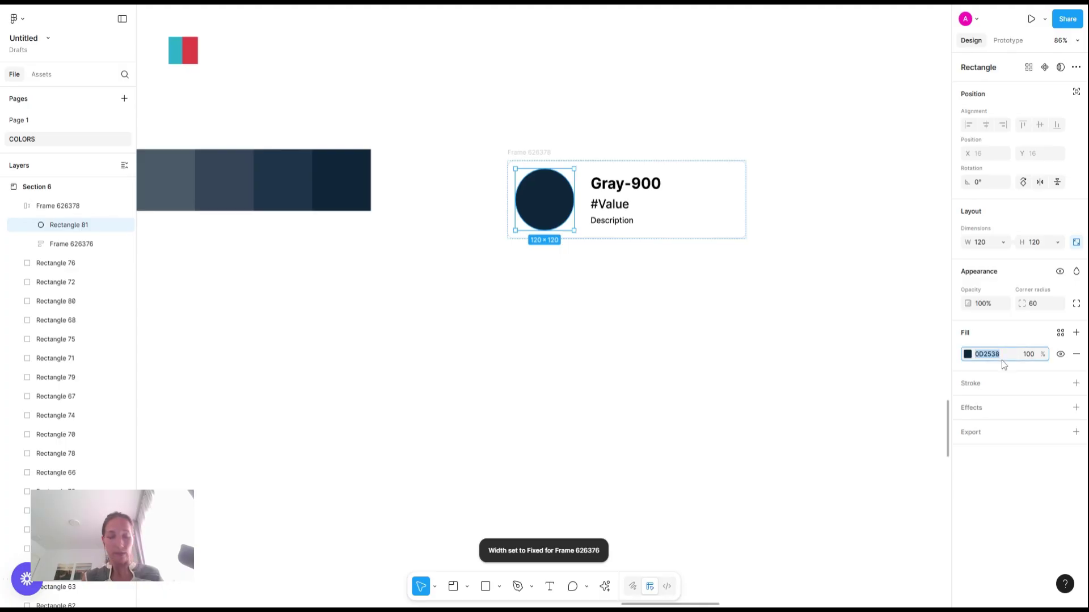
double_click(614, 206)
double_click(615, 205)
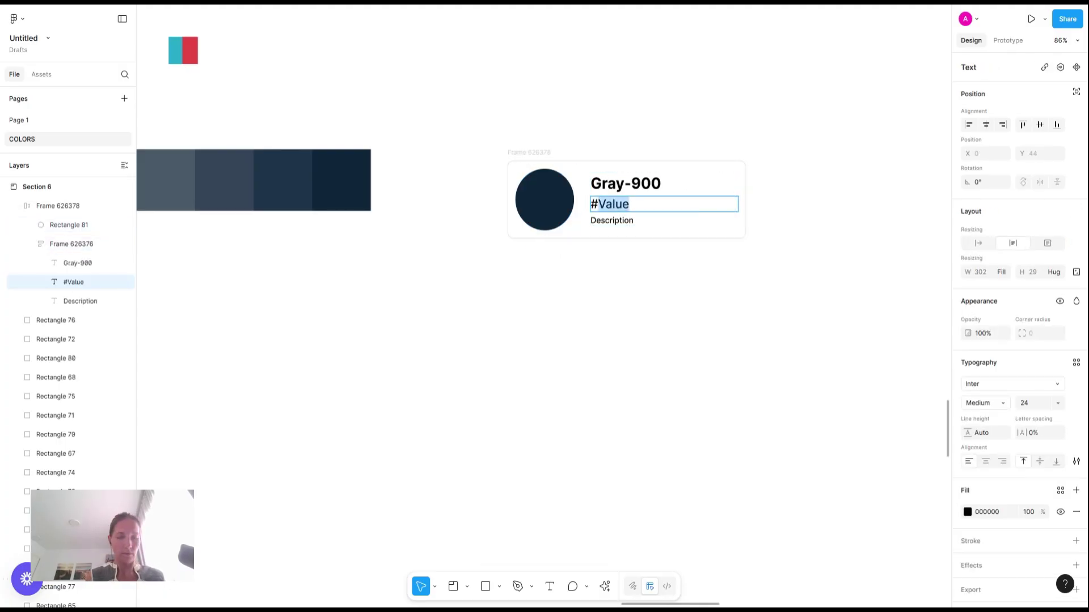
key("ctrl+v")
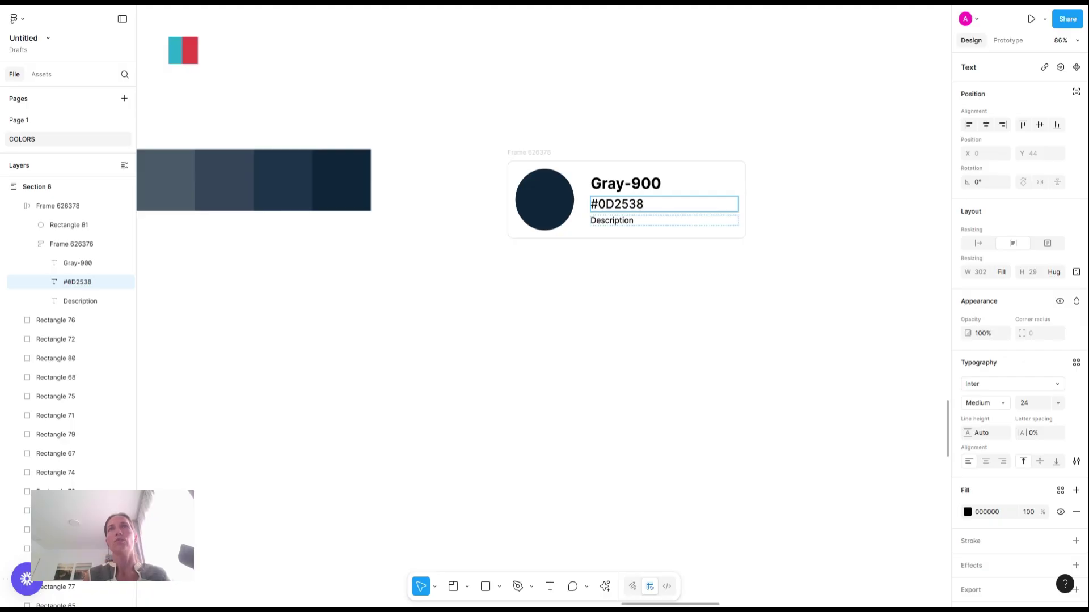
Change the card's "Description" text to "Main text color"
double_click(611, 220)
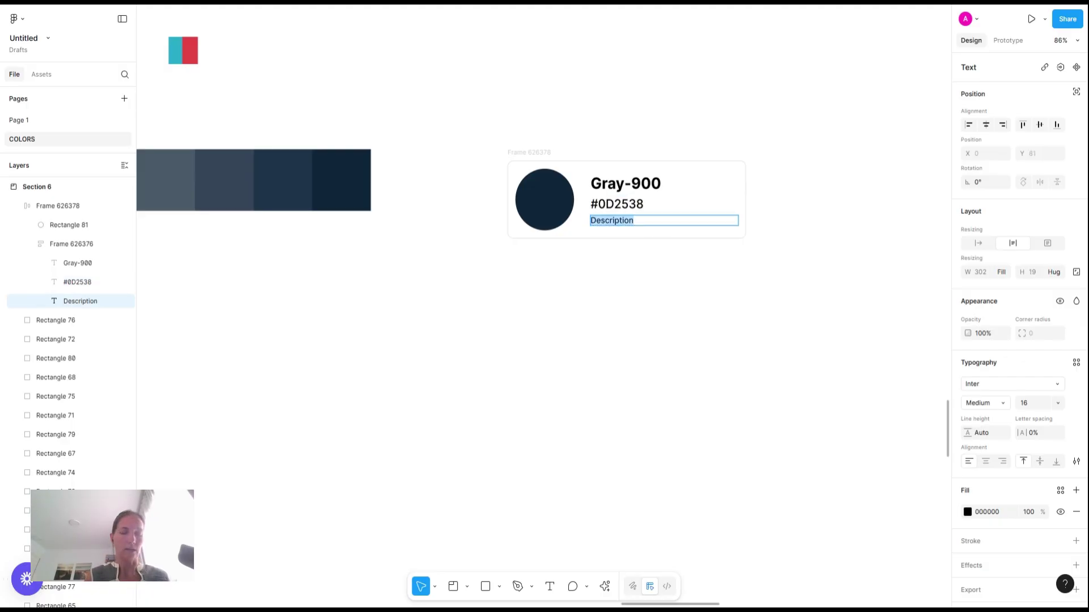
type("MAin text")
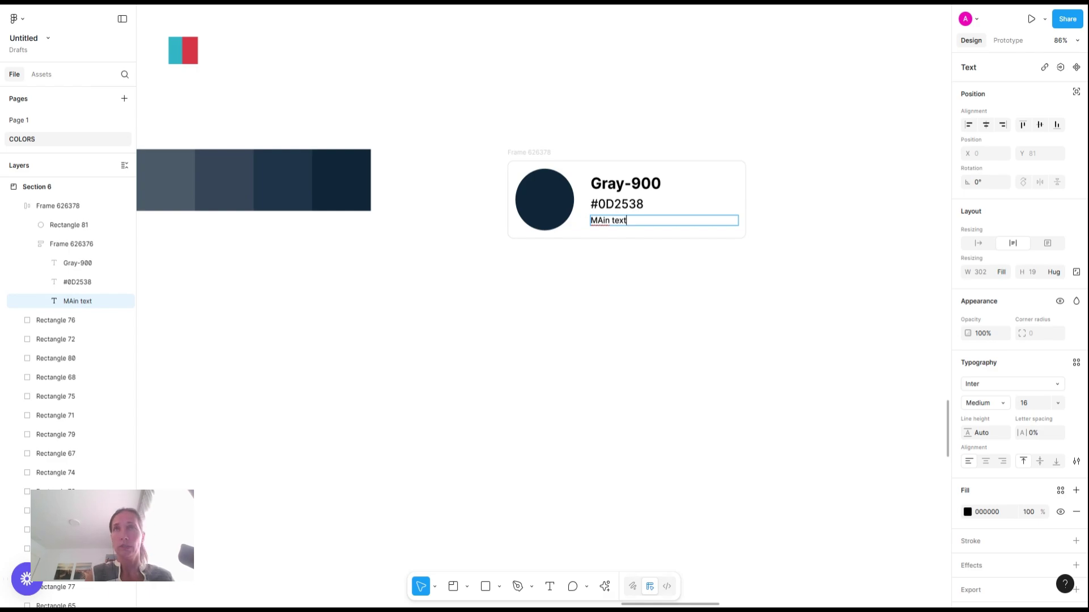
key("BackSpace")
type("ain")
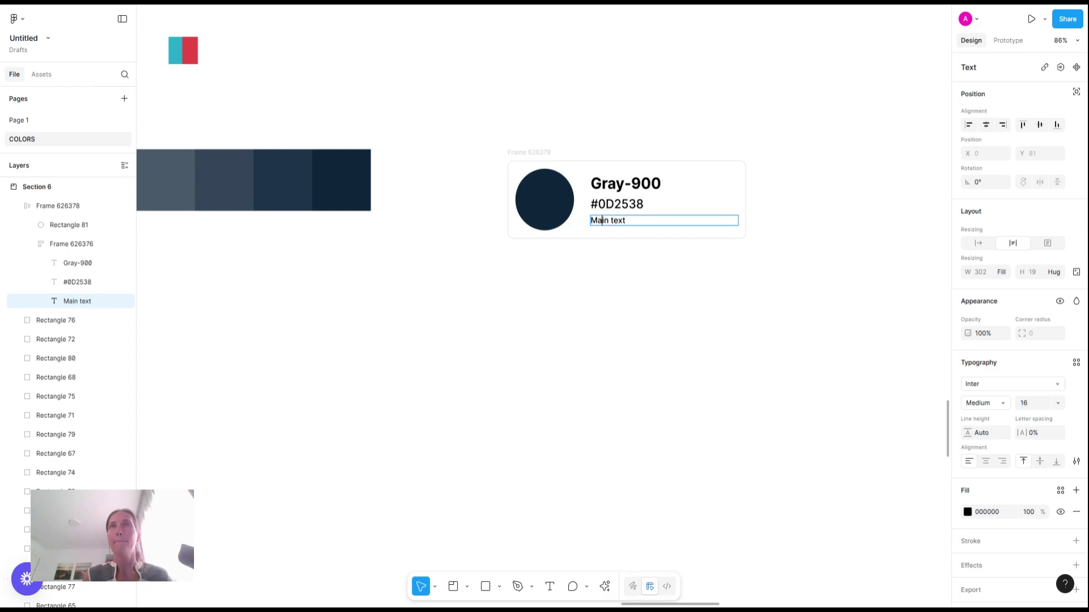
type(" text color")
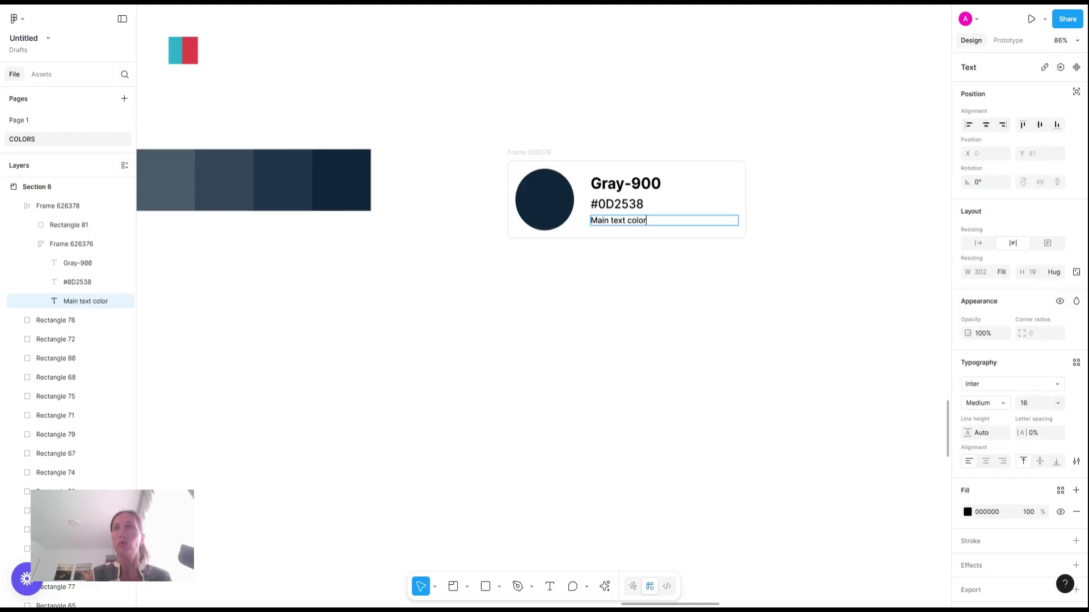
key("Escape")
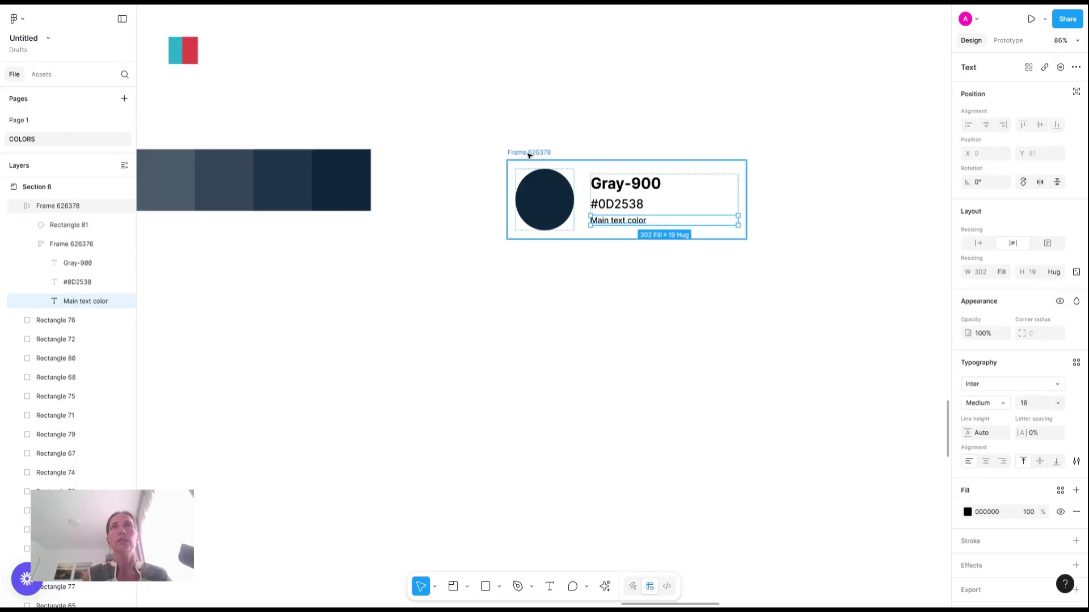
Move the card higher into empty canvas space and make it a component named "DS/ Color card"
left_click_drag(529, 153, 595, 56)
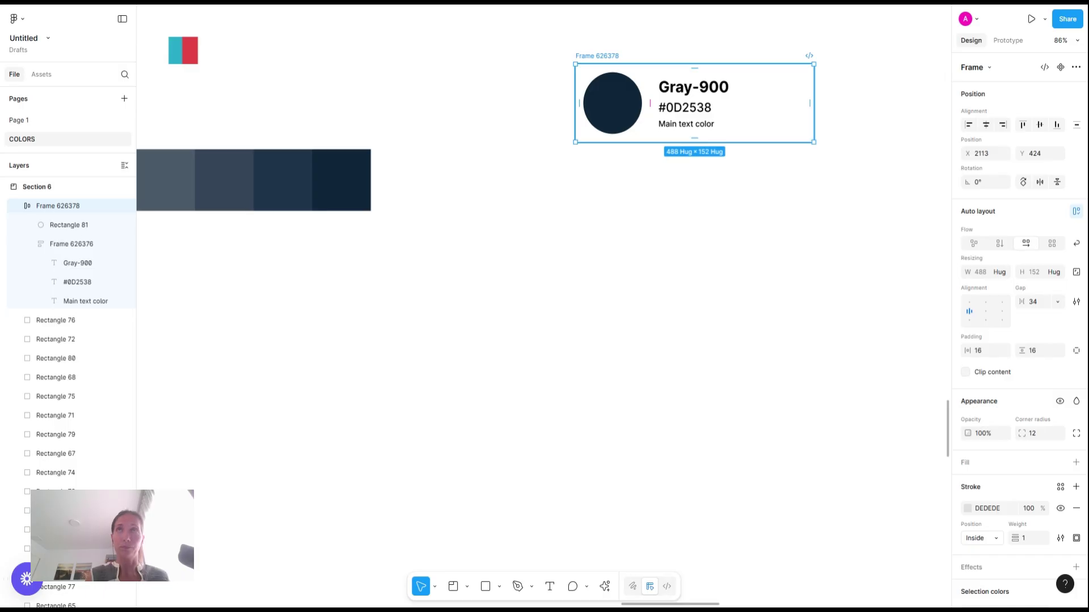
key("ctrl+alt+k")
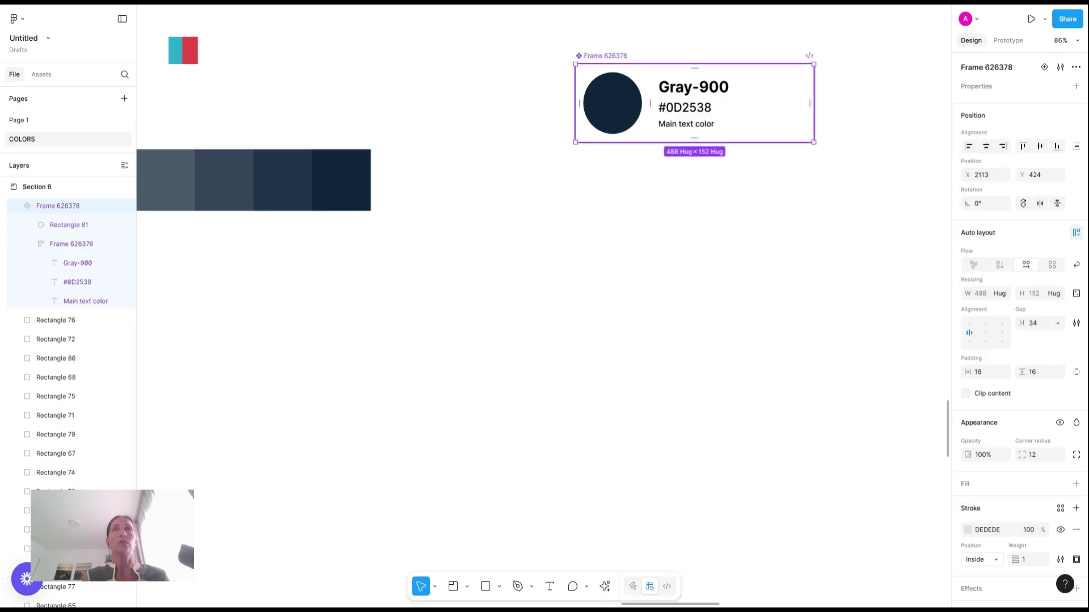
double_click(615, 56)
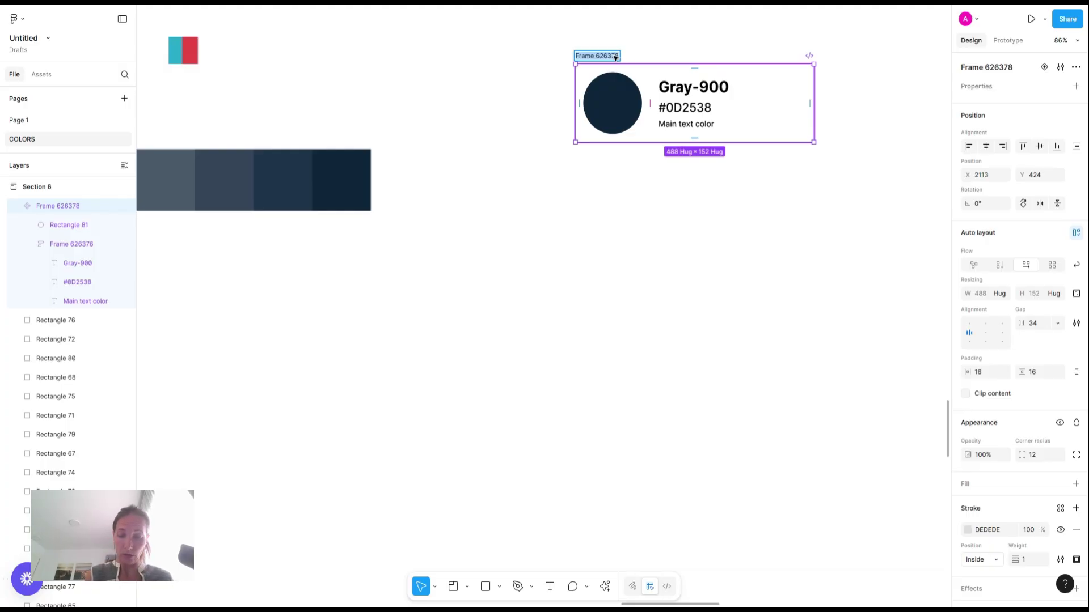
type("COlor card")
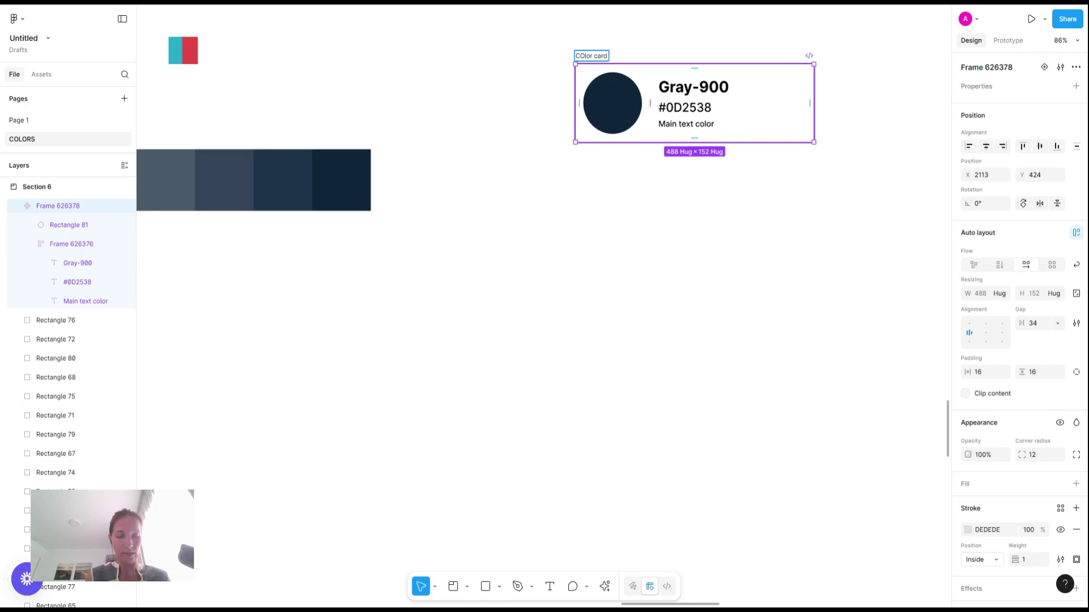
left_click(576, 55)
type("DS/")
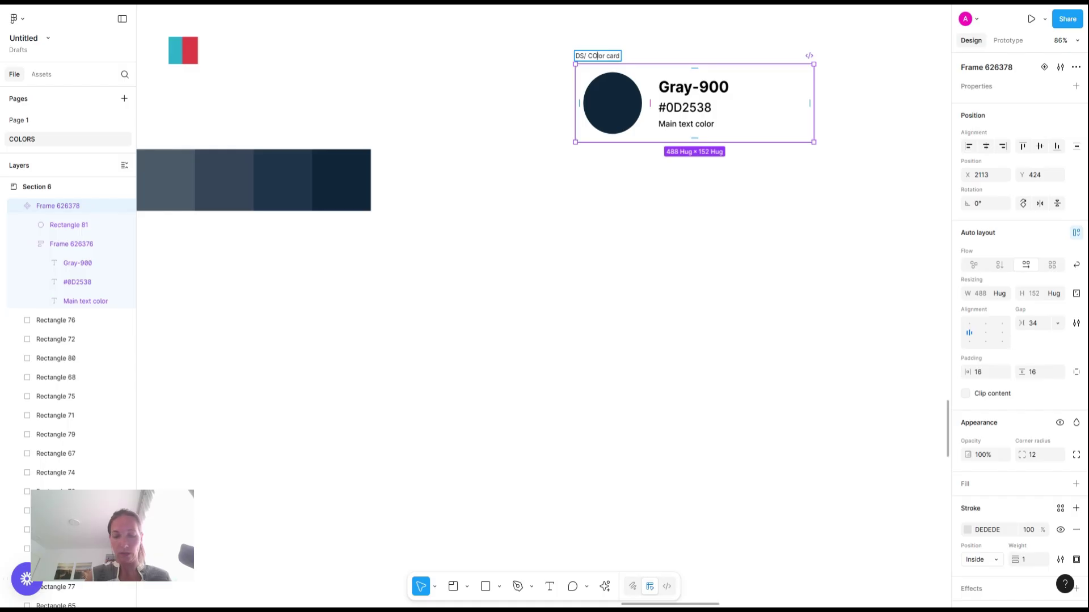
key("BackSpace")
type("o")
key("Return")
left_click(678, 51)
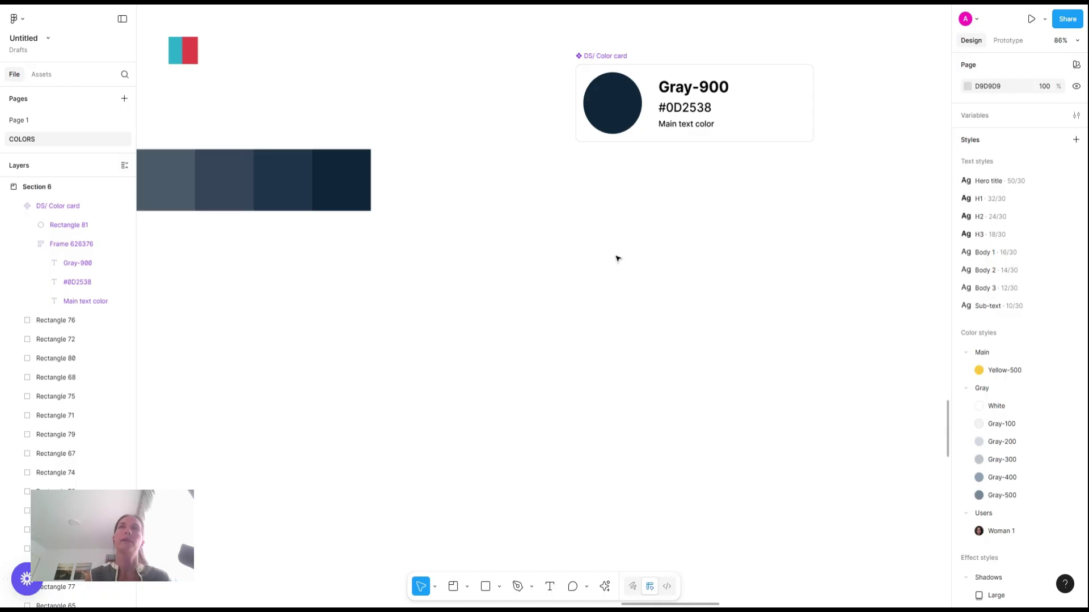
Place an instance of the color card below the main component and set its circle's corner radius to 0
left_click(602, 58)
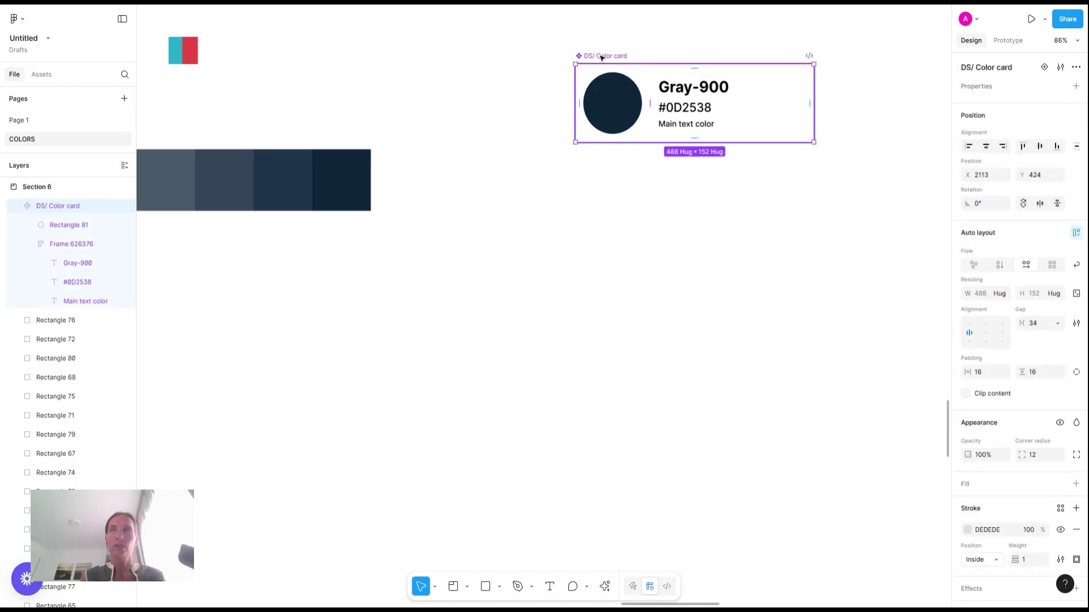
left_click_drag(601, 57, 606, 194)
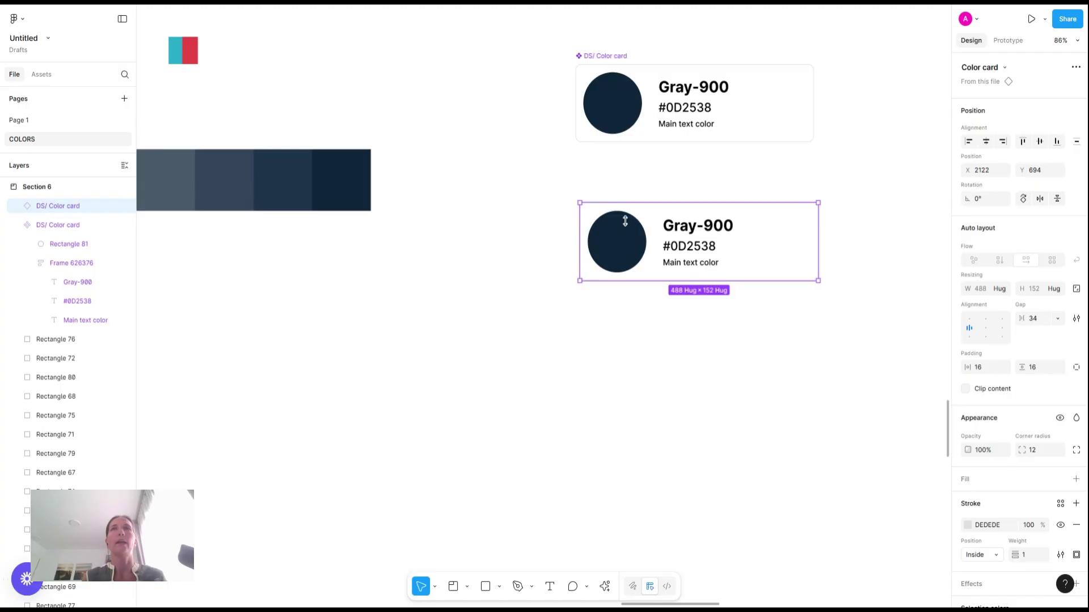
double_click(629, 237)
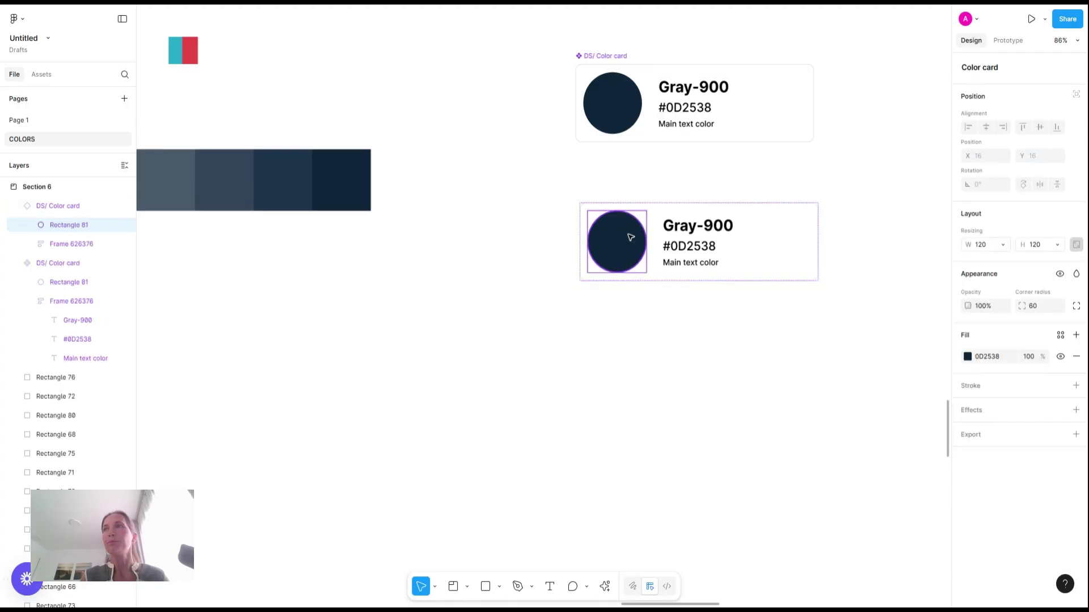
left_click(1035, 306)
type("0")
key("Return")
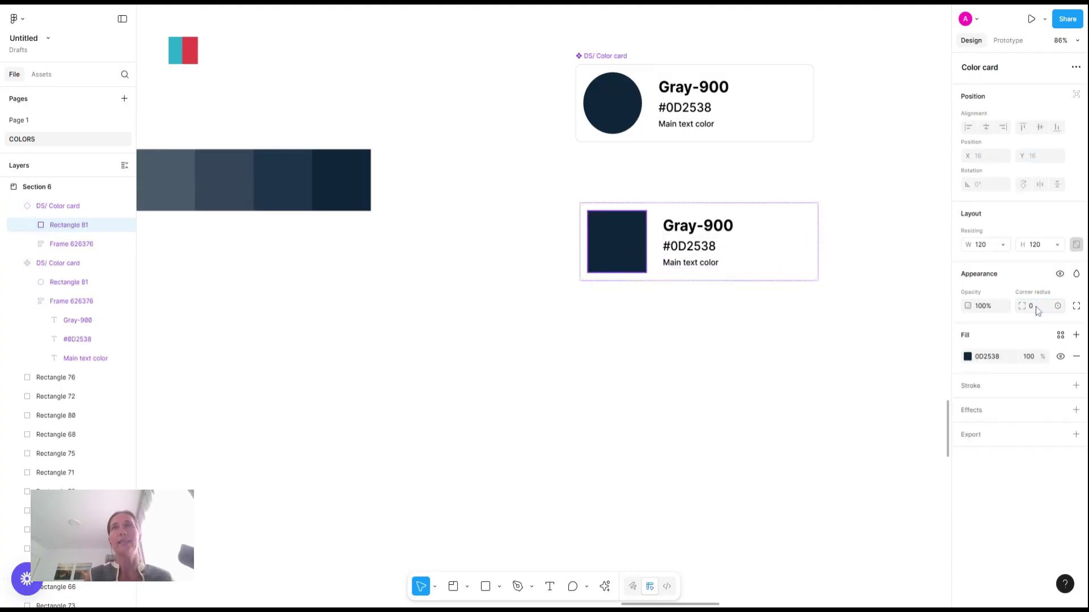
Set both the vertical and horizontal padding of the card instance to 0
left_click(790, 216)
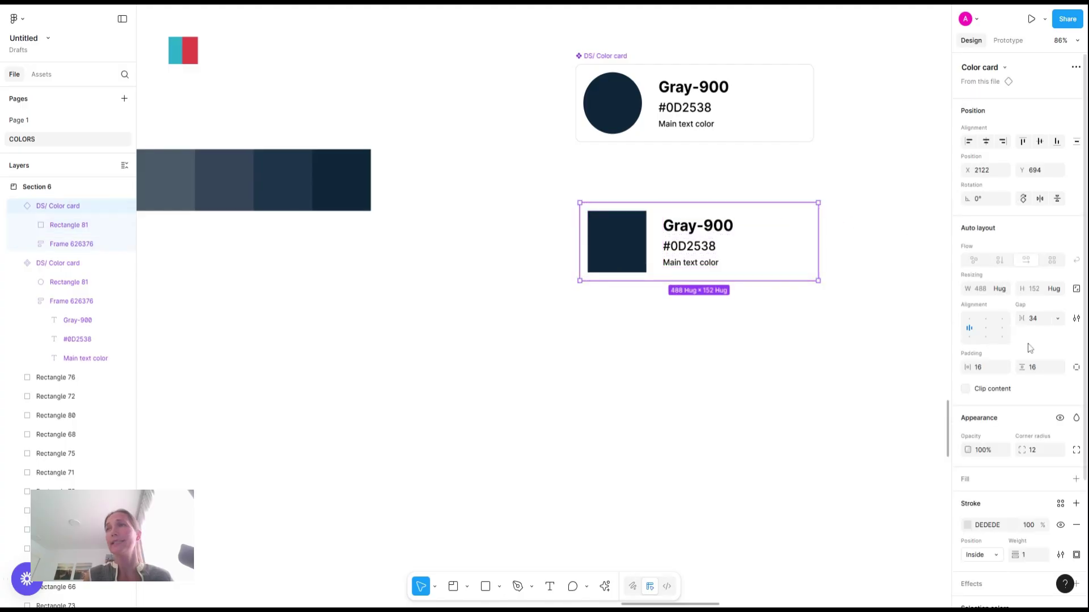
left_click(1033, 367)
type("0")
key("Return")
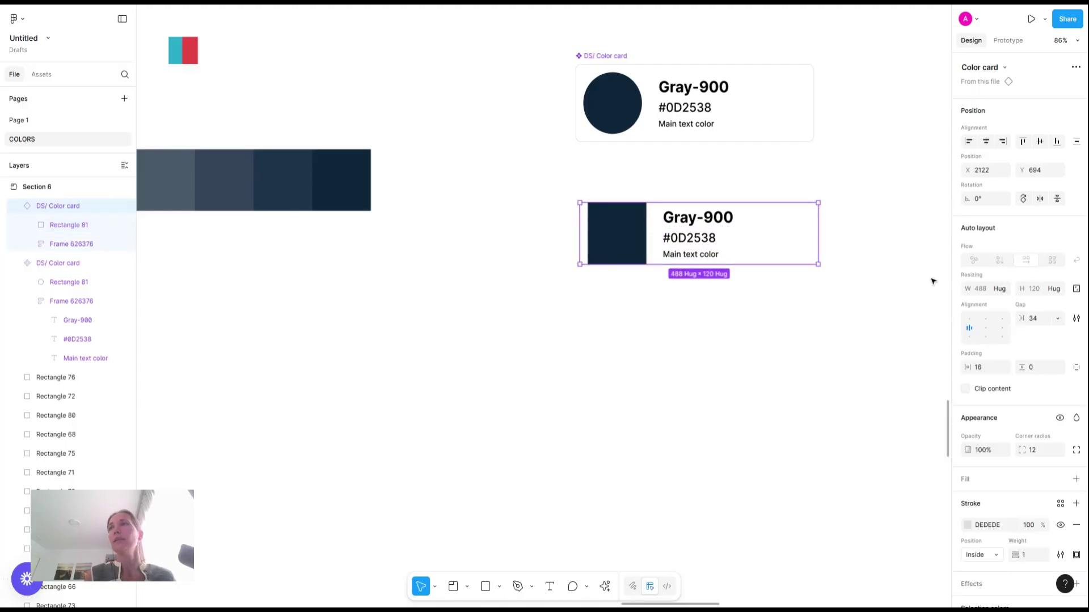
left_click(977, 367)
type("0")
key("Return")
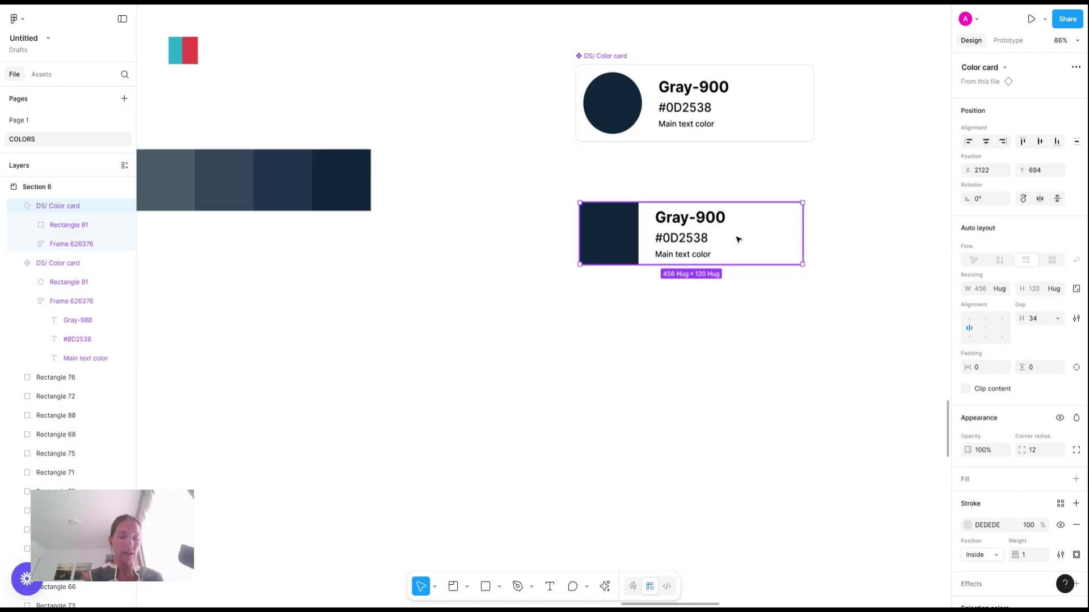
Duplicate the square-swatch card directly beneath itself and set the "Gray-900" font size in both instances to 24
left_click_drag(740, 239, 732, 299)
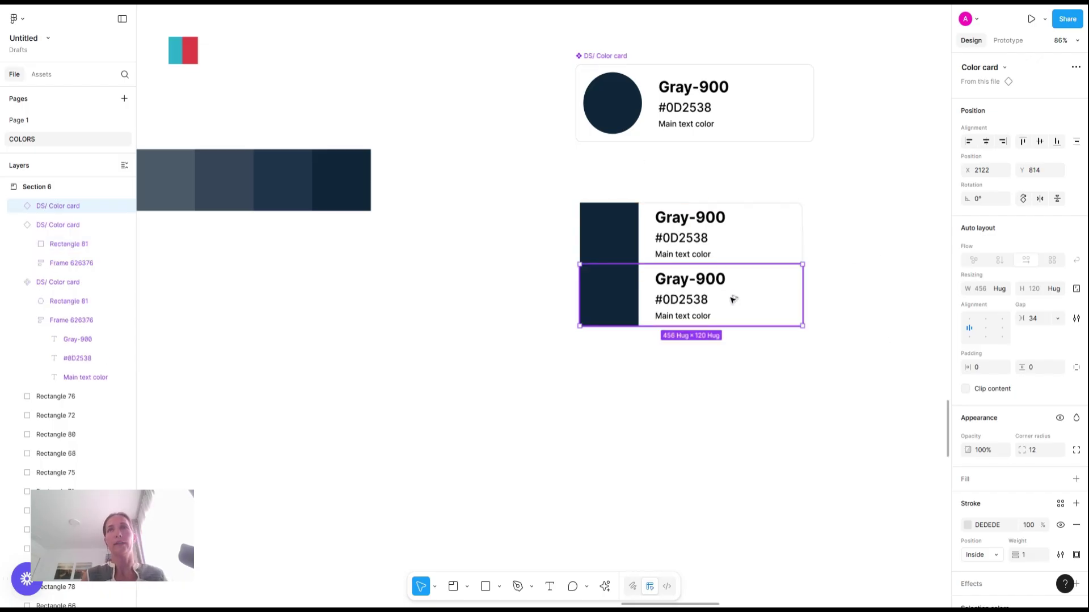
double_click(683, 224)
double_click(683, 224)
key("Escape")
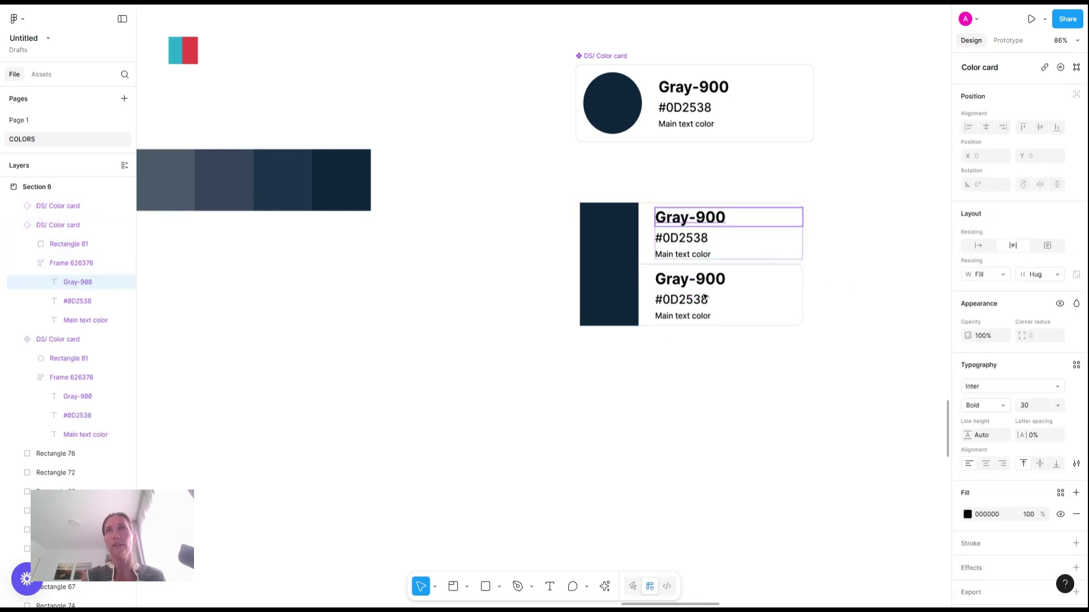
left_click(689, 285, "shift")
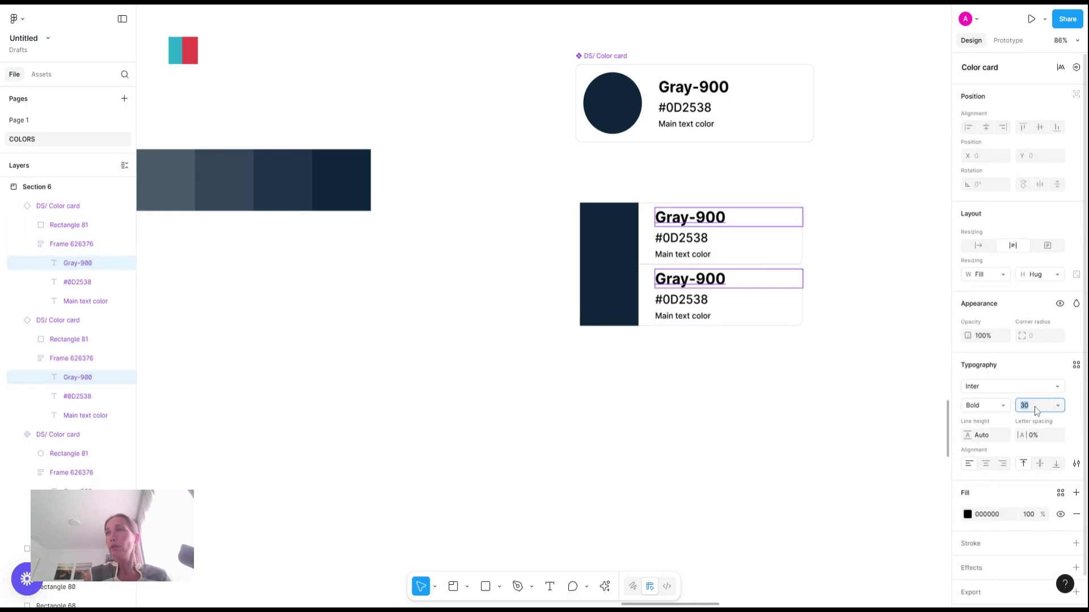
type("24")
key("Return")
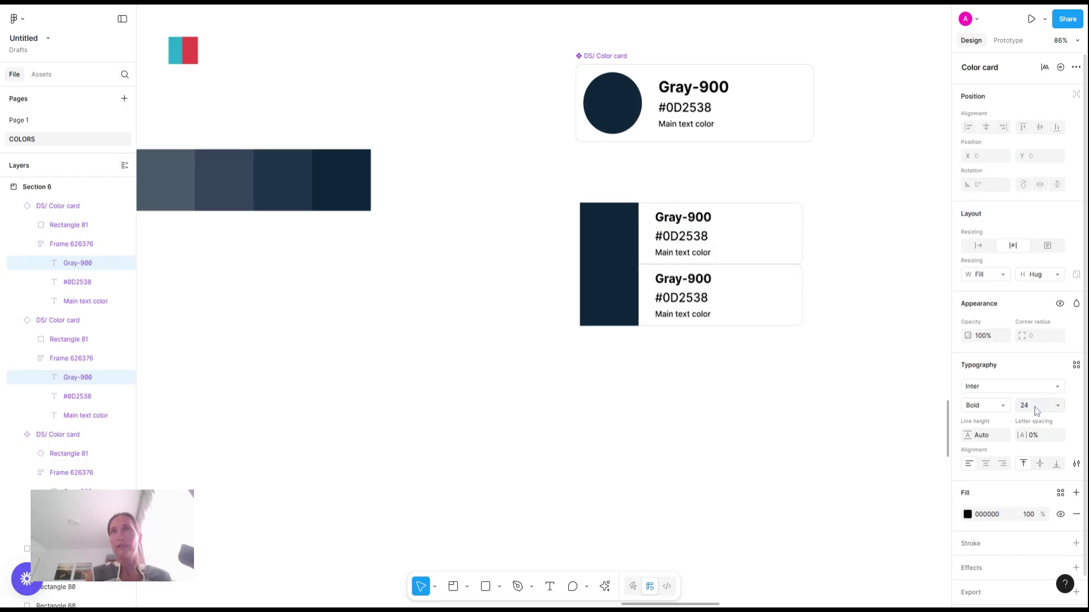
Set the font size of the hex value labels in both stacked card instances to 18
left_click(679, 238)
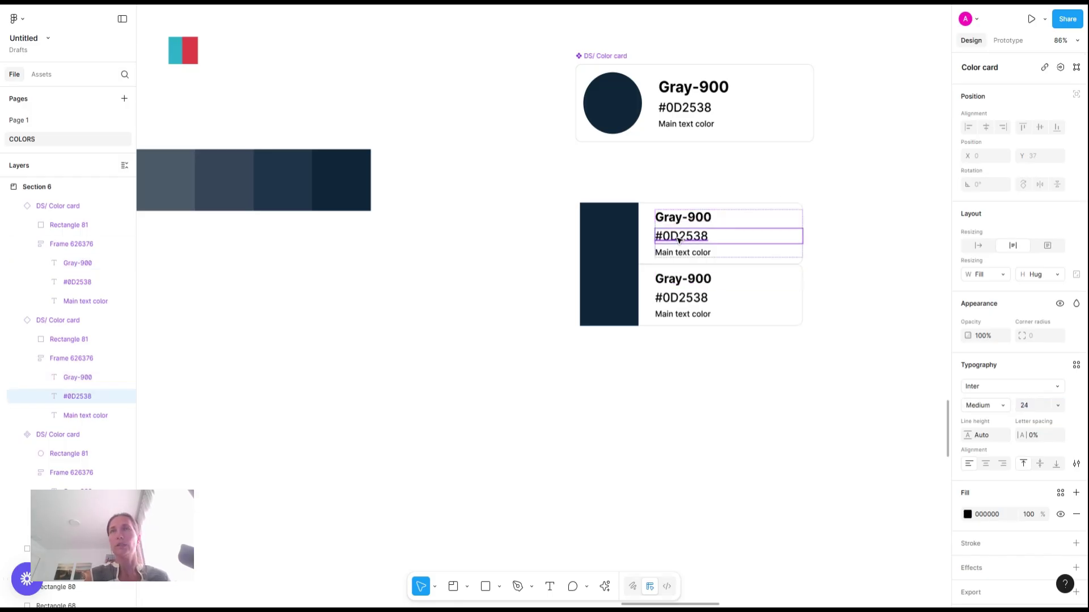
left_click(689, 301, "shift")
left_click(1028, 407)
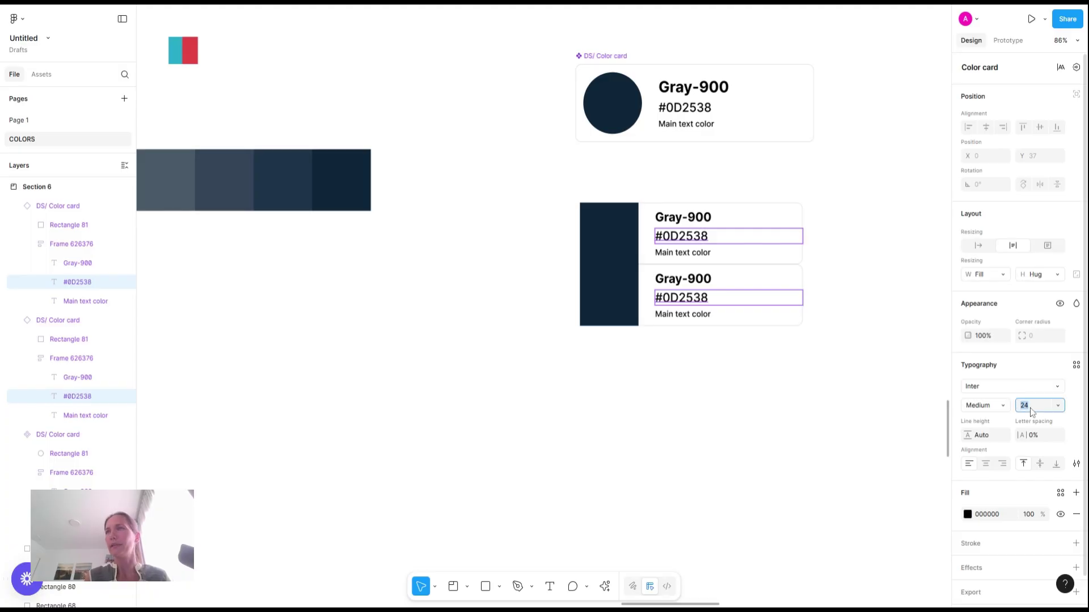
type("18")
key("Return")
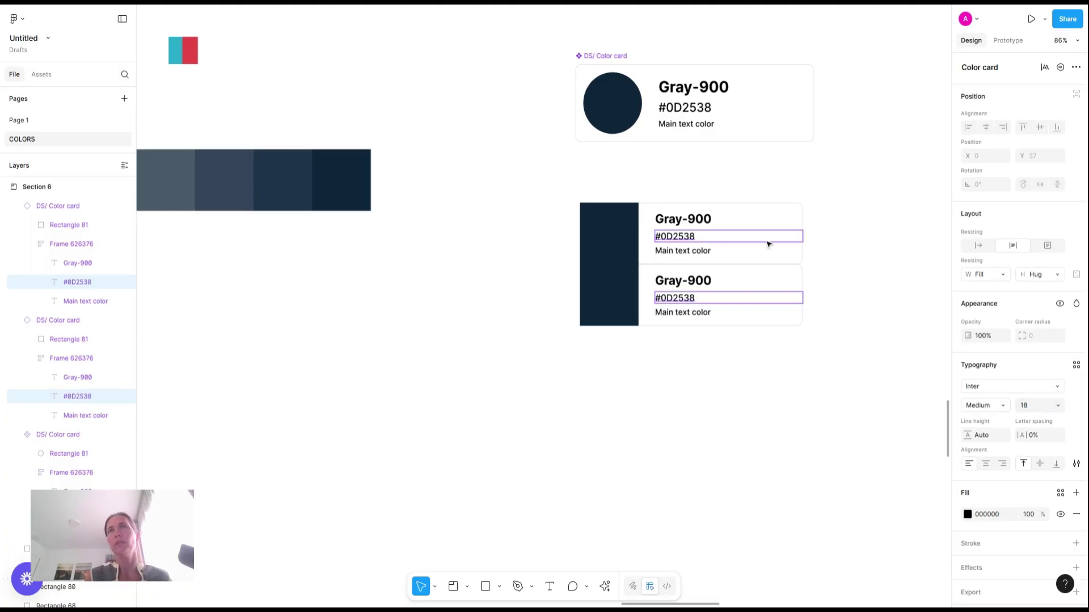
left_click(852, 224)
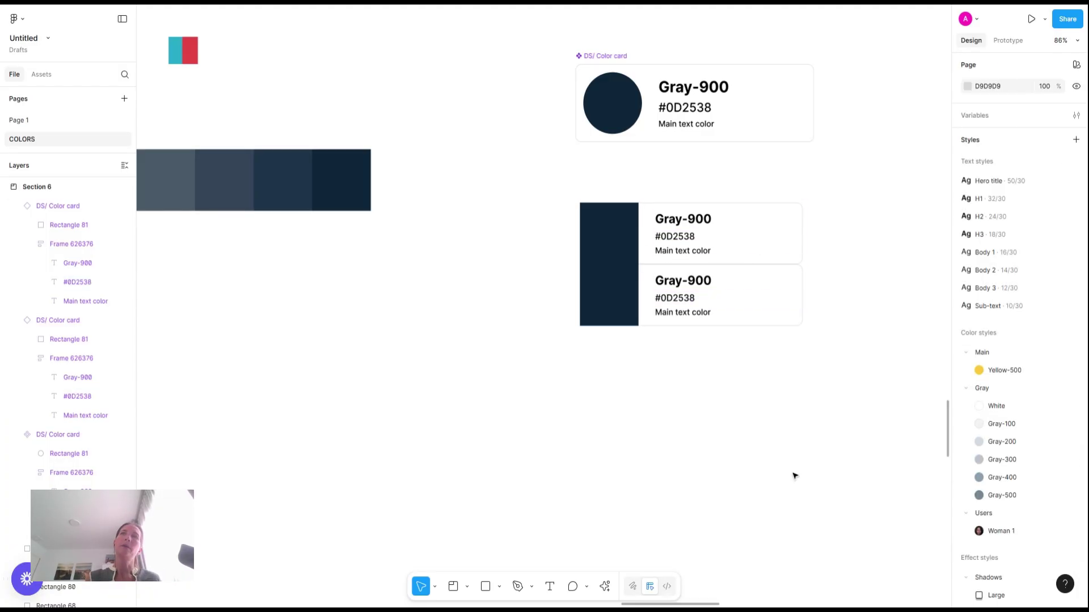
Recolor the lower stacked card's swatch to 1D344A by sampling the second-darkest square of the gray row
left_click(612, 303)
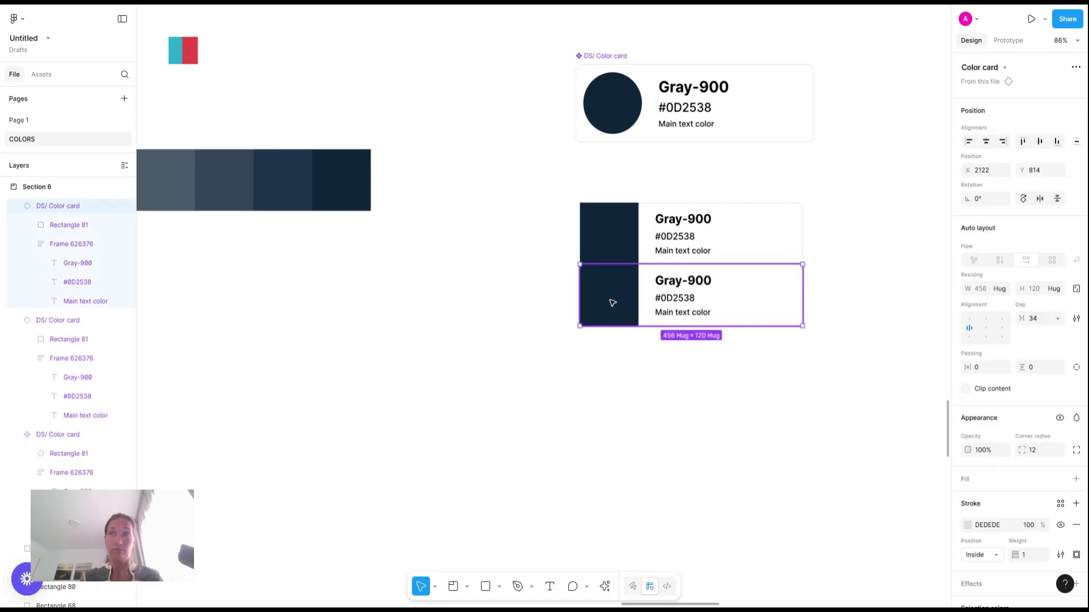
scroll(1035, 431, "down", 3)
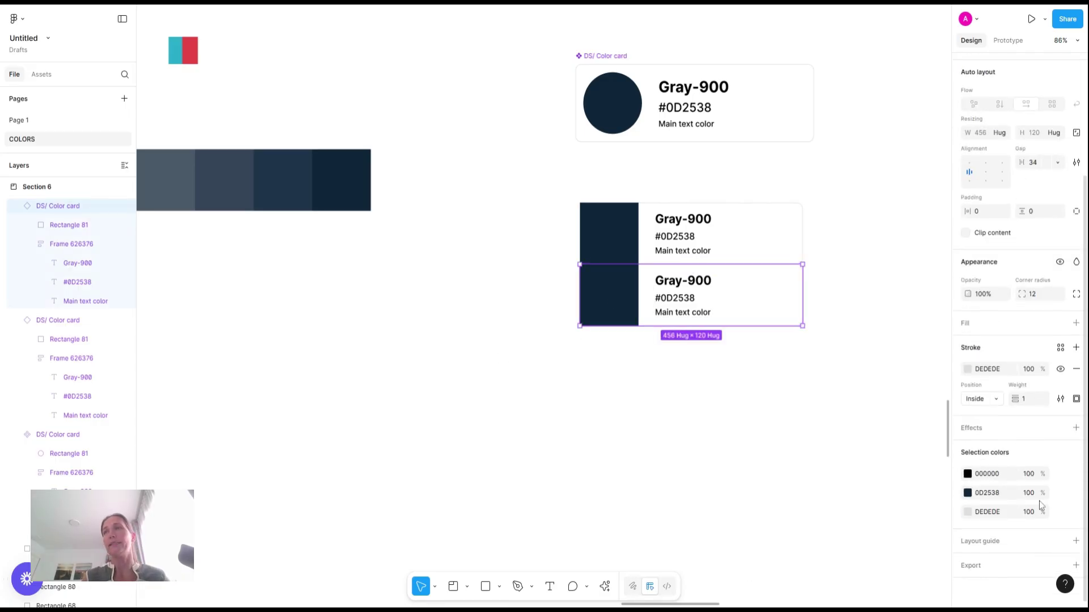
left_click(967, 493)
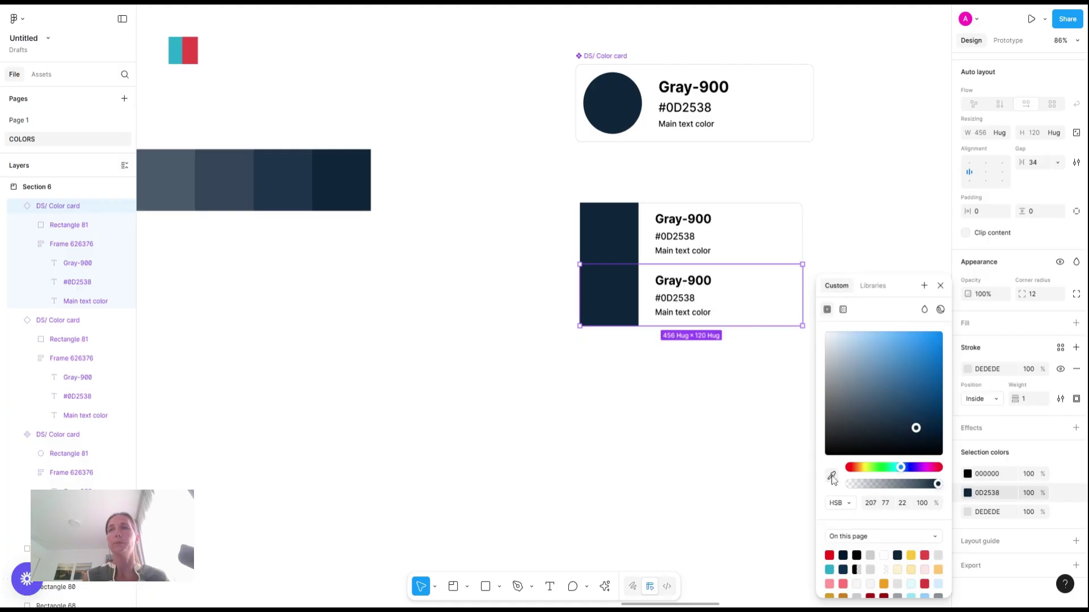
left_click(831, 476)
key("Escape")
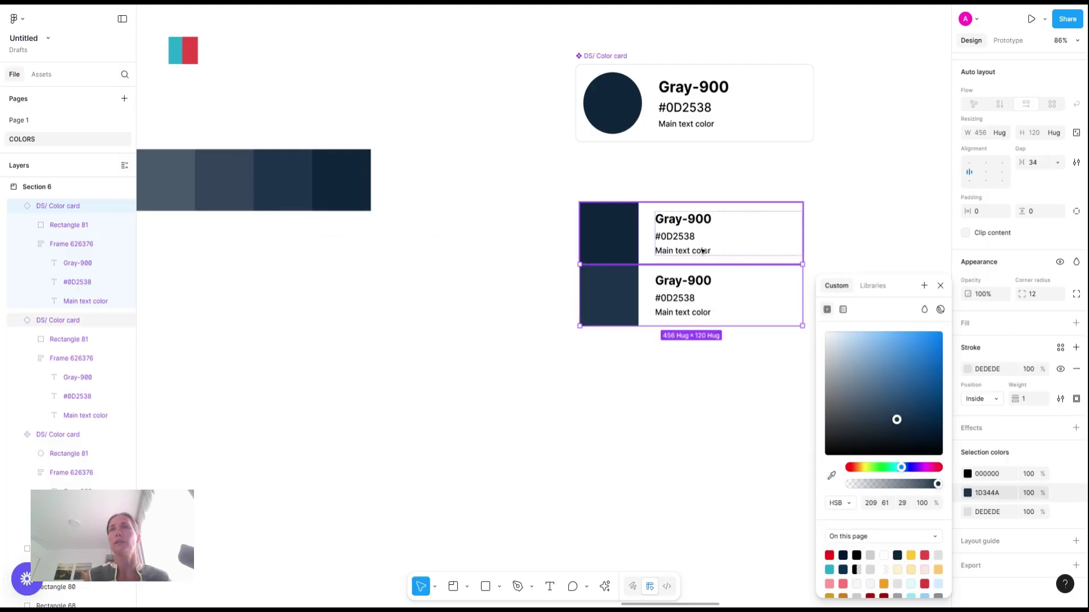
Change the lower stacked card's title to "Gray-800"
double_click(684, 280)
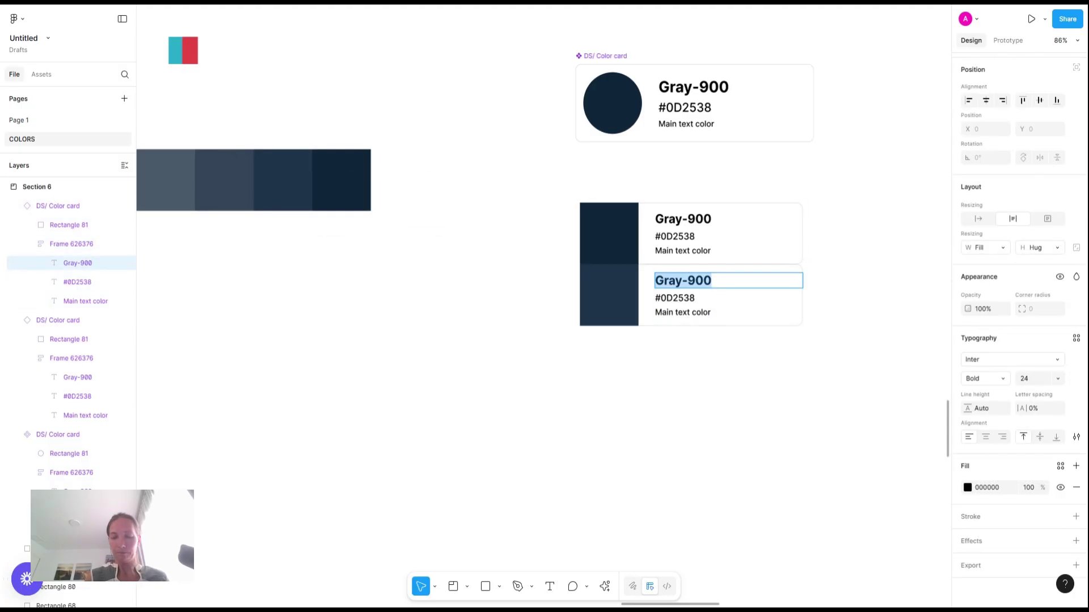
double_click(700, 280)
type("800")
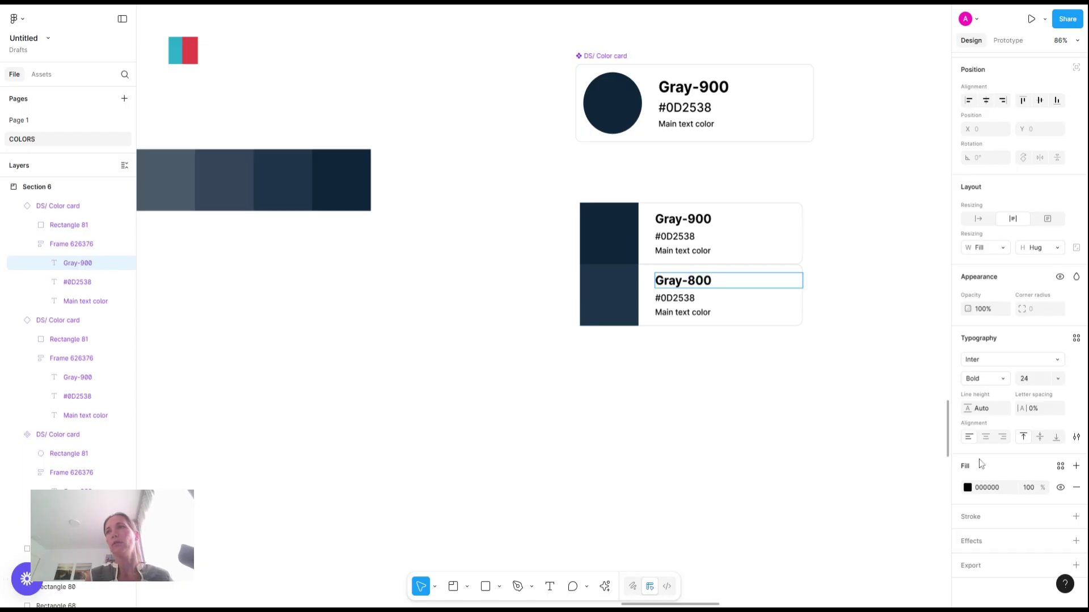
Change the lower card's hex label to "#1D344A", taking the value from its swatch fill
left_click(619, 305)
left_click(989, 356)
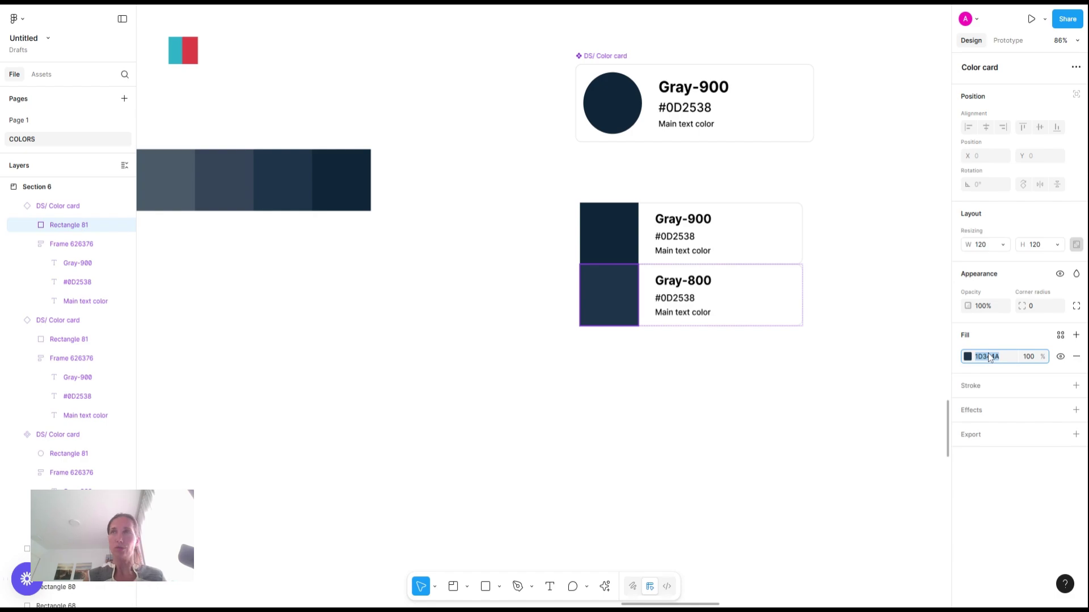
left_click(675, 298)
double_click(675, 297)
double_click(678, 298)
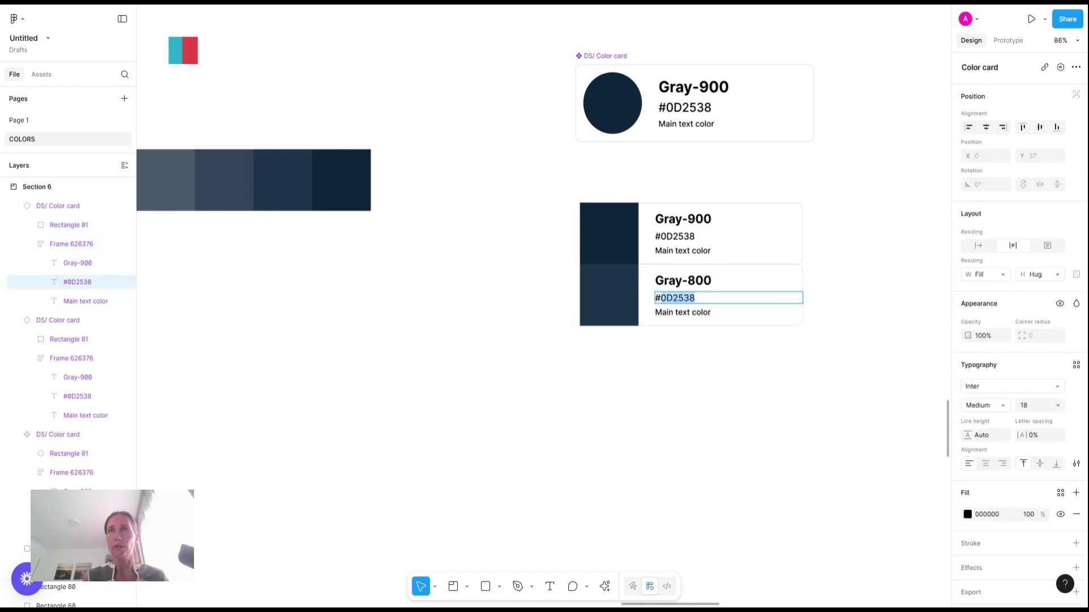
type("1D344A")
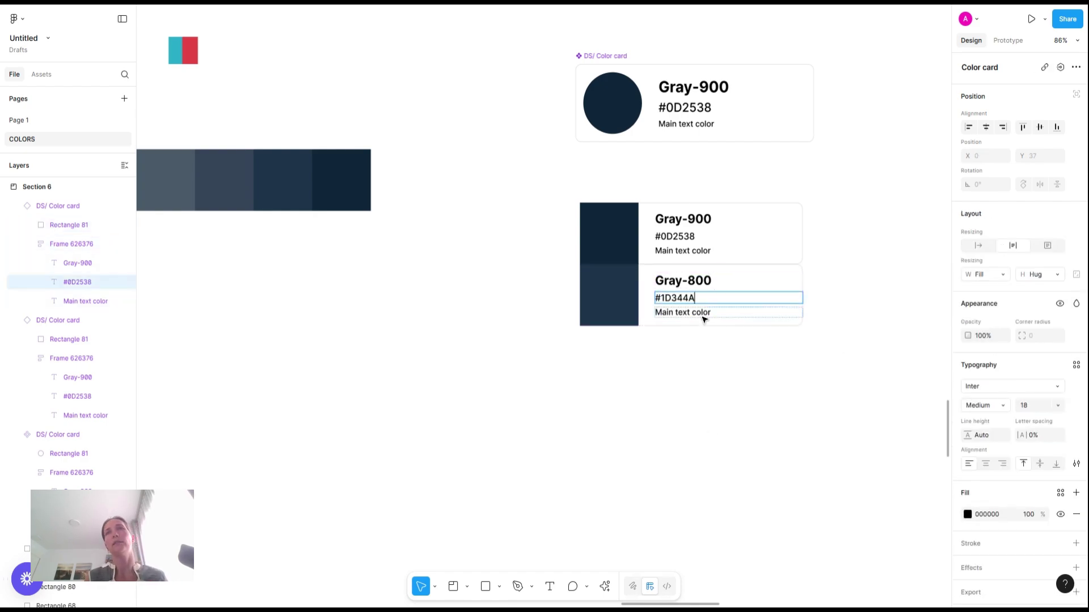
Replace the Gray-800 card's description with "N/A"
key("Tab")
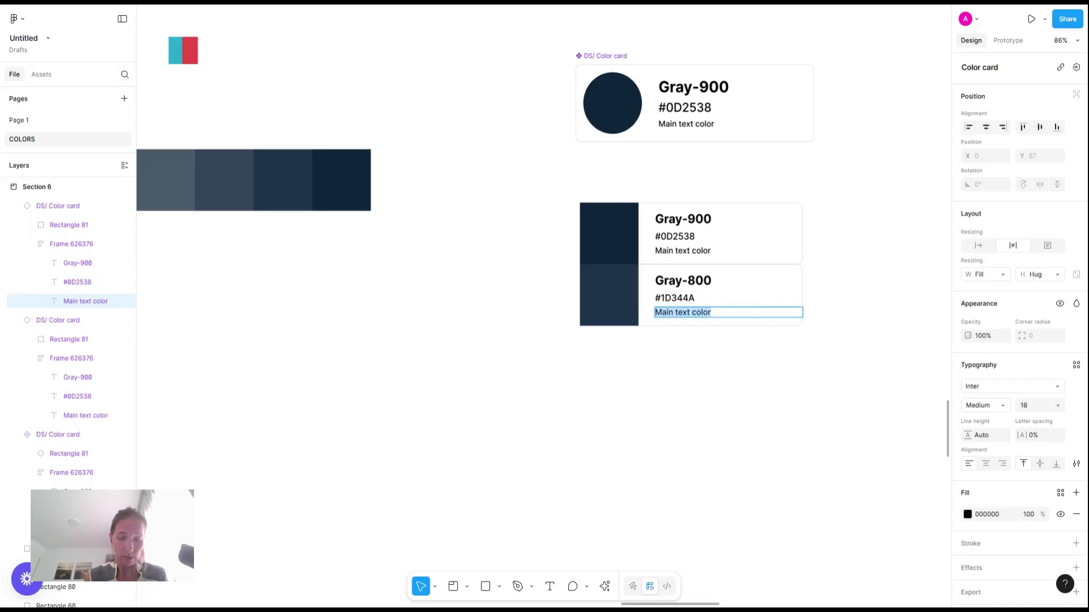
type("ND")
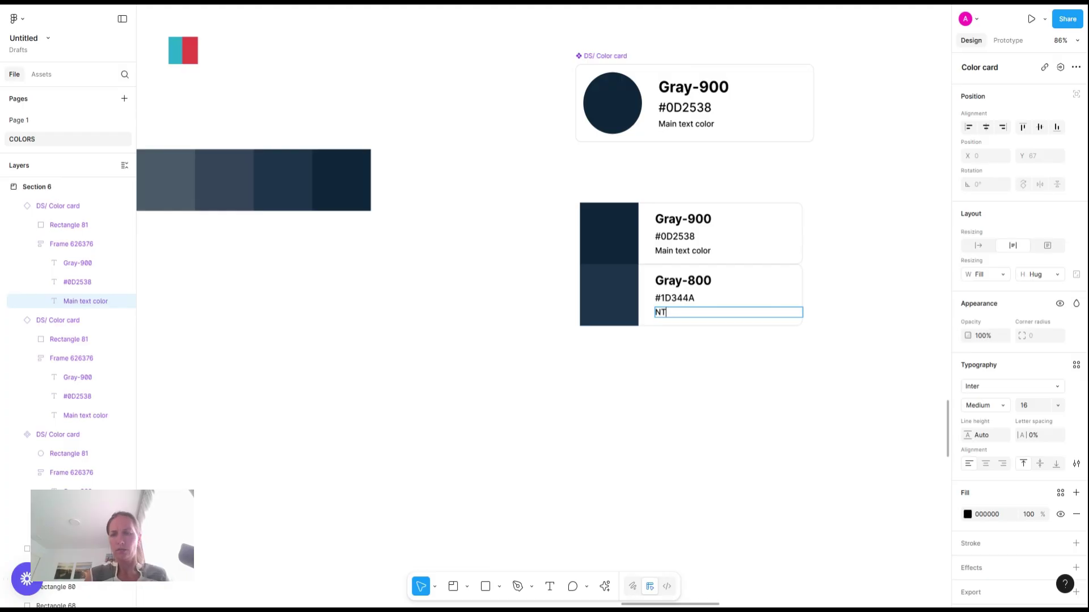
type("/A")
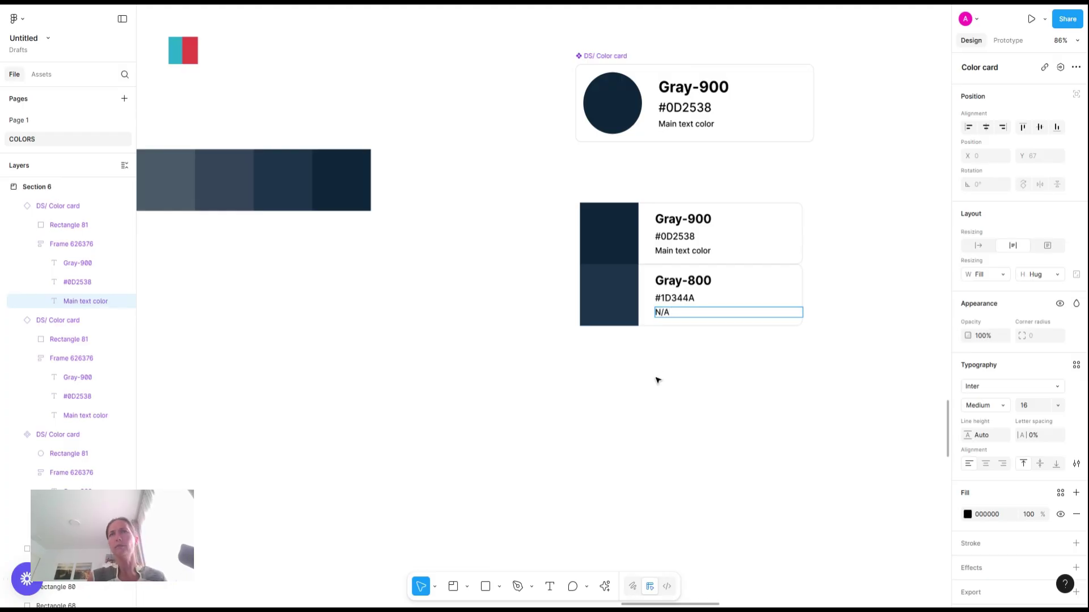
key("Escape")
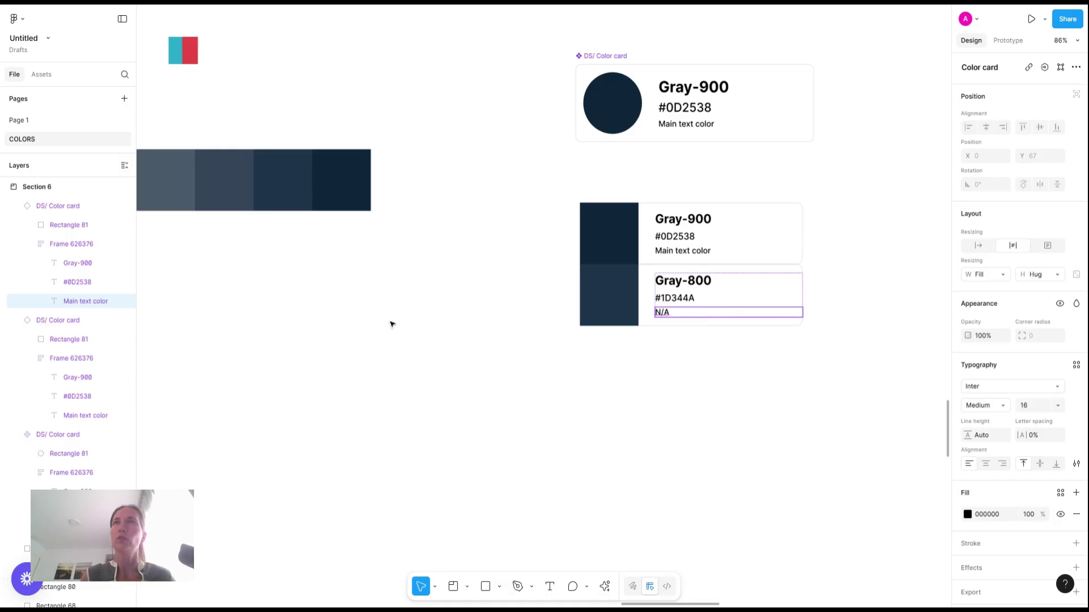
left_click(678, 503)
Review the color cards alongside the gray, red, yellow, blue and teal palette rows
scroll(741, 420, "down", 3)
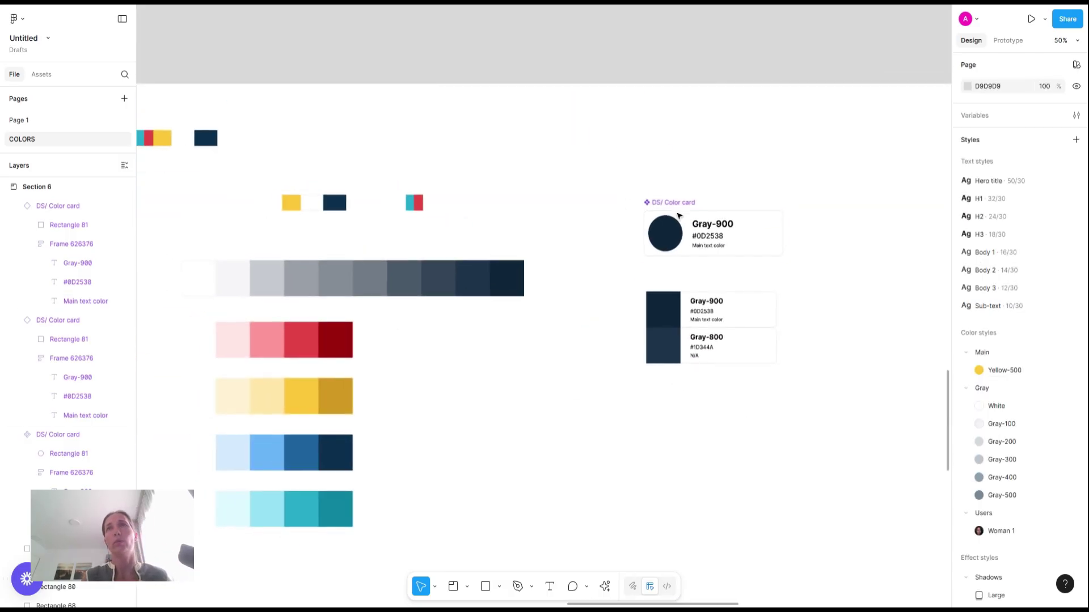
scroll(812, 250, "right", 4)
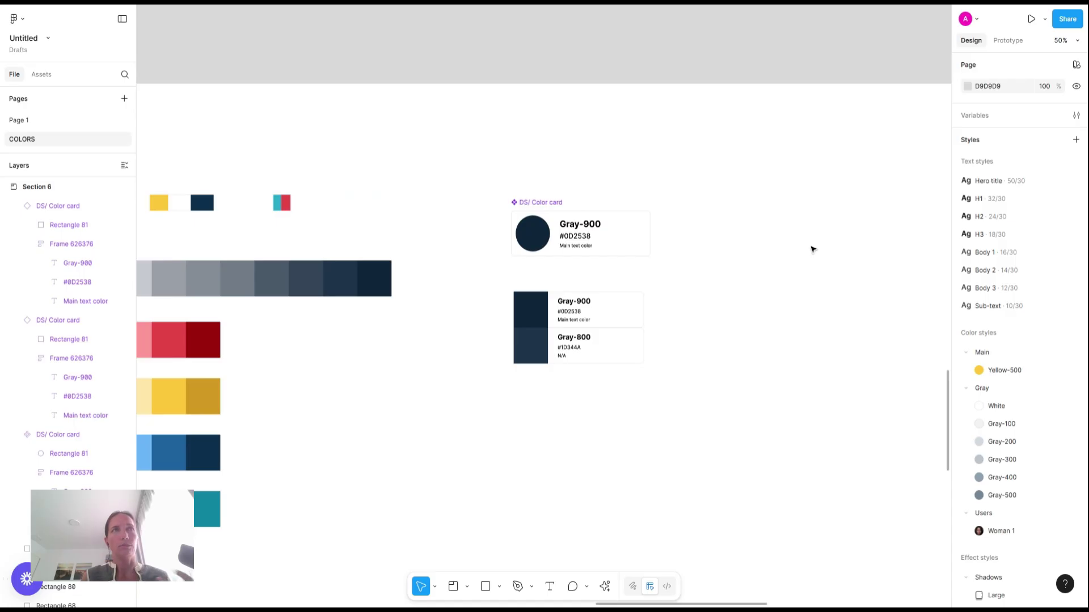
scroll(813, 250, "left", 6)
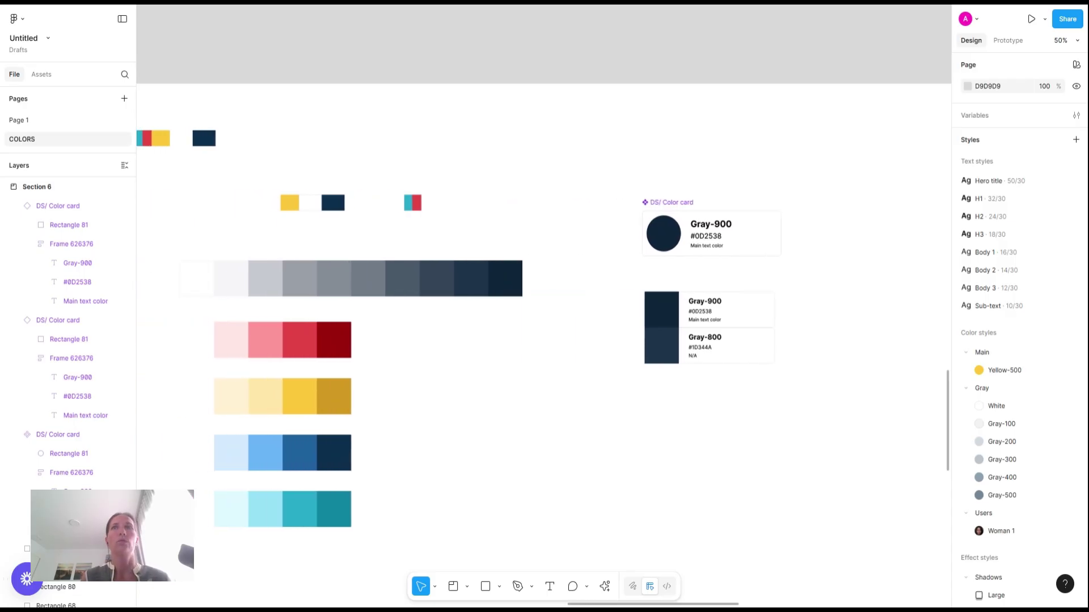
scroll(812, 249, "left", 1)
scroll(812, 249, "right", 4)
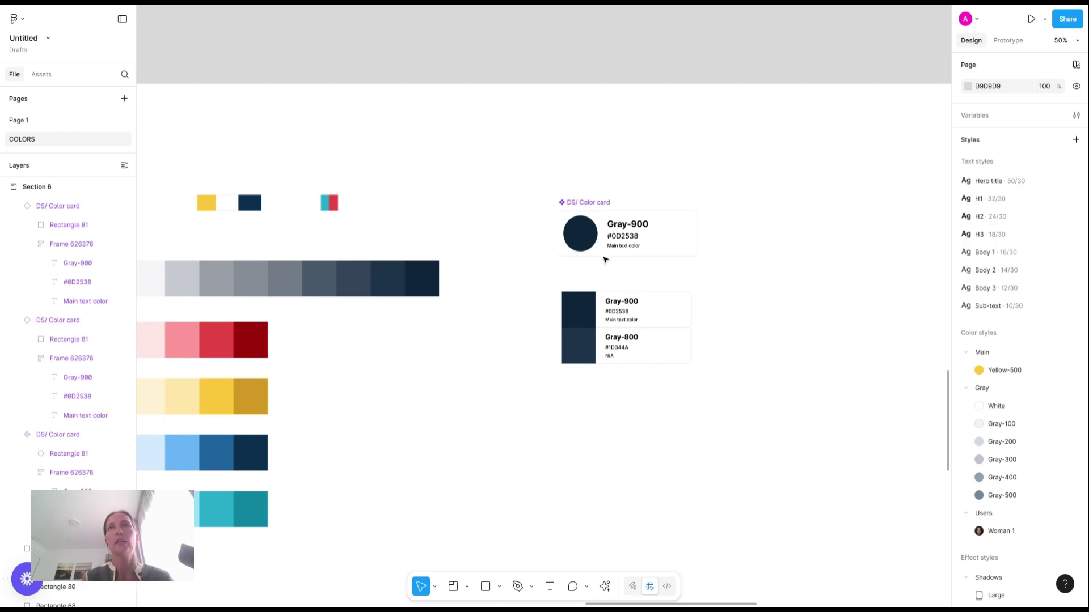
scroll(709, 338, "up", 5)
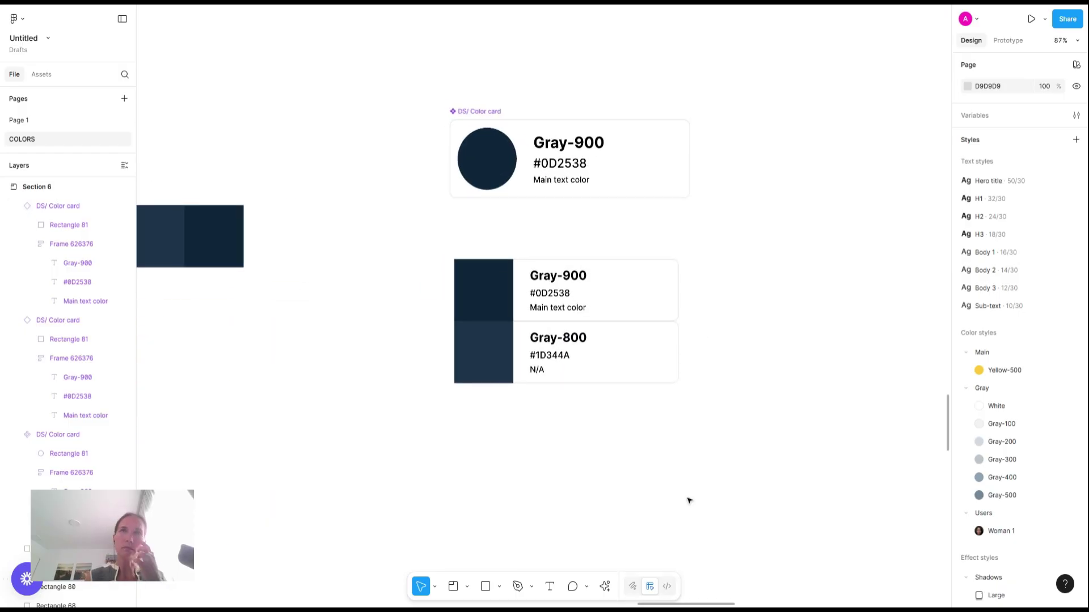
scroll(632, 493, "left", 4)
scroll(634, 494, "right", 1)
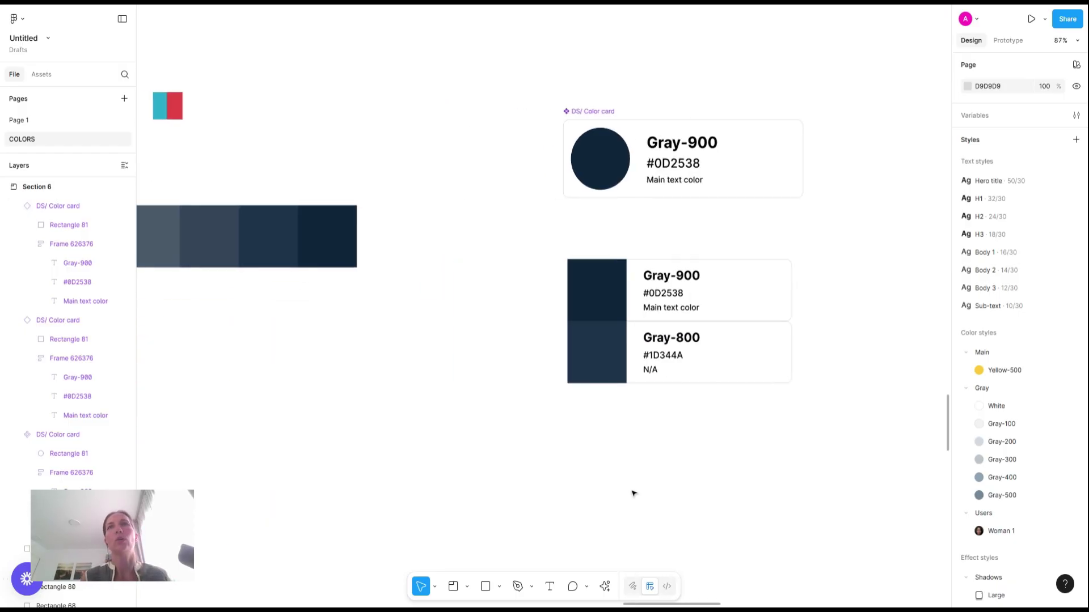
scroll(633, 493, "left", 7)
scroll(633, 494, "down", 3)
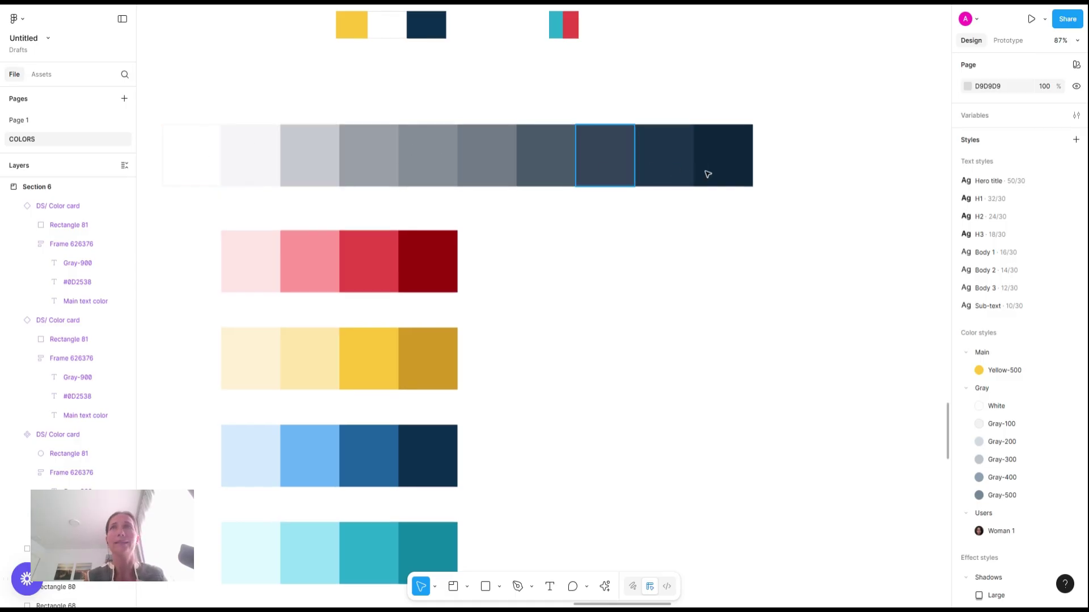
left_click(396, 279)
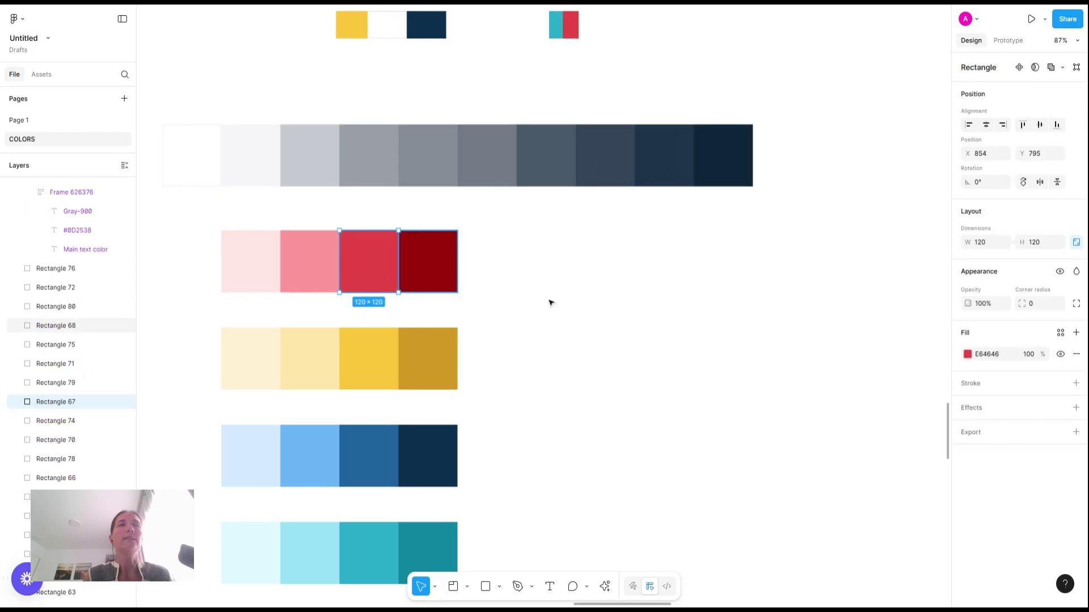
left_click(418, 357)
scroll(420, 357, "down", 2)
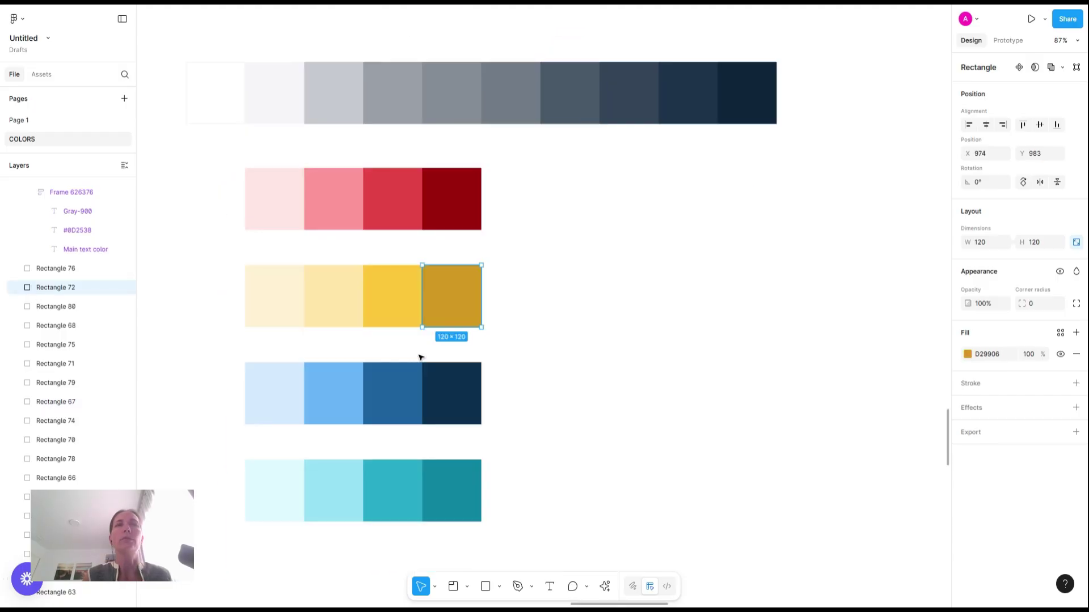
Create a color variable named "Primary/Yellow-500" from the fill of the third swatch in the yellow row
left_click(386, 316)
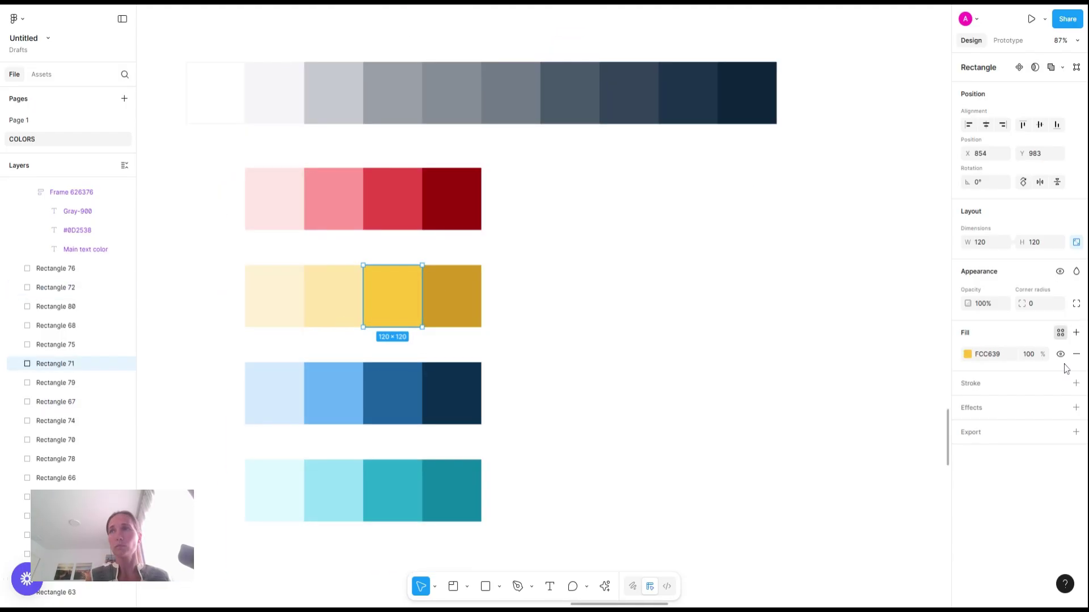
left_click(1061, 333)
left_click(923, 333)
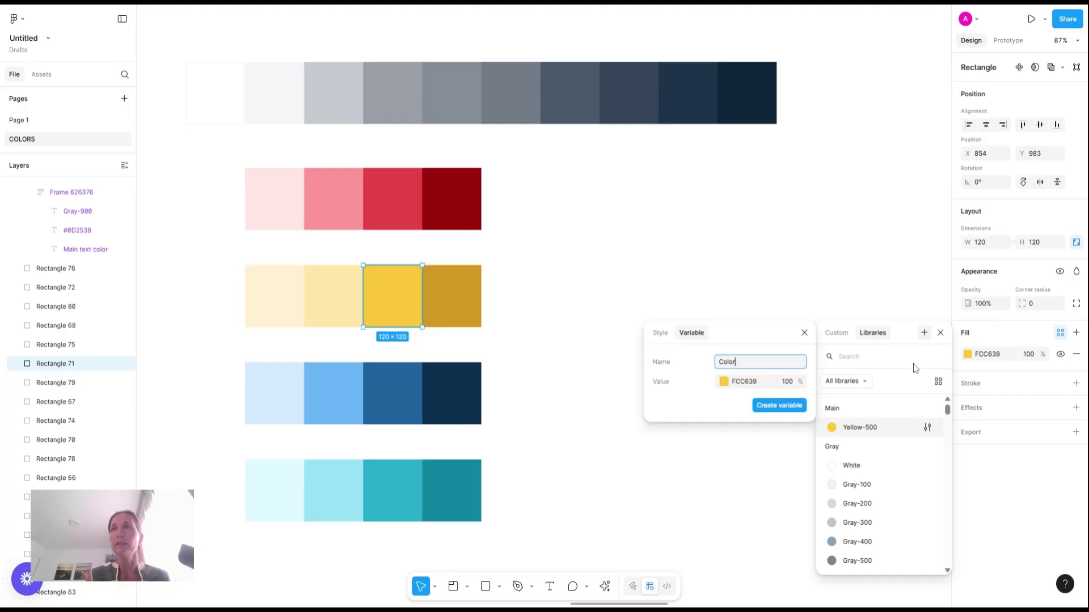
double_click(727, 366)
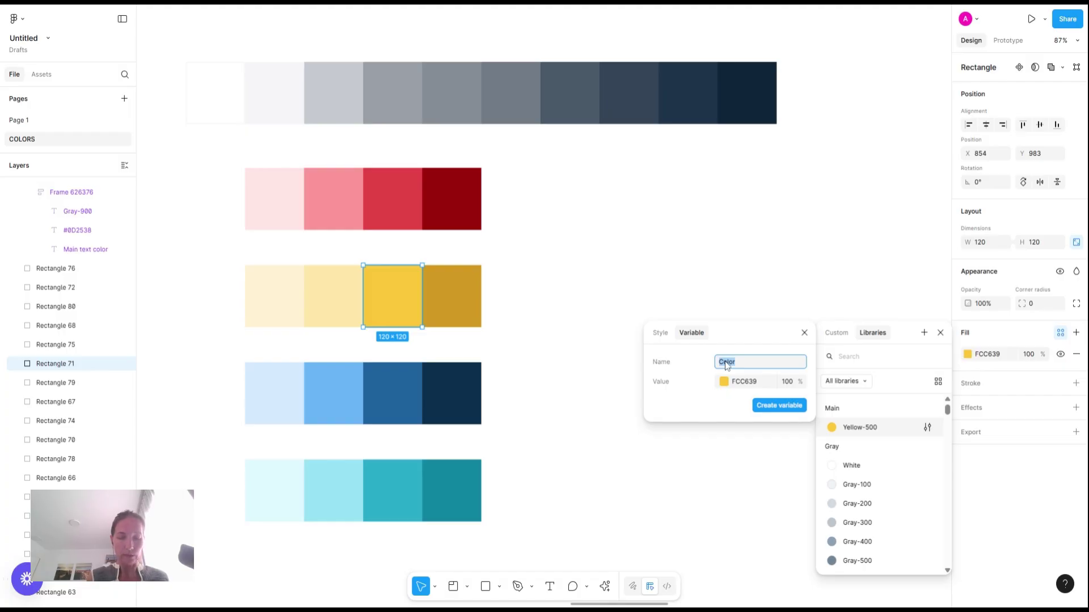
type("Prima")
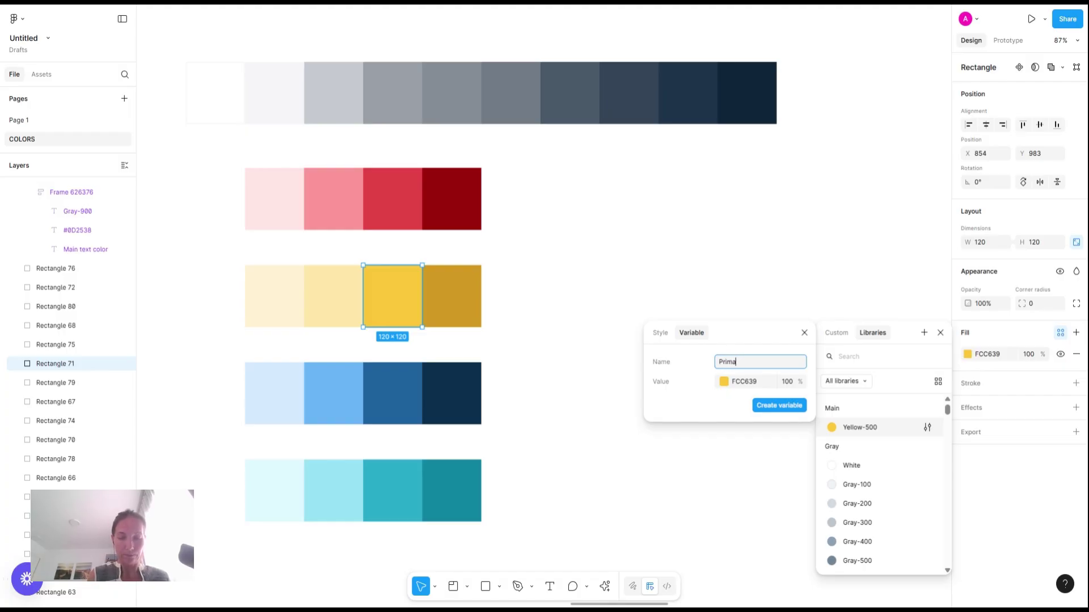
type("ry/Yellow-500")
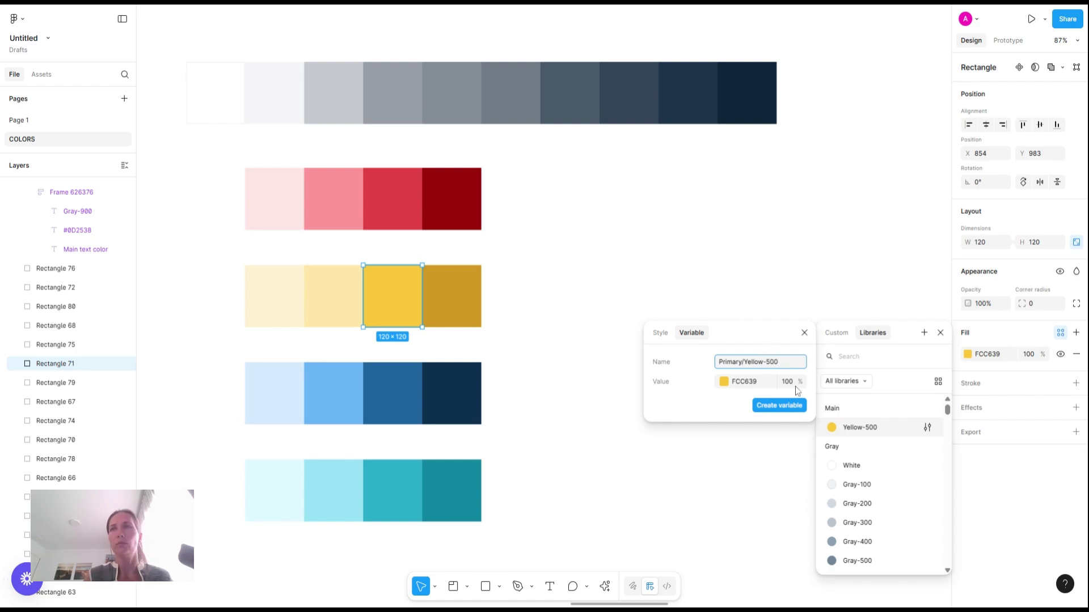
left_click(777, 406)
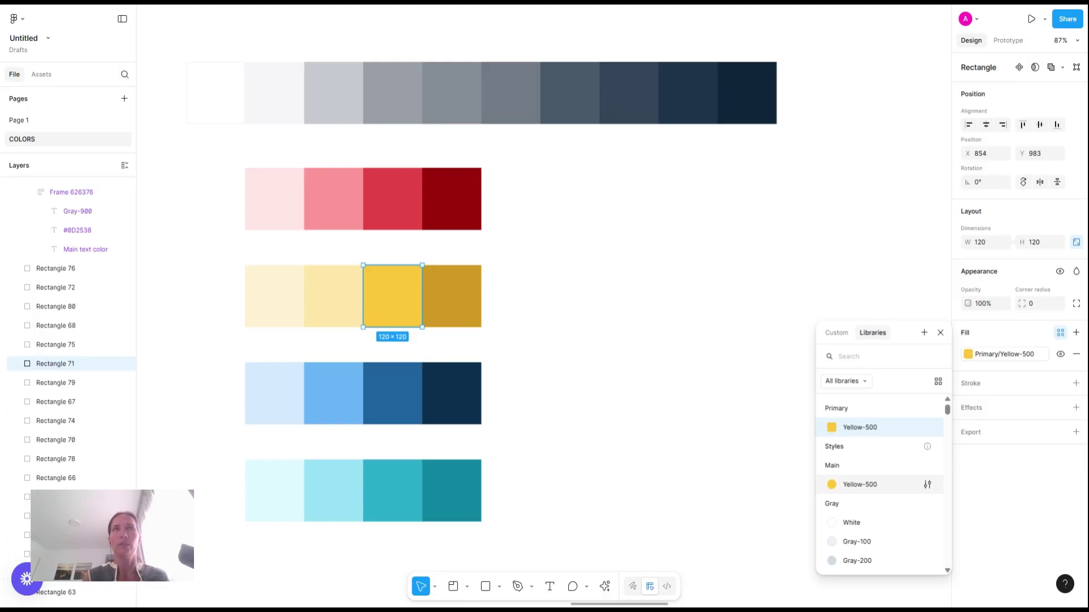
Place a new instance of the main color card below the two stacked gray cards
scroll(674, 303, "right", 15)
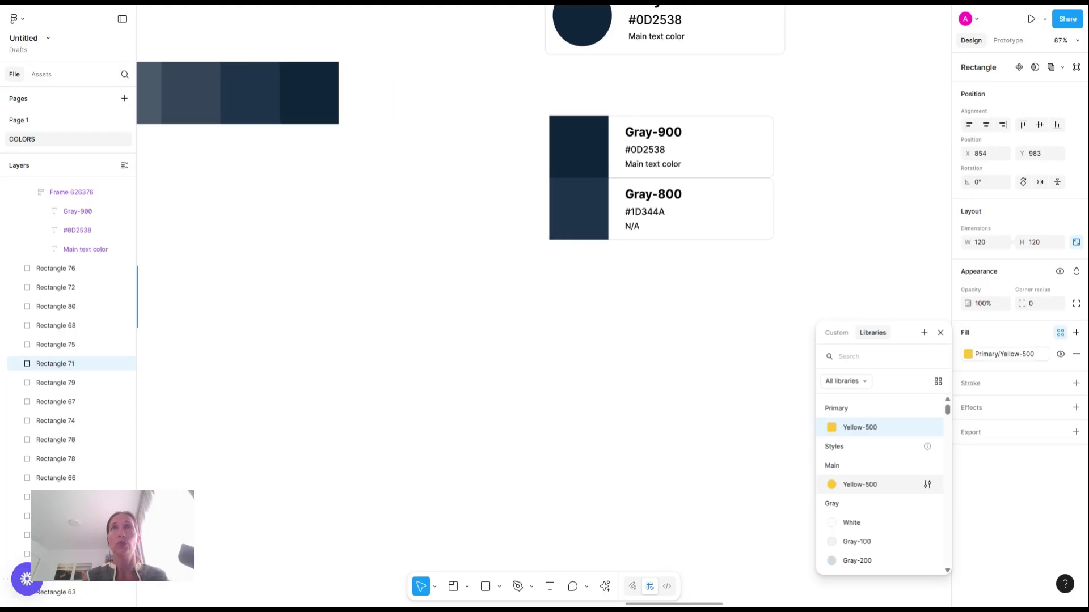
scroll(674, 304, "up", 5)
key("alt")
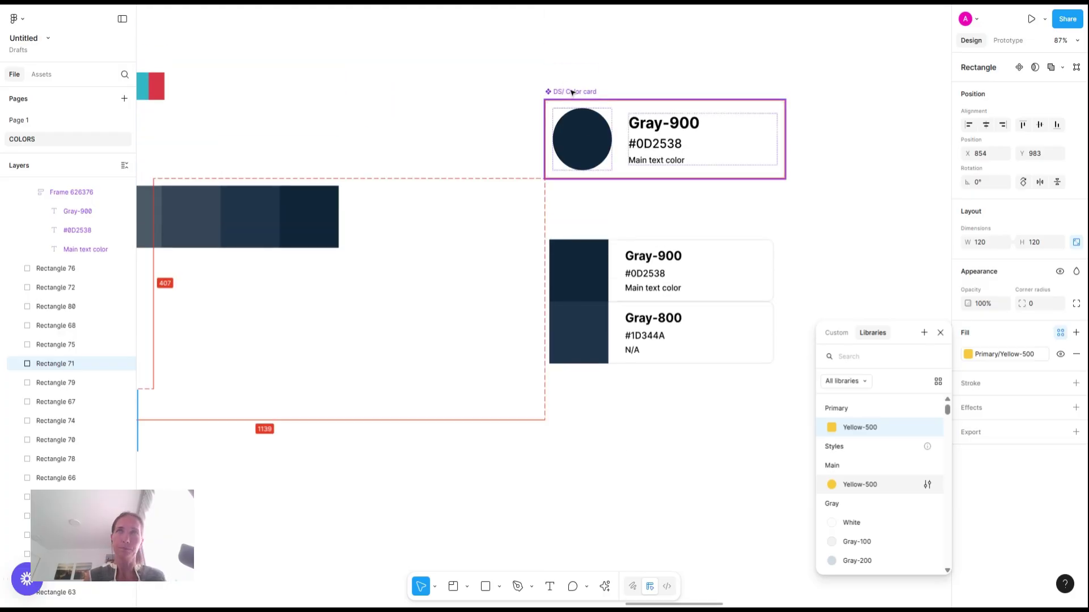
key("Escape")
key("ctrl+d")
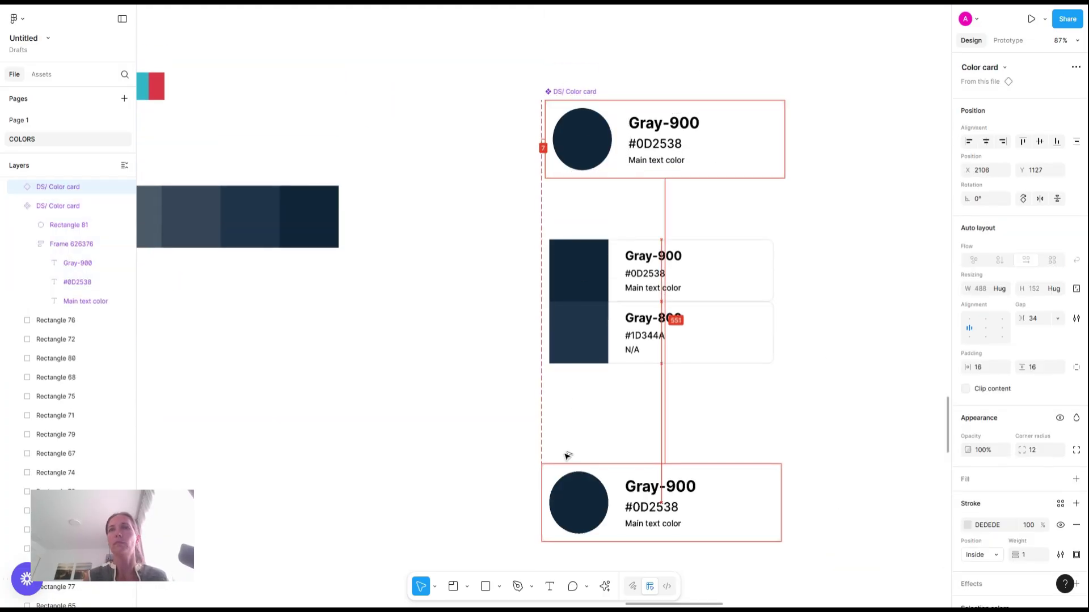
Apply the Primary/Yellow-500 variable to the circle color of the new card instance
scroll(566, 456, "down", 3)
scroll(566, 457, "down", 1)
scroll(978, 527, "down", 5)
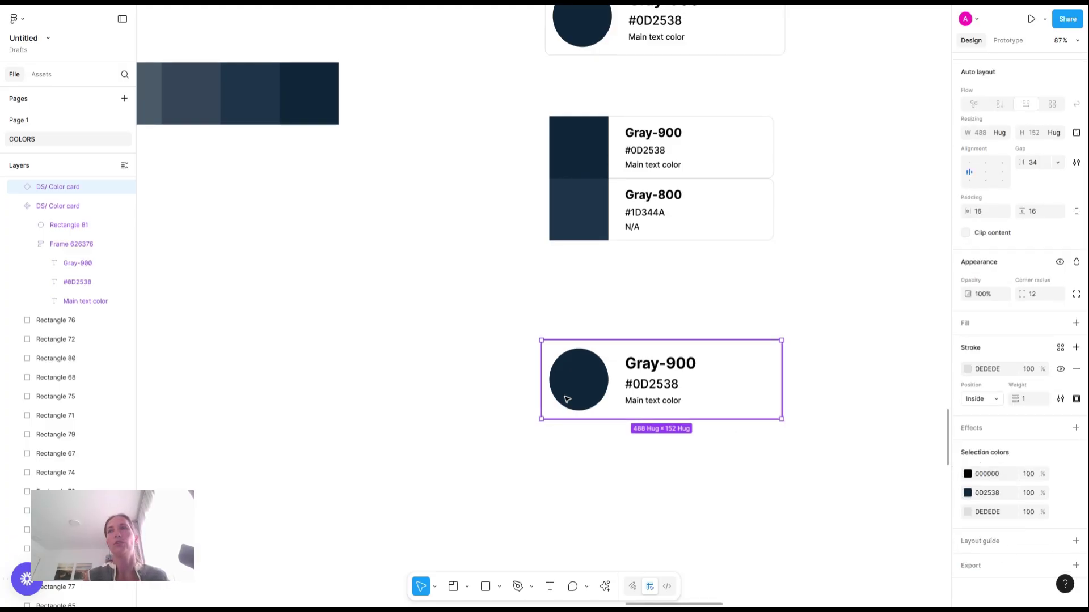
left_click(1060, 493)
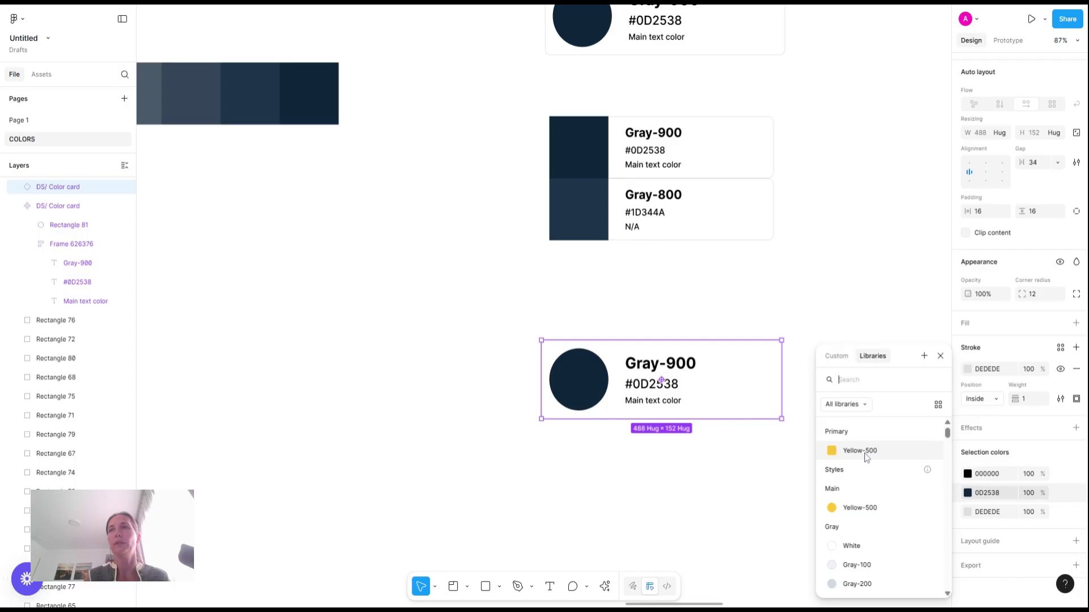
left_click(864, 454)
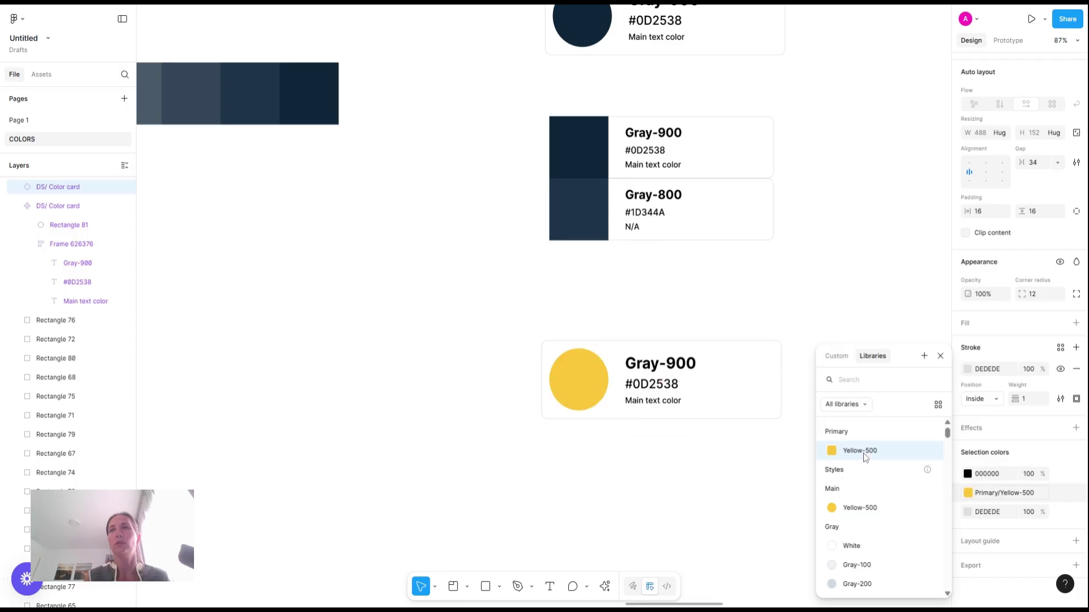
Change the title text on the yellow color card to "Yellow-500"
left_click(669, 370)
double_click(670, 370)
key("ctrl+a")
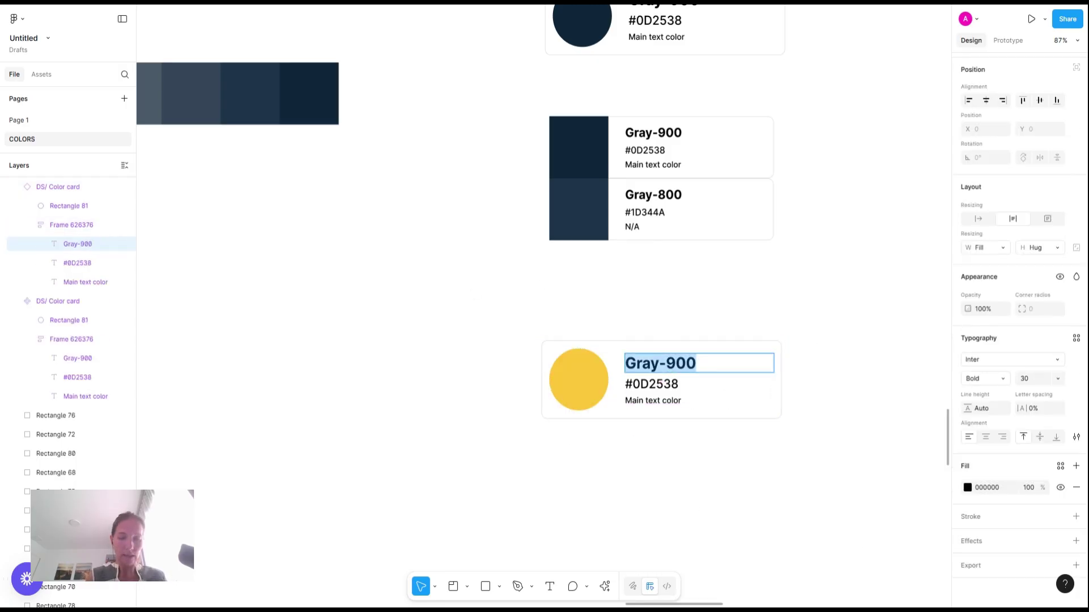
type("Yellow-500")
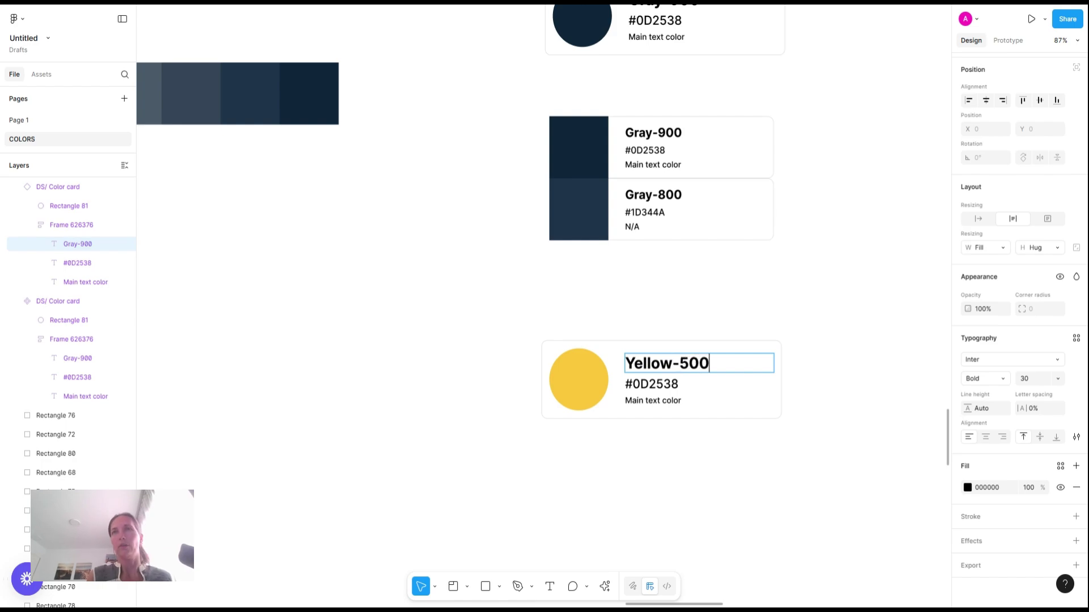
Copy the hex code FCC738 from the Main Yellow-500 color style and paste it after the # in the yellow card's hex text
left_click(579, 379)
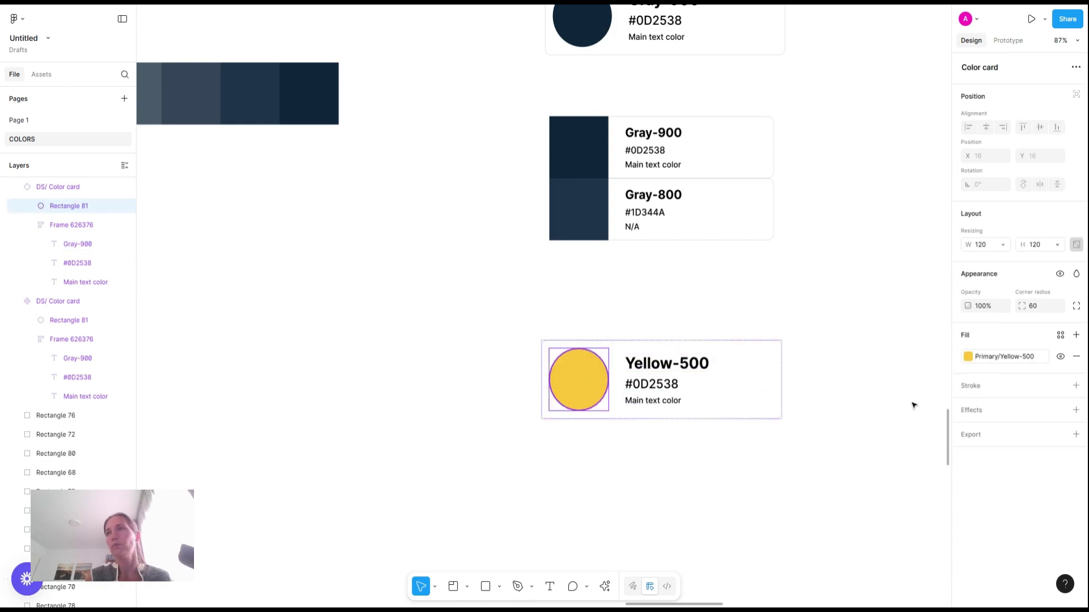
left_click(977, 358)
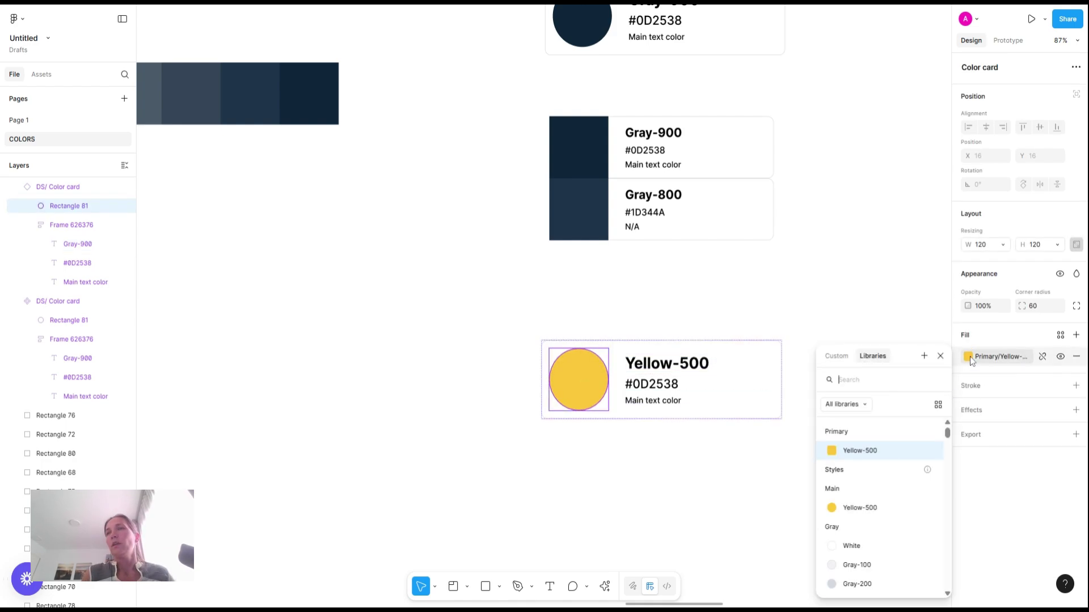
left_click(826, 457)
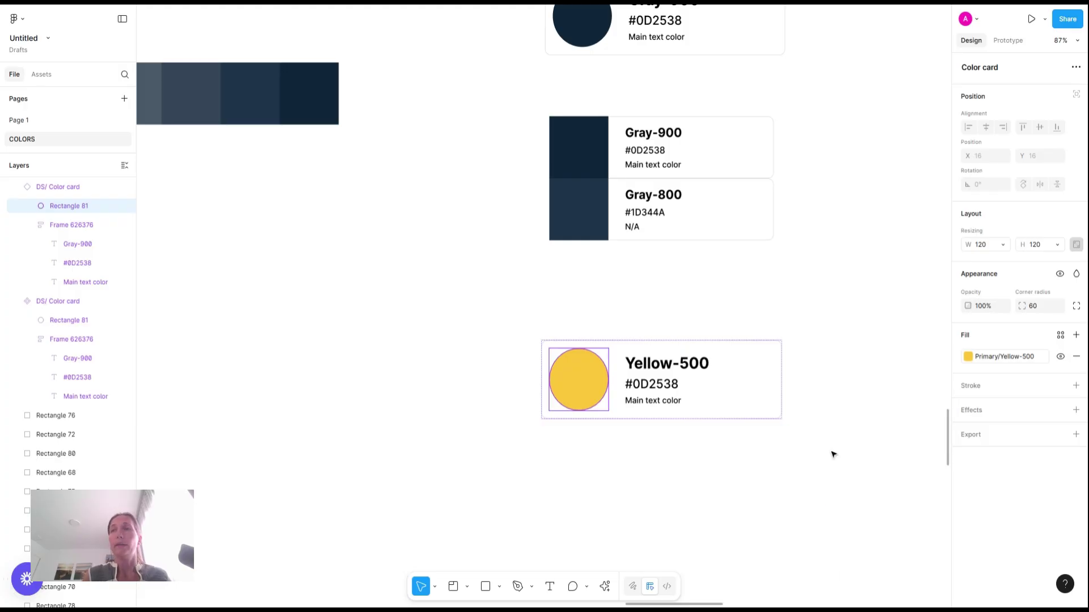
left_click(969, 359)
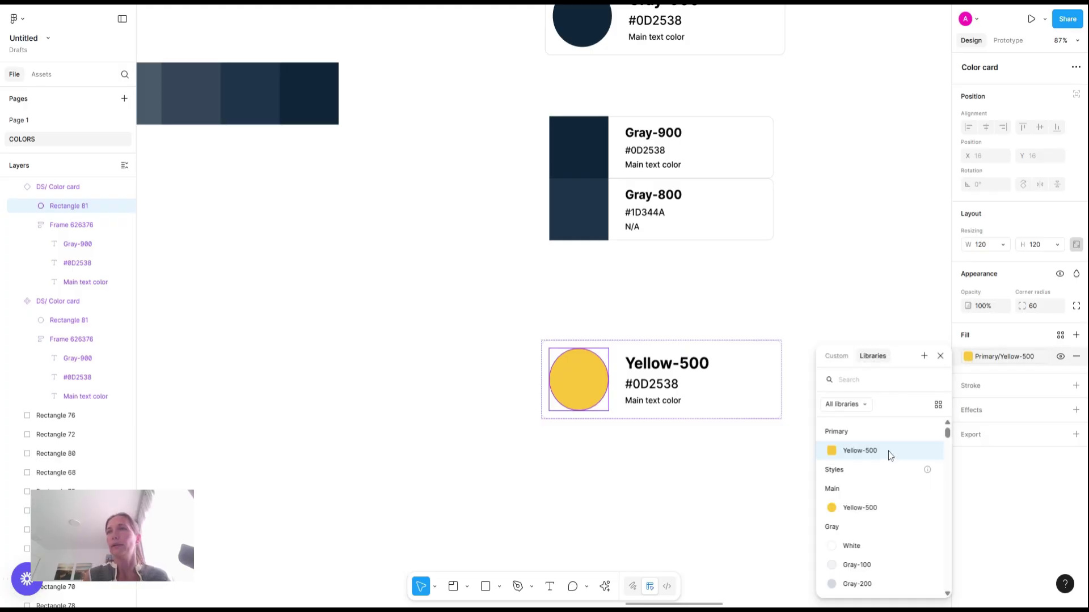
left_click(927, 508)
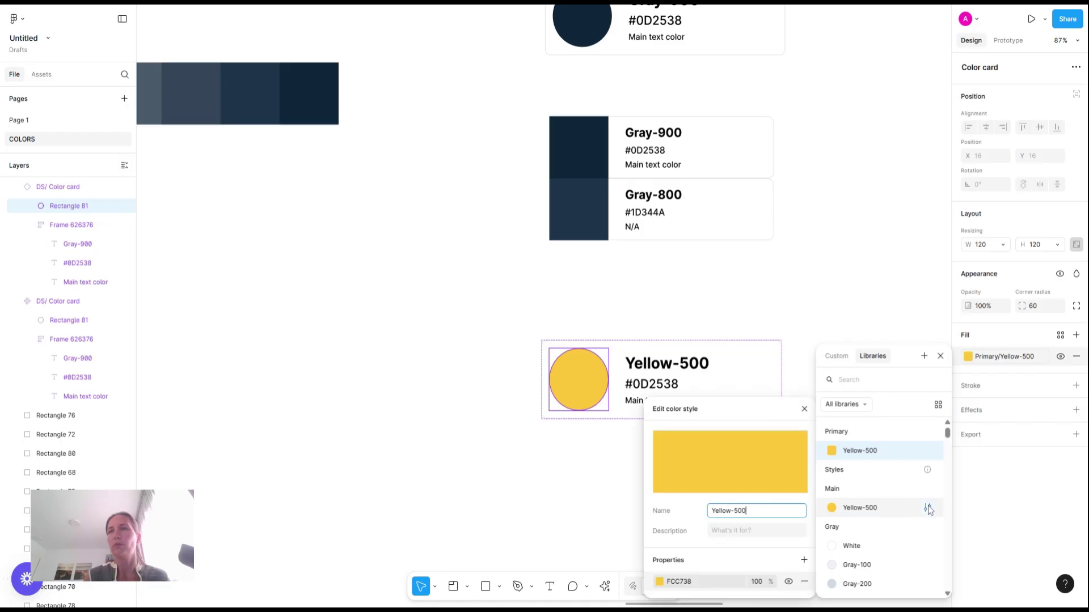
left_click(681, 589)
key("ctrl+c")
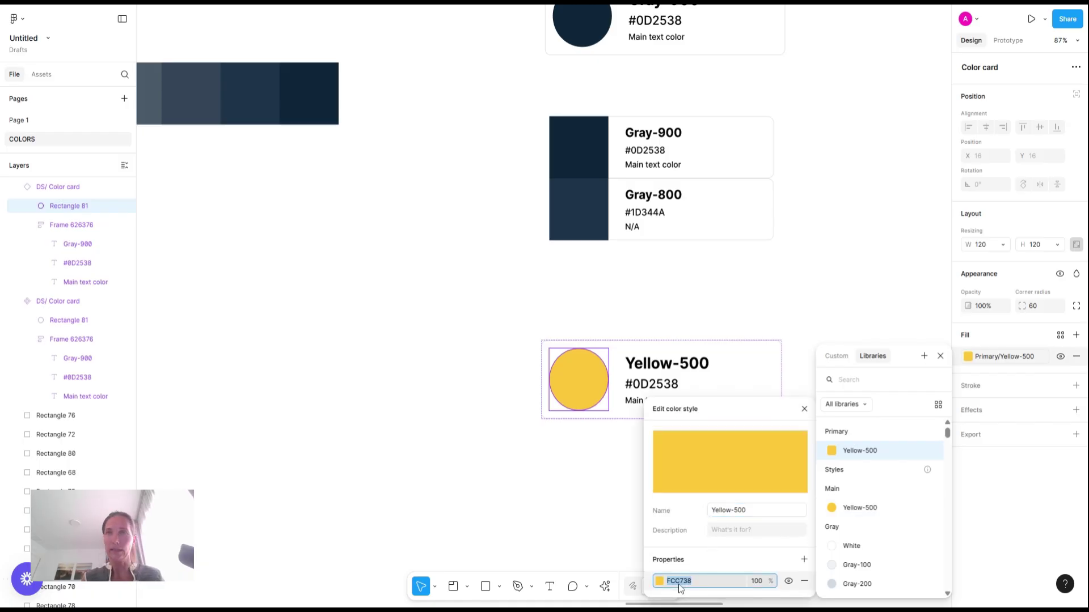
double_click(647, 385)
left_click(640, 385)
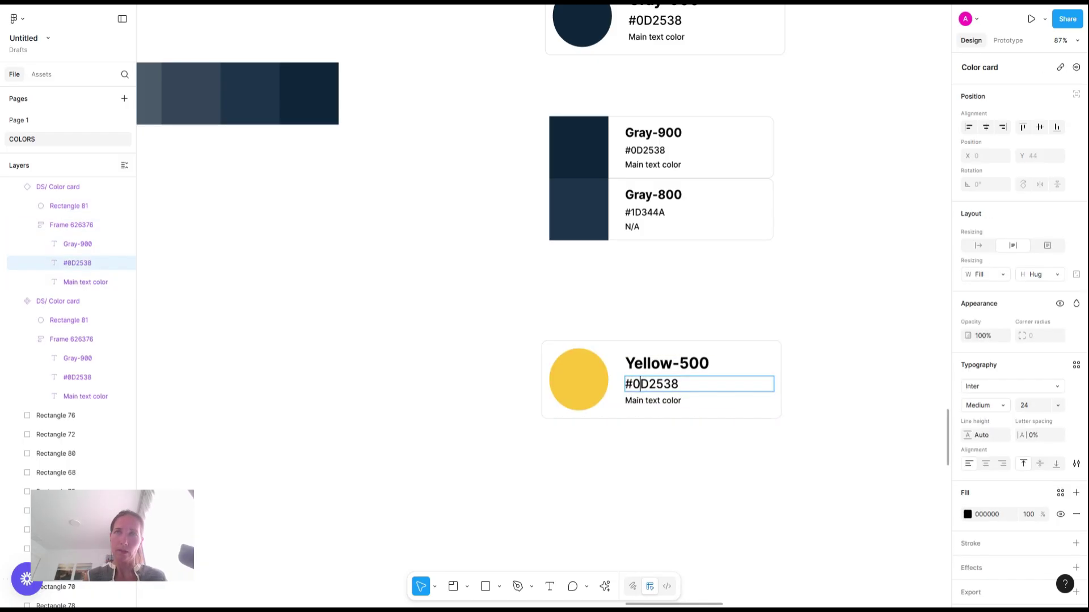
double_click(652, 384)
key("ctrl+v")
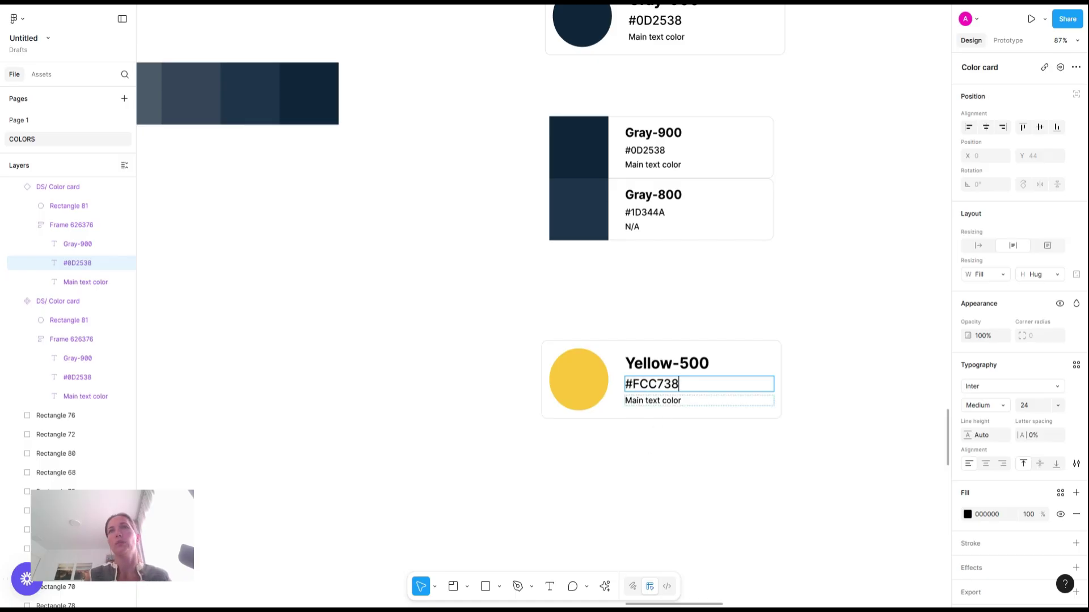
Change the yellow card's description to "Main accent color, Primary button BG"
left_click(681, 400)
key("ctrl+shift+Left")
key("ctrl+shift+Left")
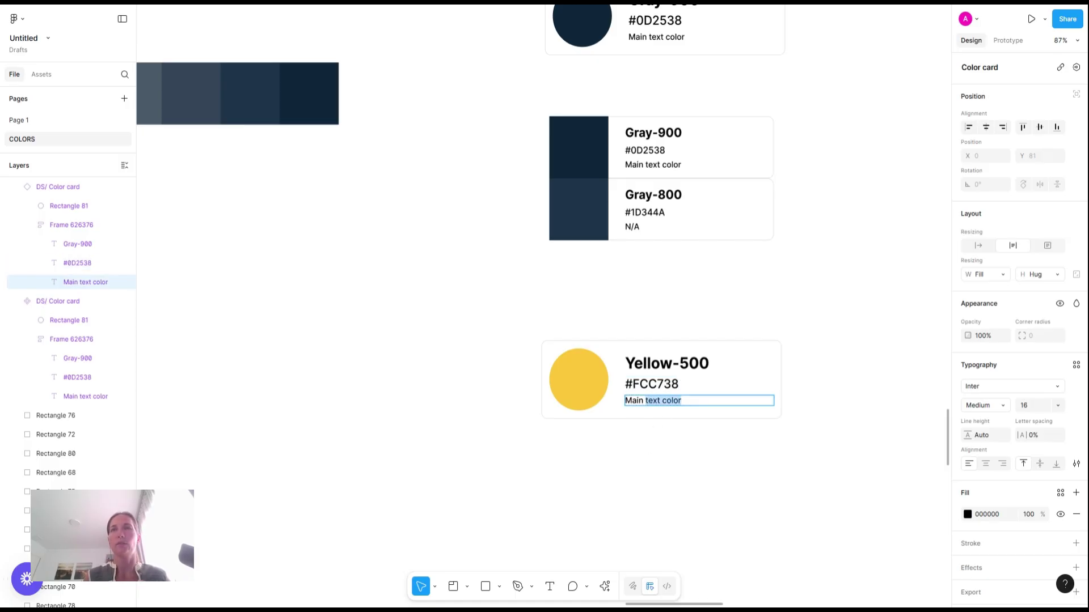
type("accent ")
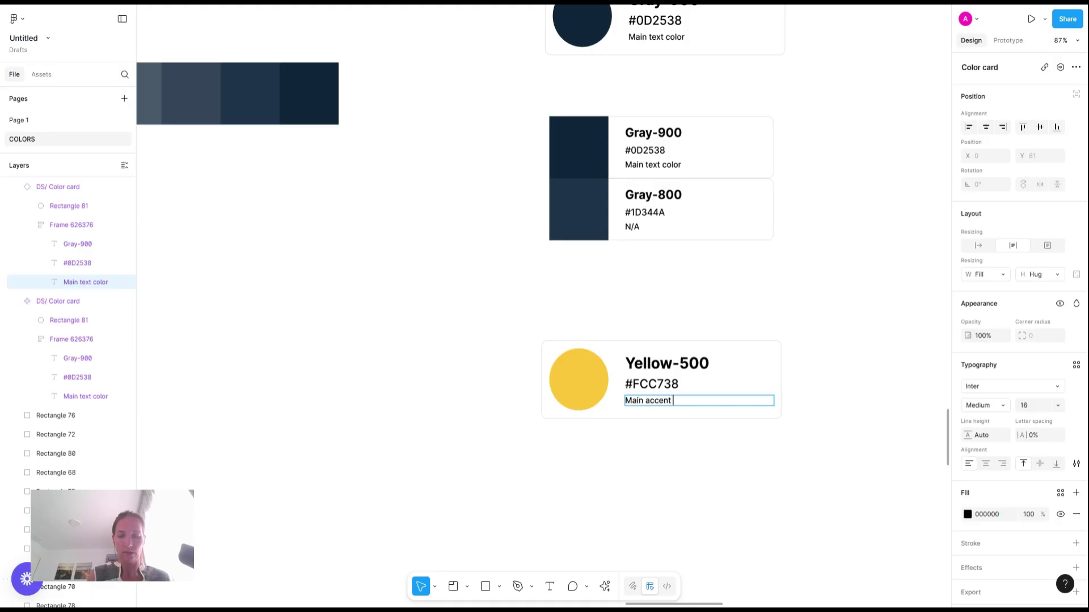
type("color,")
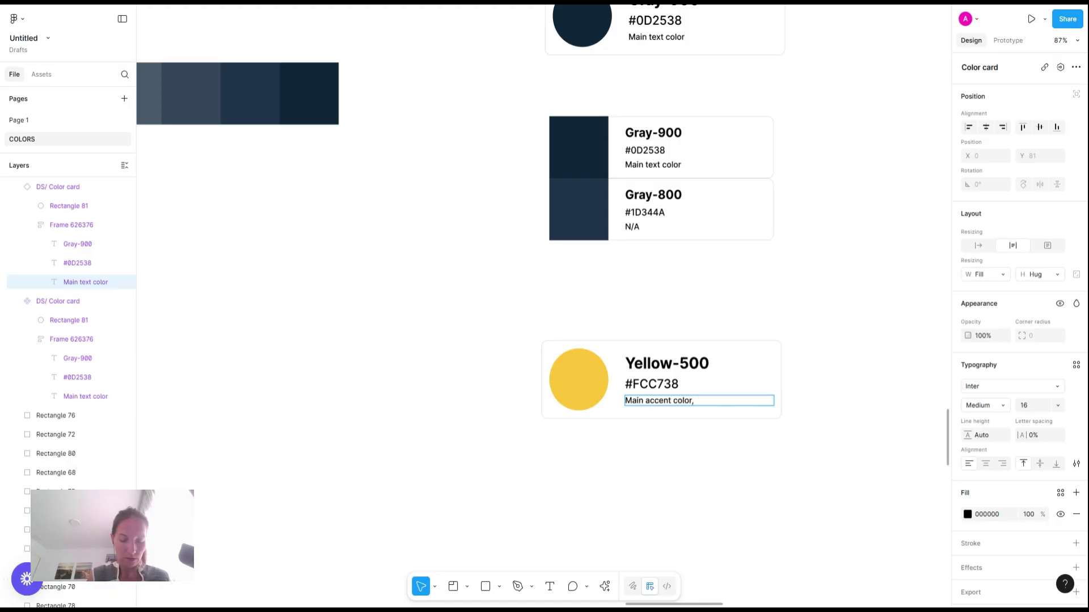
type(" Primary")
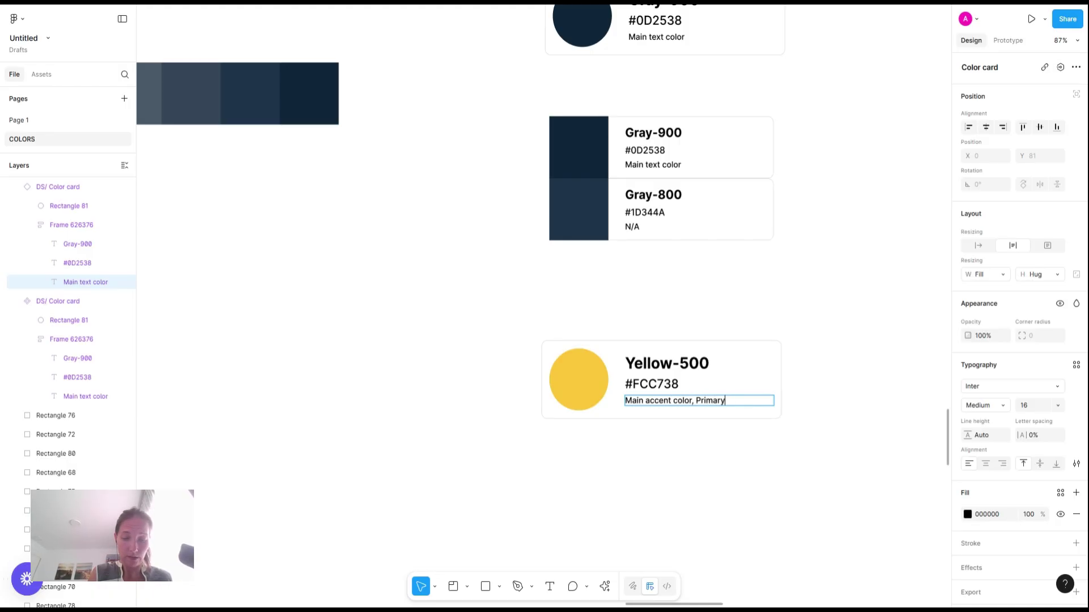
type(" button BG")
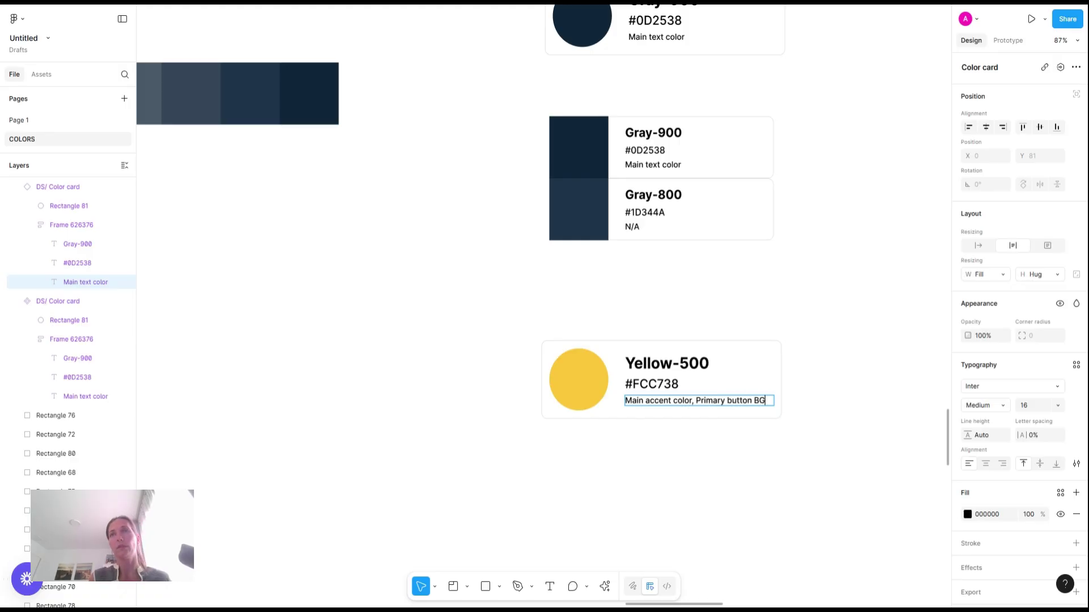
key("Escape")
left_click(753, 263)
Open the local variables and create a new string variable in the Primary group
scroll(774, 255, "down", 5)
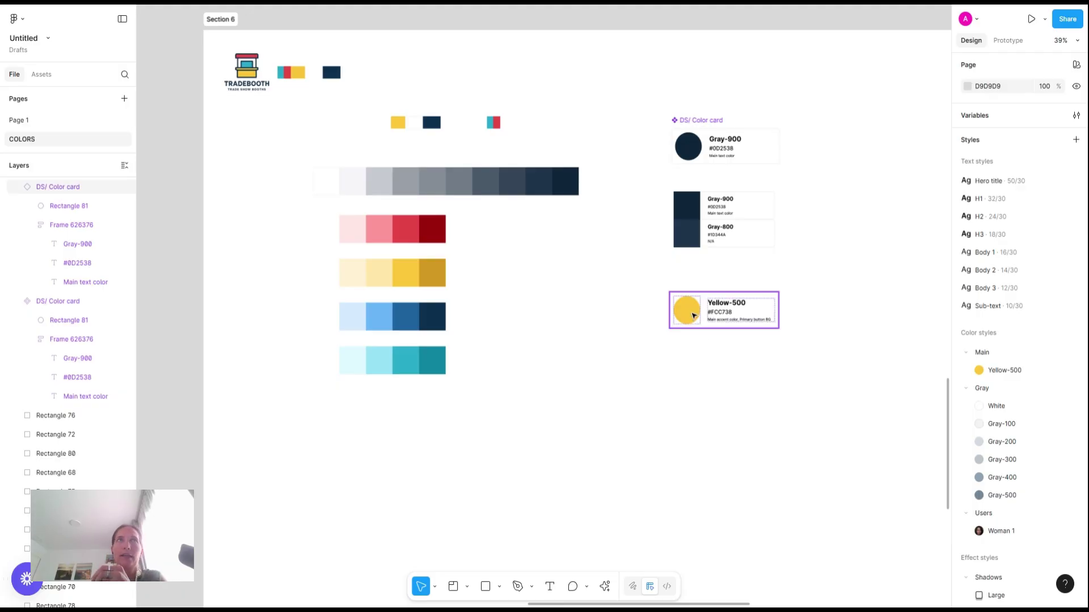
scroll(723, 315, "up", 5)
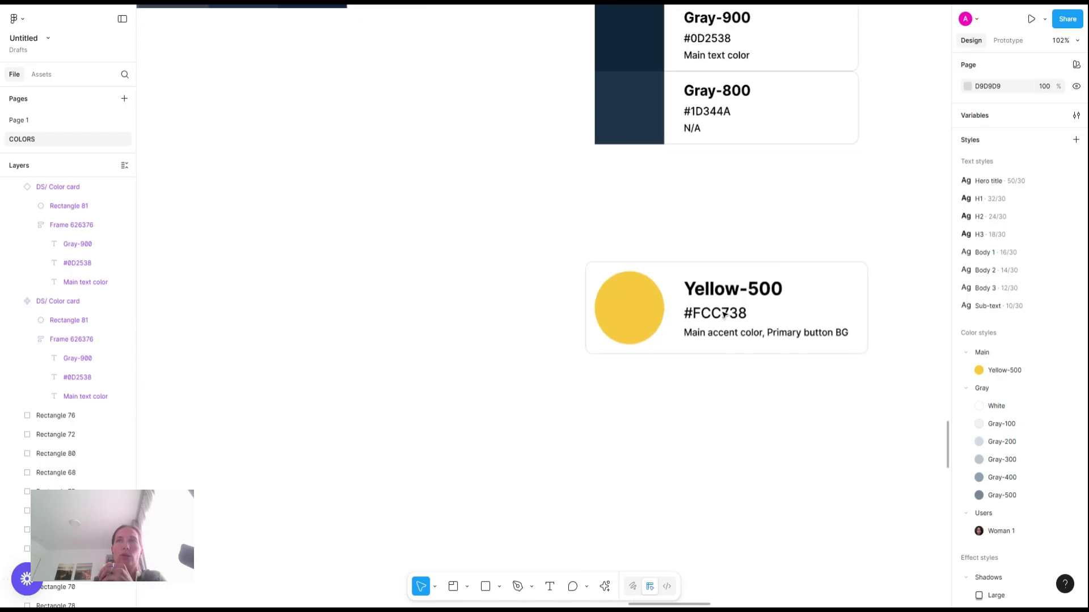
scroll(637, 456, "down", 4)
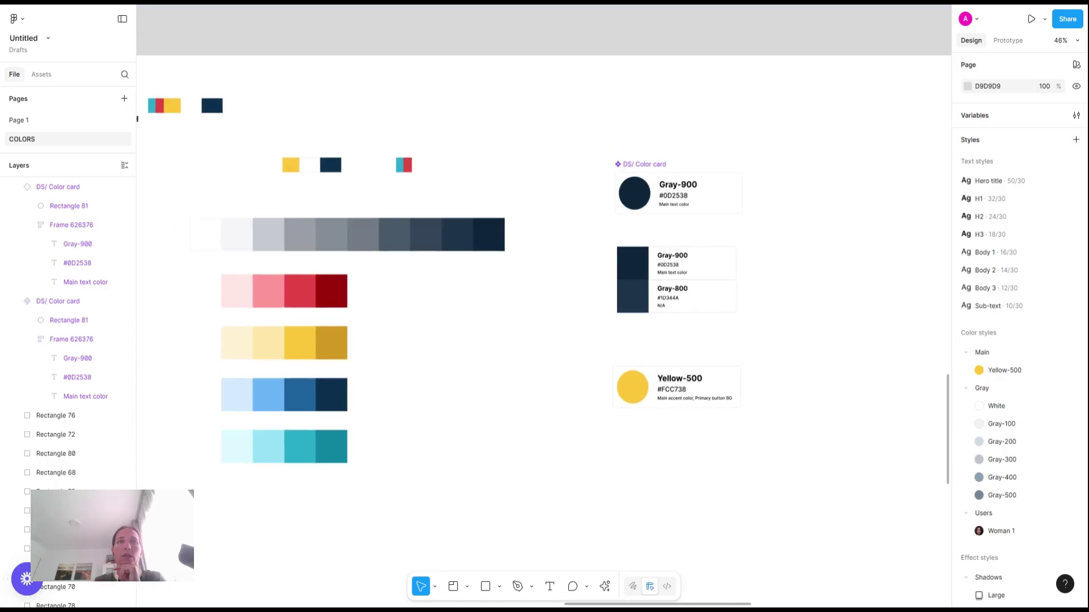
left_click(637, 457)
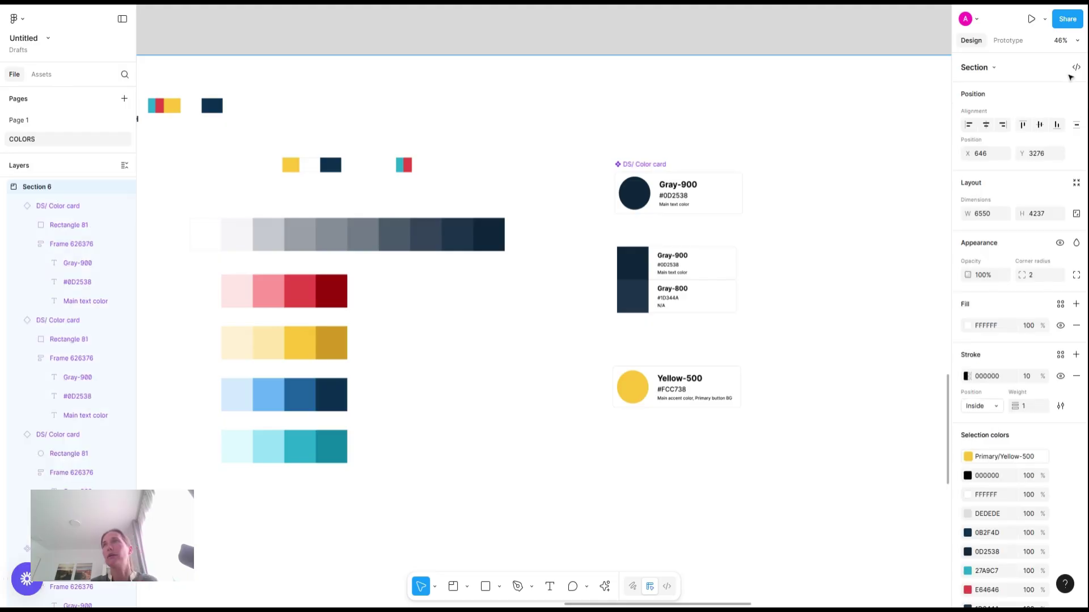
left_click(845, 41)
left_click(1076, 115)
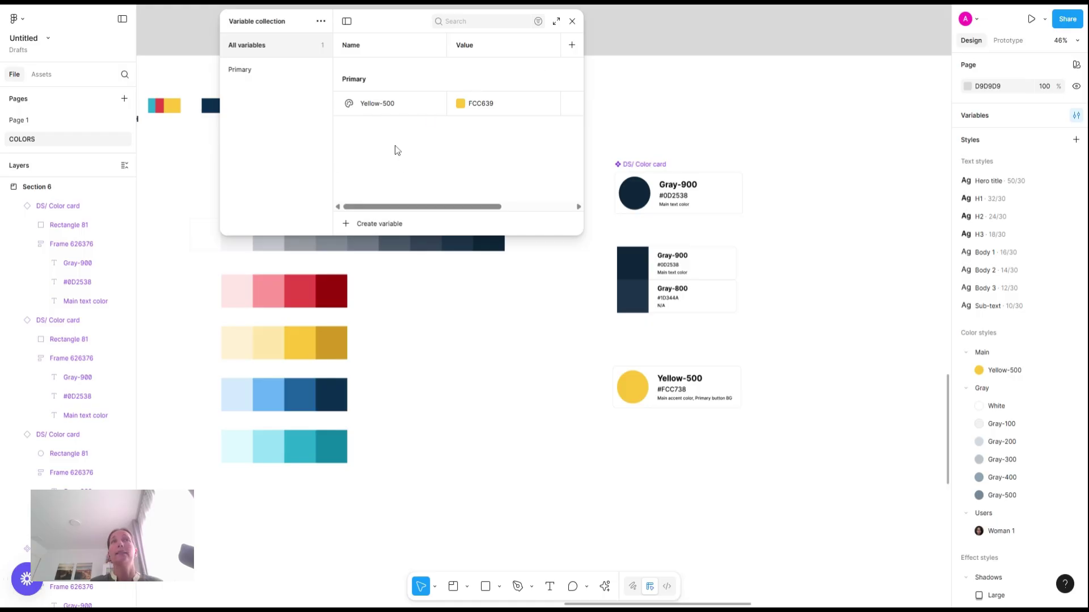
left_click(389, 112)
left_click(368, 224)
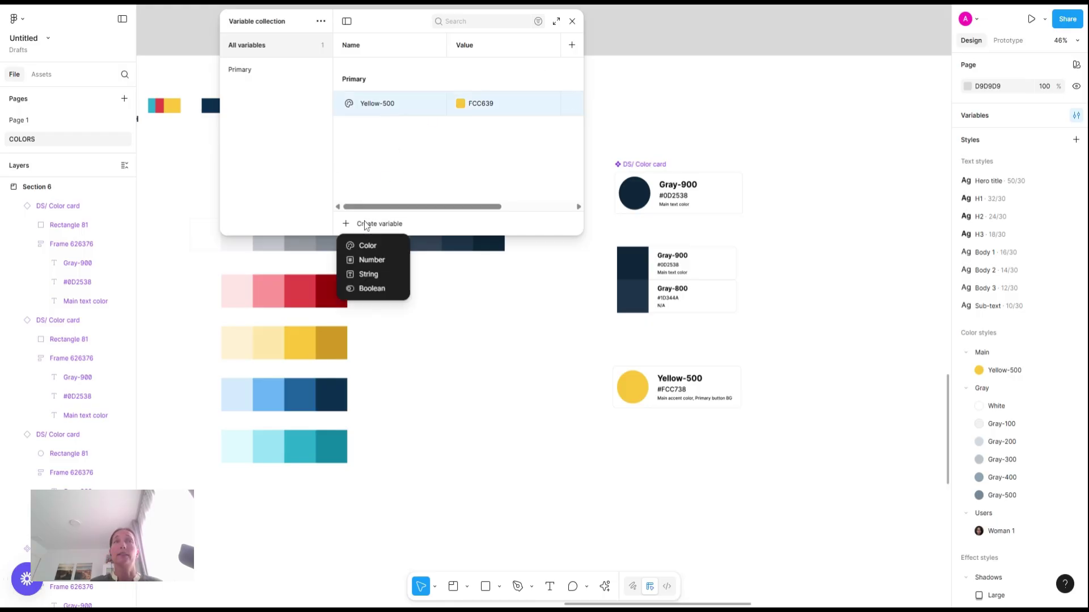
left_click(370, 275)
Try to name the new string variable "Yellow-500"
type("Y")
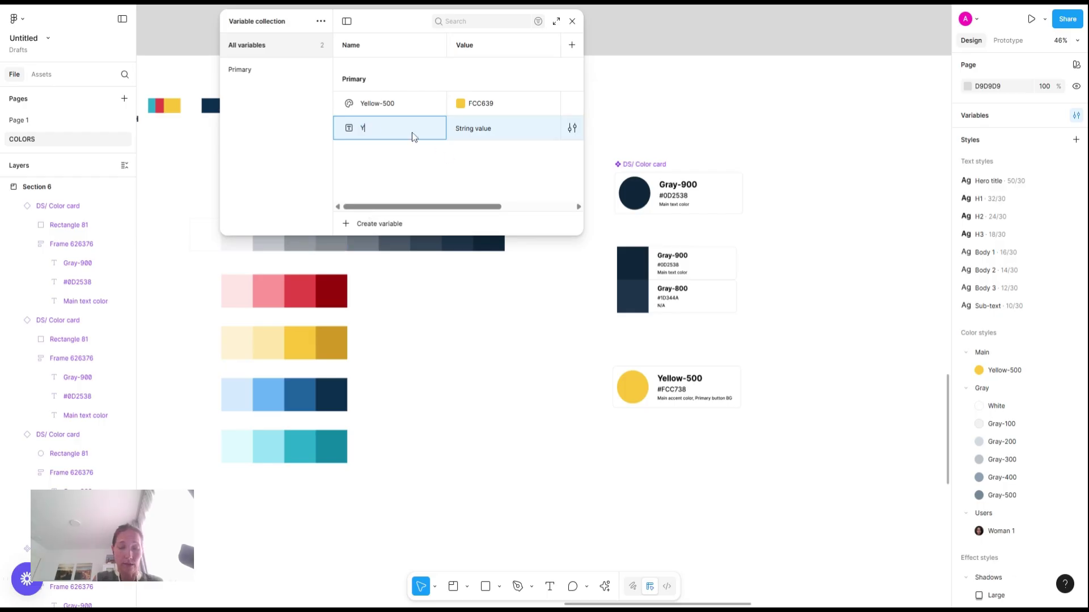
type("ellow-50")
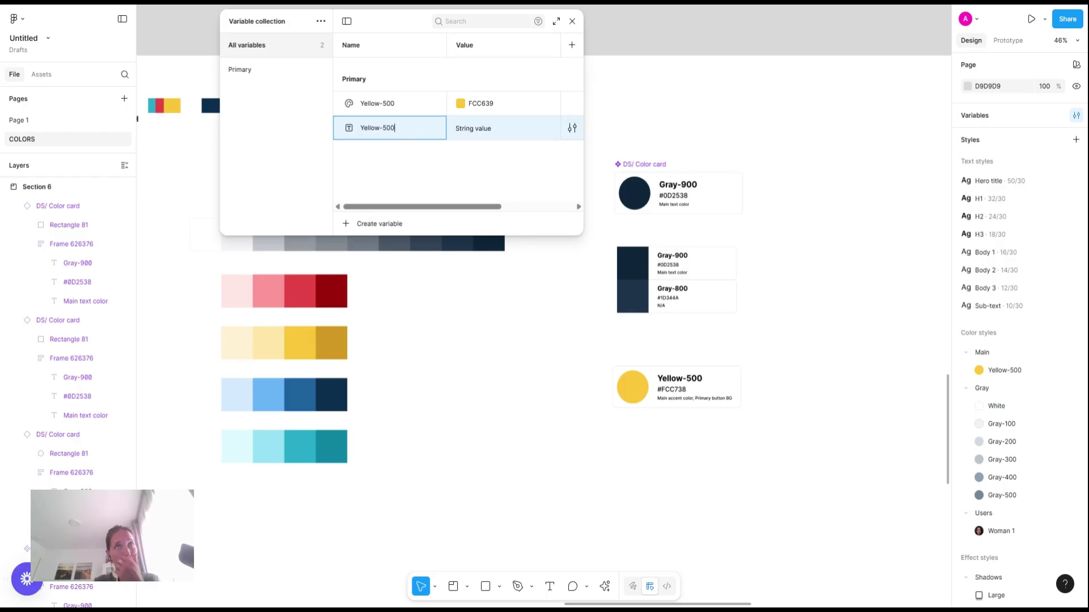
type("0")
left_click(470, 138)
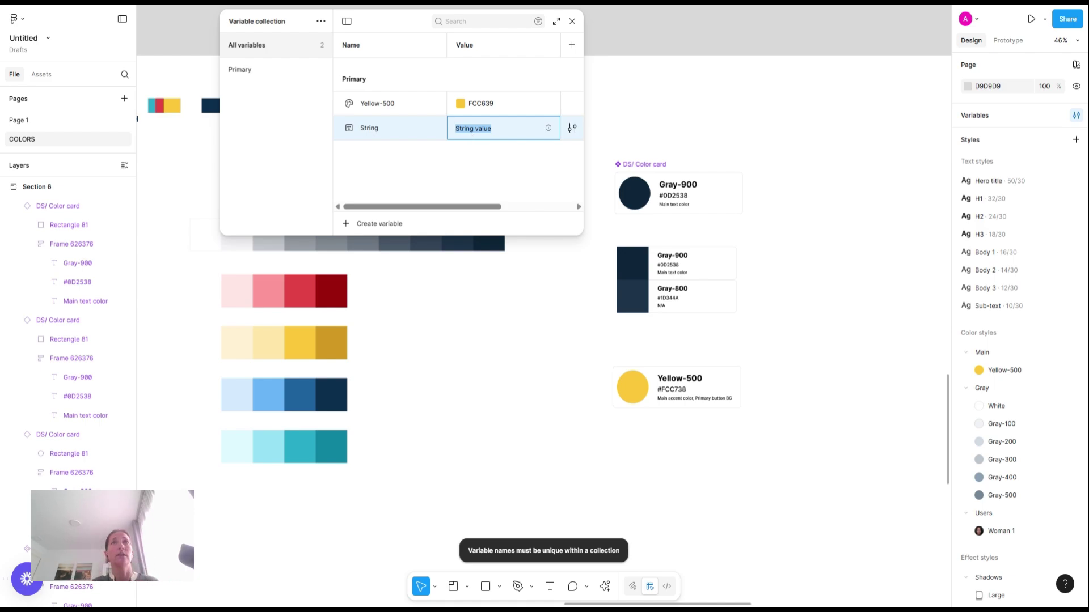
Set the string variable's value to "#FCC639" to match the hex code of the Yellow-500 color variable
left_click(481, 109)
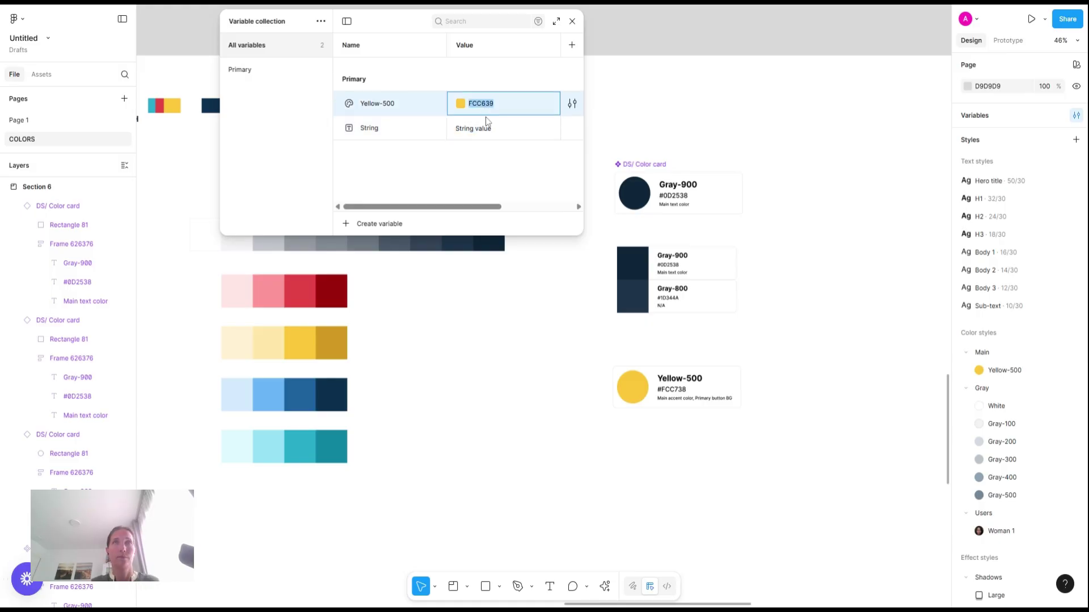
left_click(486, 134)
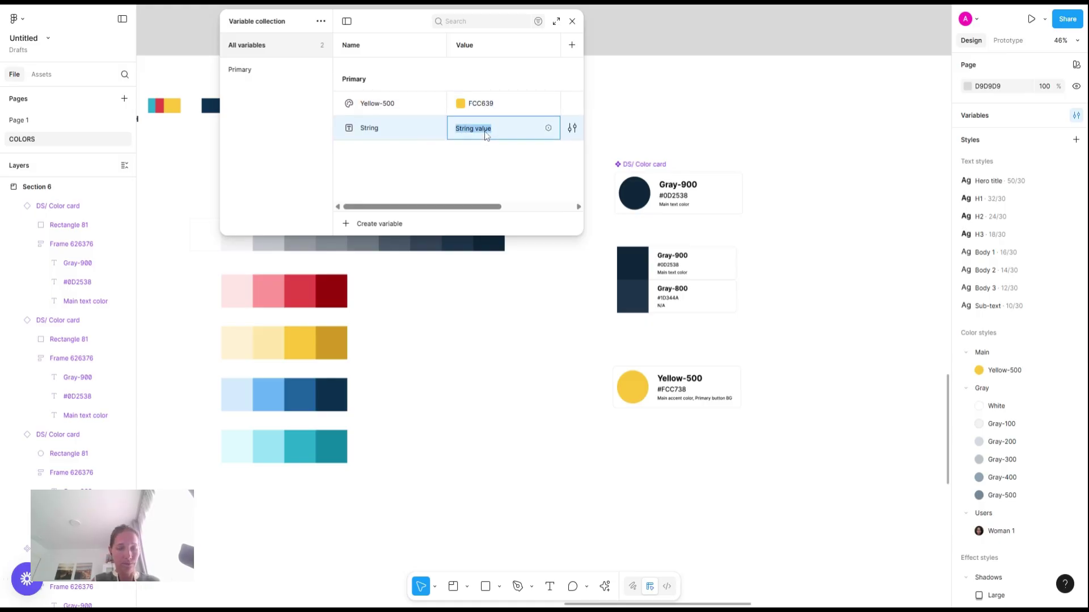
type("#FCC639")
key("Return")
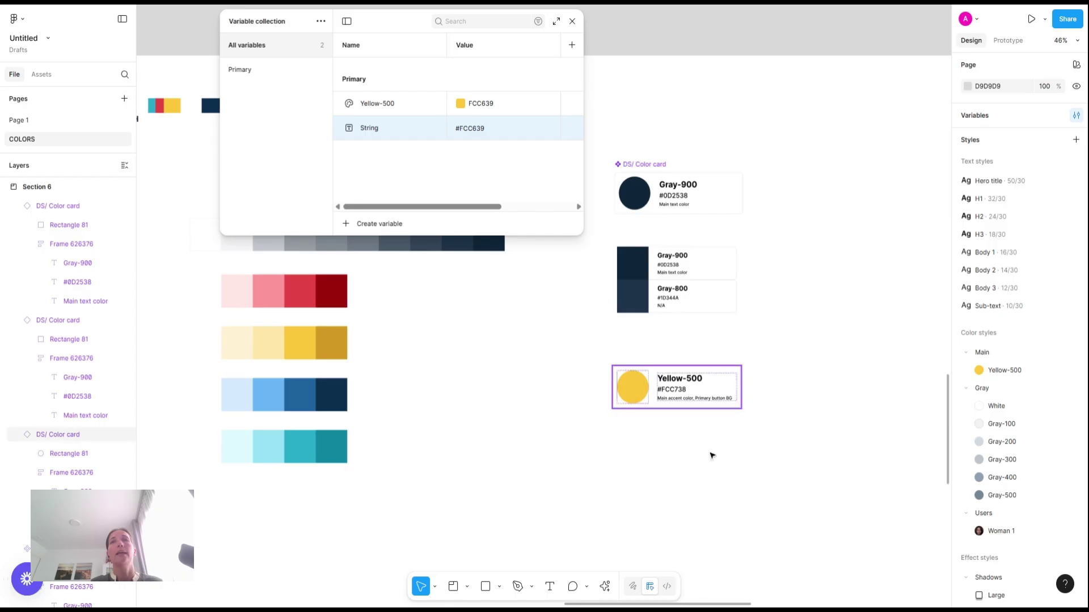
Bind the hex text on the yellow color card to the Primary string variable
double_click(671, 390)
double_click(671, 390)
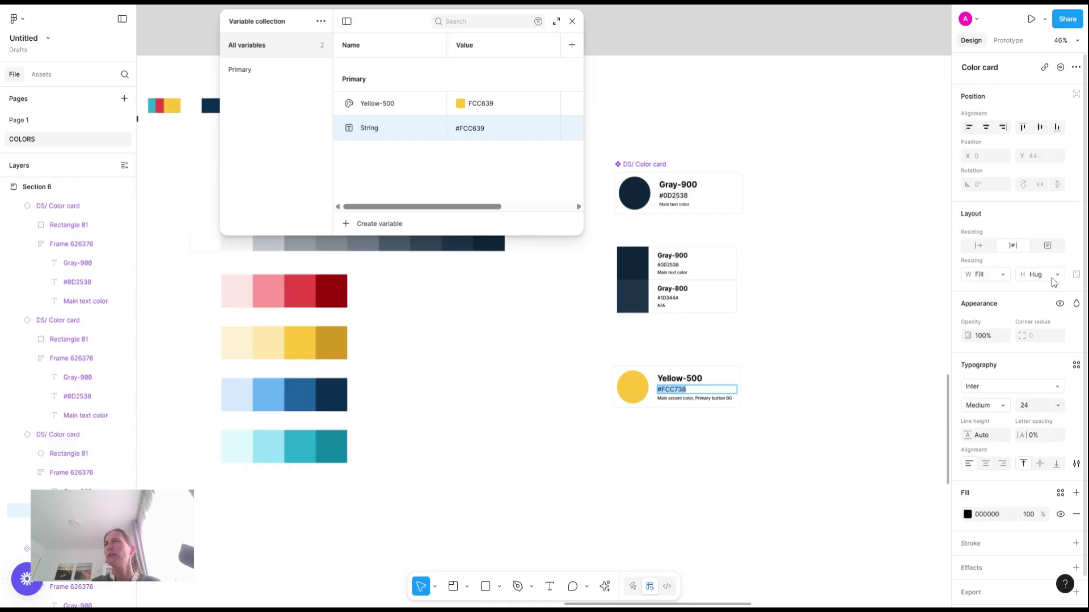
left_click(1060, 68)
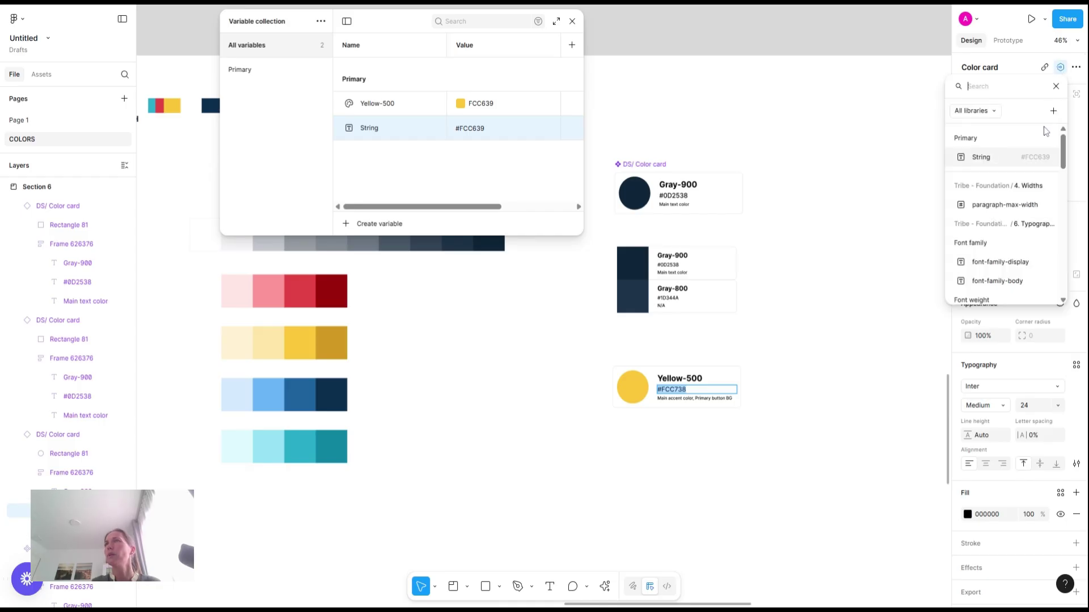
left_click(985, 162)
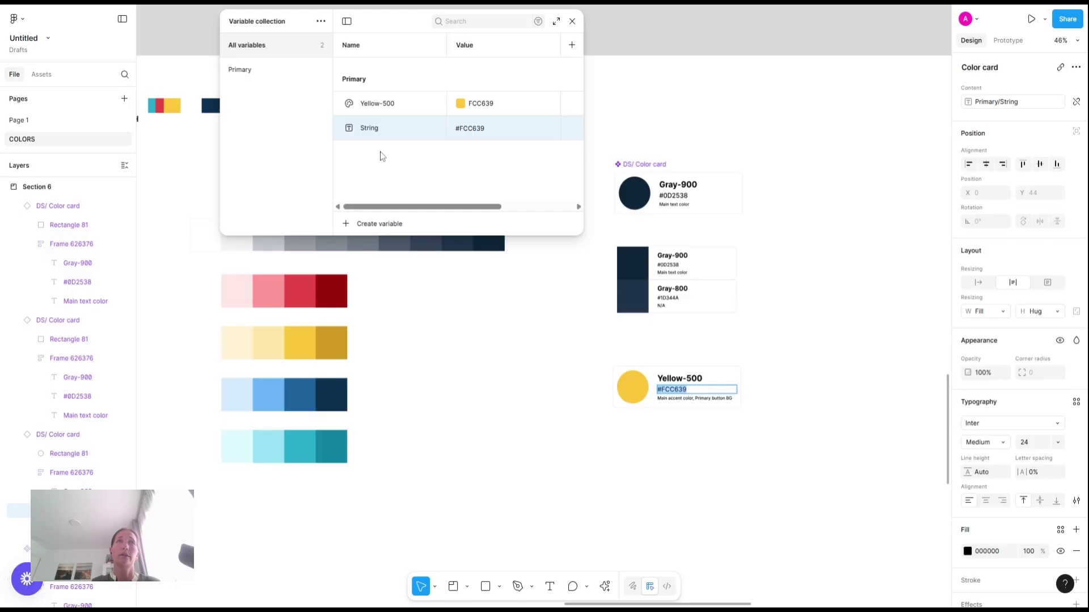
Rename the string variable to "Yellow-500 value" and close the variable collection
double_click(370, 131)
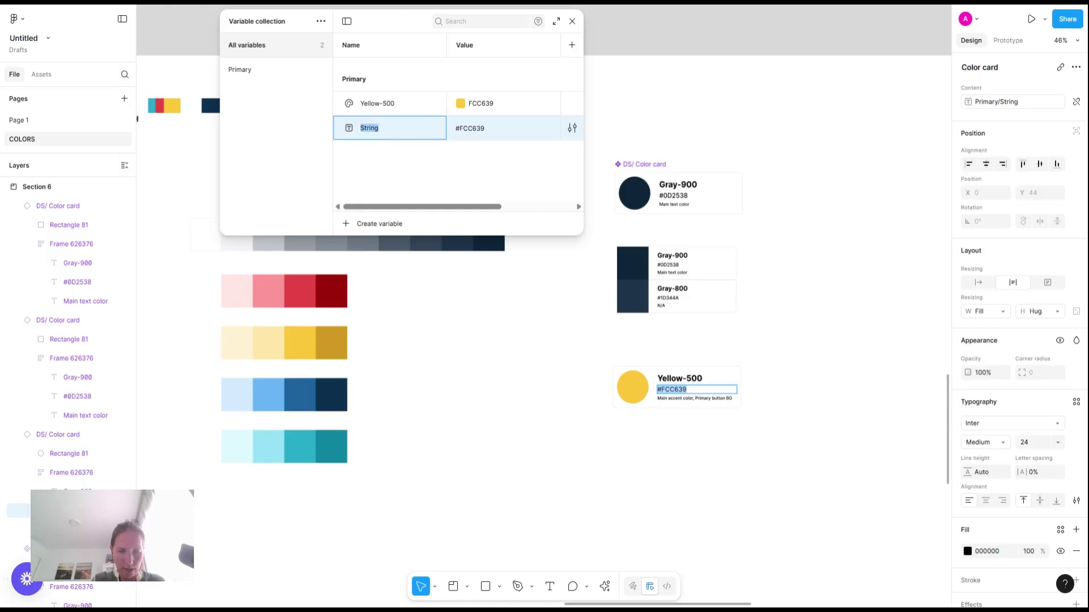
type("Yellow-500 value")
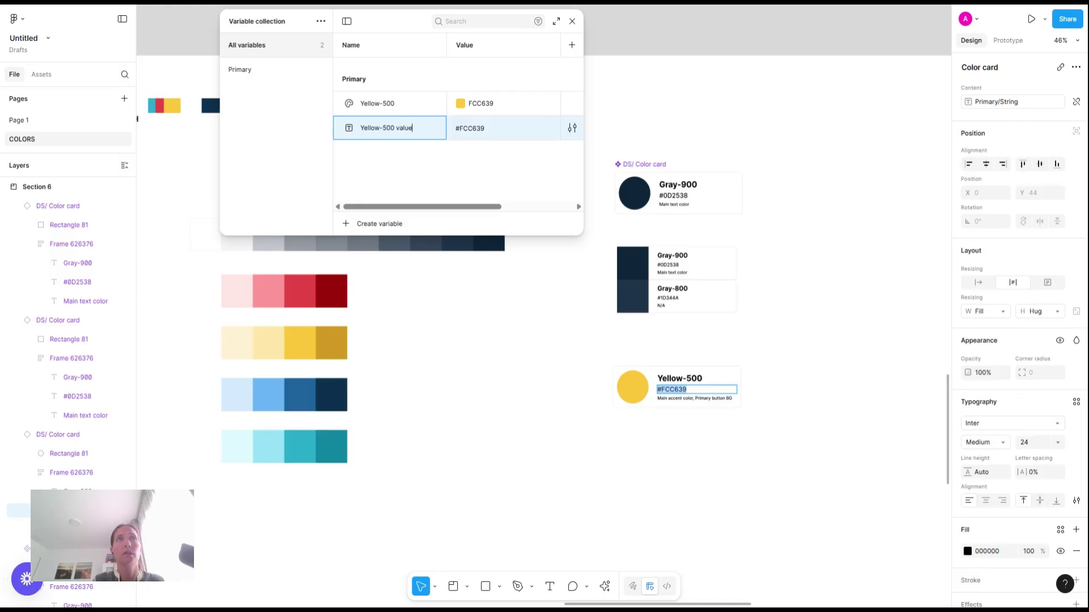
key("Return")
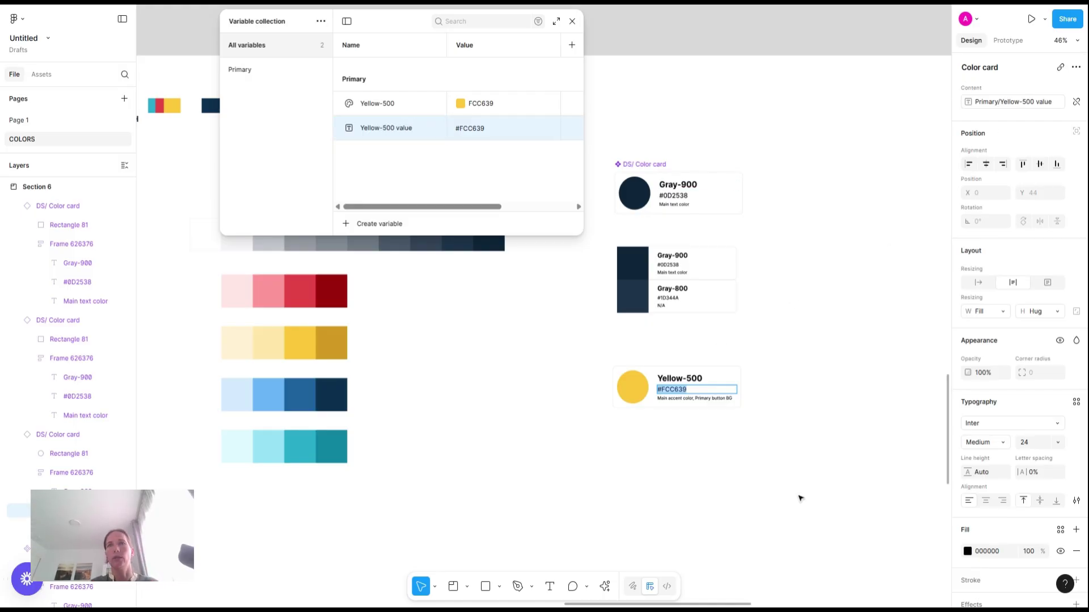
key("Escape")
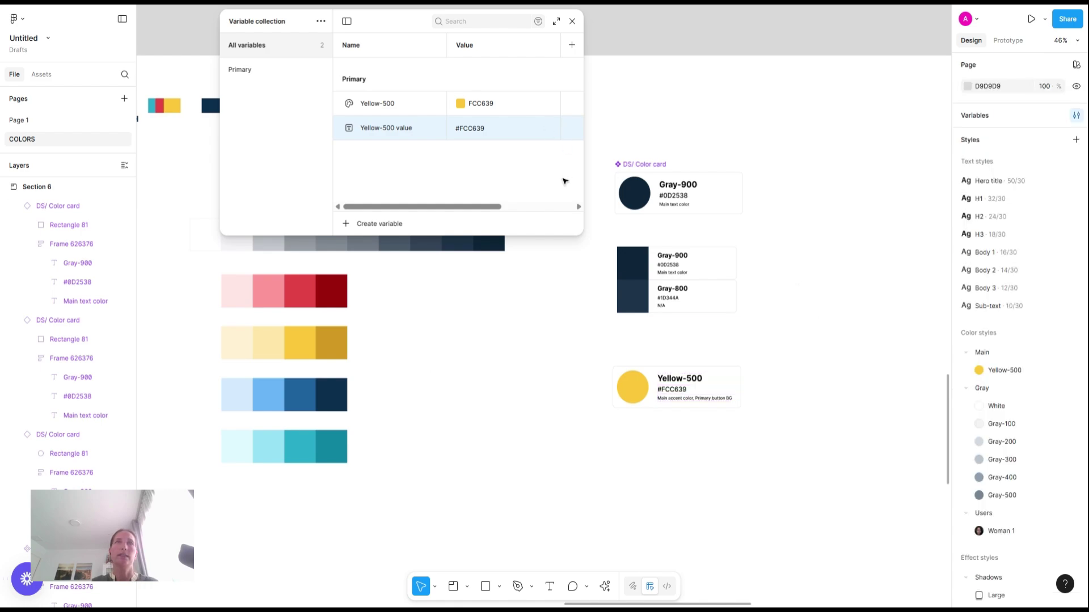
left_click(467, 128)
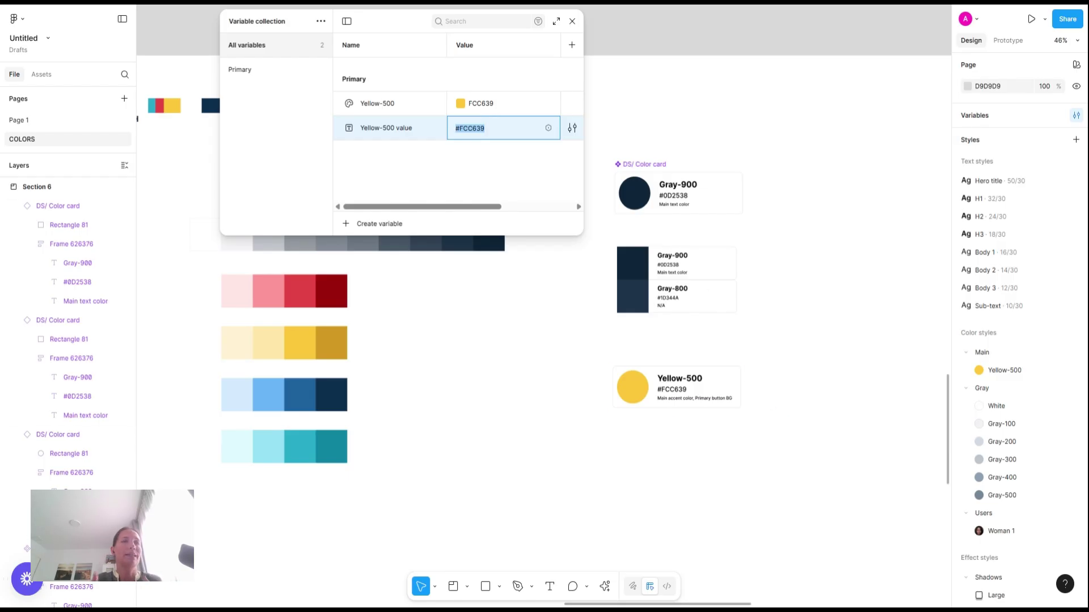
left_click(627, 471)
left_click(626, 471)
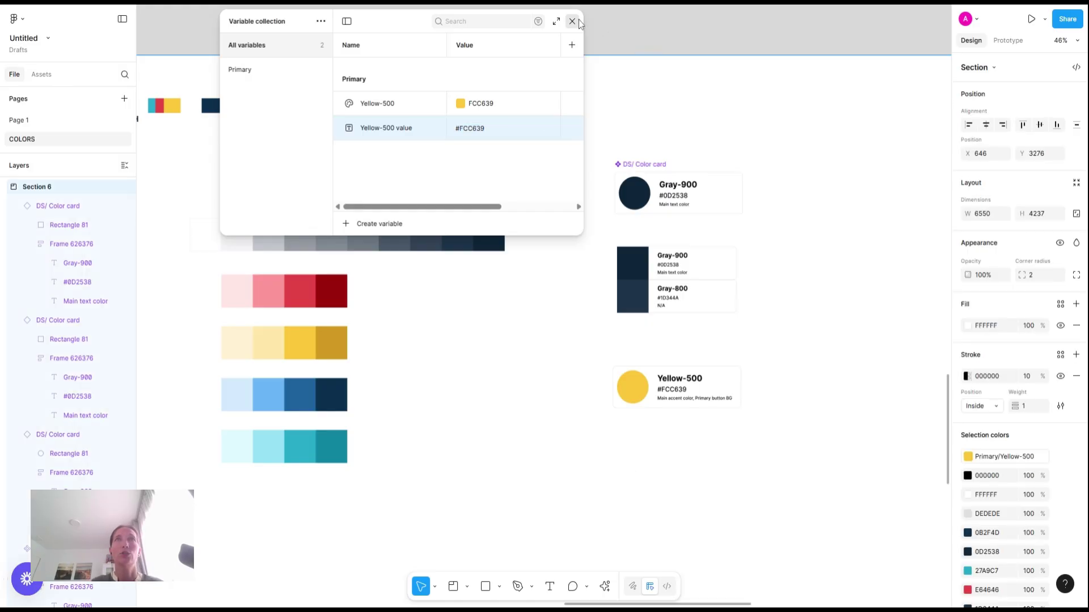
left_click(617, 34)
left_click(680, 463)
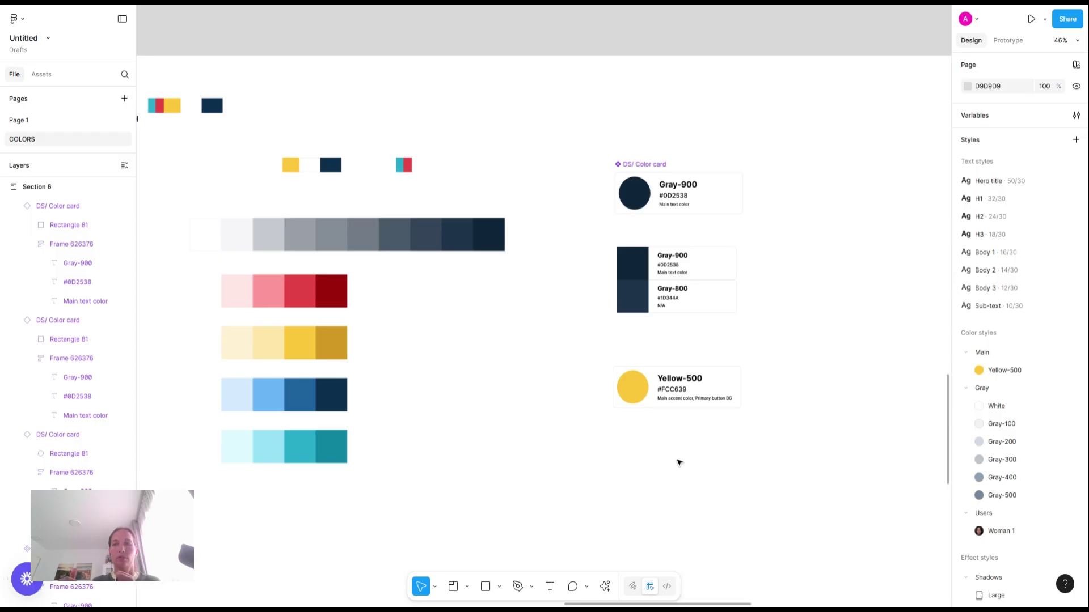